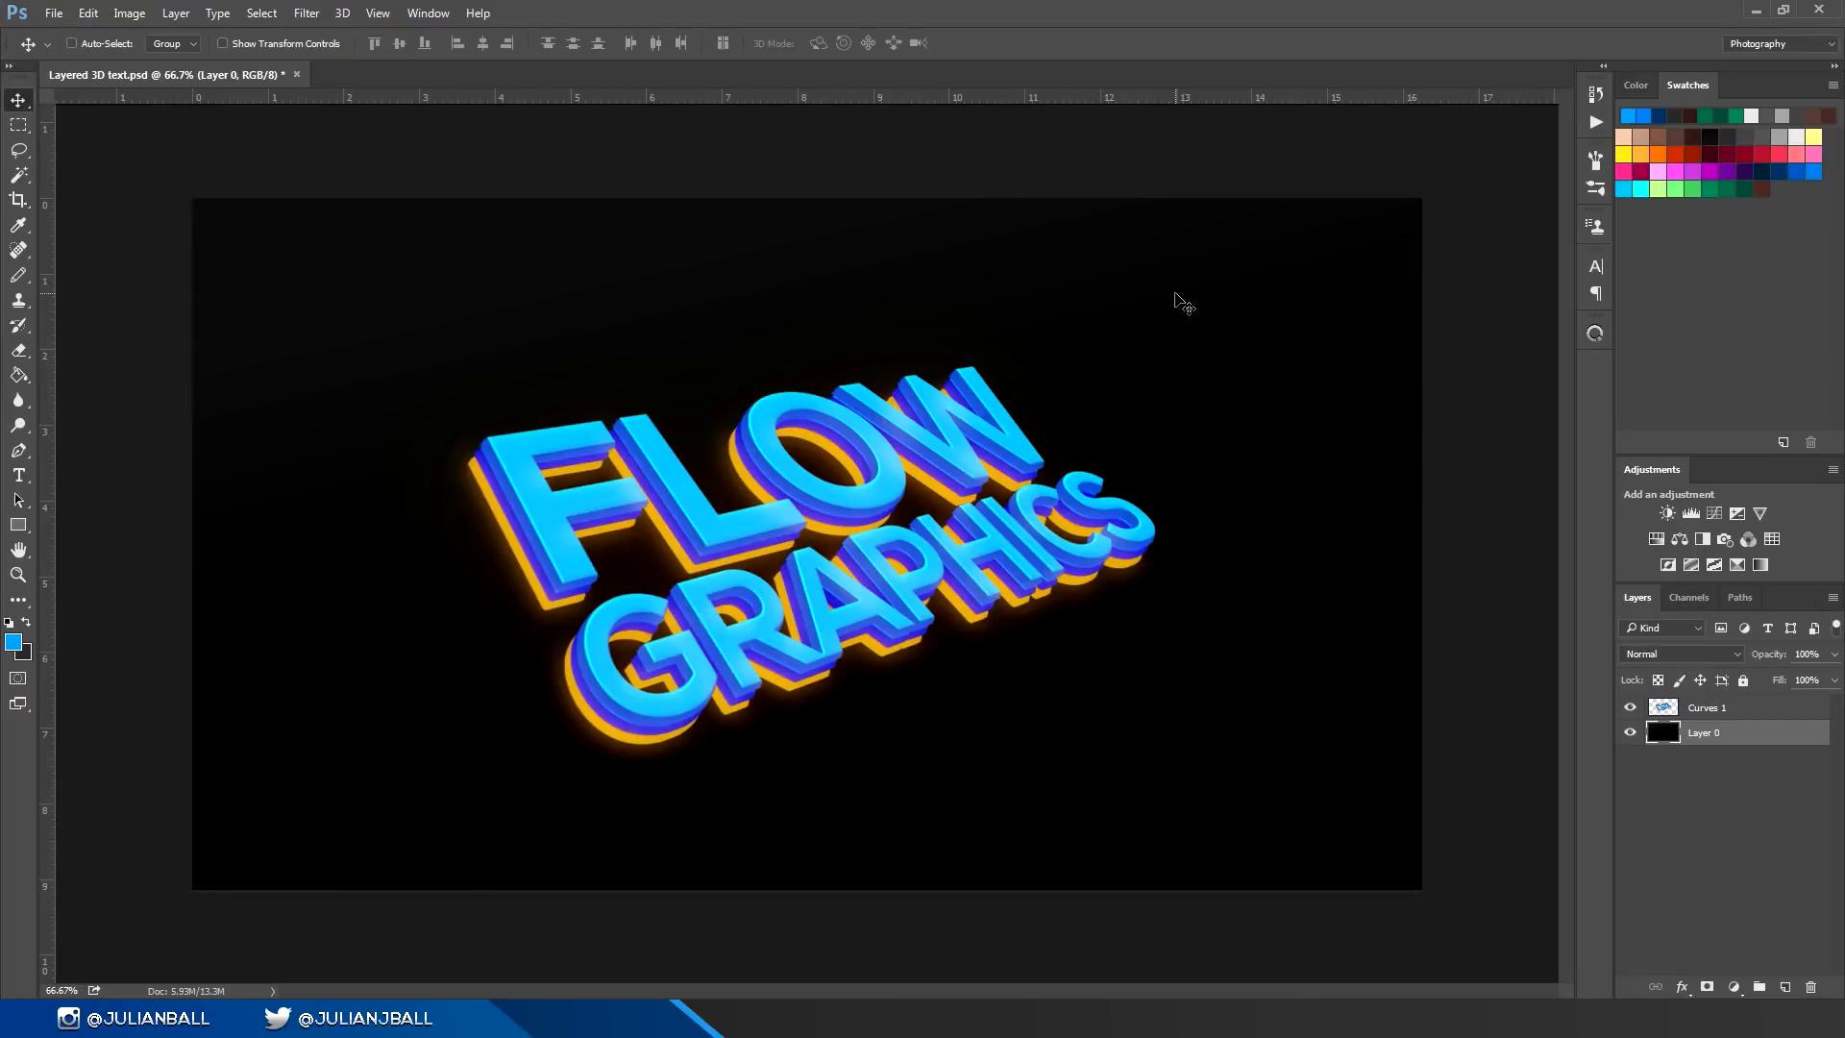
# Step: Delete the Curves 1 layer and add a centre-aligned blue text layer reading FLOW in Nexa Bold
pyautogui.click(1738, 707)
pyautogui.press('Delete')
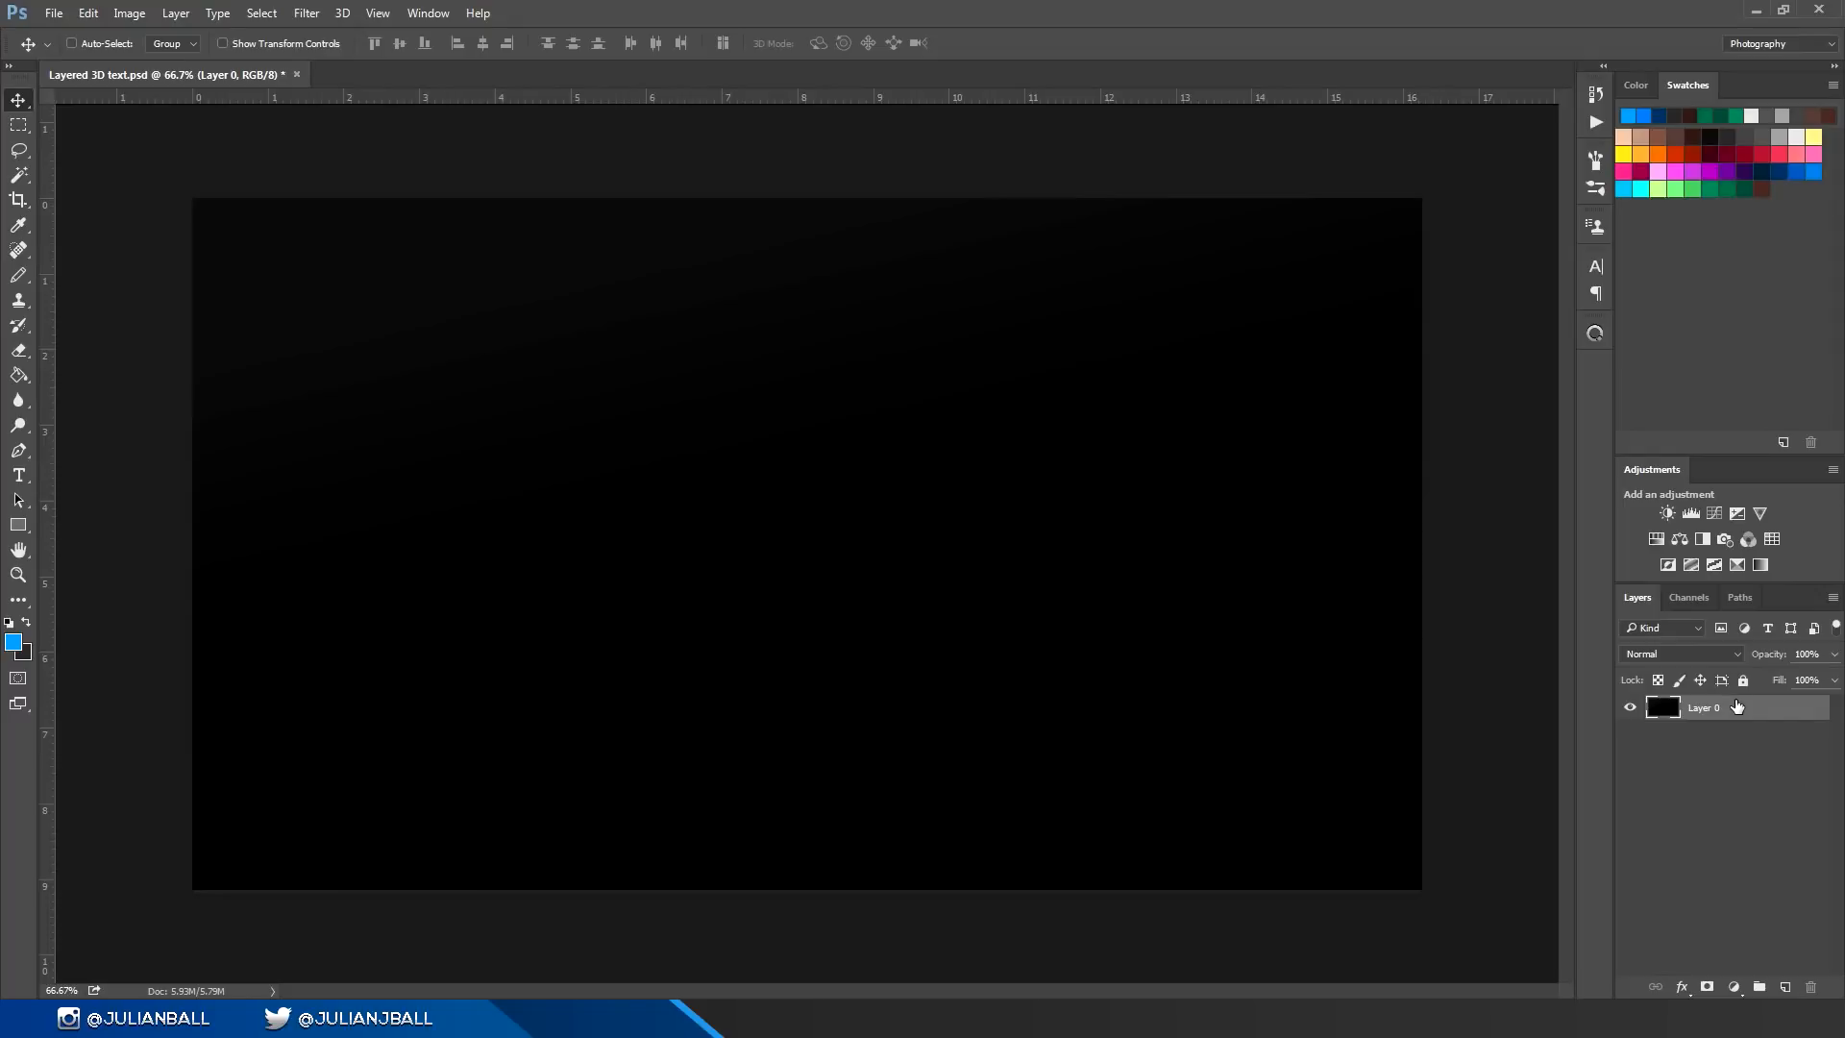
pyautogui.press('t')
pyautogui.click(739, 438)
pyautogui.write('FLOW')
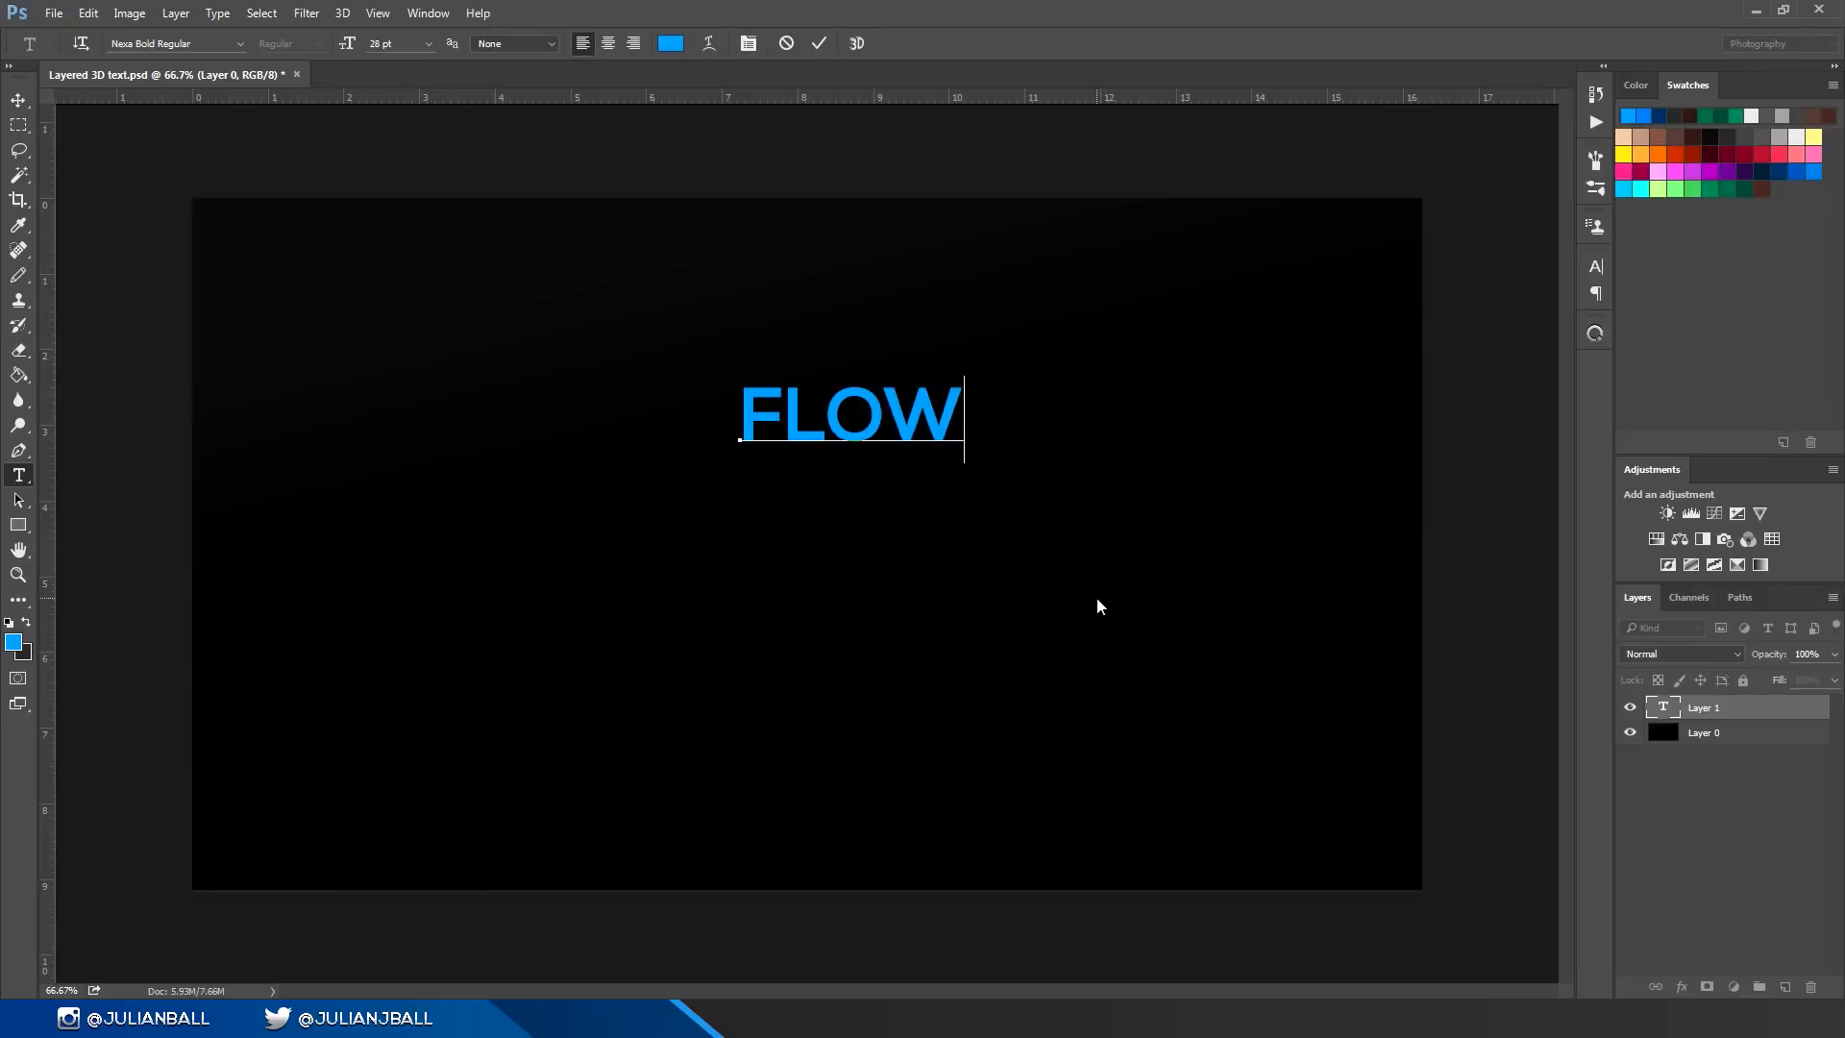
pyautogui.click(608, 43)
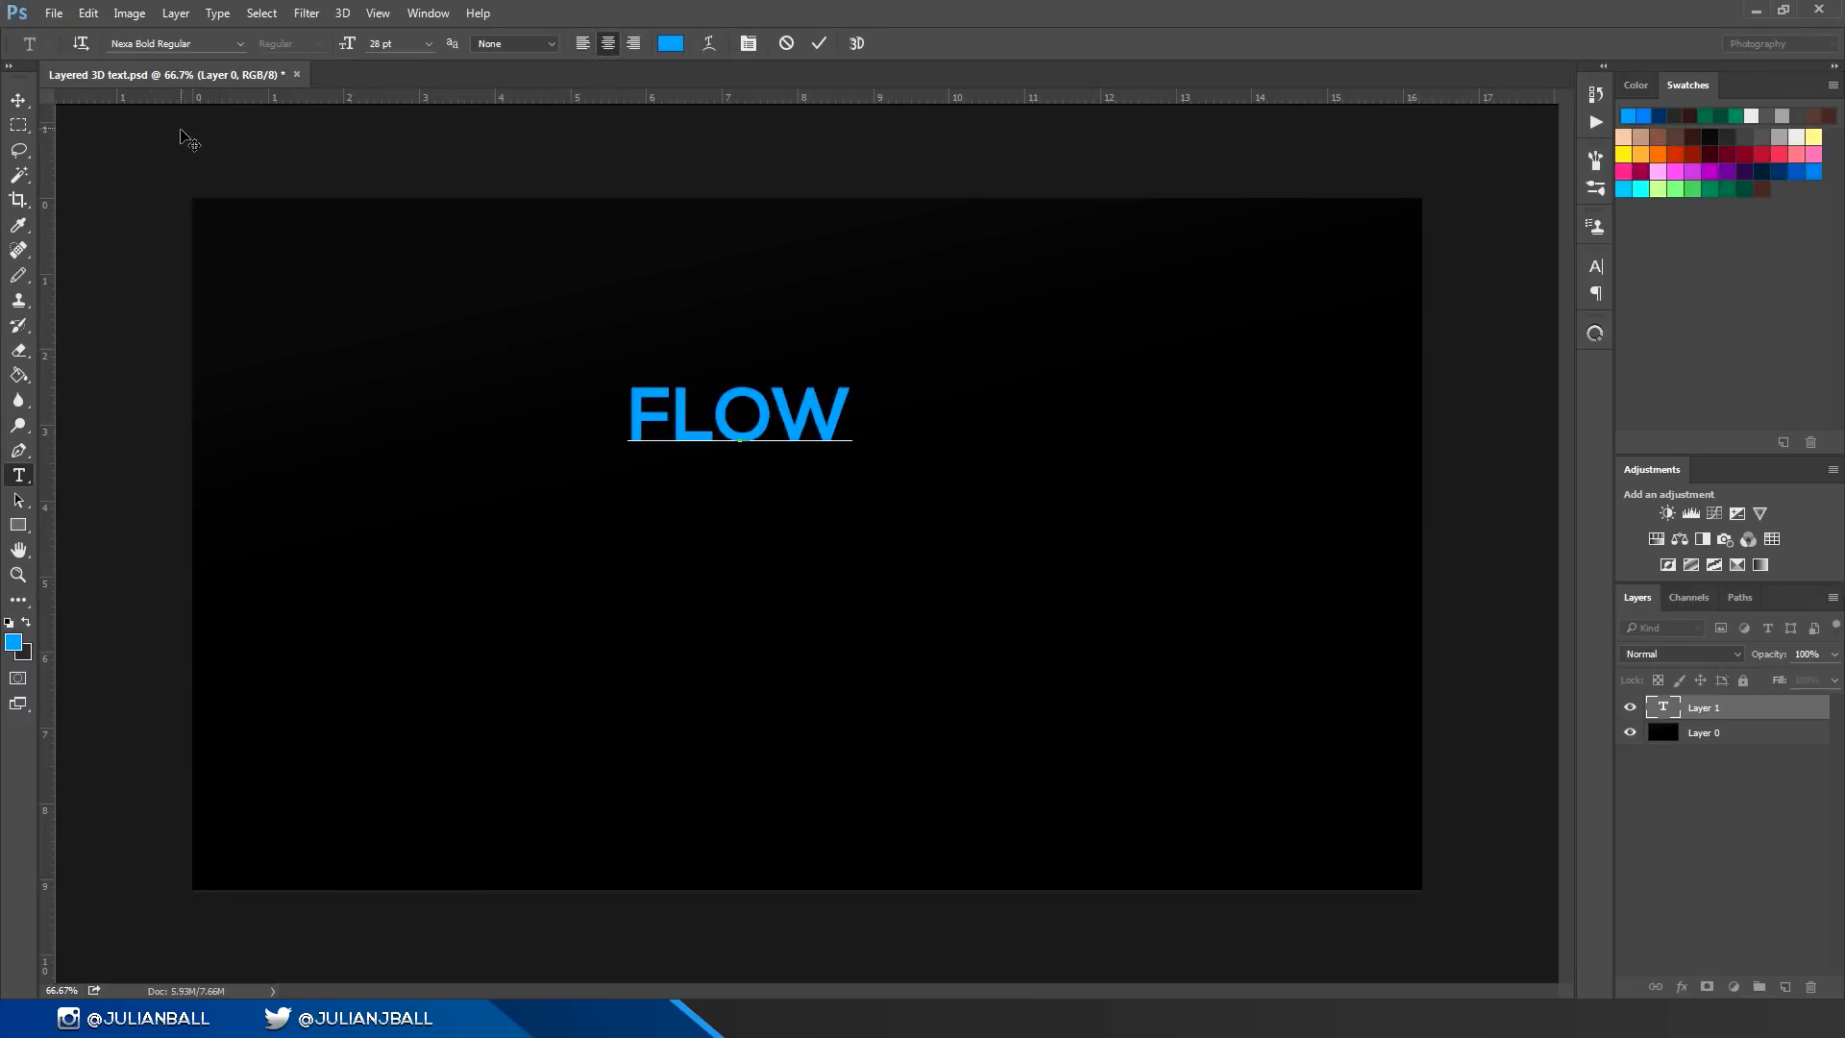
# Step: Centre the FLOW text horizontally in the canvas's upper half and enlarge it to a font size of 87.48 pt
pyautogui.click(18, 100)
pyautogui.moveTo(724, 408); pyautogui.dragTo(796, 403)
pyautogui.press('ctrl')
pyautogui.hotkey('ctrl', 't')
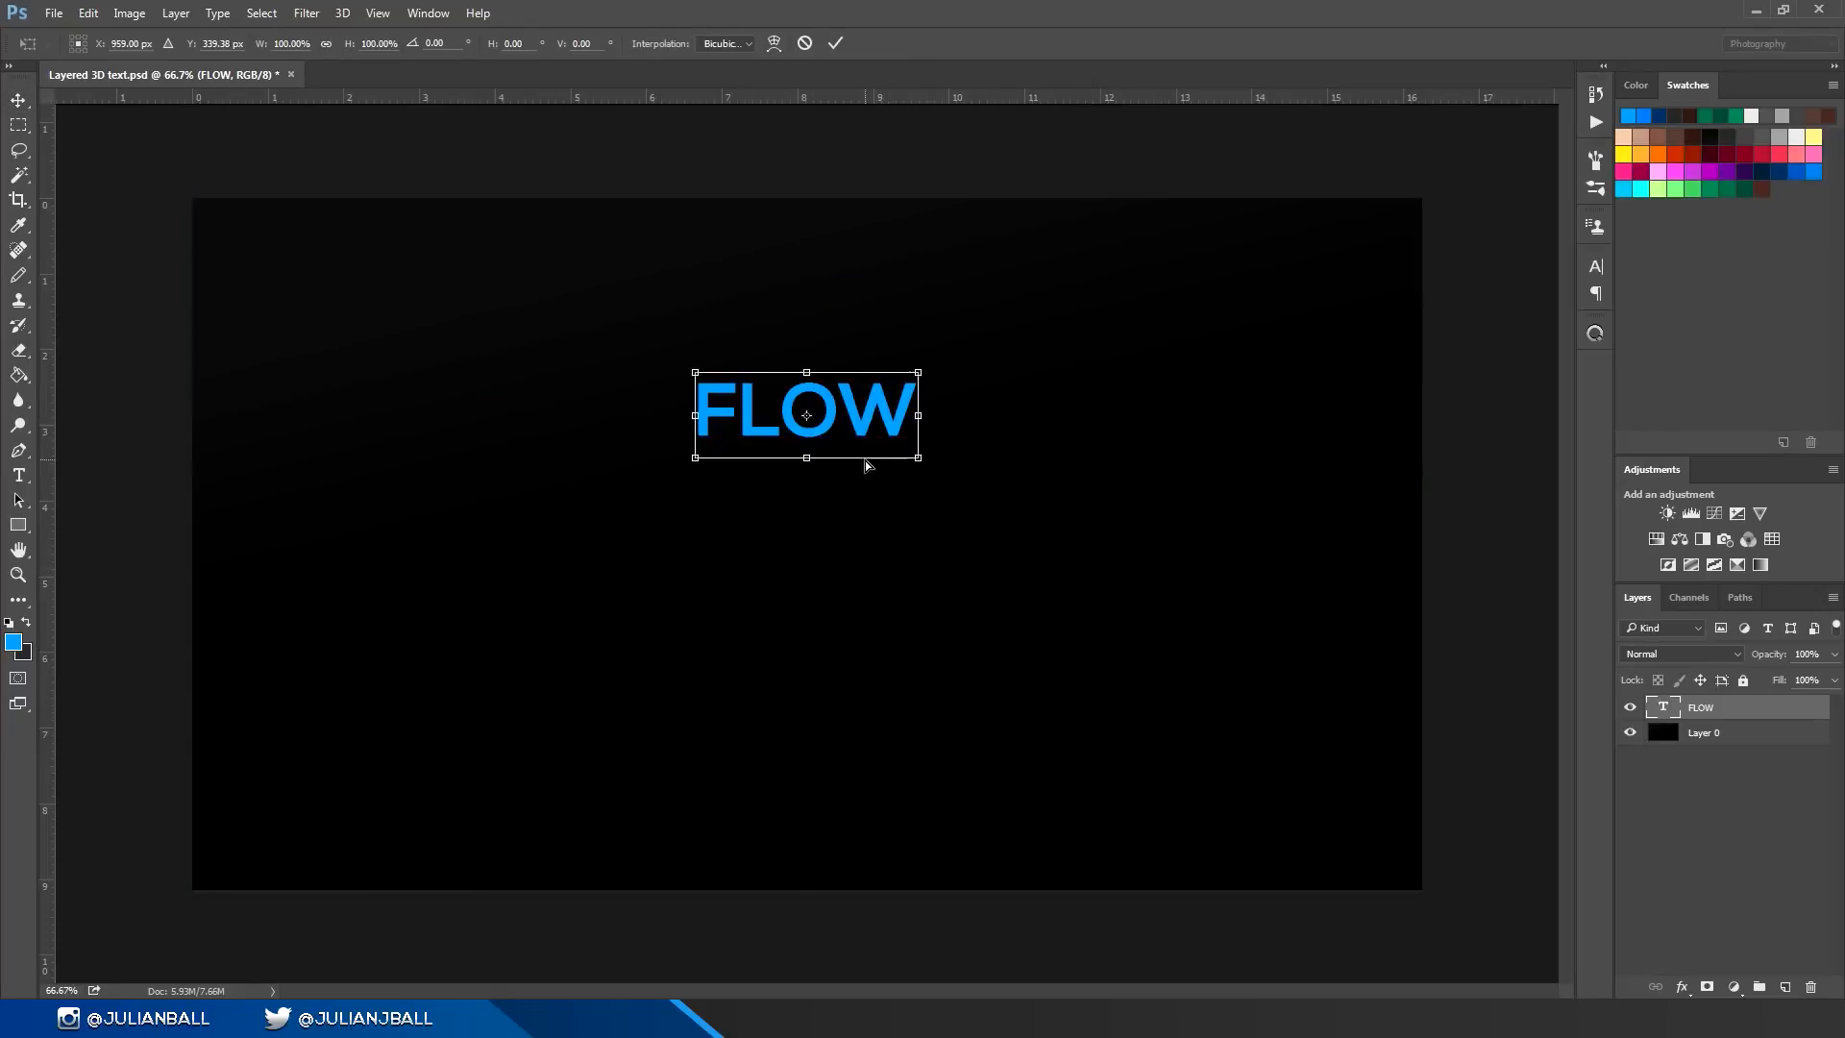
pyautogui.moveTo(921, 367); pyautogui.dragTo(1136, 289)
pyautogui.press('Return')
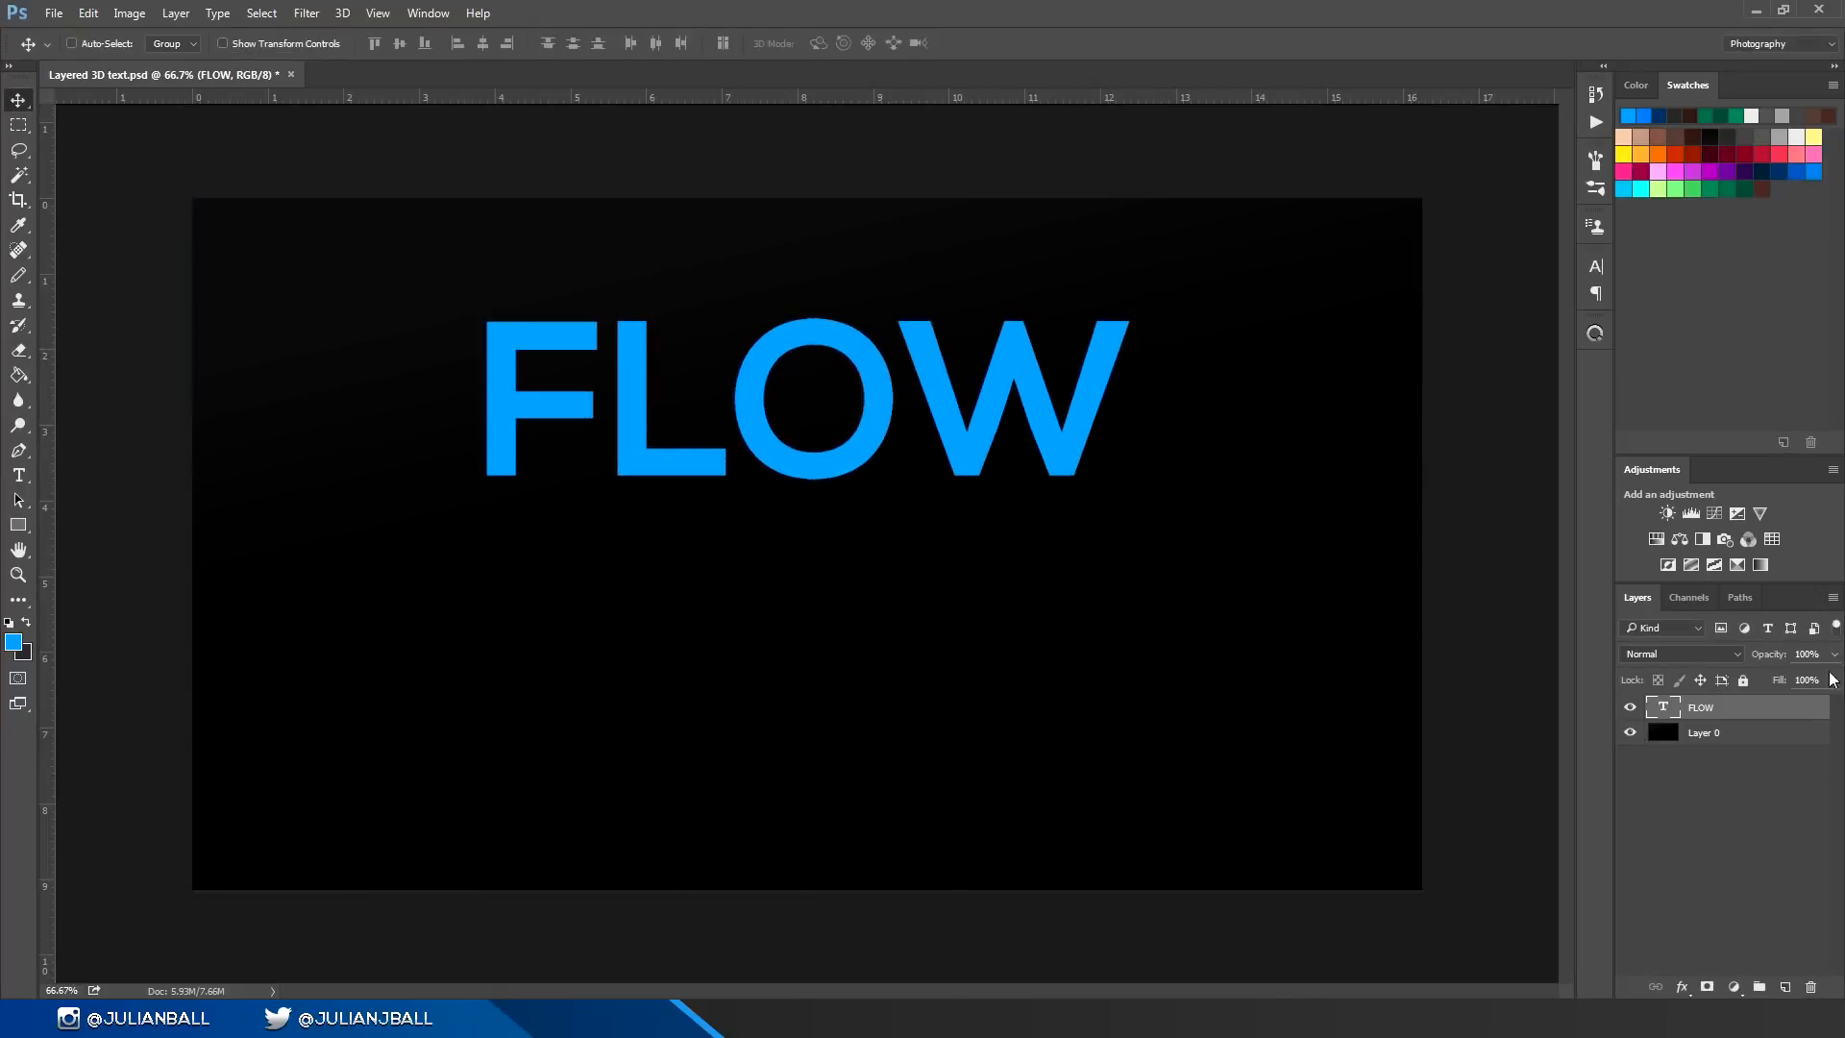
pyautogui.doubleClick(1663, 708)
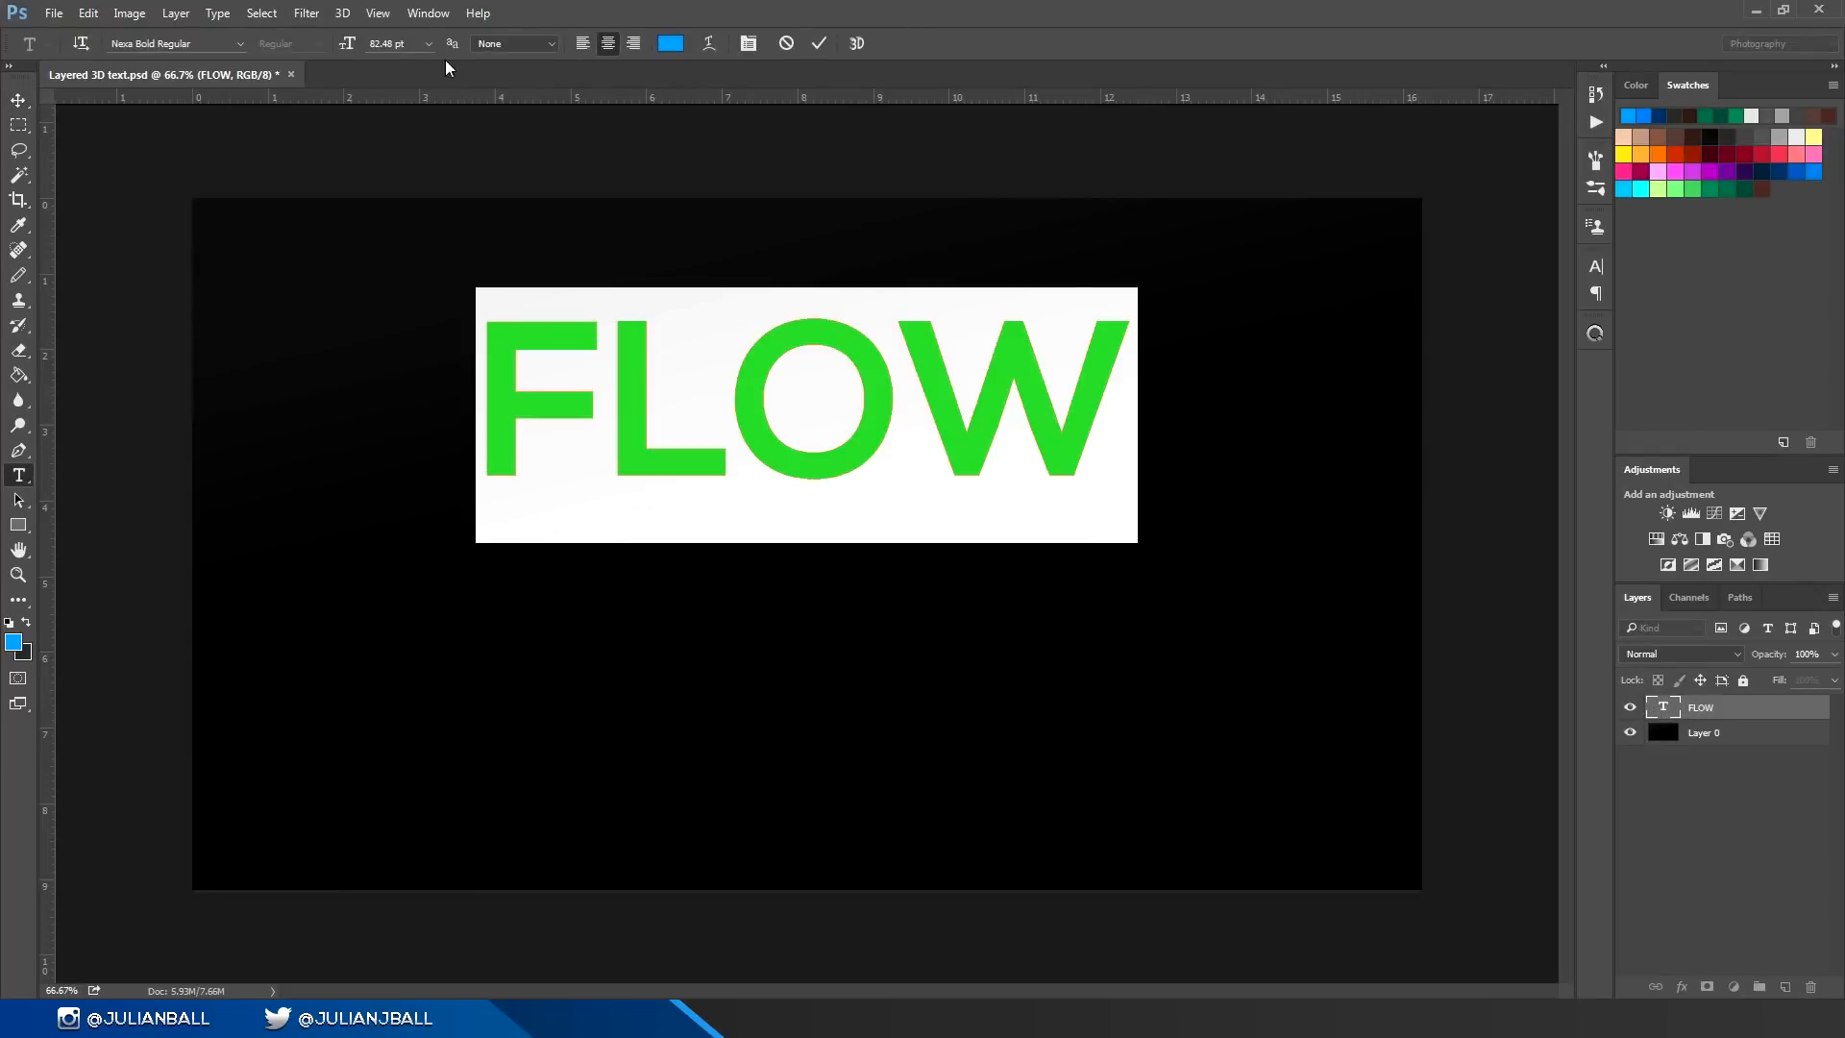
pyautogui.moveTo(394, 45)
pyautogui.mouseDown()
pyautogui.moveTo(354, 46)
pyautogui.moveTo(389, 46)
pyautogui.mouseUp()
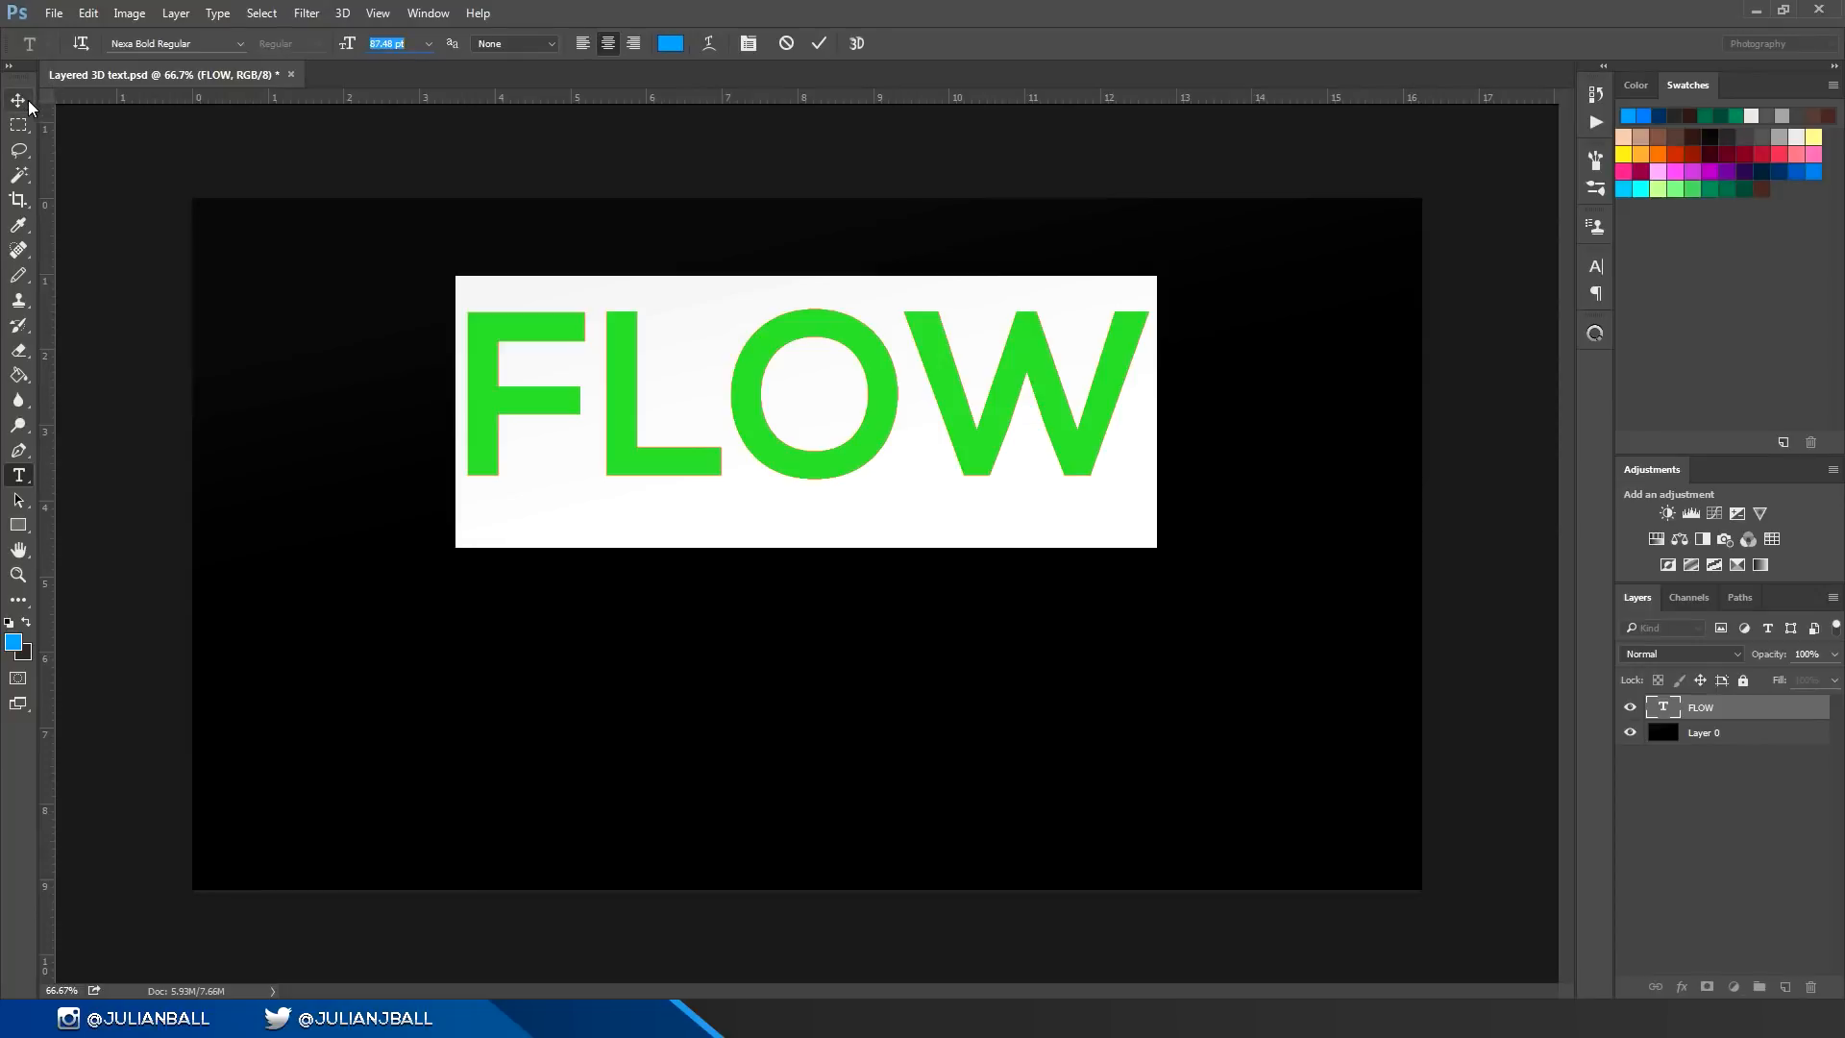
pyautogui.click(19, 101)
pyautogui.hotkey('ctrl', 'j')
pyautogui.moveTo(950, 439); pyautogui.dragTo(951, 605)
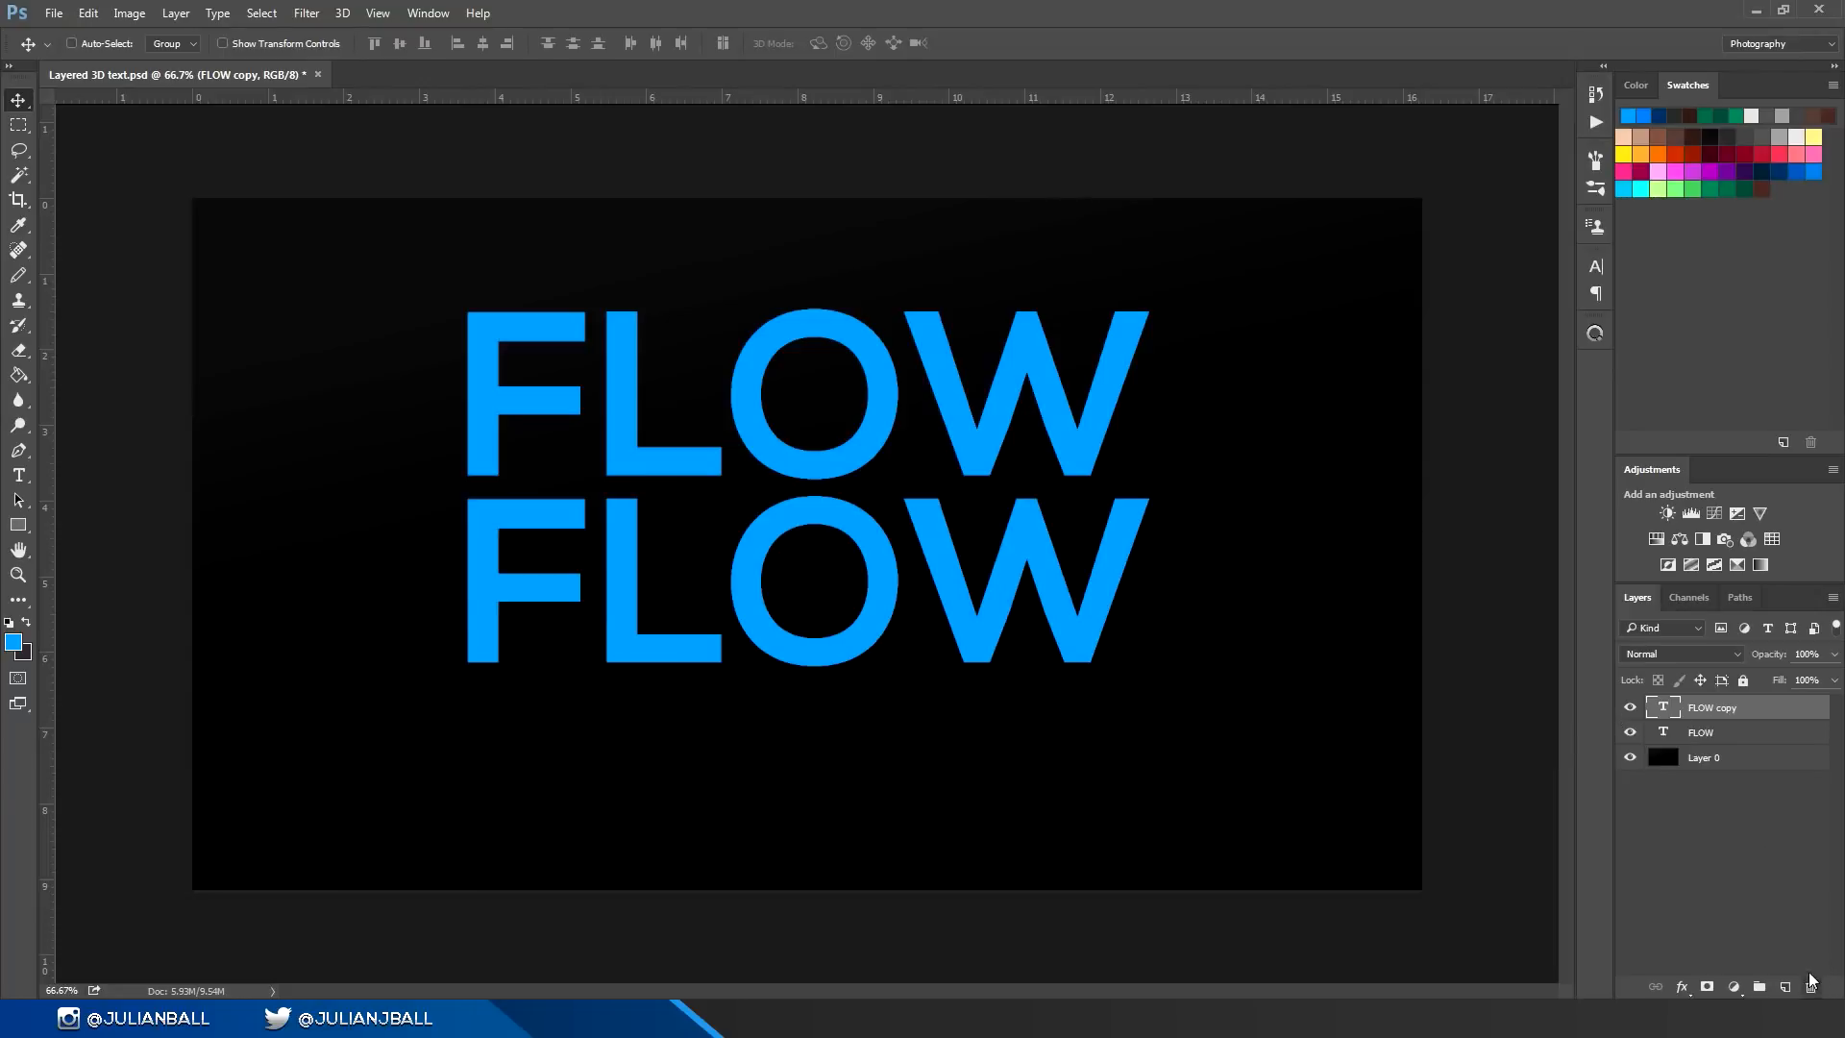
pyautogui.hotkey('ctrl', 'e')
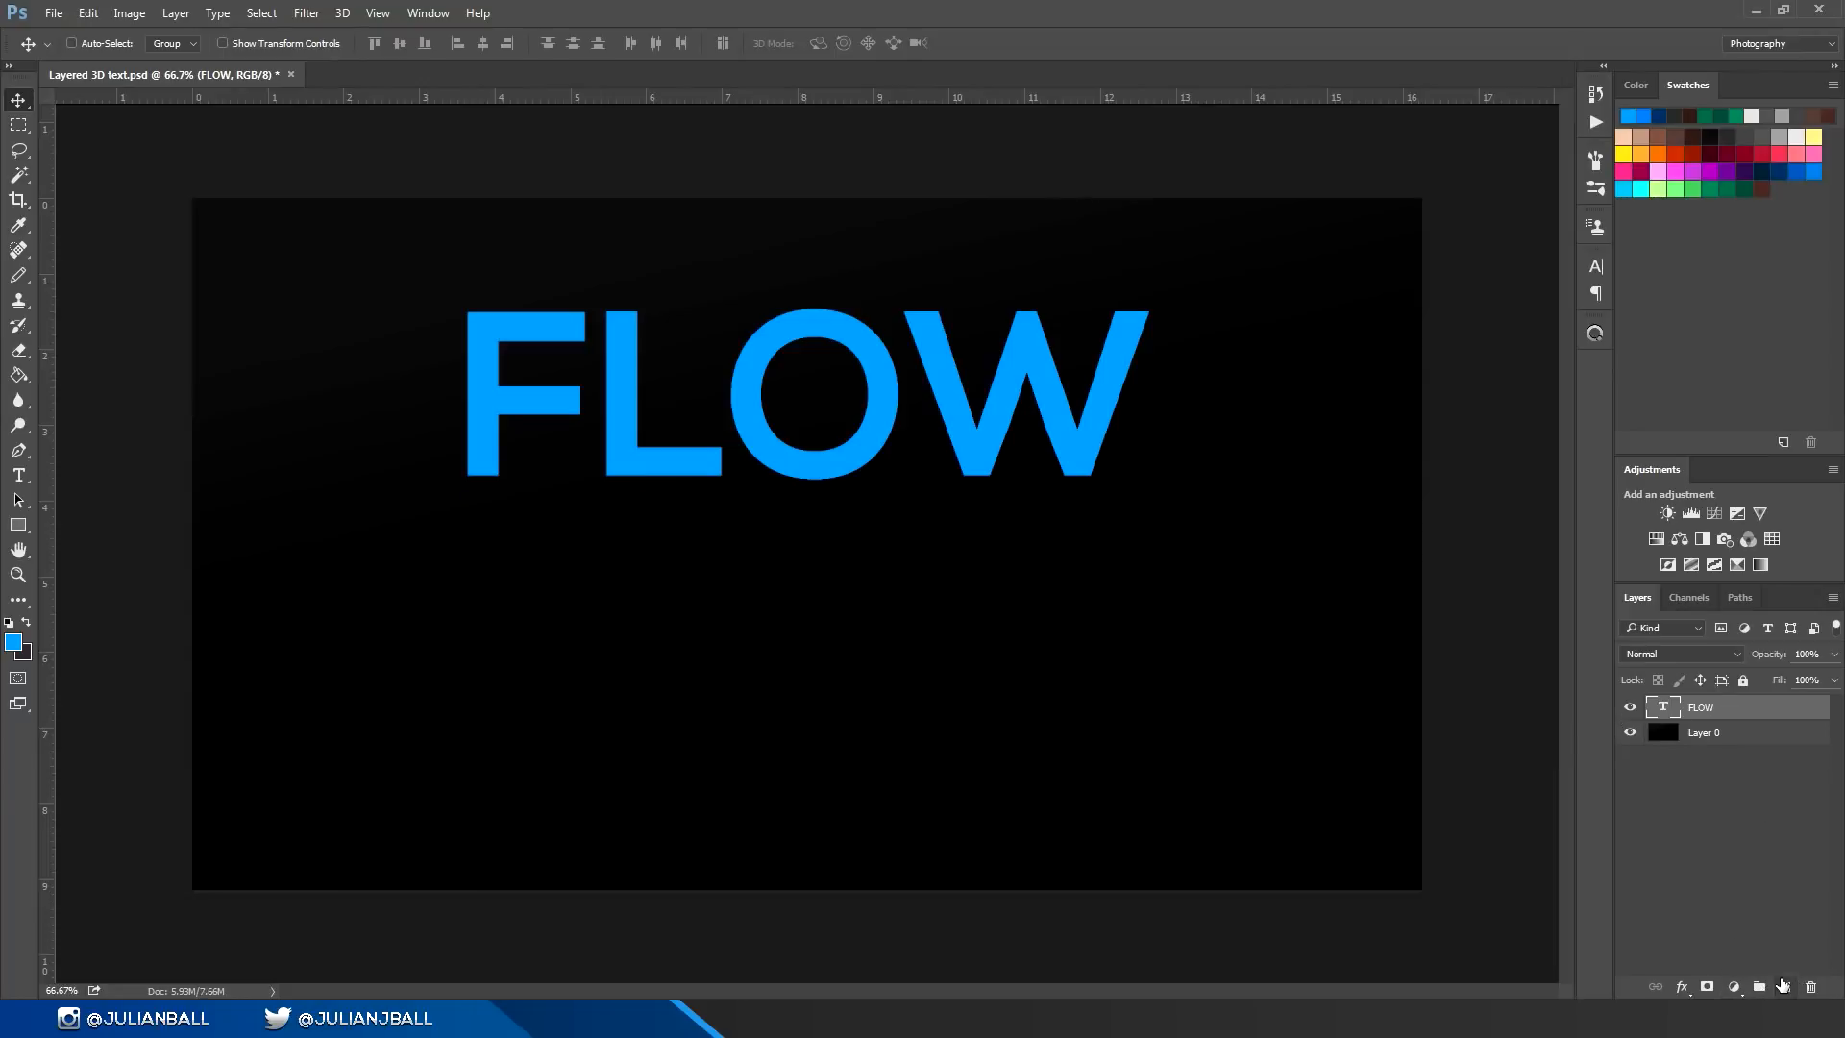
# Step: Duplicate the FLOW text layer, place the copy below the original and change its wording to GRAPHICS
pyautogui.hotkey('ctrl', 'j')
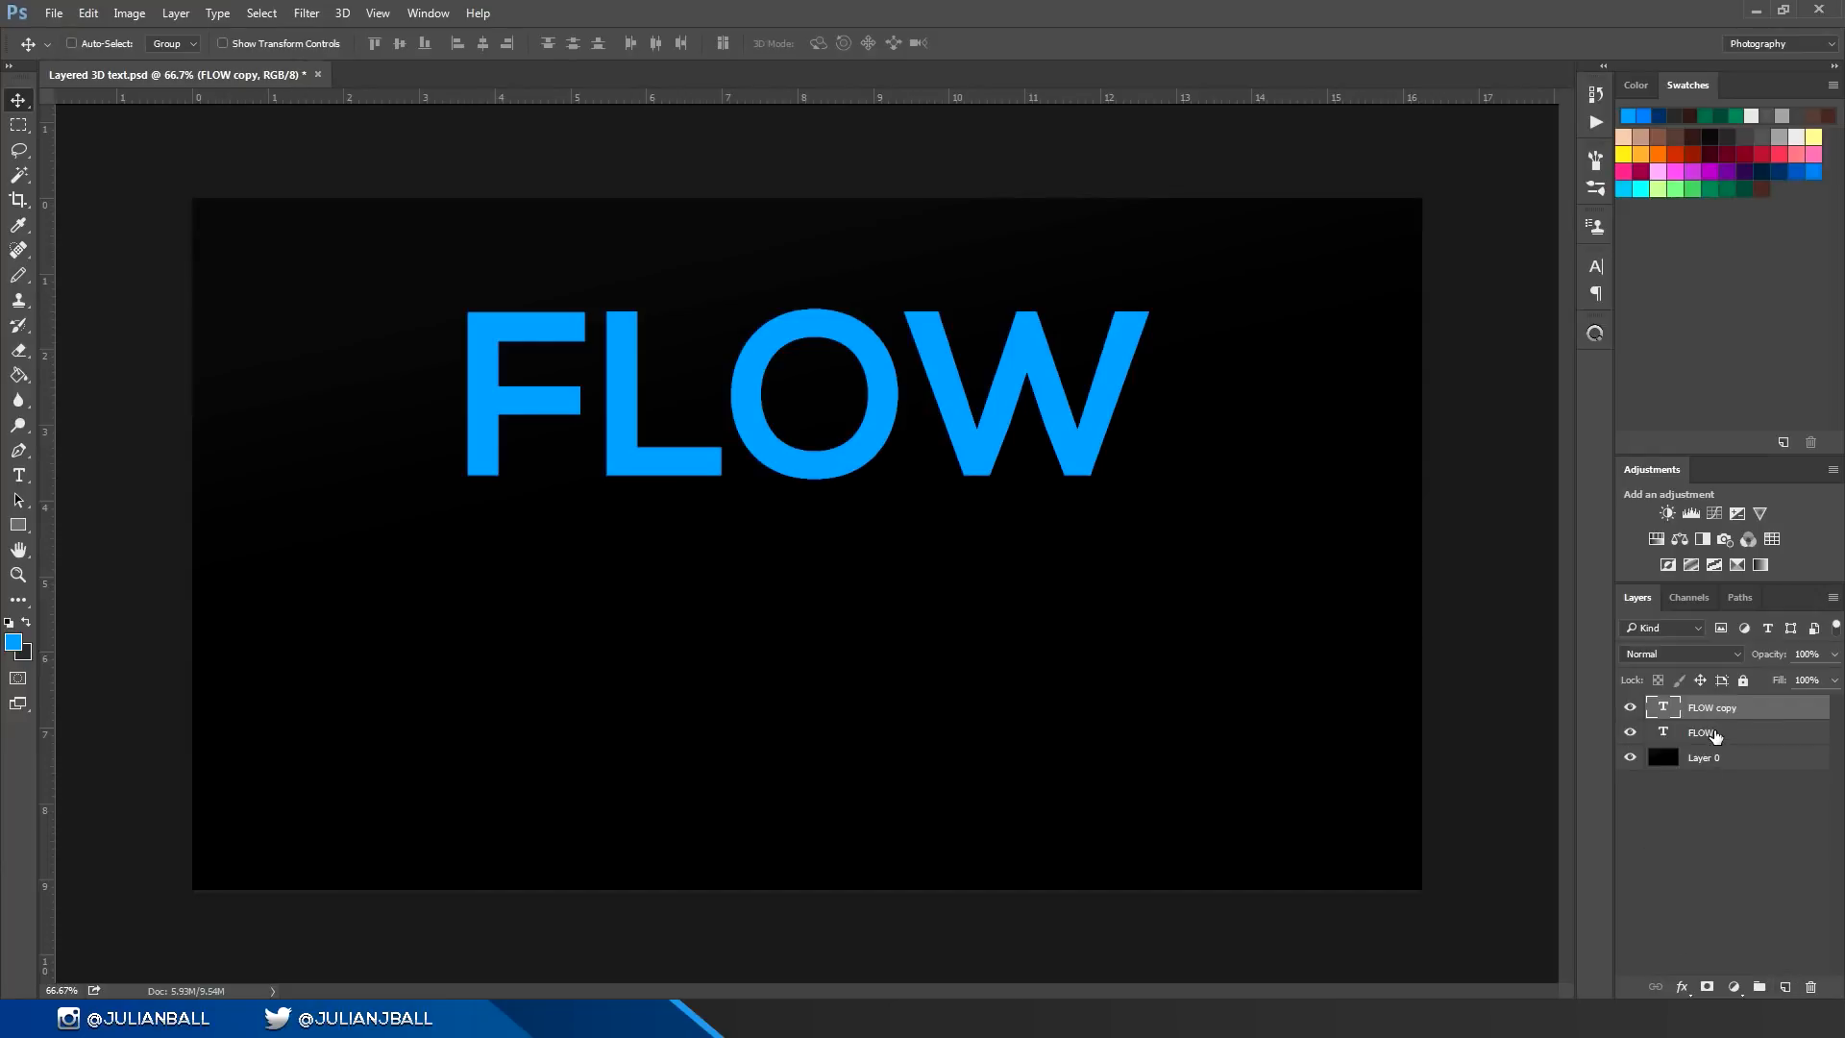
pyautogui.rightClick(1714, 733)
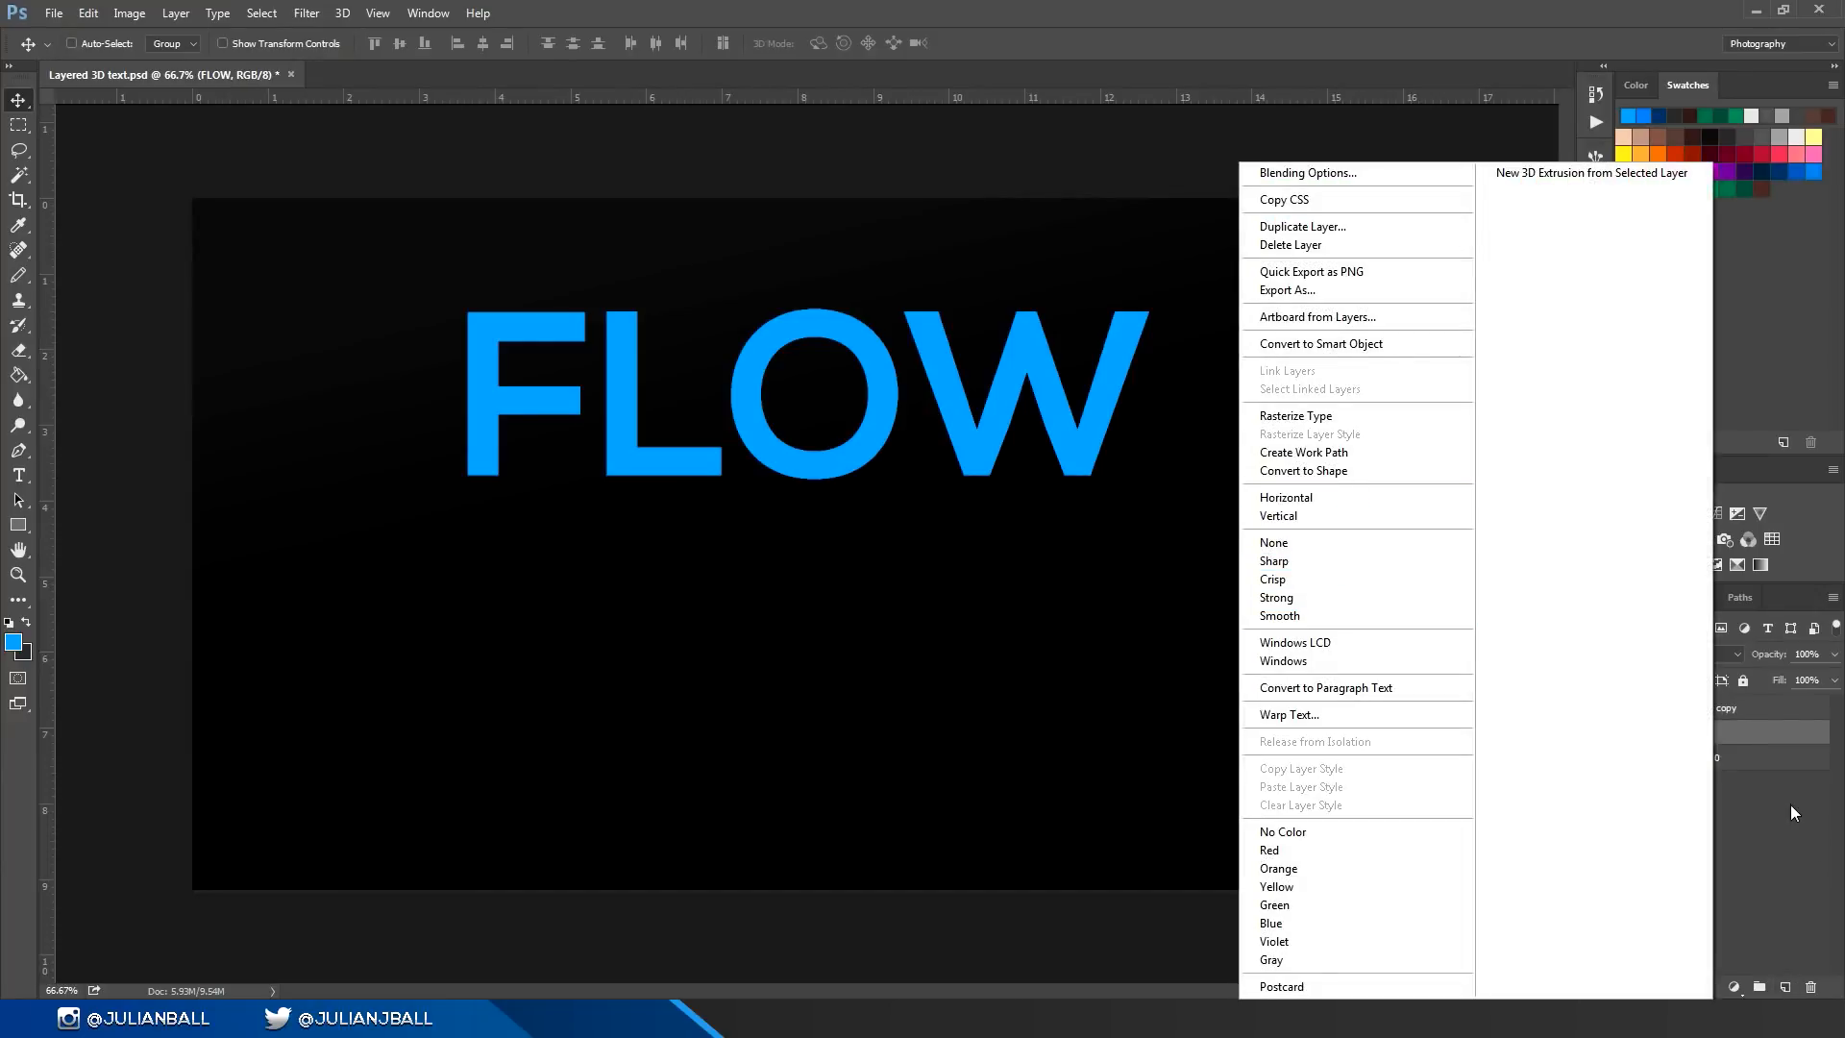
pyautogui.click(1790, 807)
pyautogui.click(1744, 712)
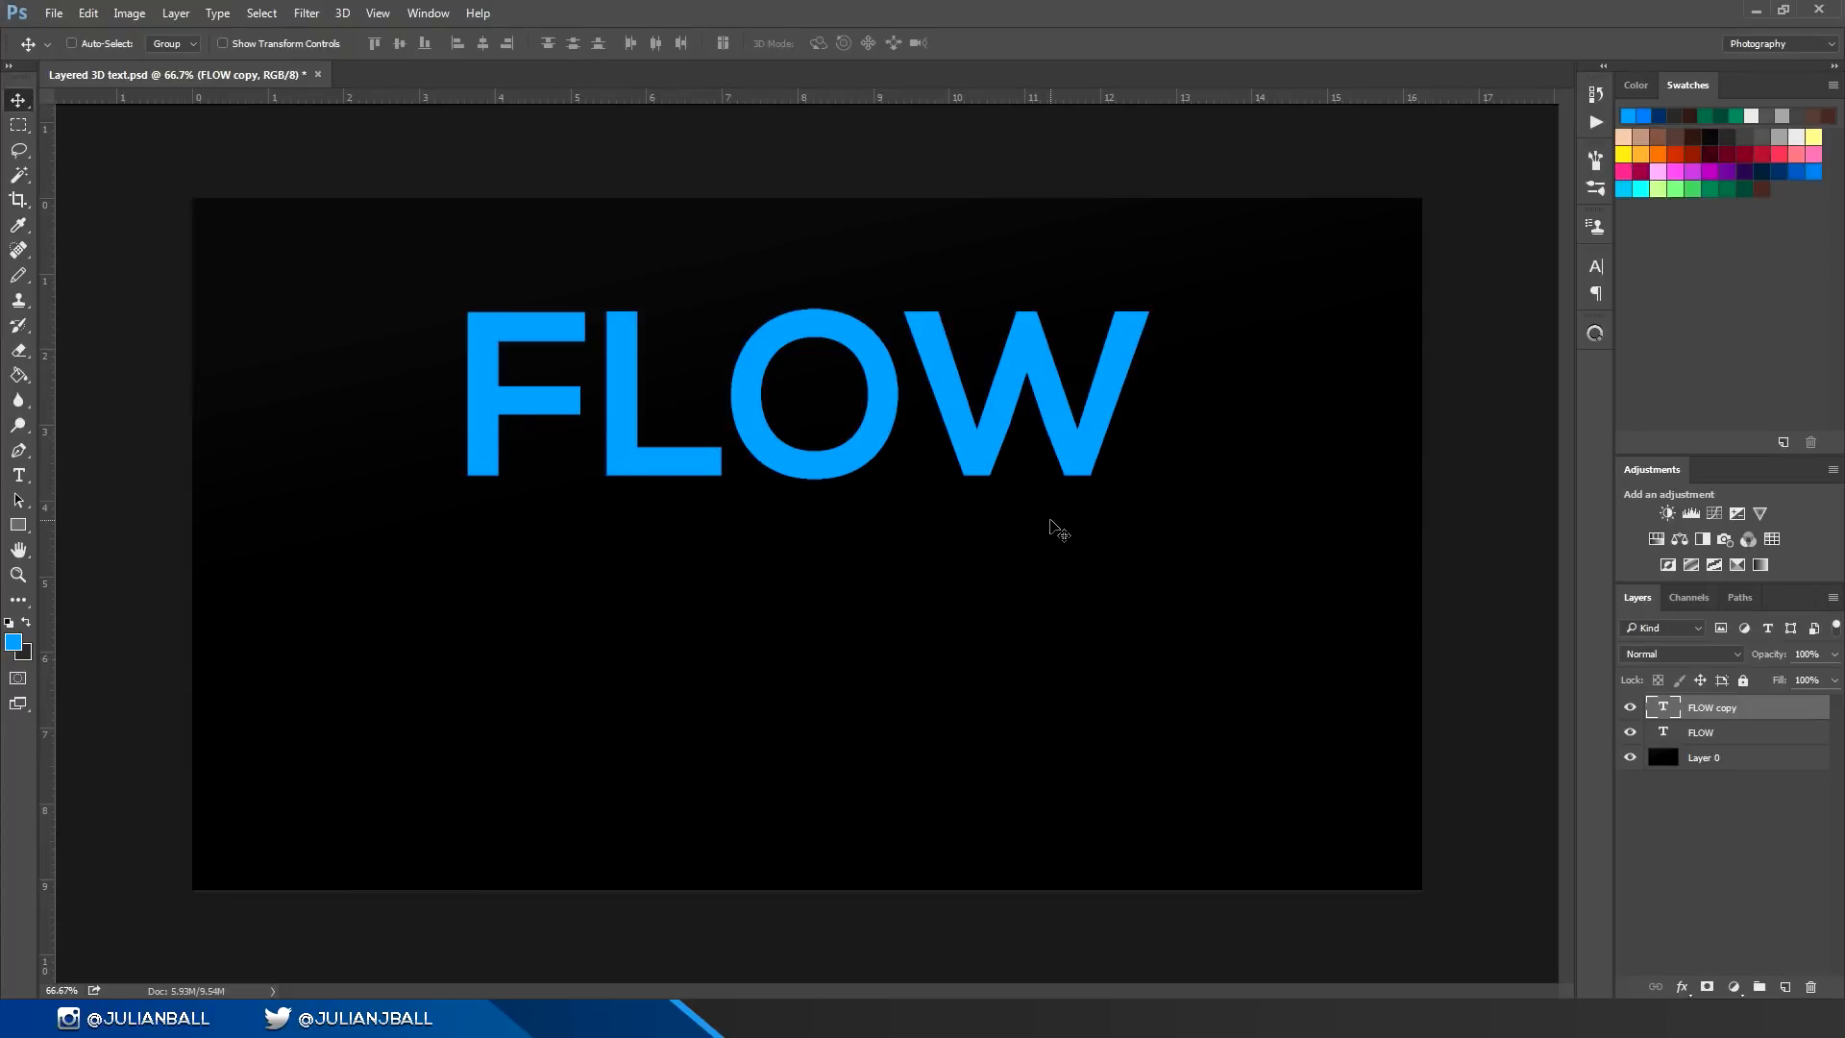
pyautogui.moveTo(1050, 520); pyautogui.dragTo(1051, 733)
pyautogui.doubleClick(1660, 708)
pyautogui.write('G')
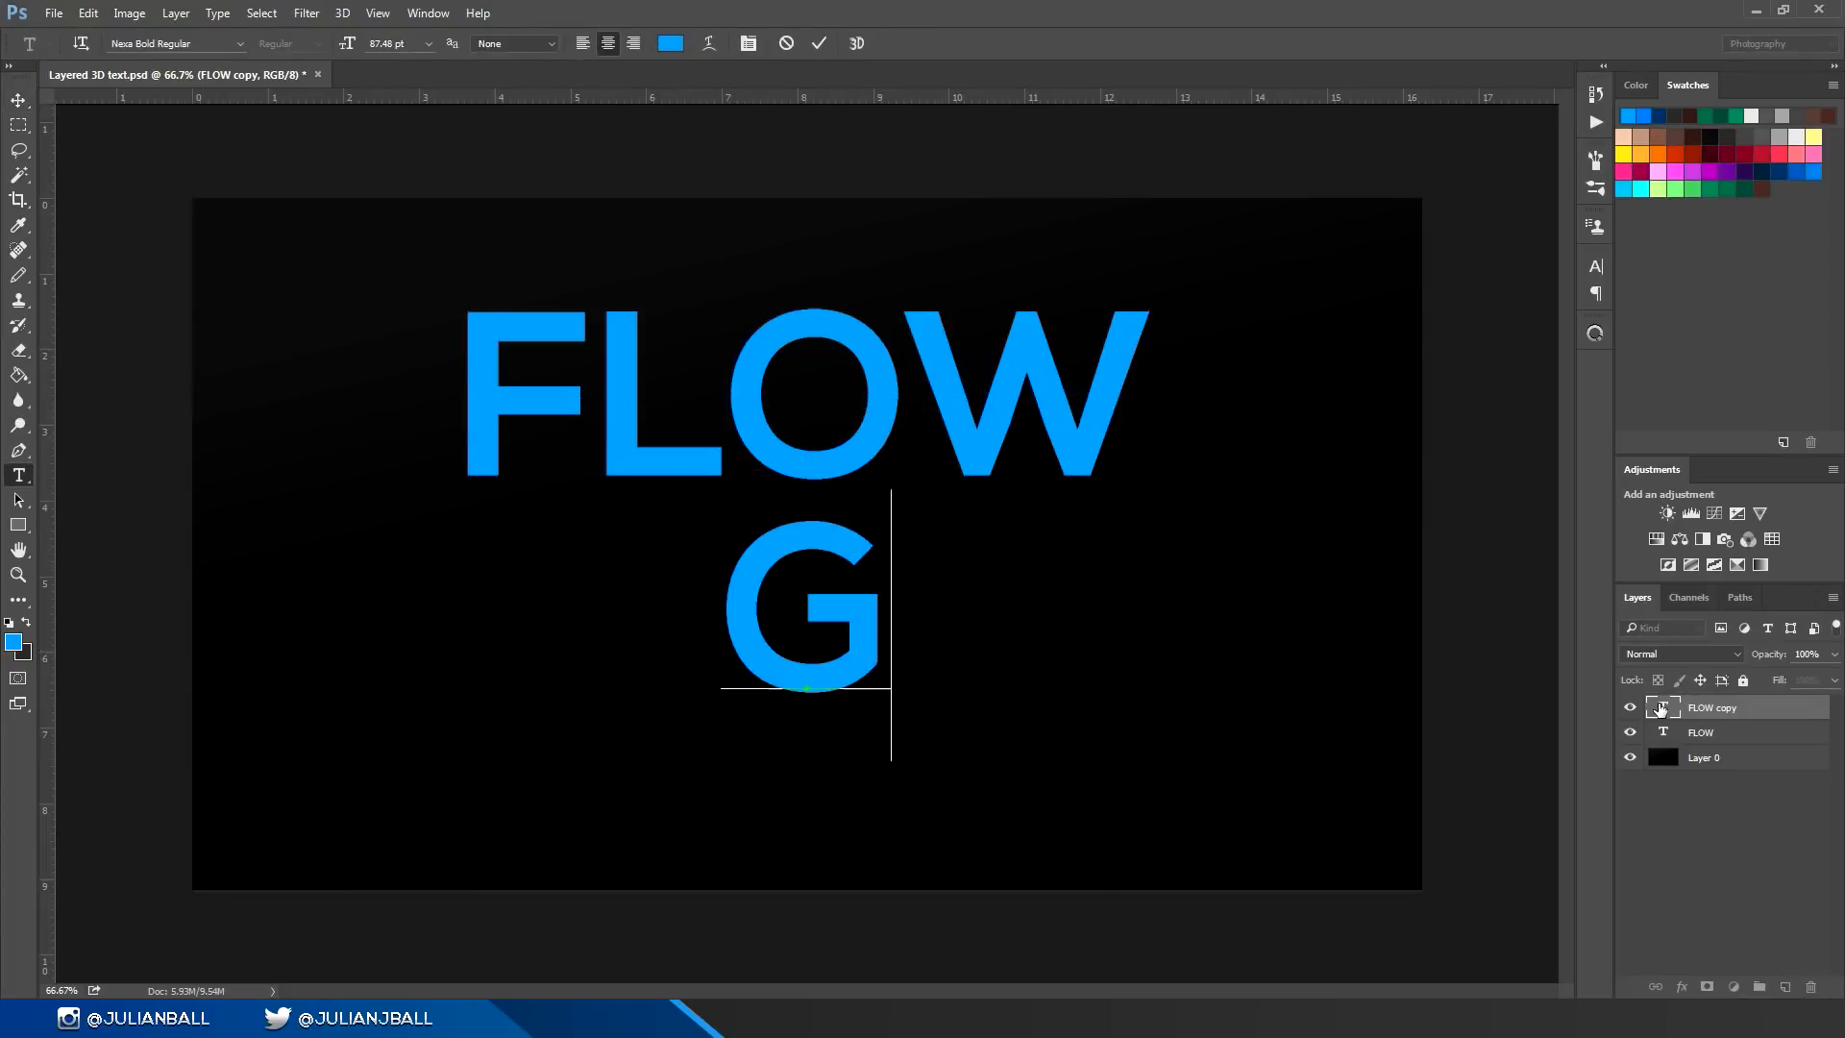
pyautogui.write('RAPHICS')
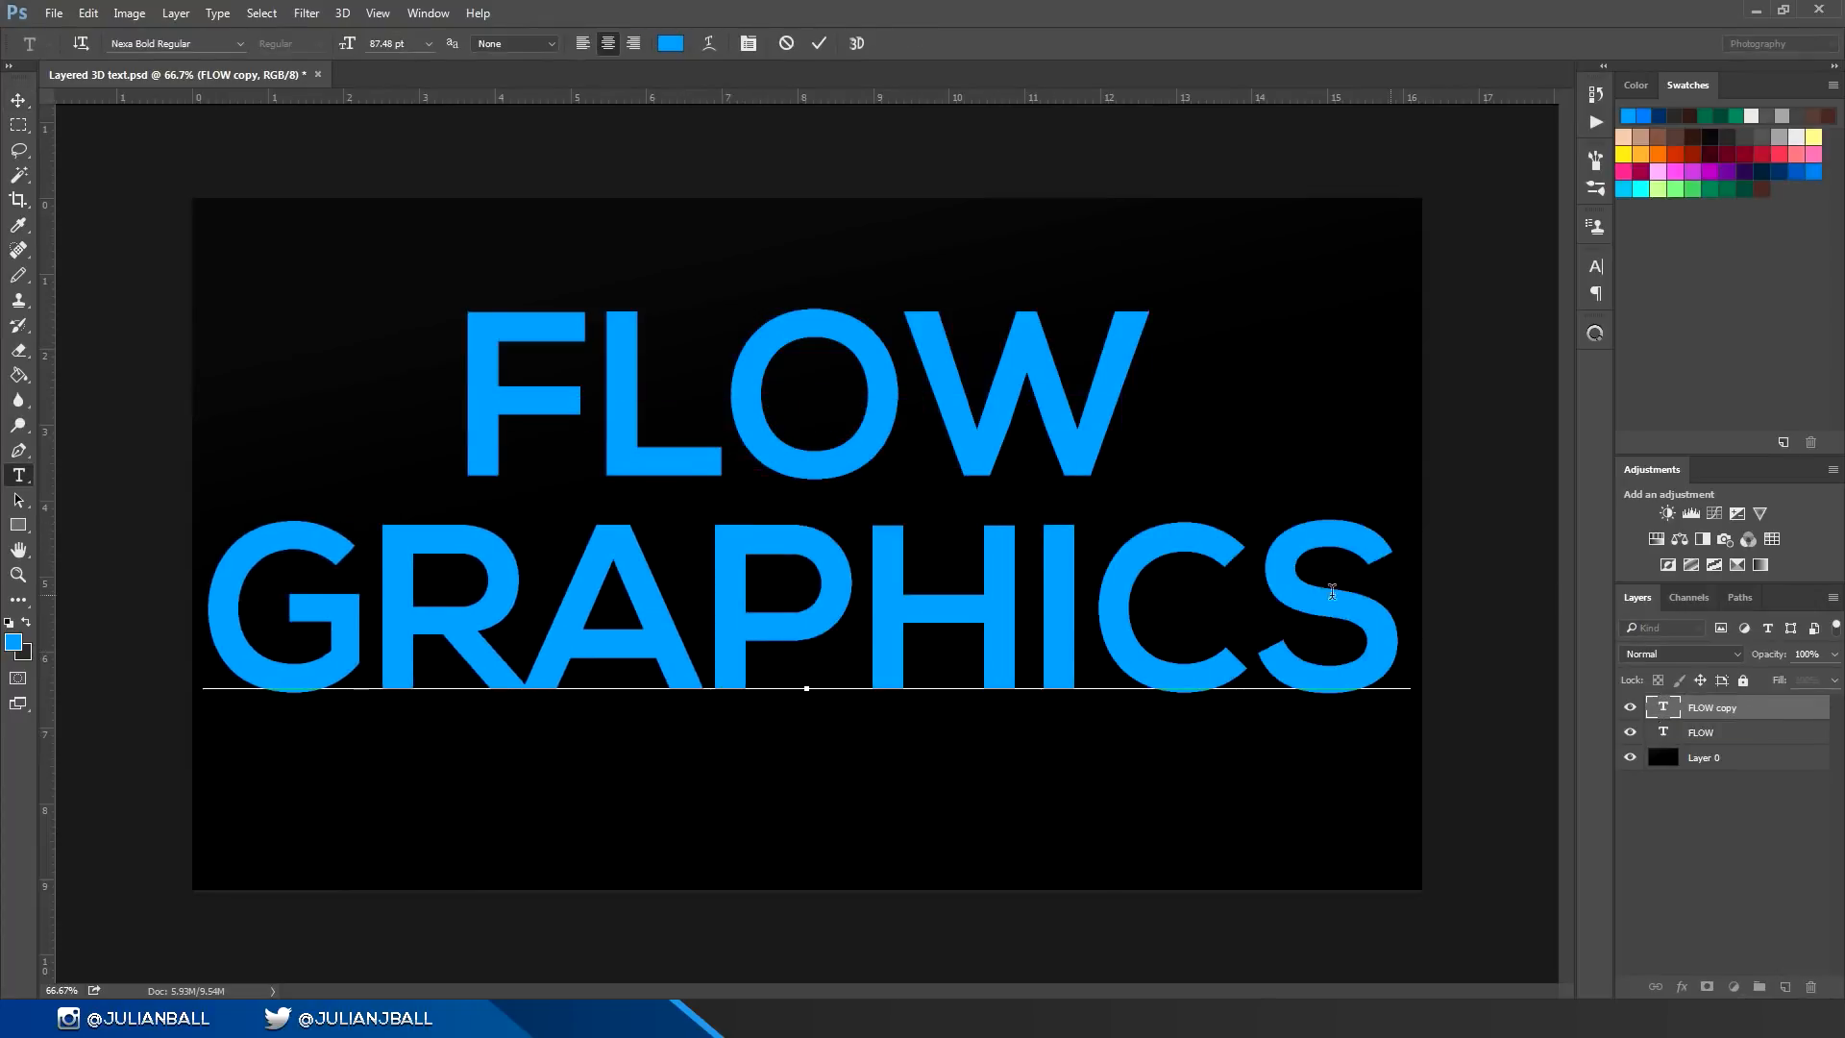
# Step: Reduce the GRAPHICS text to 49.48 pt to match the width of FLOW and move it up directly beneath that word
pyautogui.moveTo(386, 43); pyautogui.dragTo(347, 53)
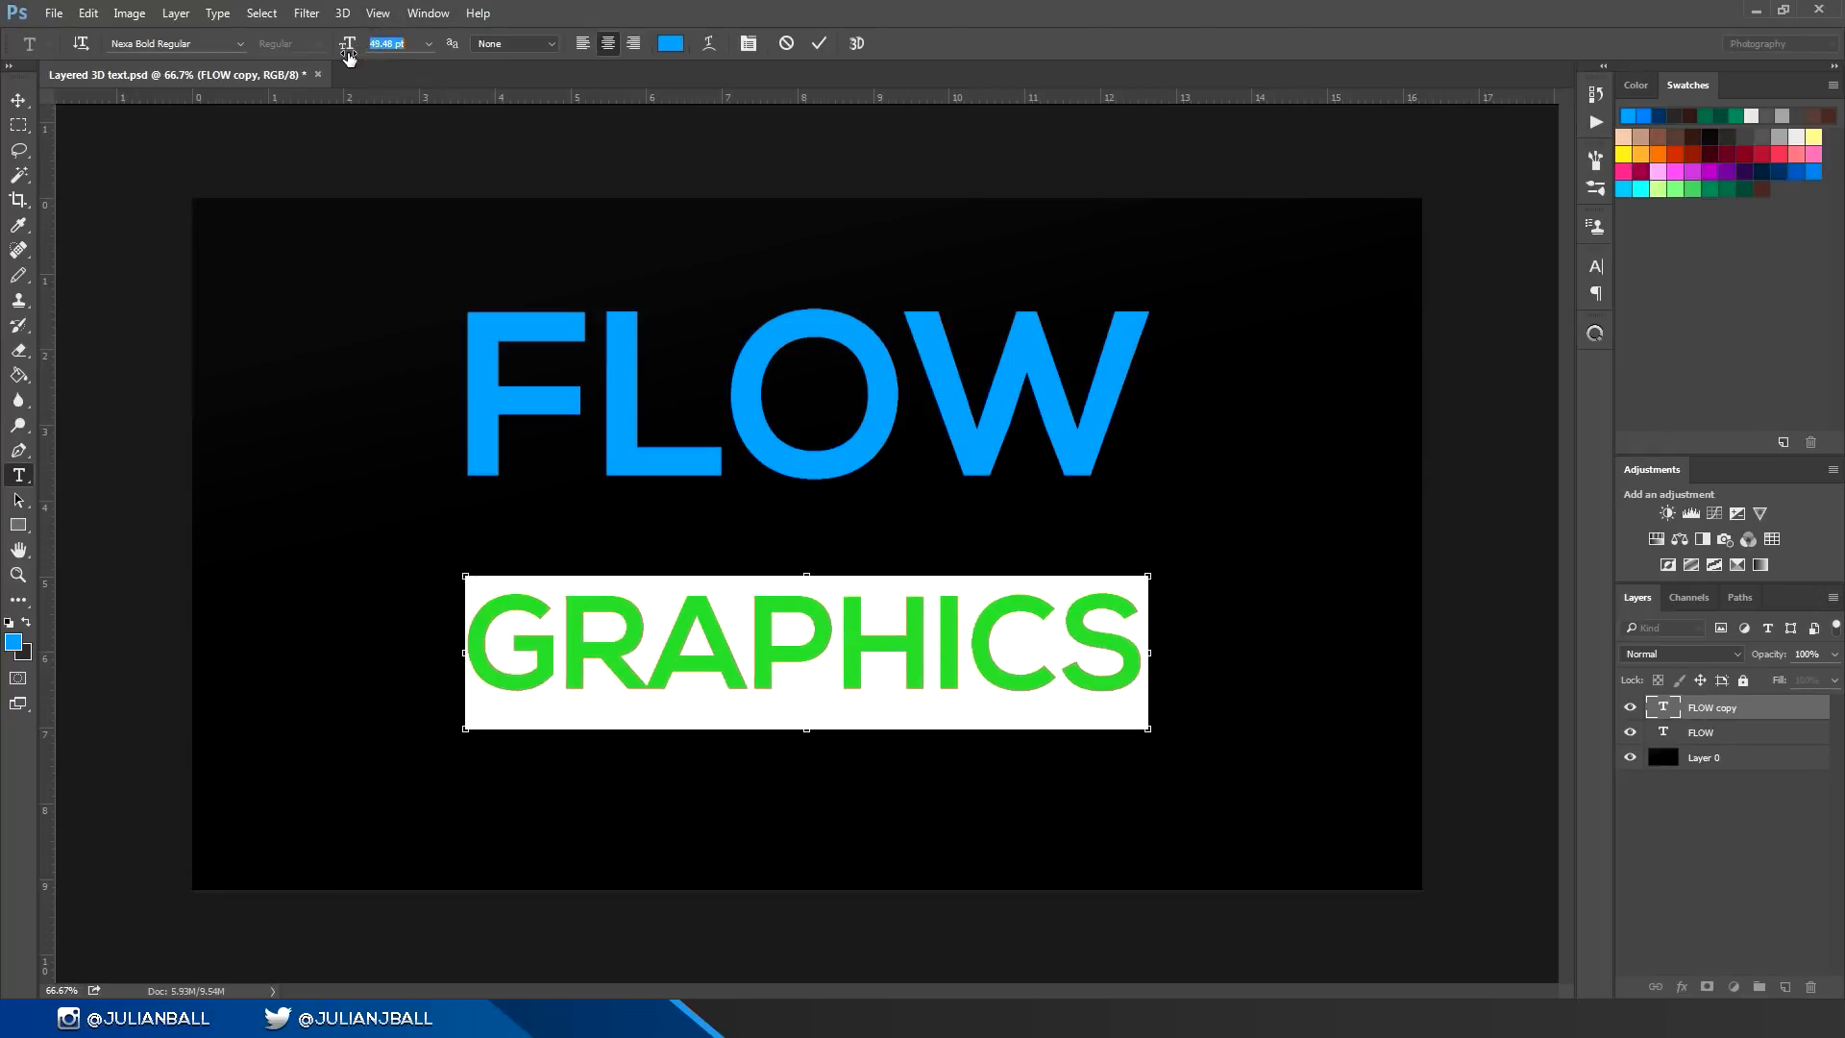
pyautogui.click(19, 99)
pyautogui.moveTo(669, 650); pyautogui.dragTo(646, 567)
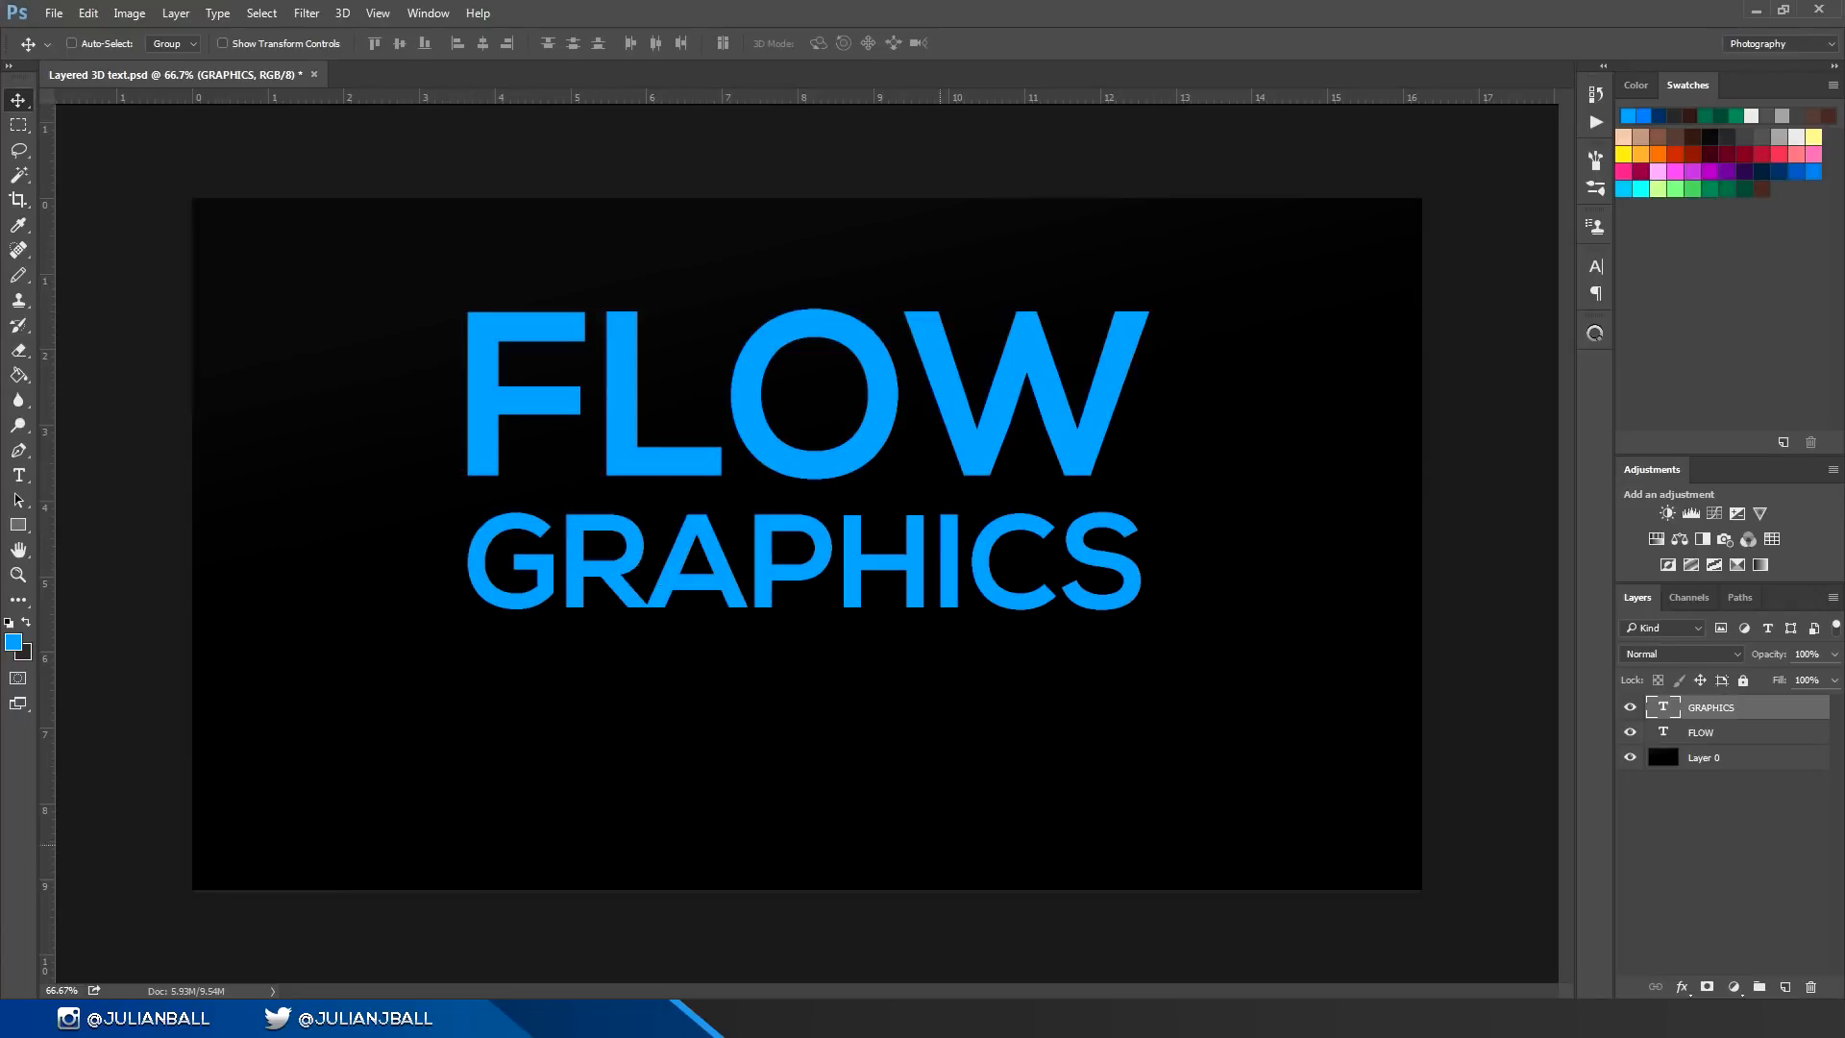
# Step: Centre the FLOW and GRAPHICS text layers together on the canvas and merge them into one layer
pyautogui.keyDown('shift'); pyautogui.click(1715, 732); pyautogui.keyUp('shift')
pyautogui.moveTo(832, 442); pyautogui.dragTo(830, 503)
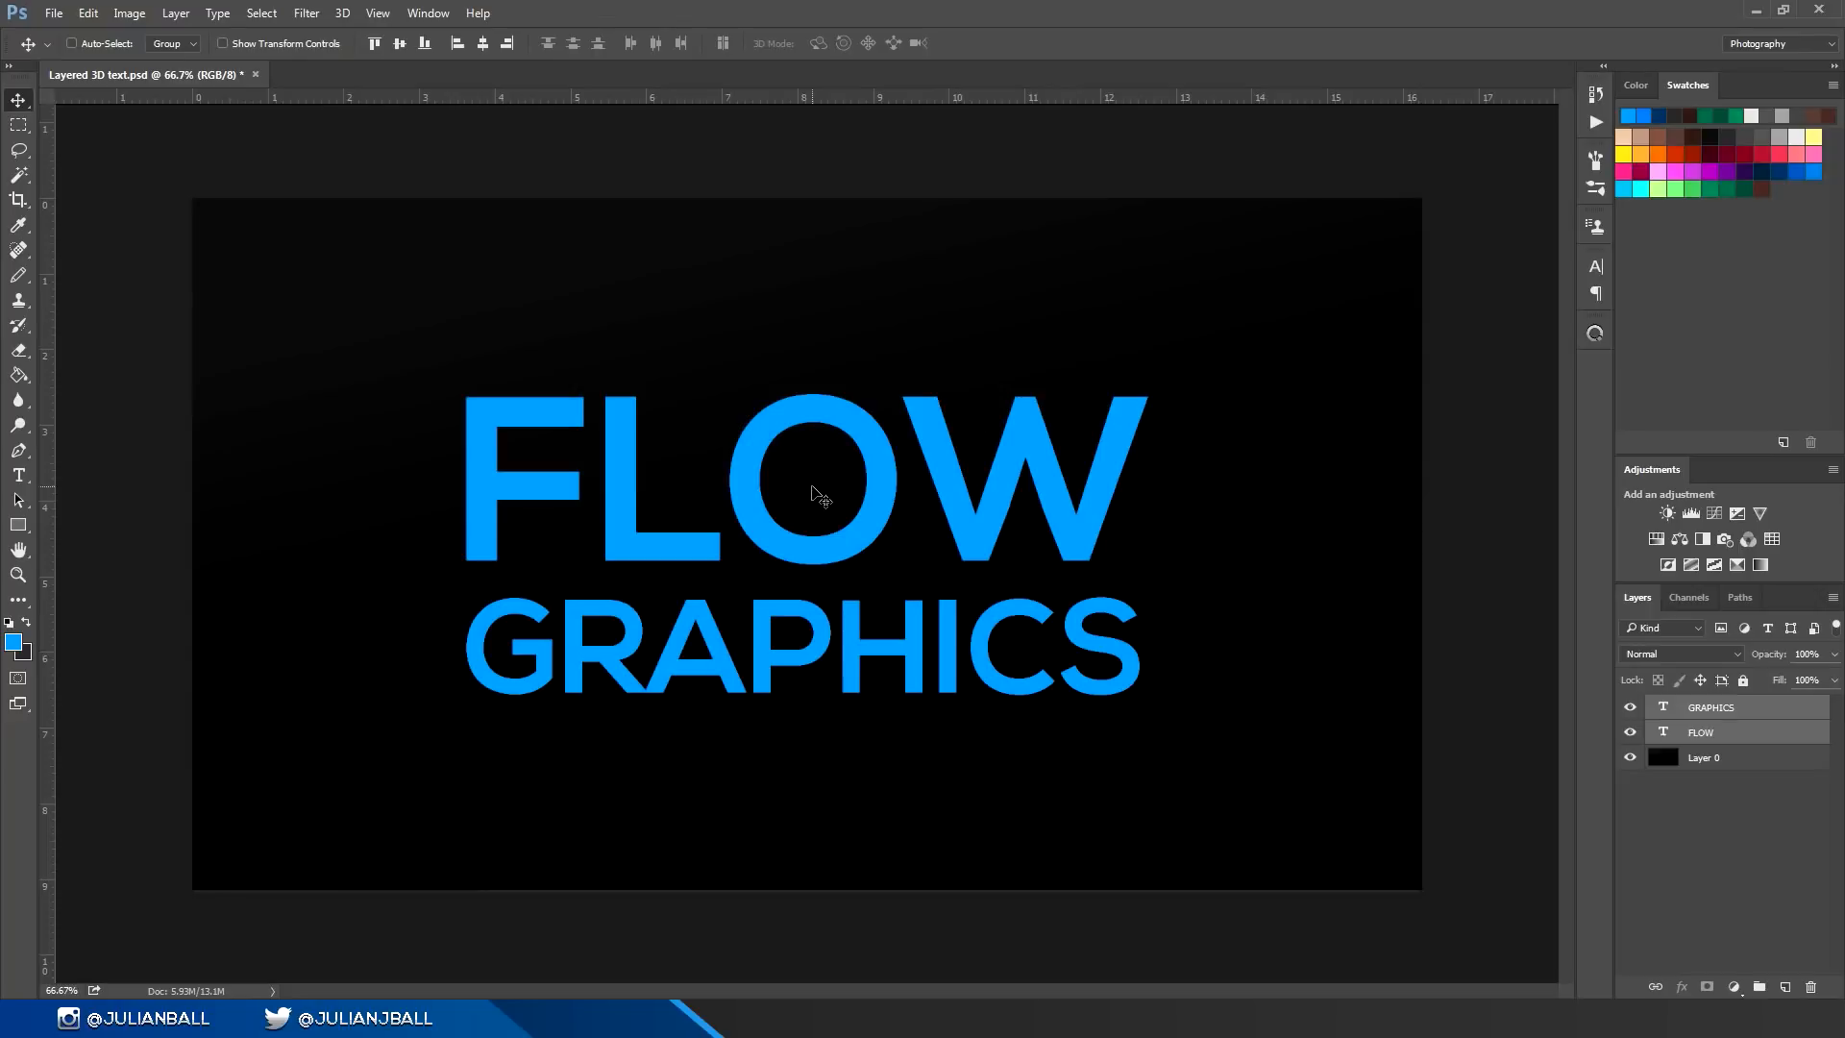
pyautogui.hotkey('ctrl', 'e')
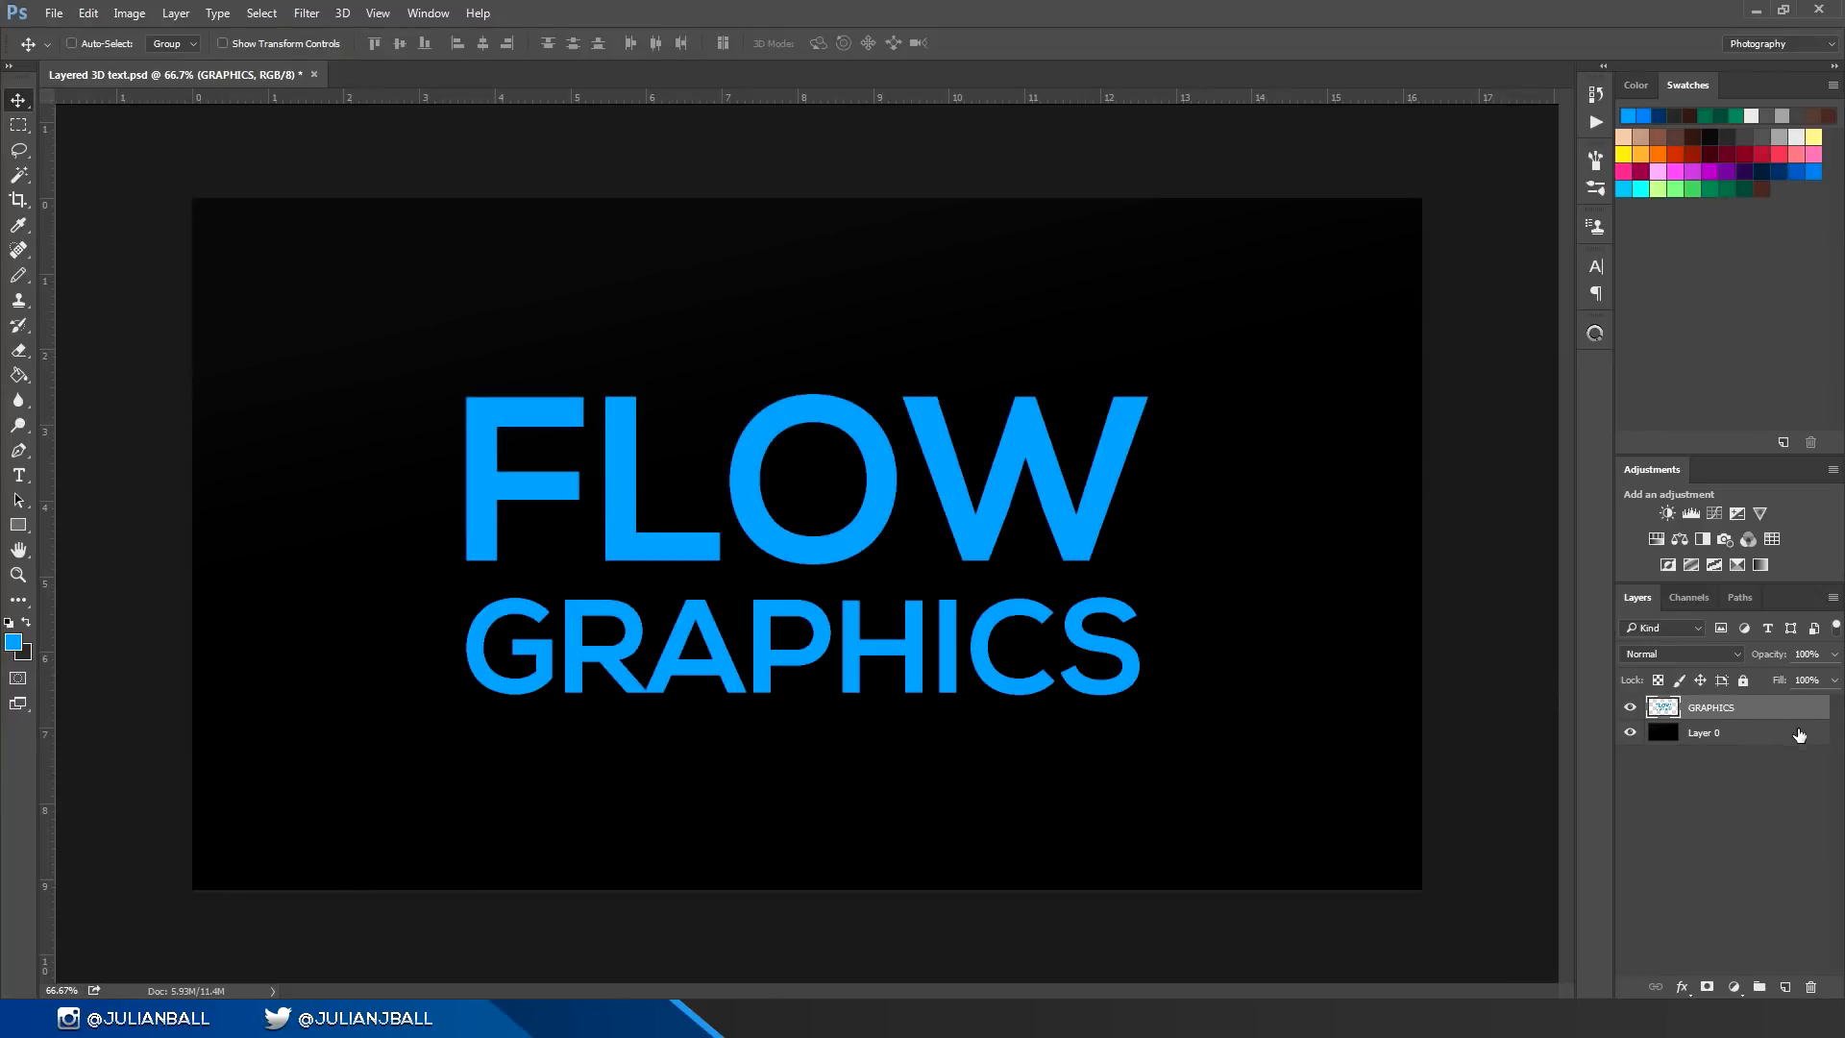
pyautogui.rightClick(1781, 707)
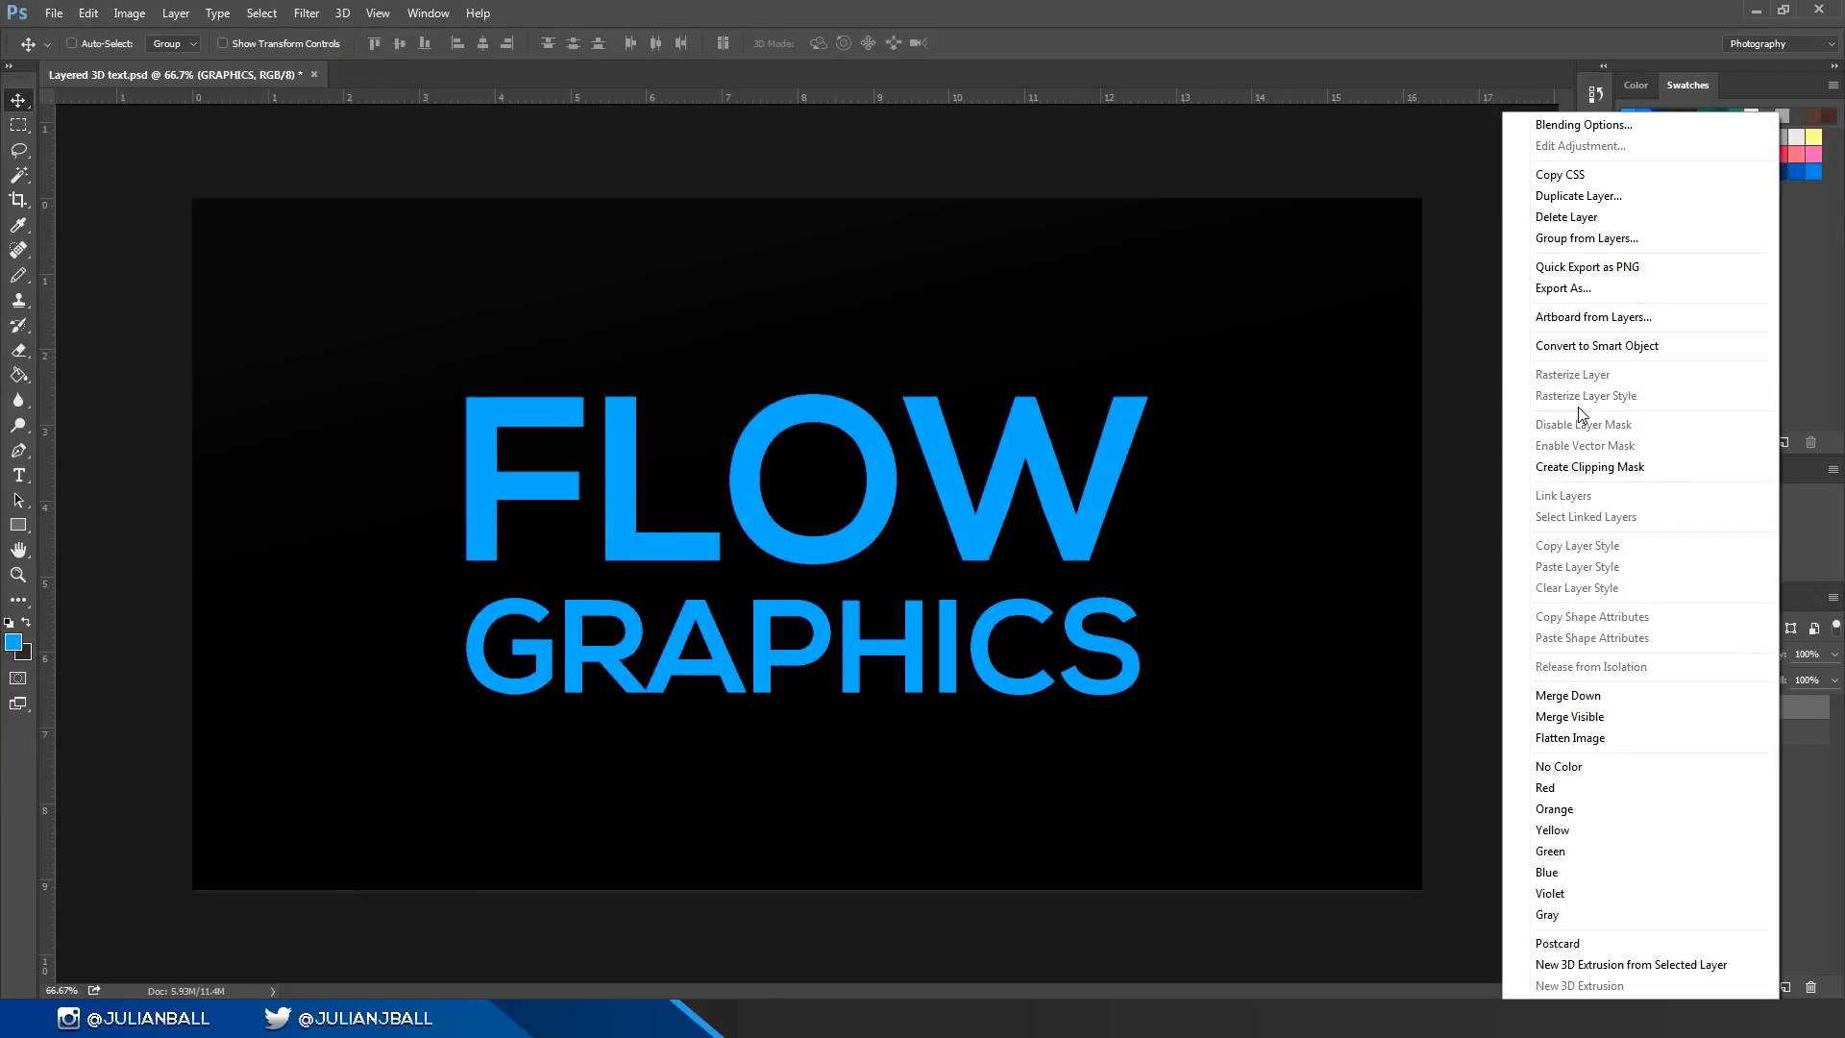
pyautogui.click(1135, 21)
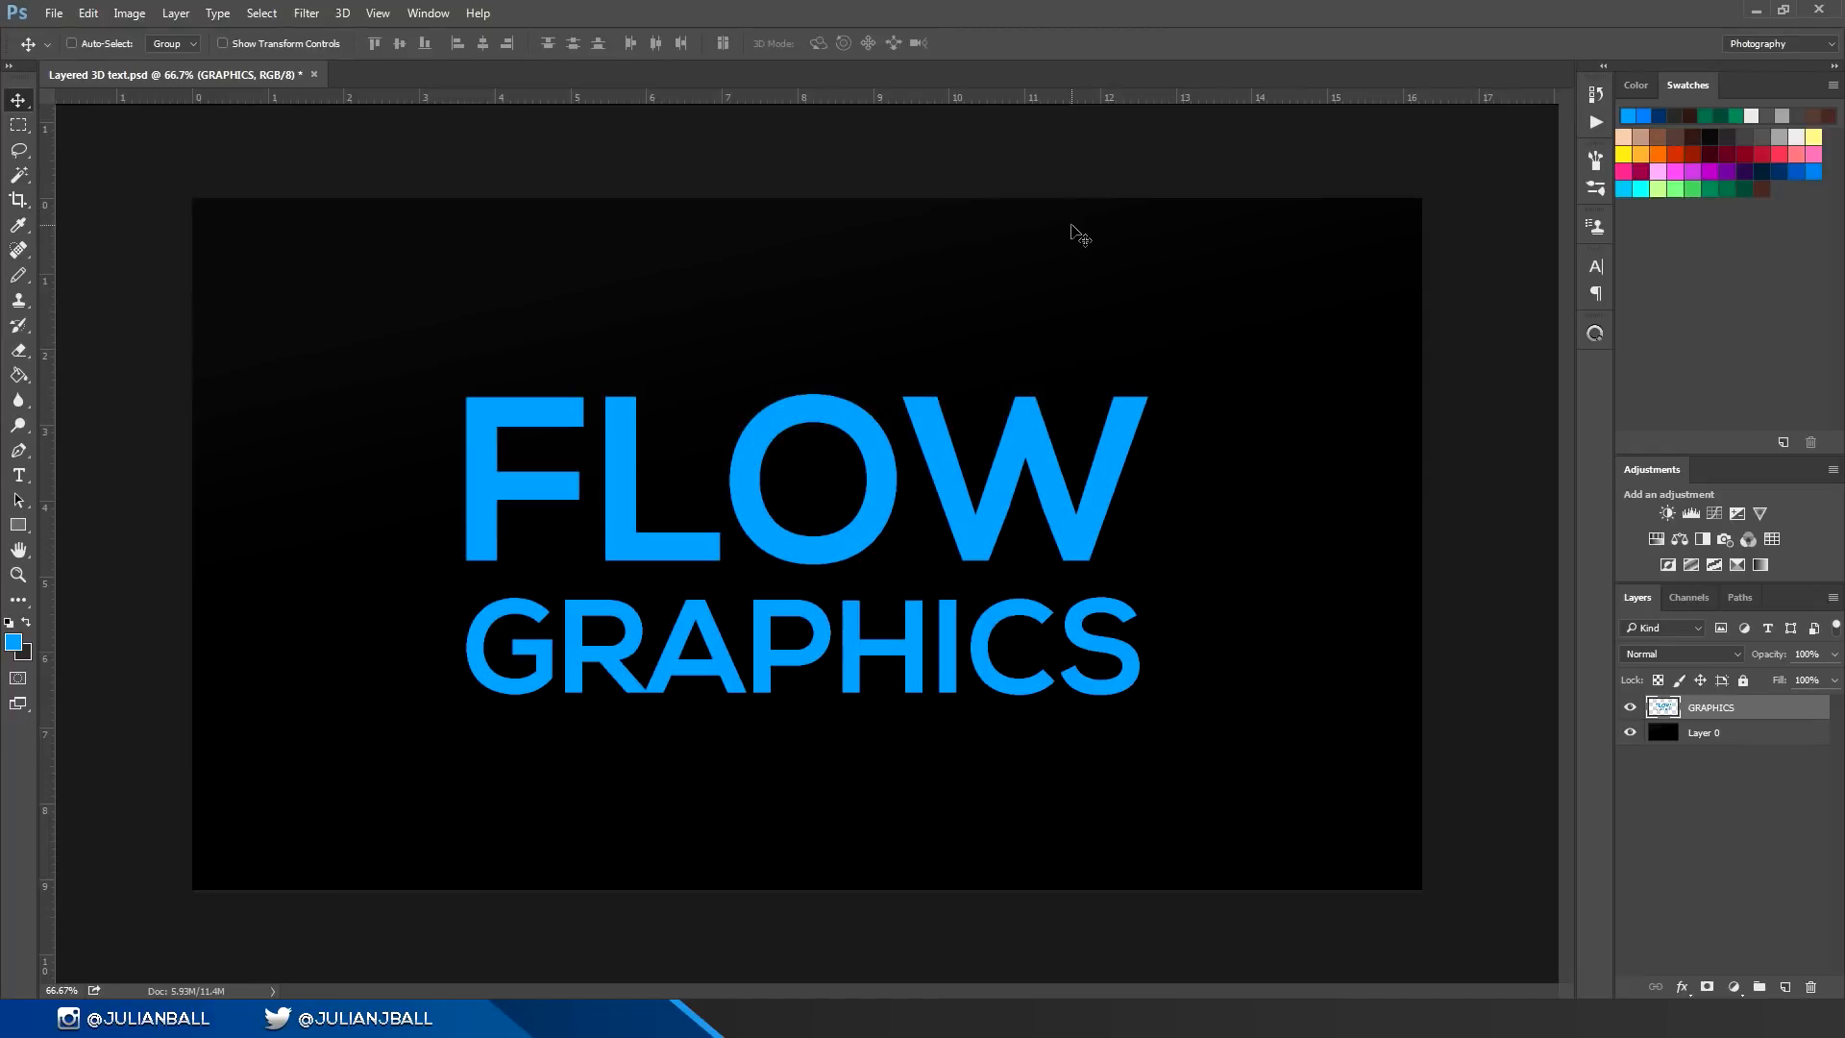
# Step: Distort the merged text's corners into a perspective that shrinks toward the W and S, keeping it near the canvas centre
pyautogui.press('ctrl')
pyautogui.hotkey('ctrl', 't')
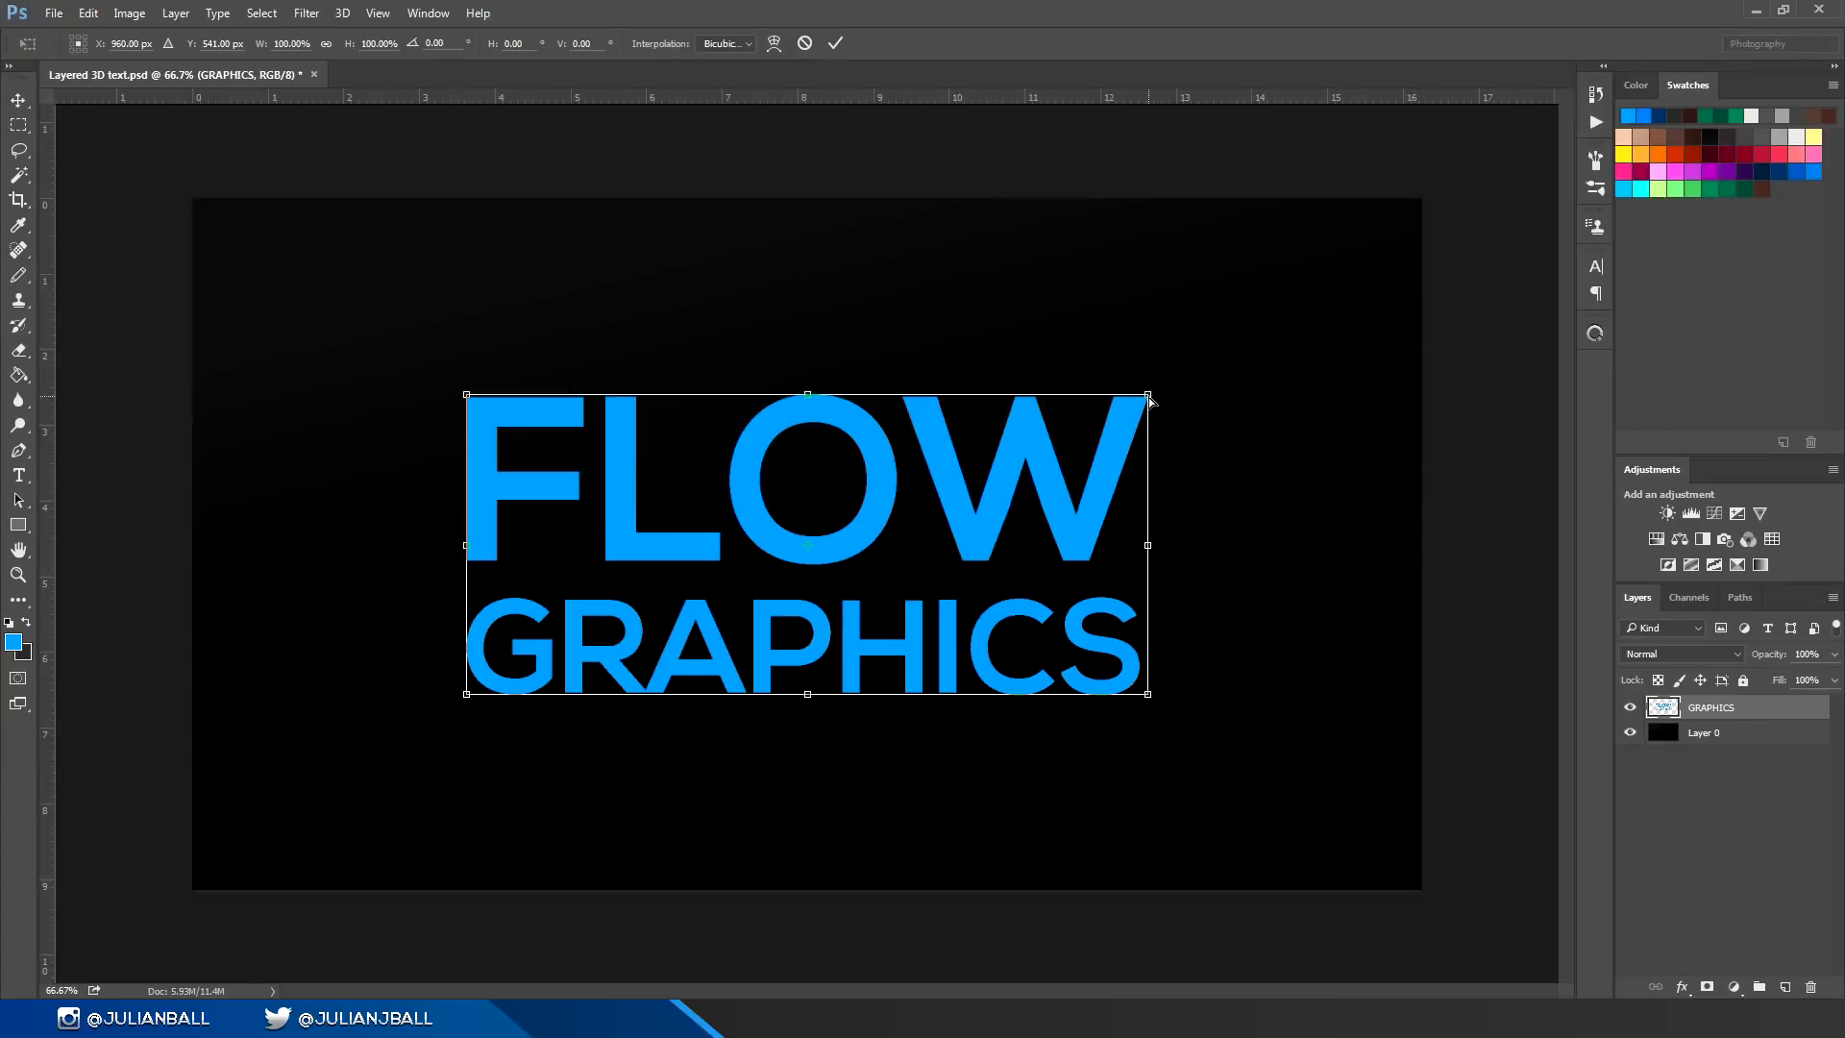
pyautogui.moveTo(1148, 392); pyautogui.dragTo(987, 438)
pyautogui.moveTo(466, 694); pyautogui.dragTo(516, 830)
pyautogui.moveTo(991, 453); pyautogui.dragTo(979, 481)
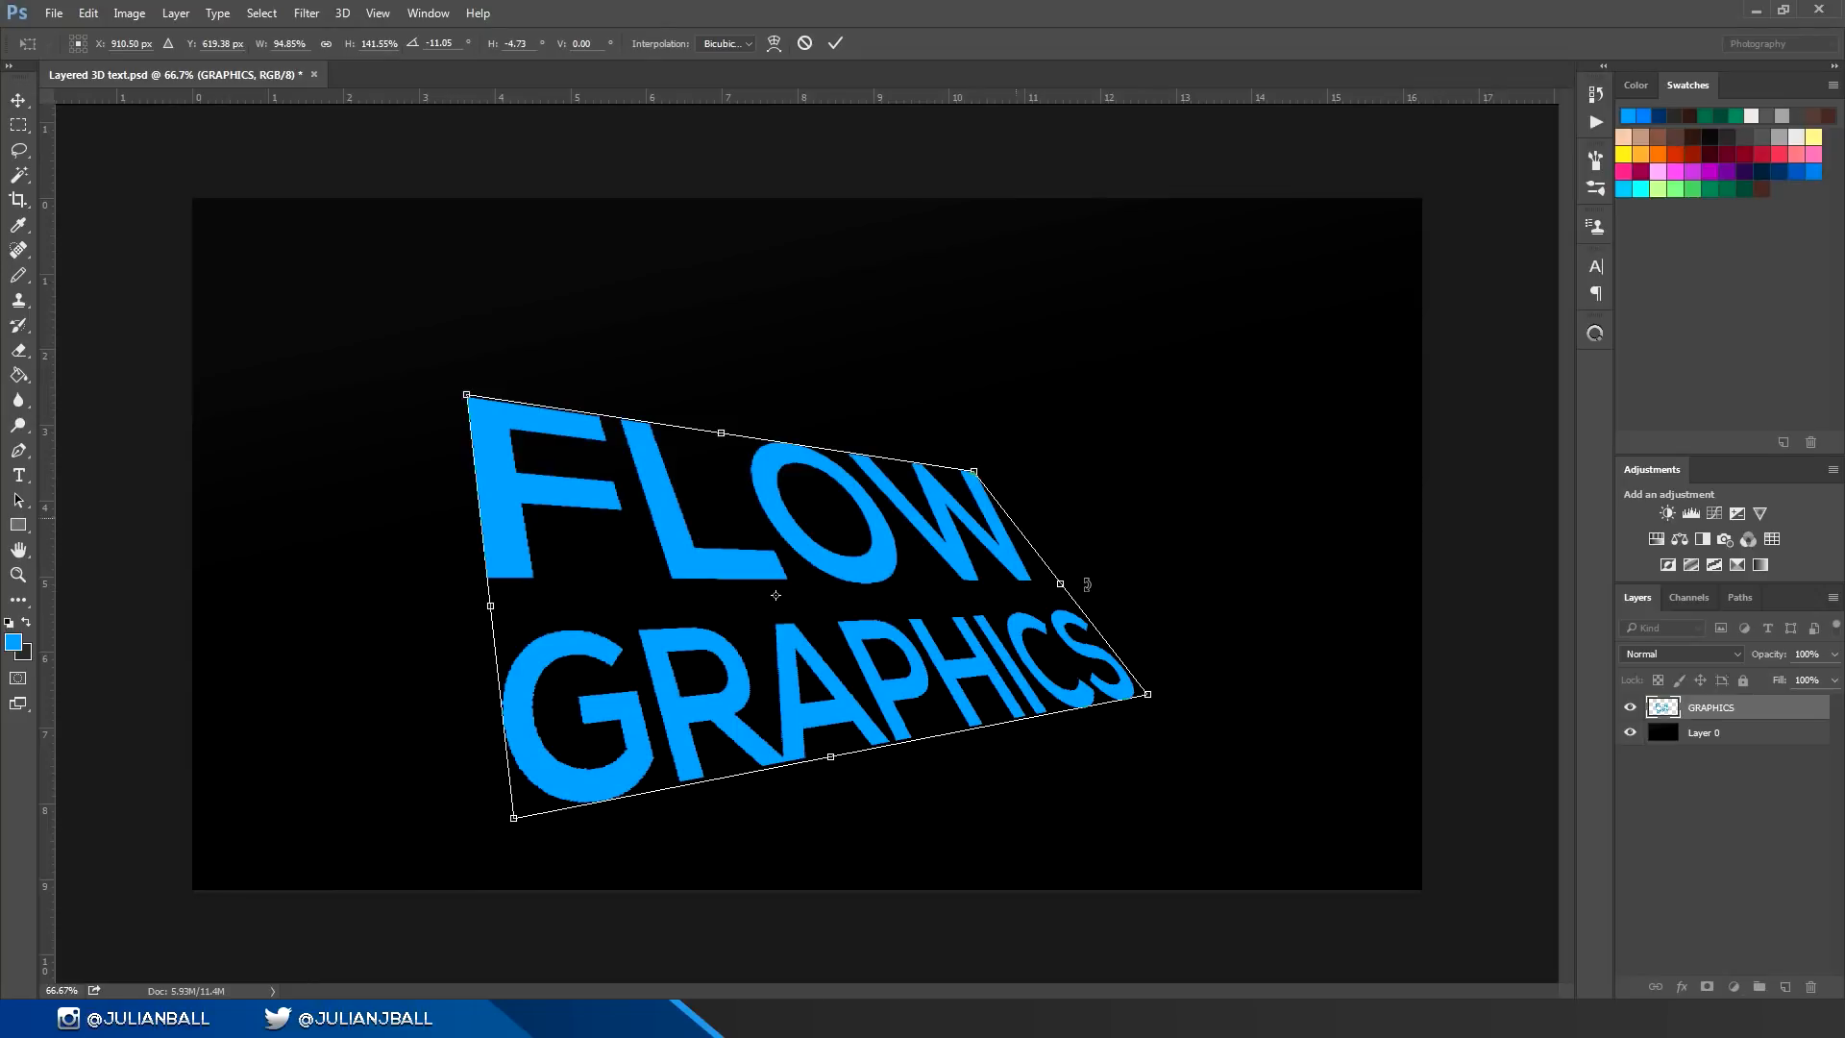
pyautogui.moveTo(1145, 698); pyautogui.dragTo(1103, 634)
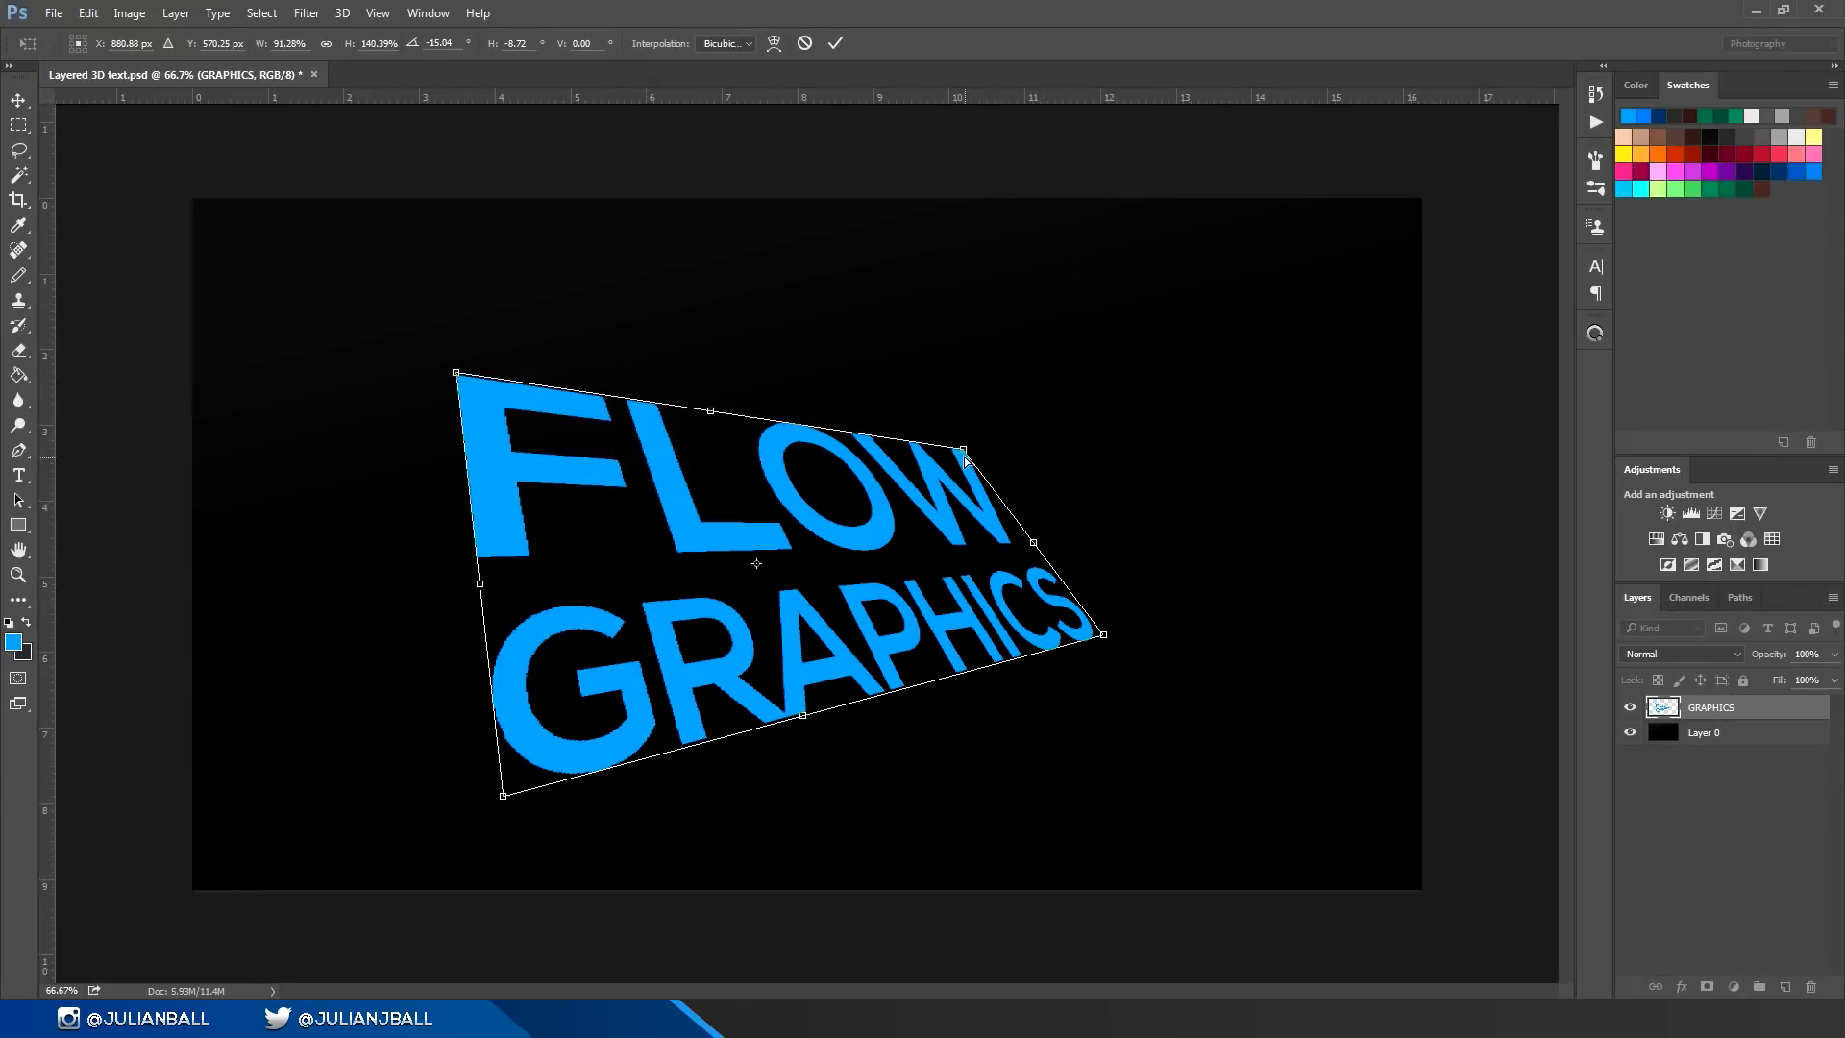
pyautogui.moveTo(962, 452); pyautogui.dragTo(947, 459)
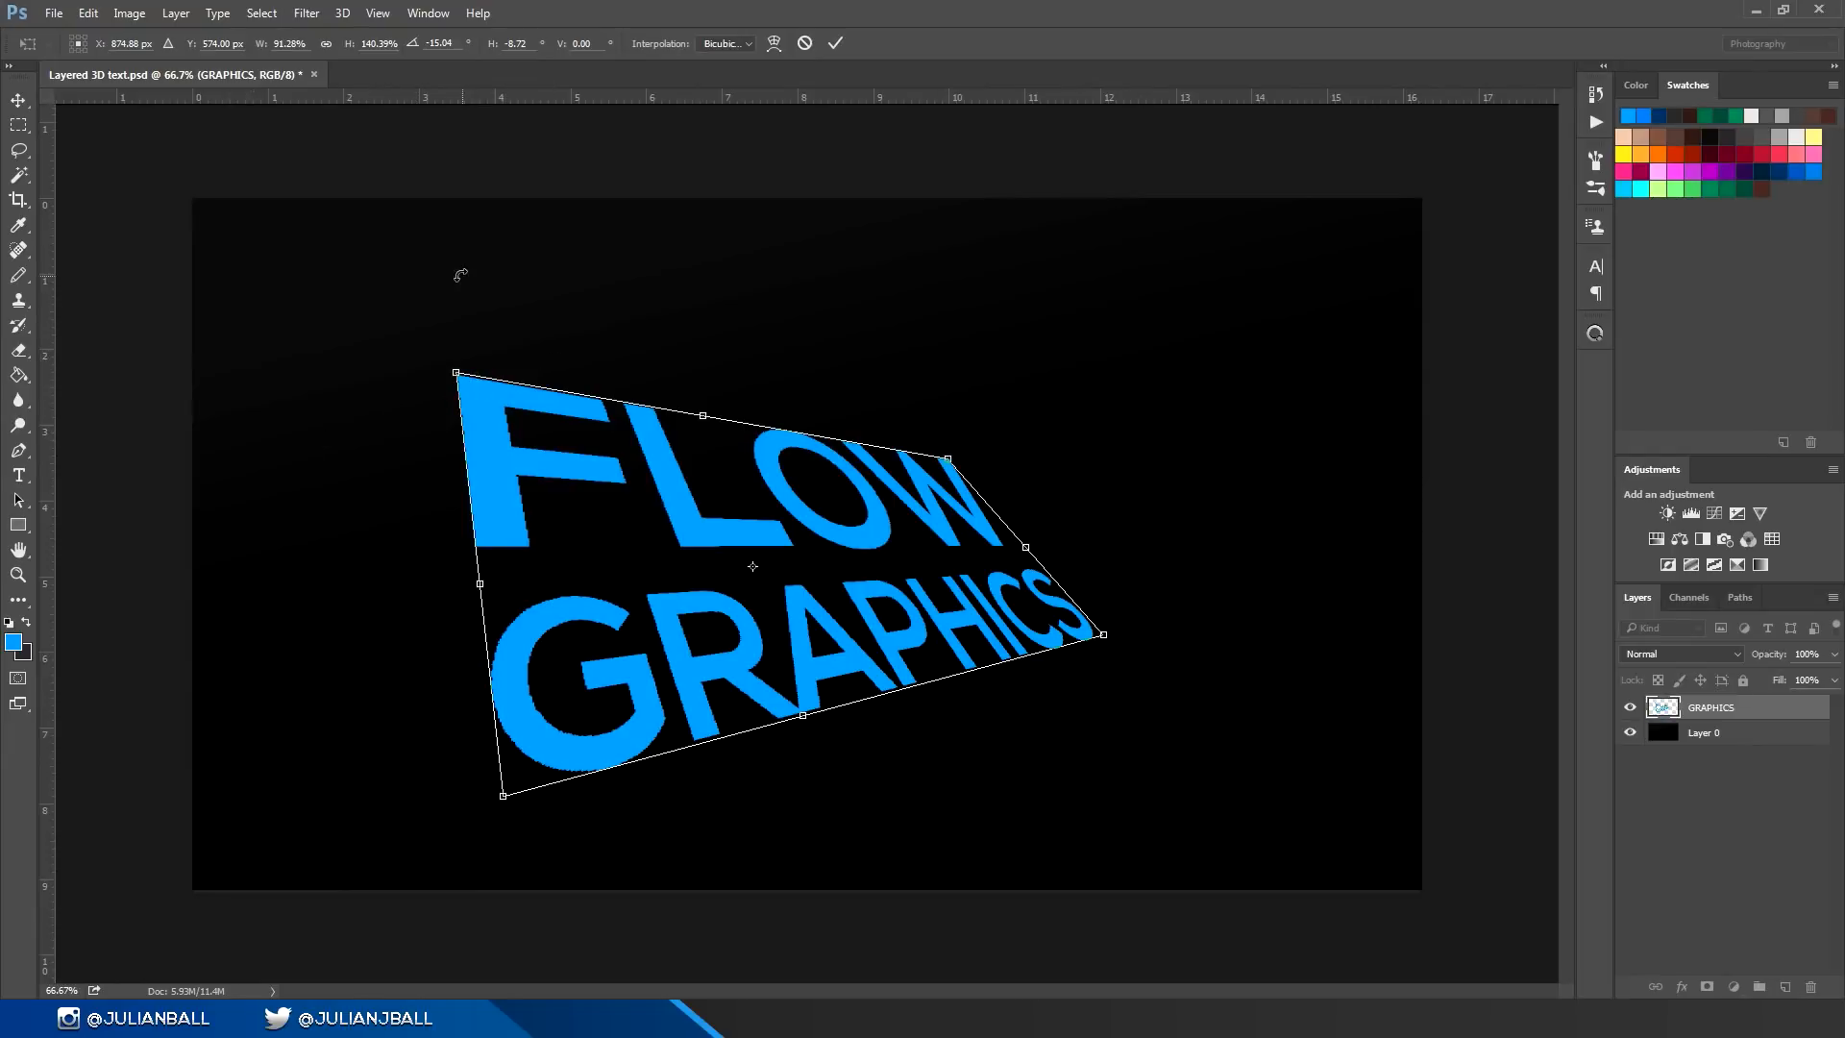
pyautogui.moveTo(873, 603); pyautogui.dragTo(917, 582)
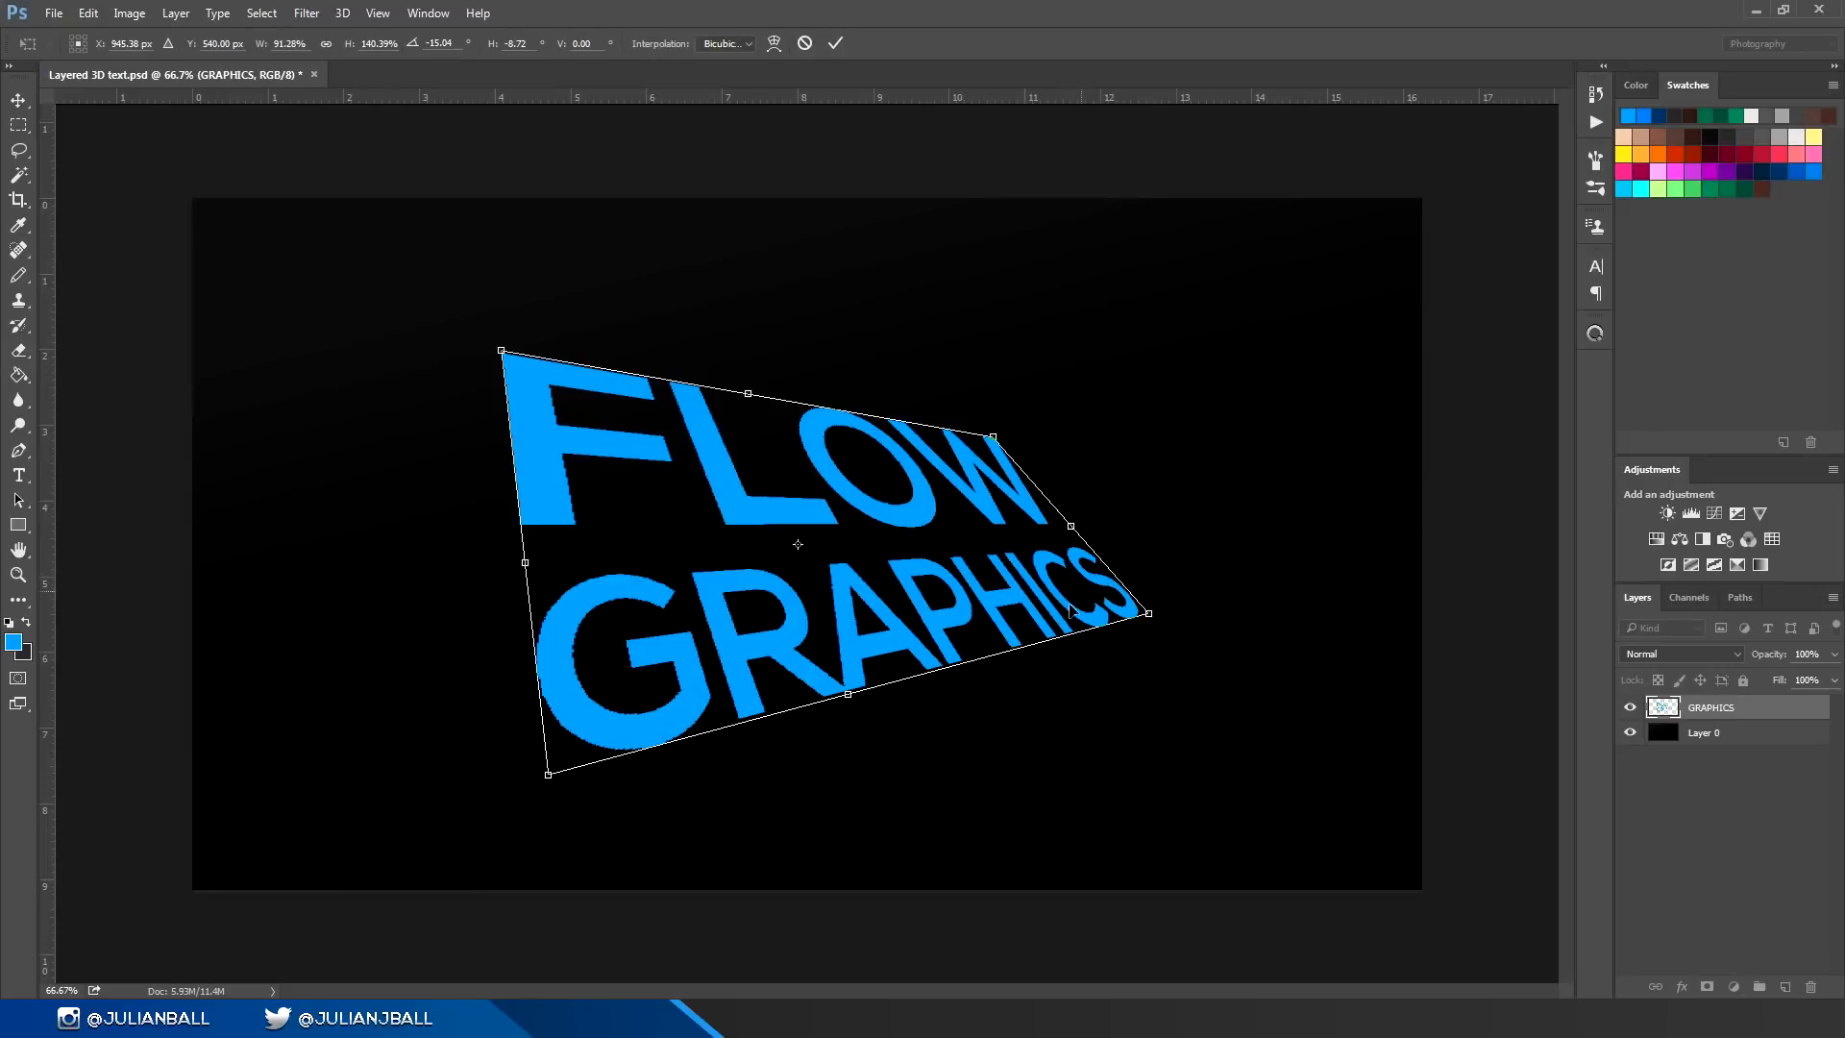
pyautogui.press('Return')
# Step: Scale the distorted text down to about 90% and reposition it at the centre of the canvas
pyautogui.moveTo(882, 584); pyautogui.dragTo(884, 574)
pyautogui.hotkey('ctrl', 't')
pyautogui.moveTo(1134, 343); pyautogui.dragTo(1107, 362)
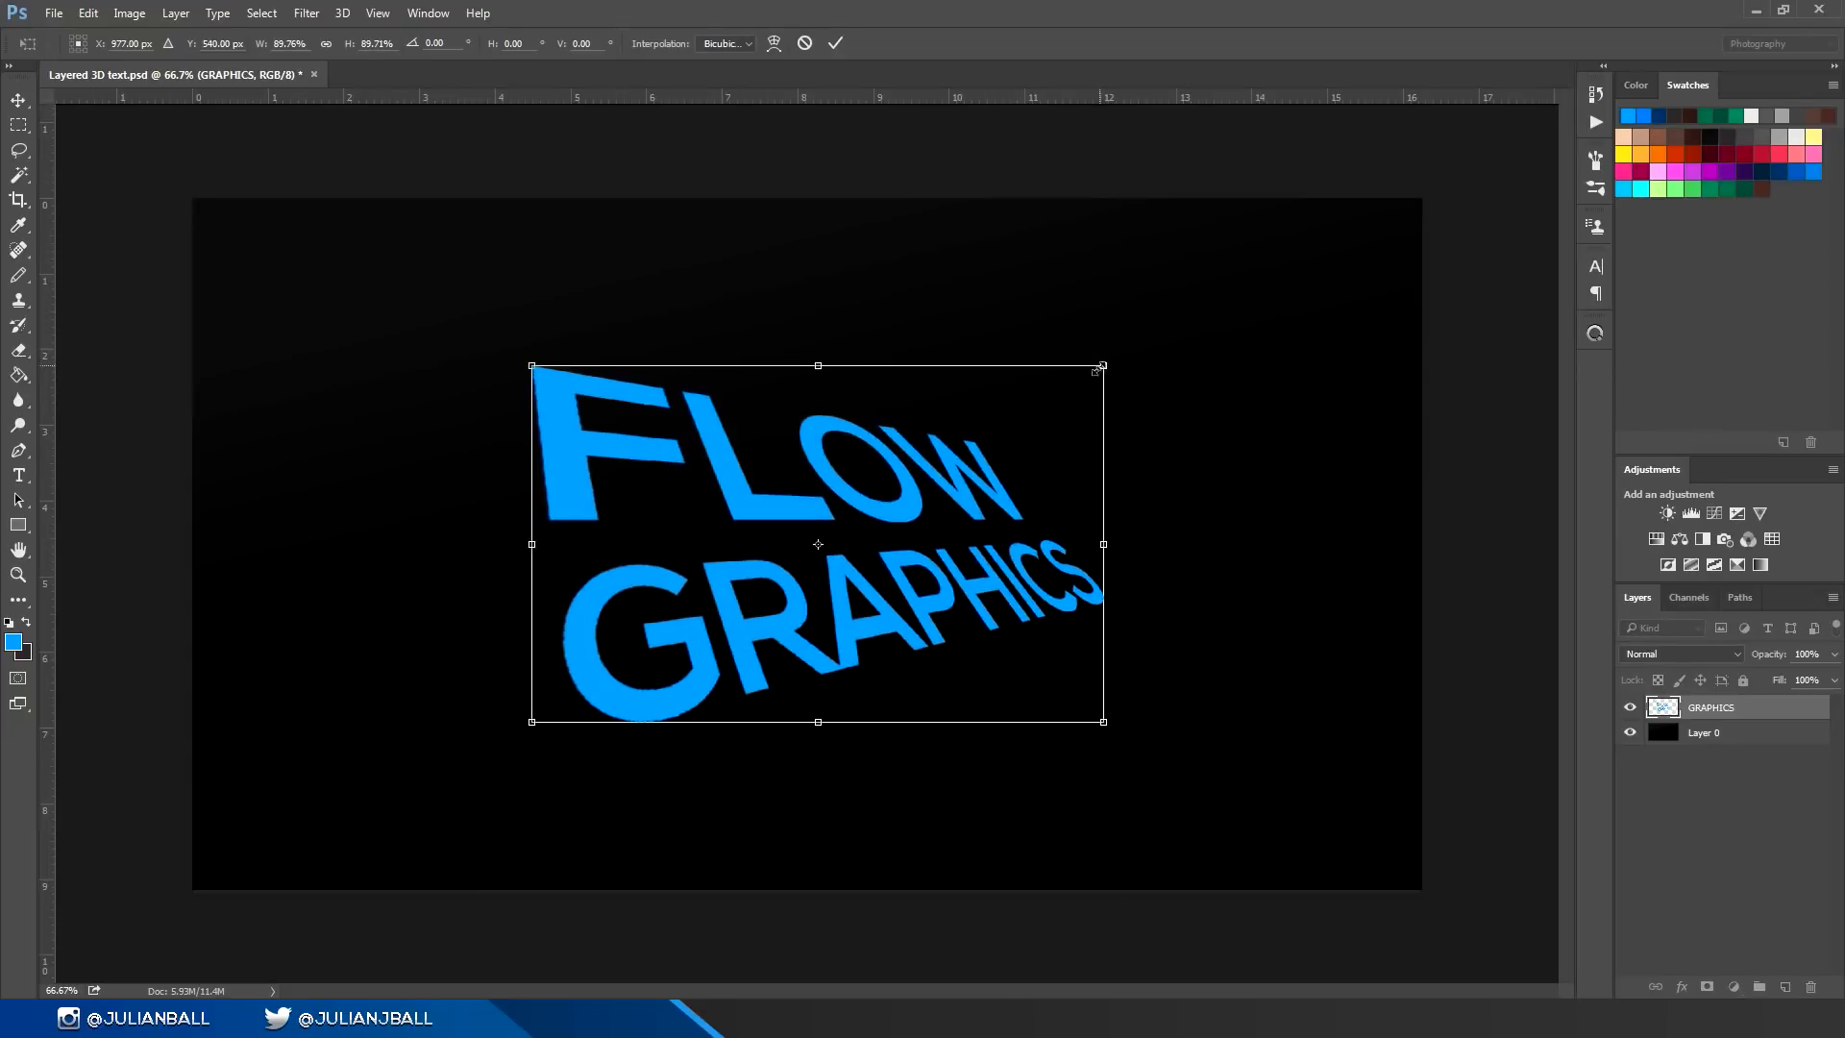
pyautogui.press('Return')
pyautogui.moveTo(883, 641); pyautogui.dragTo(884, 630)
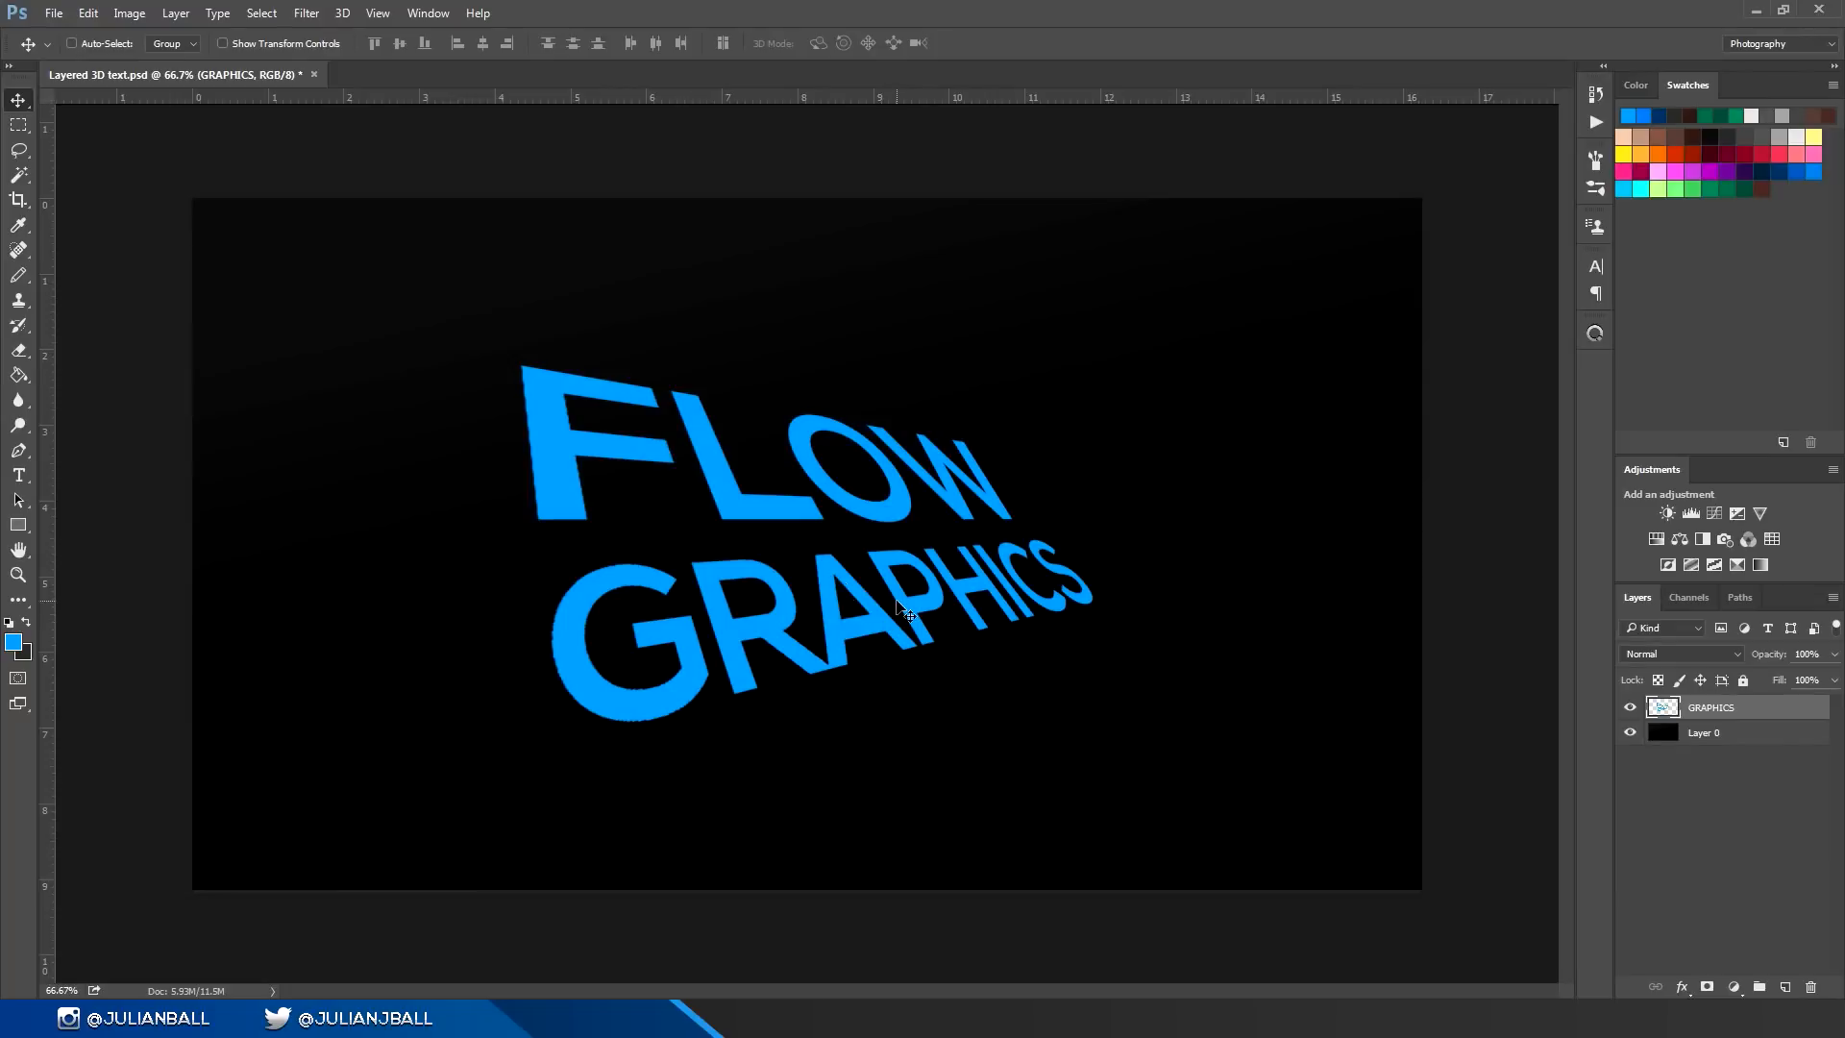
# Step: Add a Bevel & Emboss layer style to the GRAPHICS layer
pyautogui.doubleClick(1800, 712)
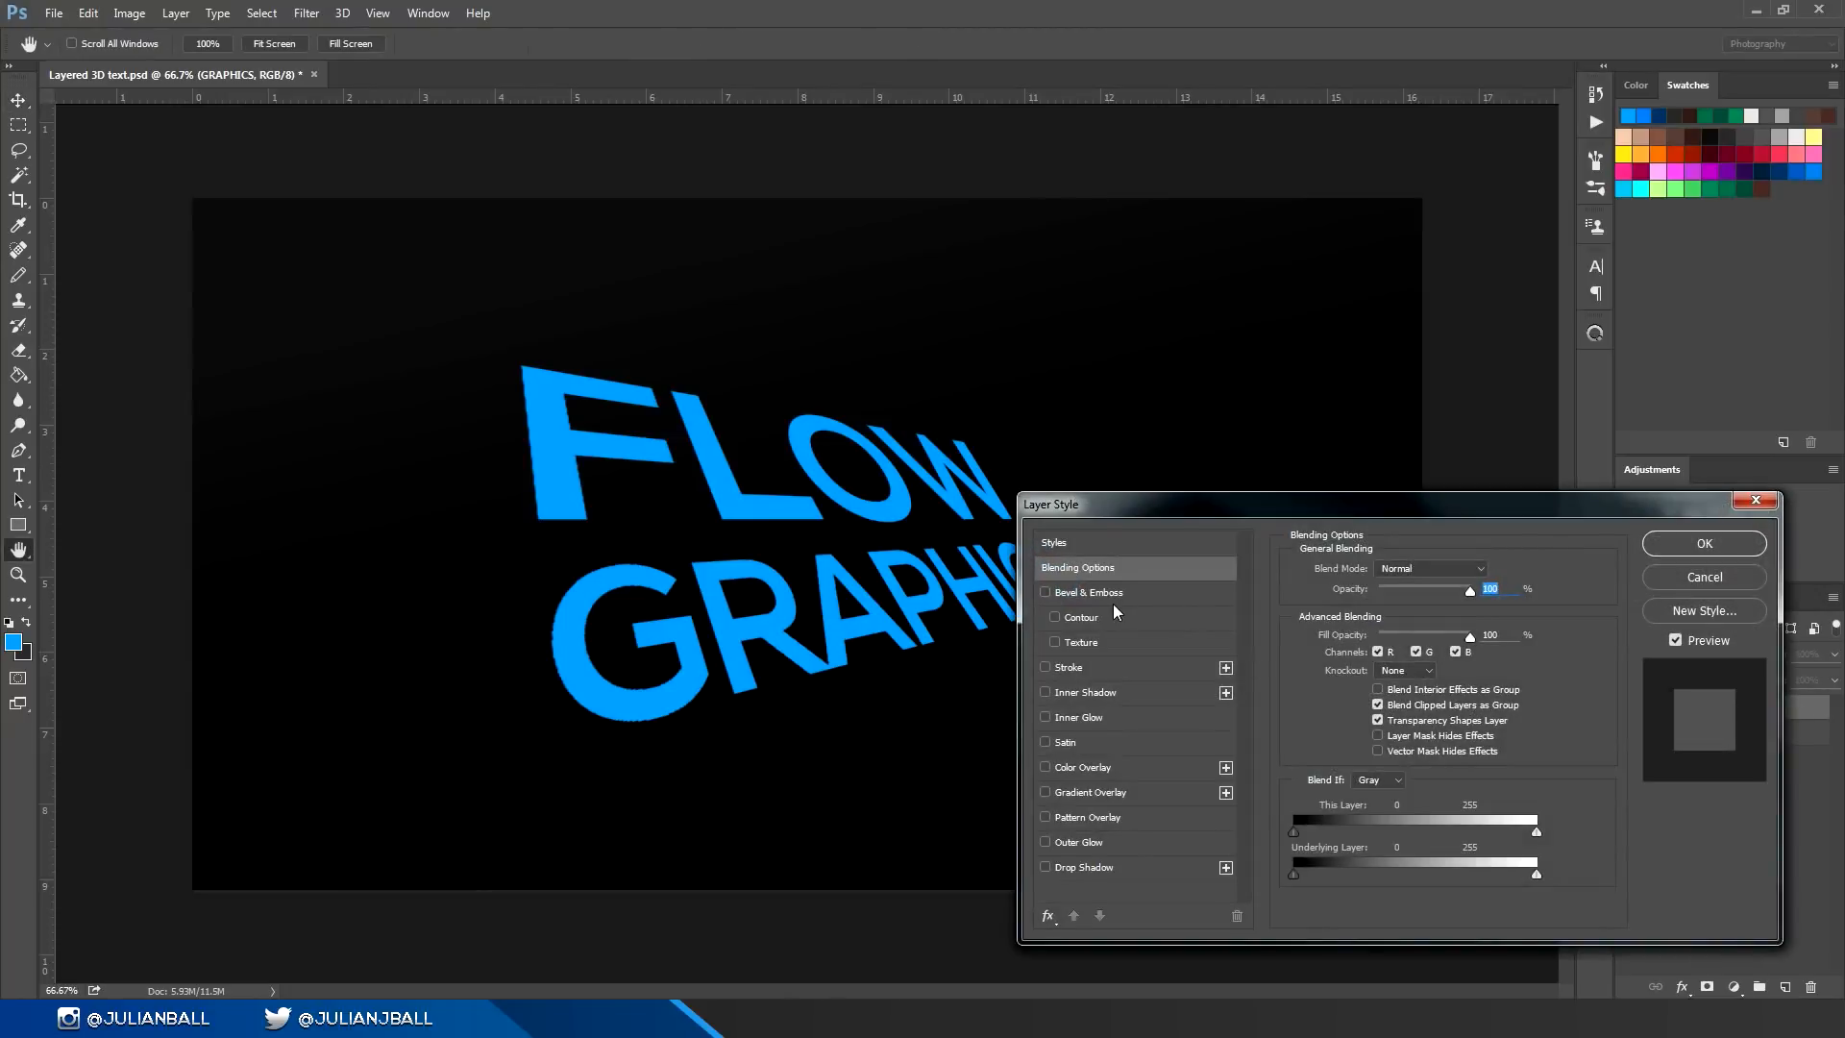
pyautogui.click(1046, 594)
pyautogui.click(1081, 598)
pyautogui.hotkey('ctrl', '+')
pyautogui.hotkey('ctrl', '+')
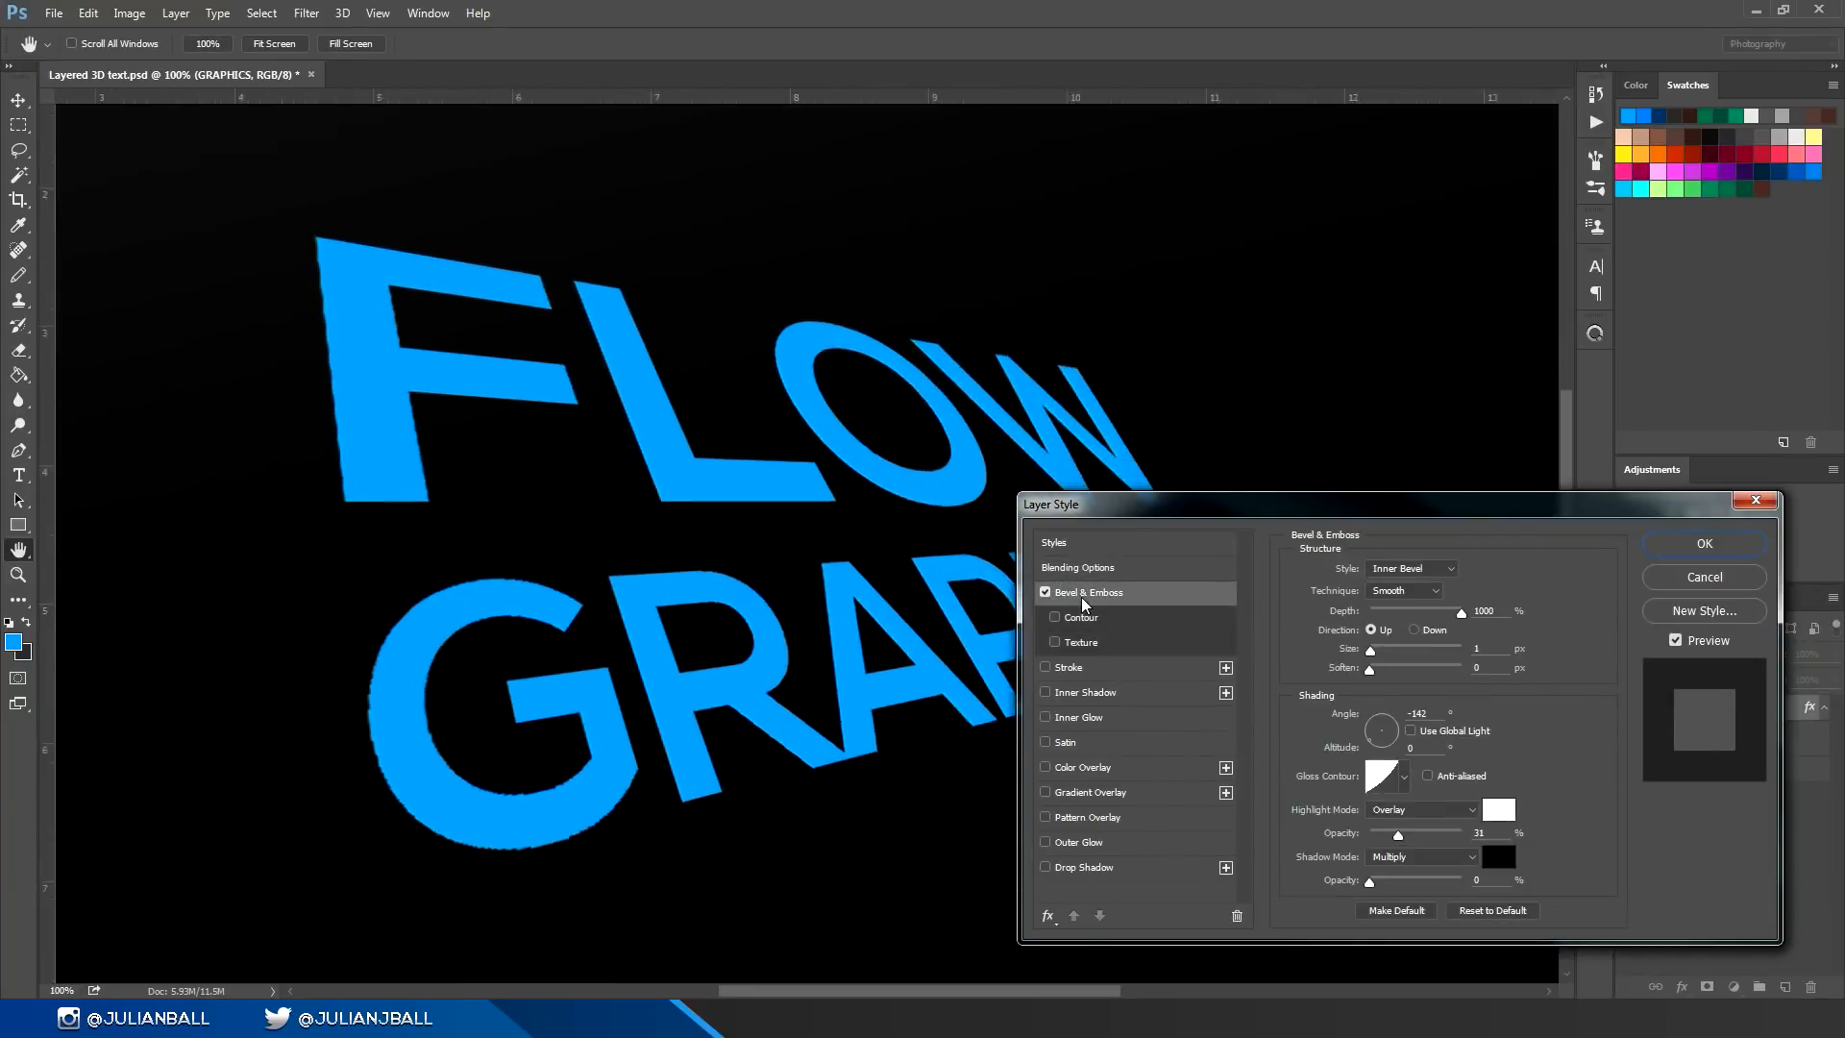
pyautogui.press('Return')
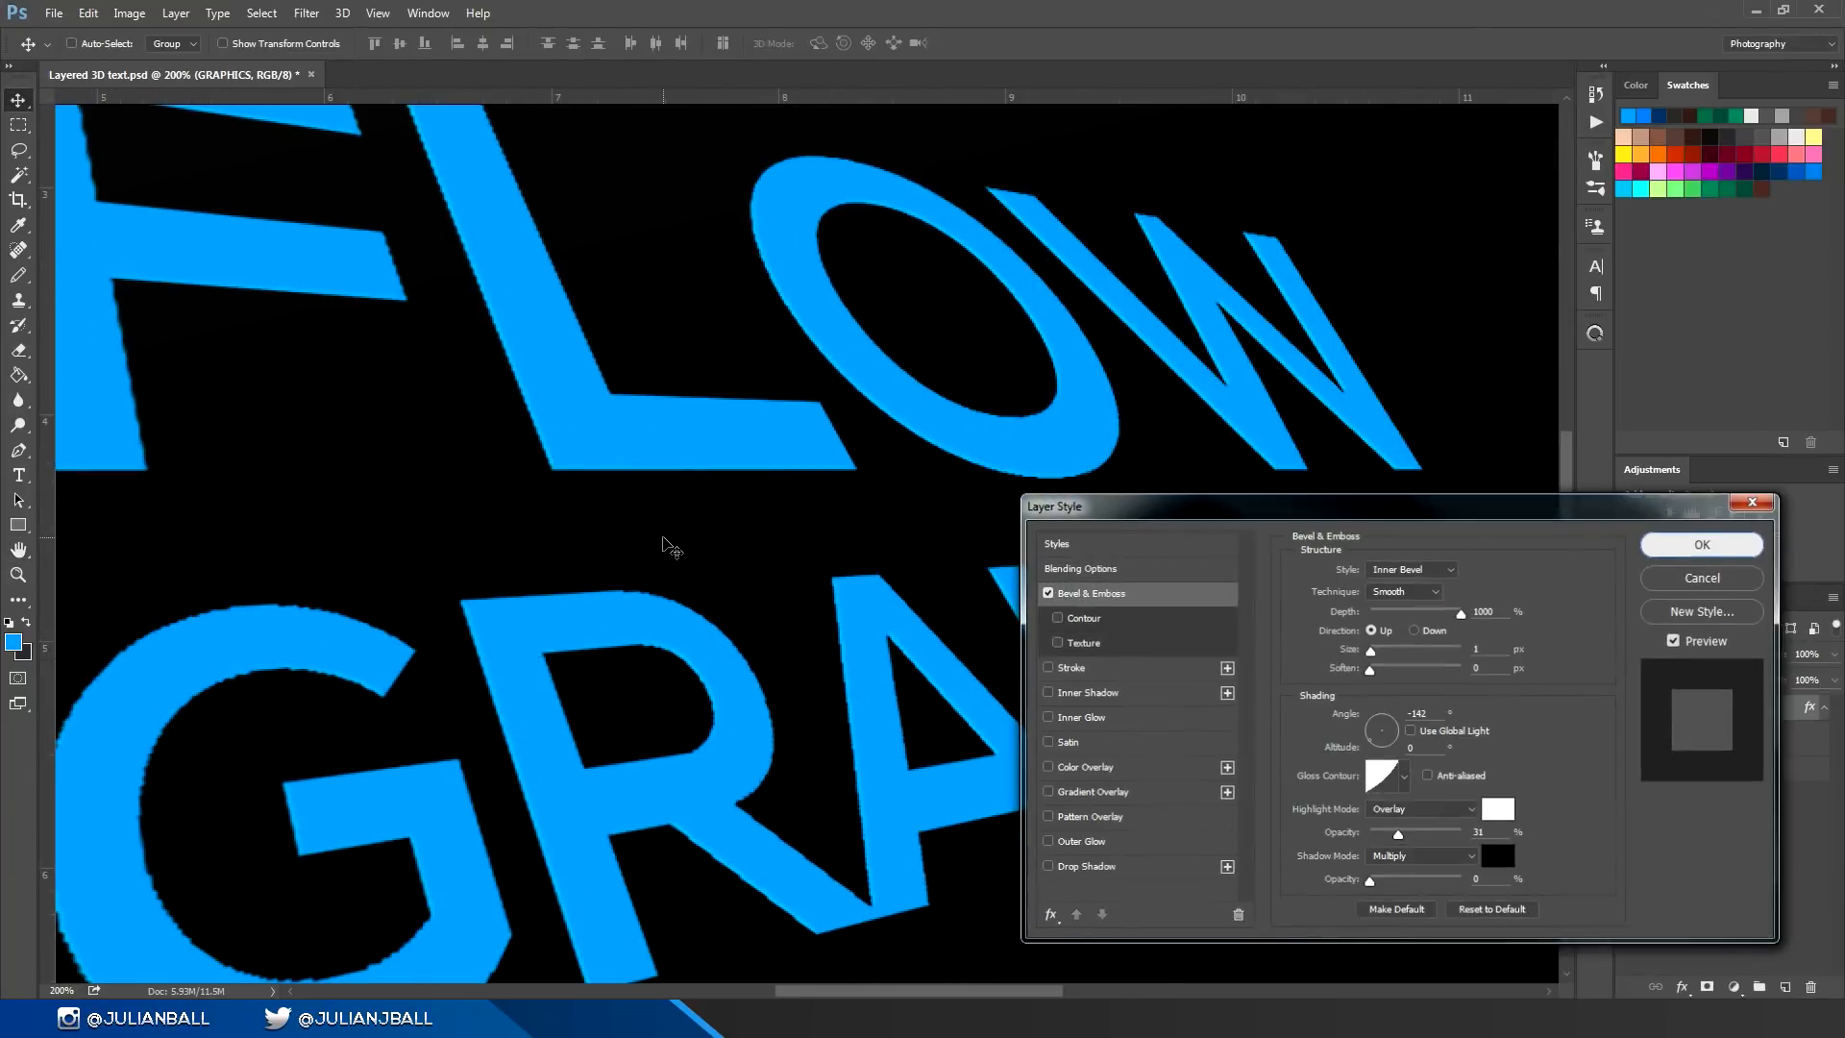
pyautogui.hotkey('ctrl', '-')
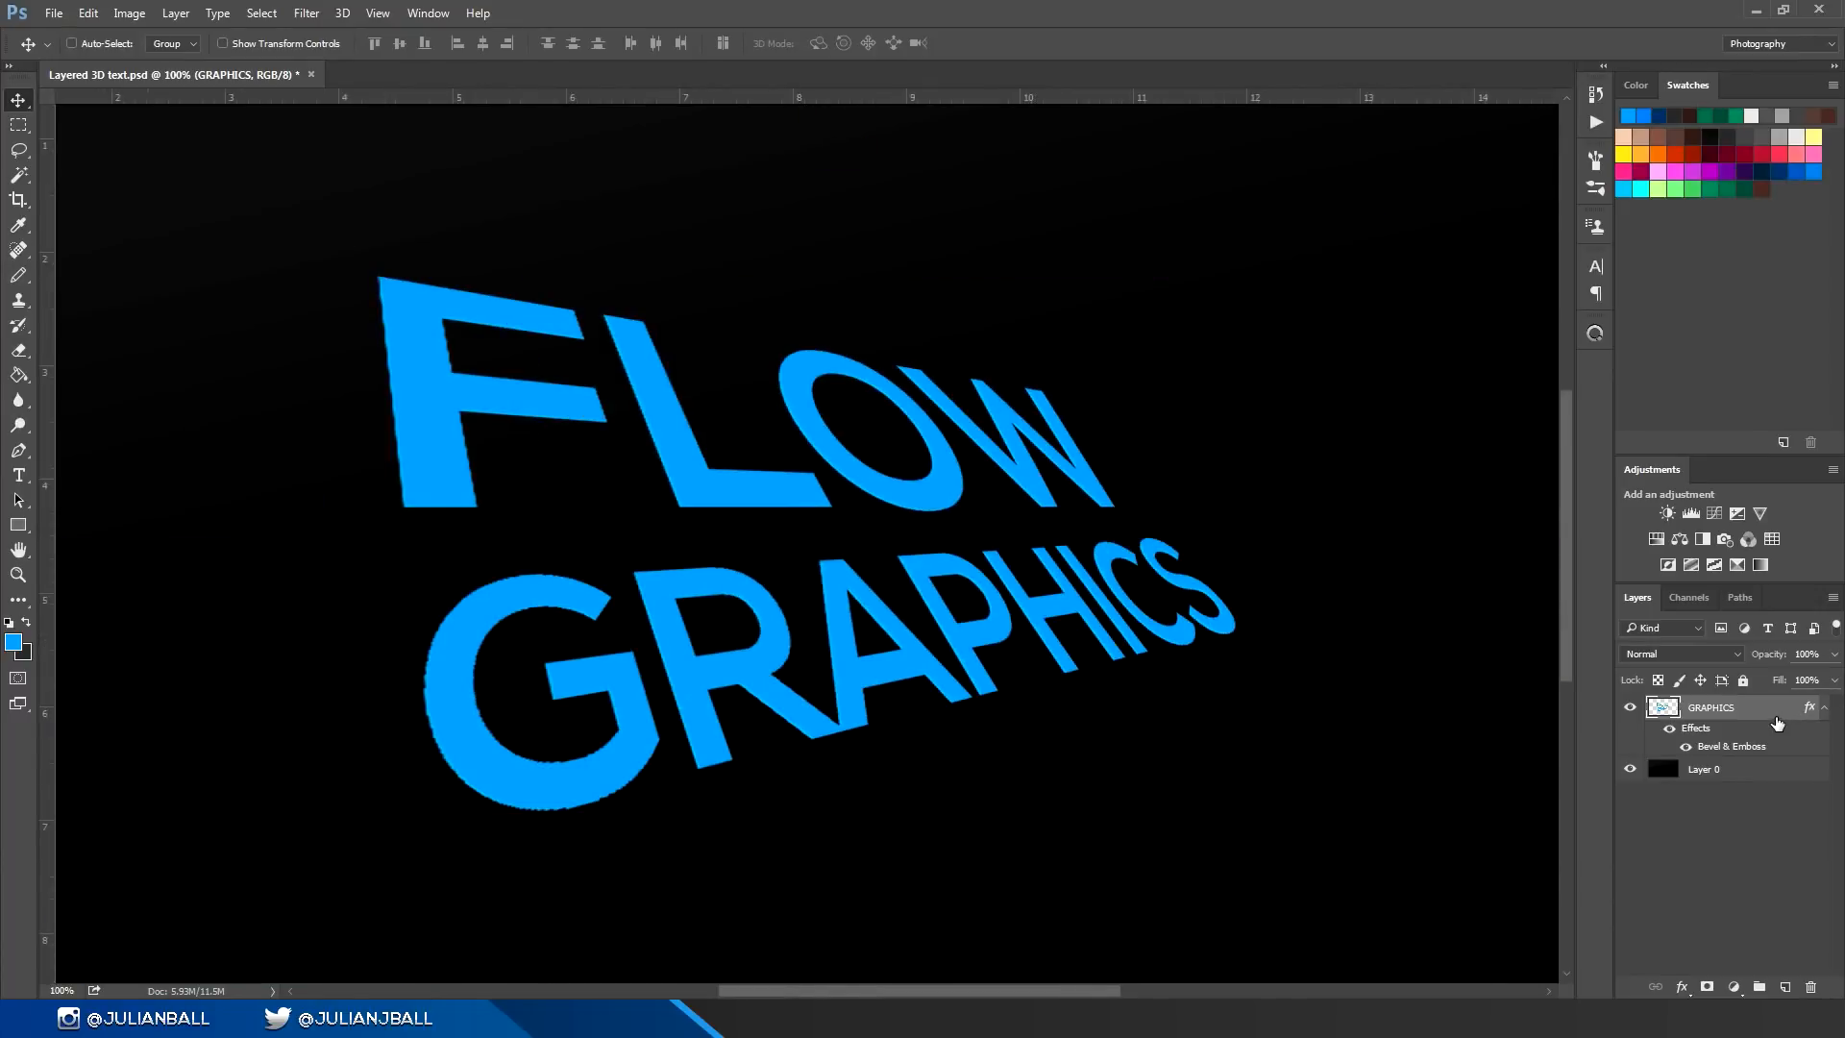
# Step: Edit the text's Bevel & Emboss to use Inner Bevel, a size of 3 px and a highlight opacity of 100%
pyautogui.doubleClick(1793, 716)
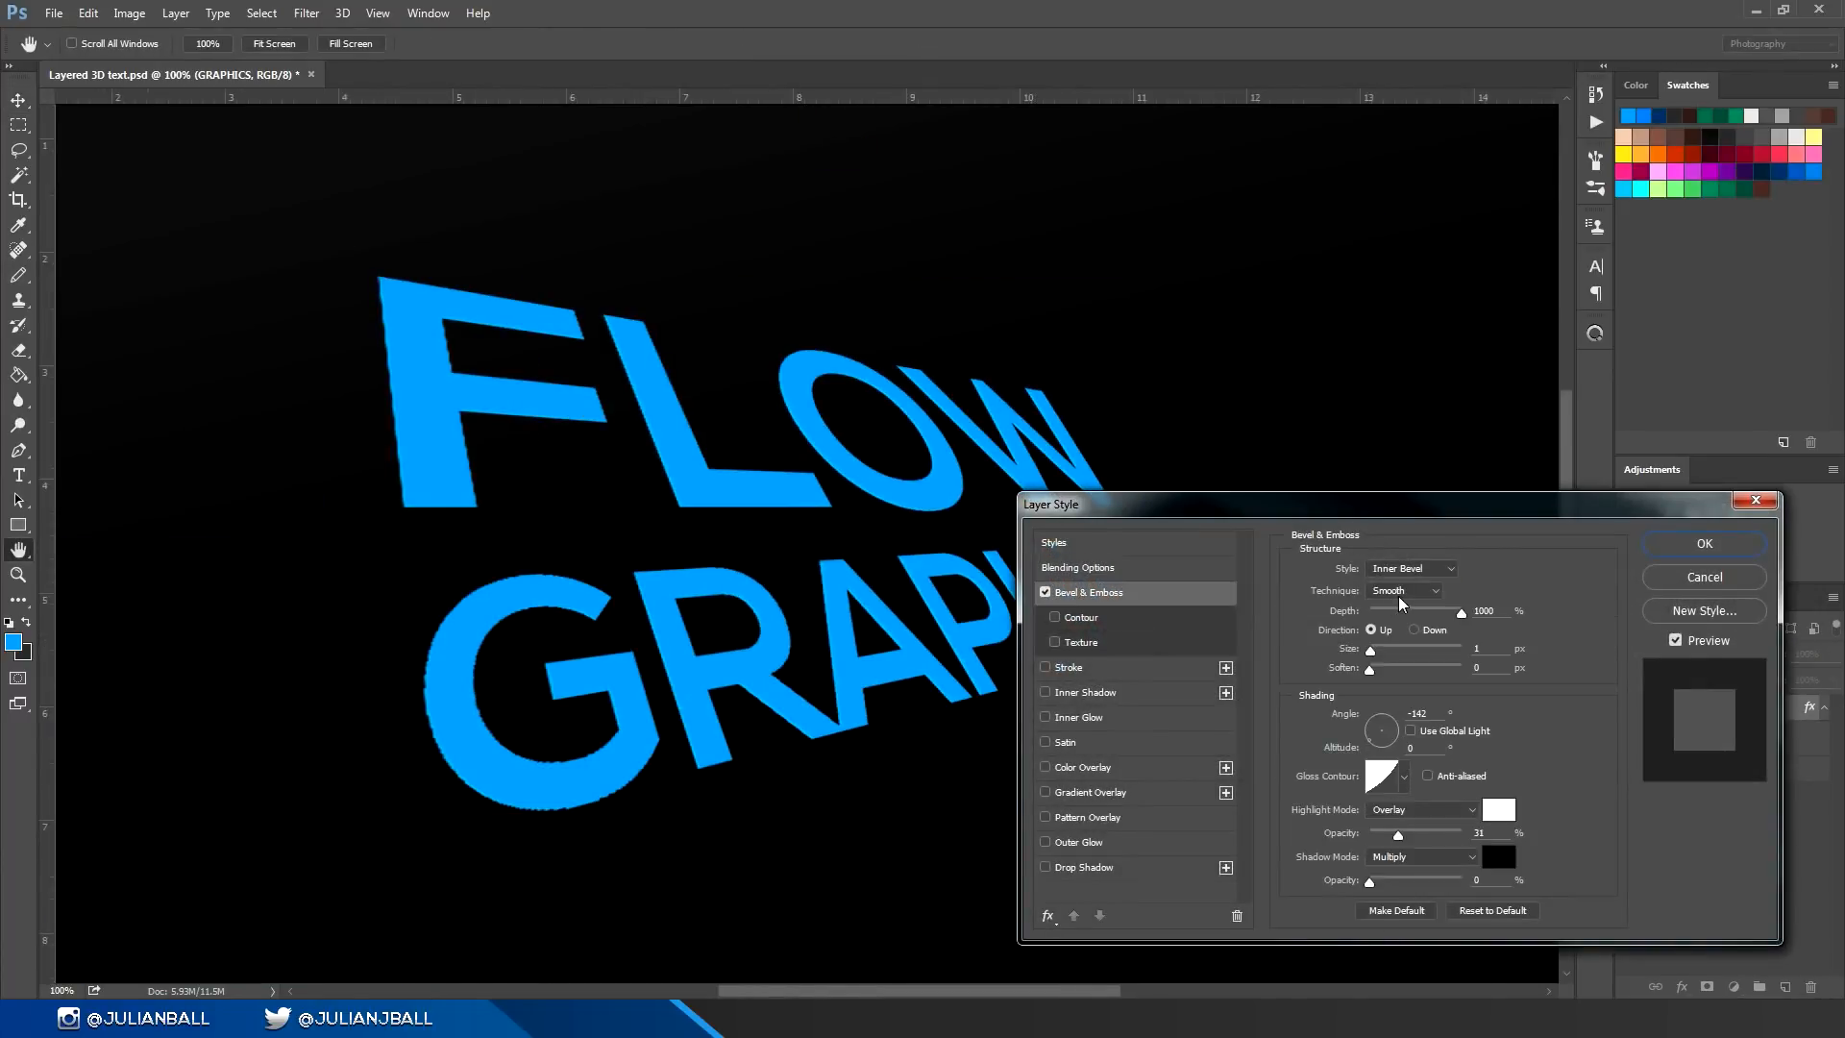
pyautogui.click(1412, 569)
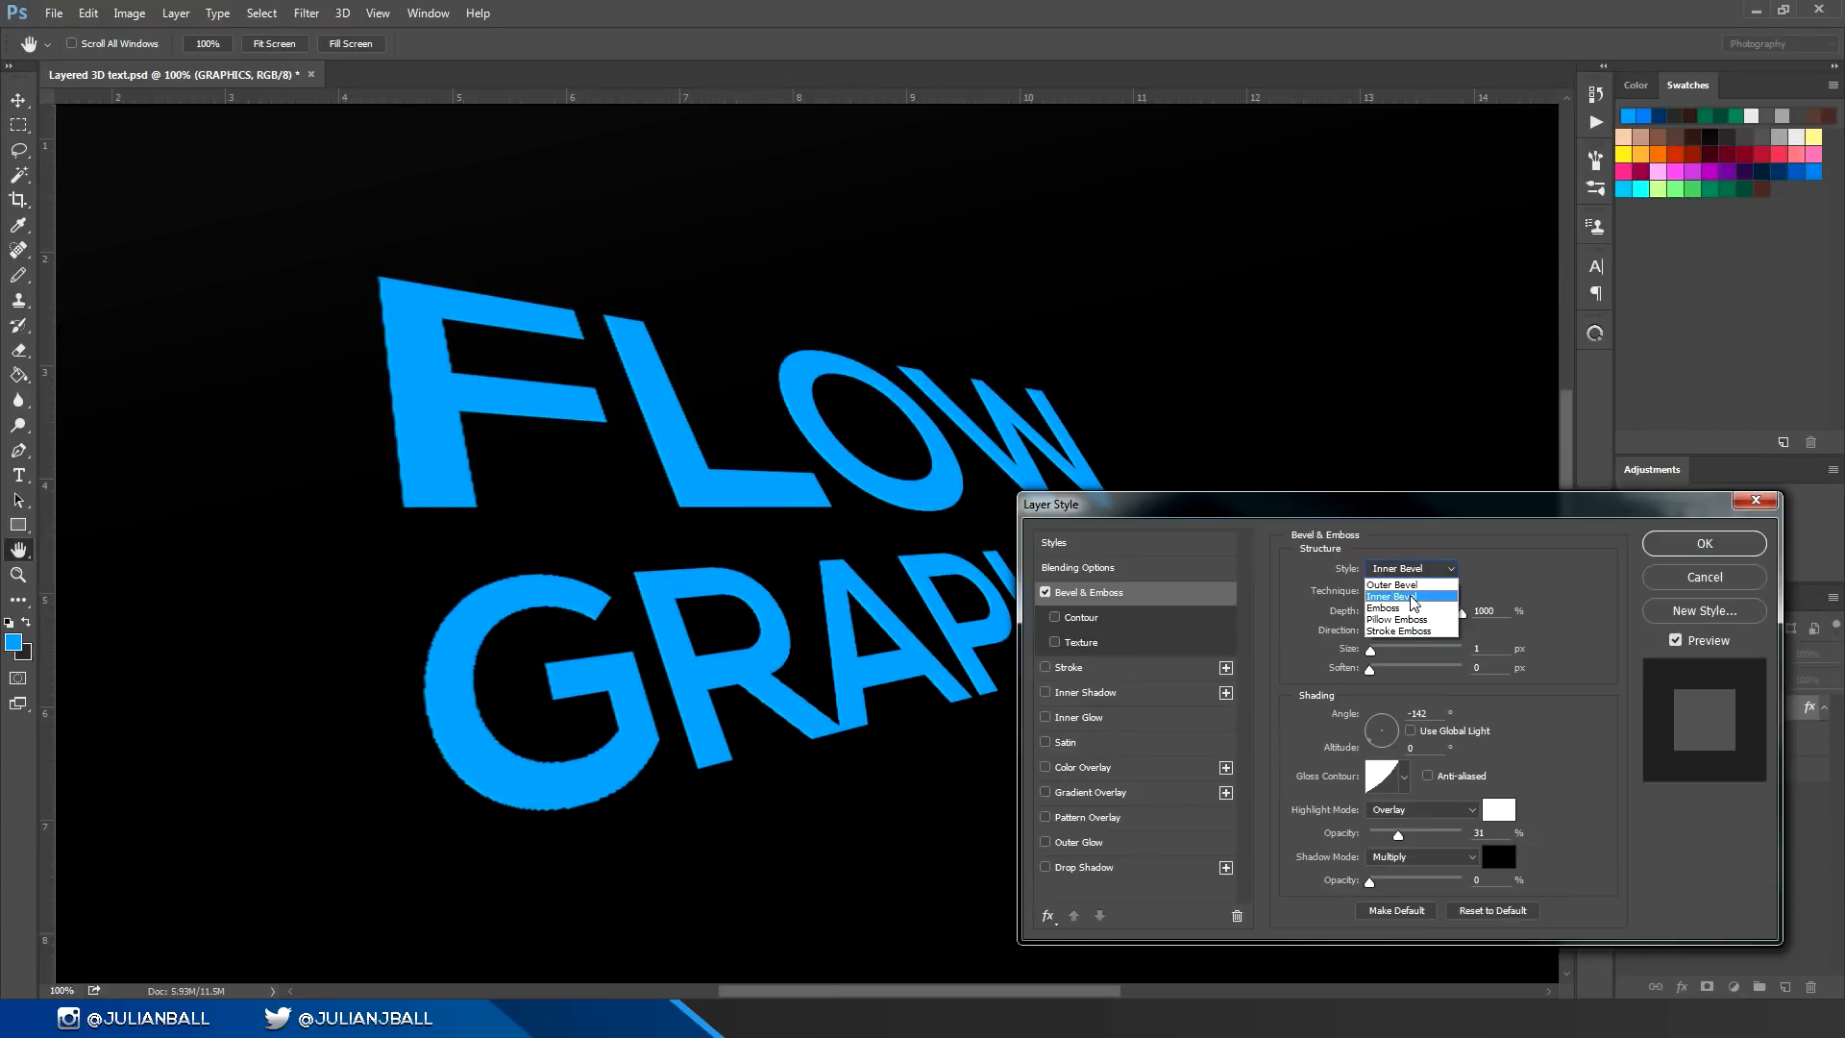
pyautogui.click(1413, 595)
pyautogui.doubleClick(1486, 612)
pyautogui.moveTo(1371, 650)
pyautogui.mouseDown()
pyautogui.moveTo(1392, 653)
pyautogui.moveTo(1374, 655)
pyautogui.mouseUp()
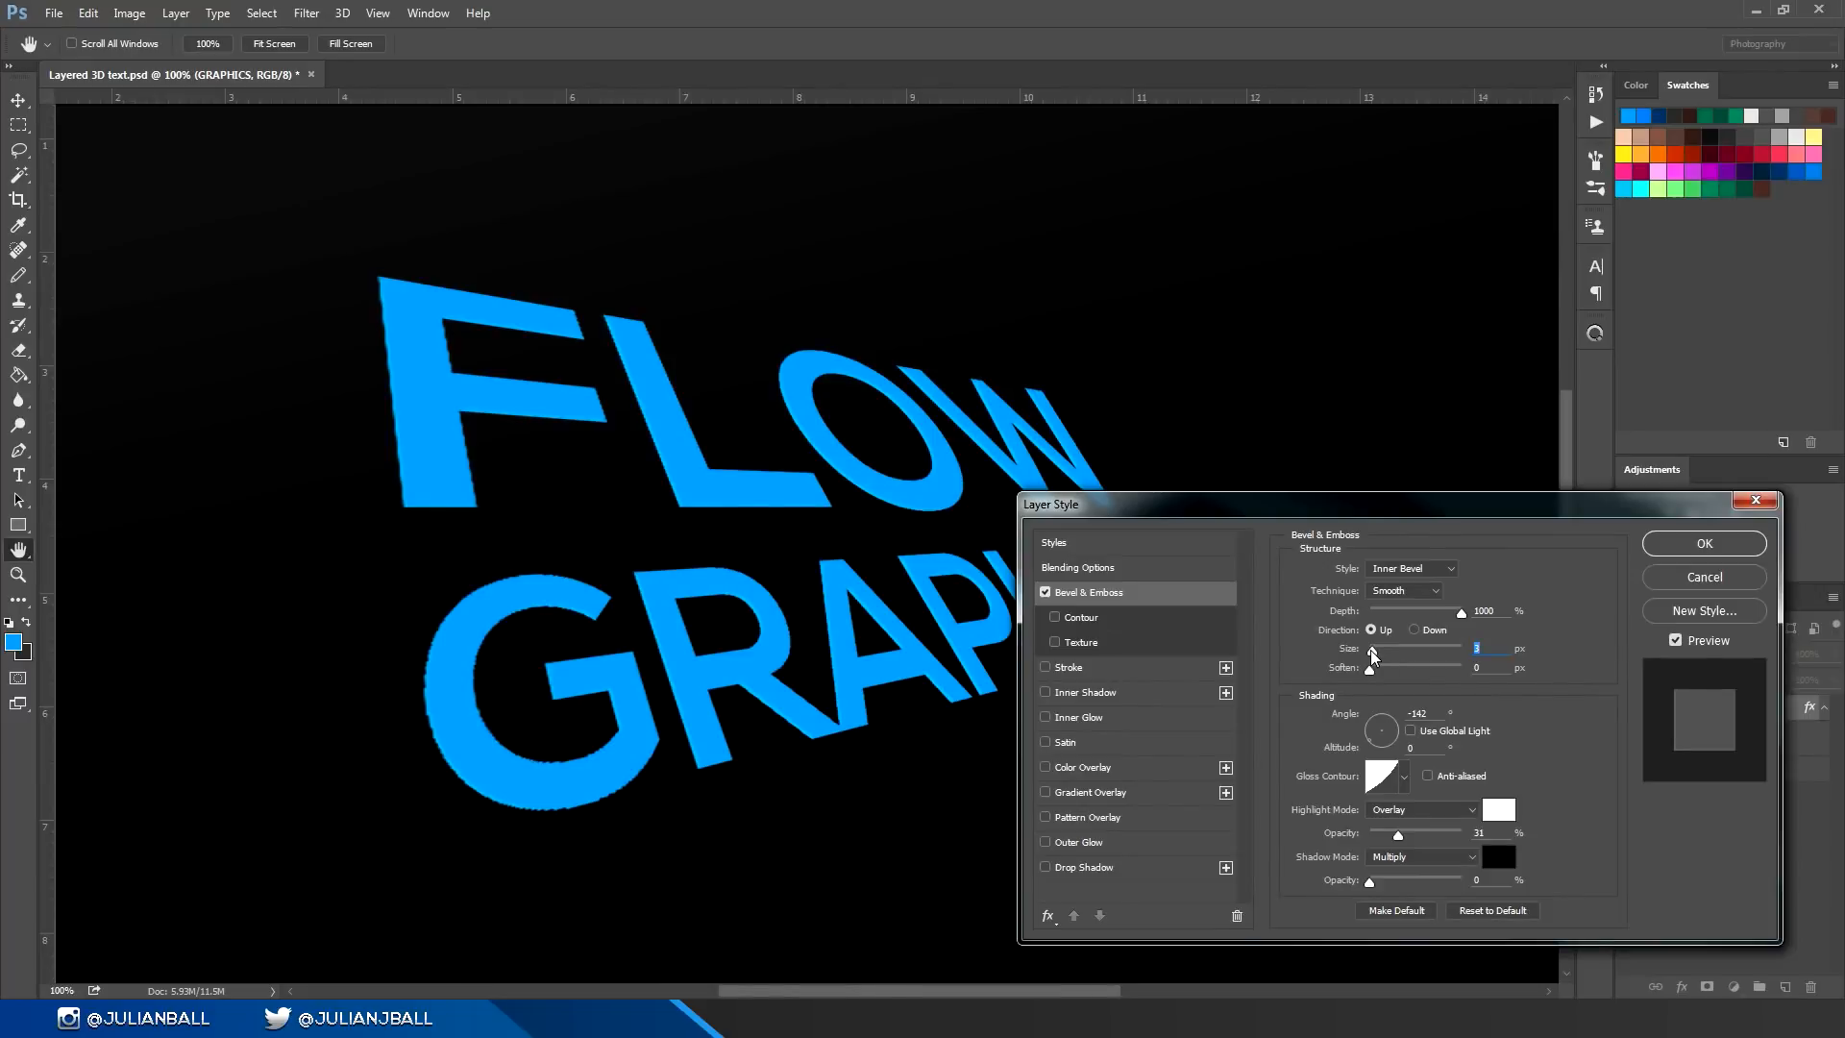
pyautogui.moveTo(1398, 834); pyautogui.dragTo(1526, 838)
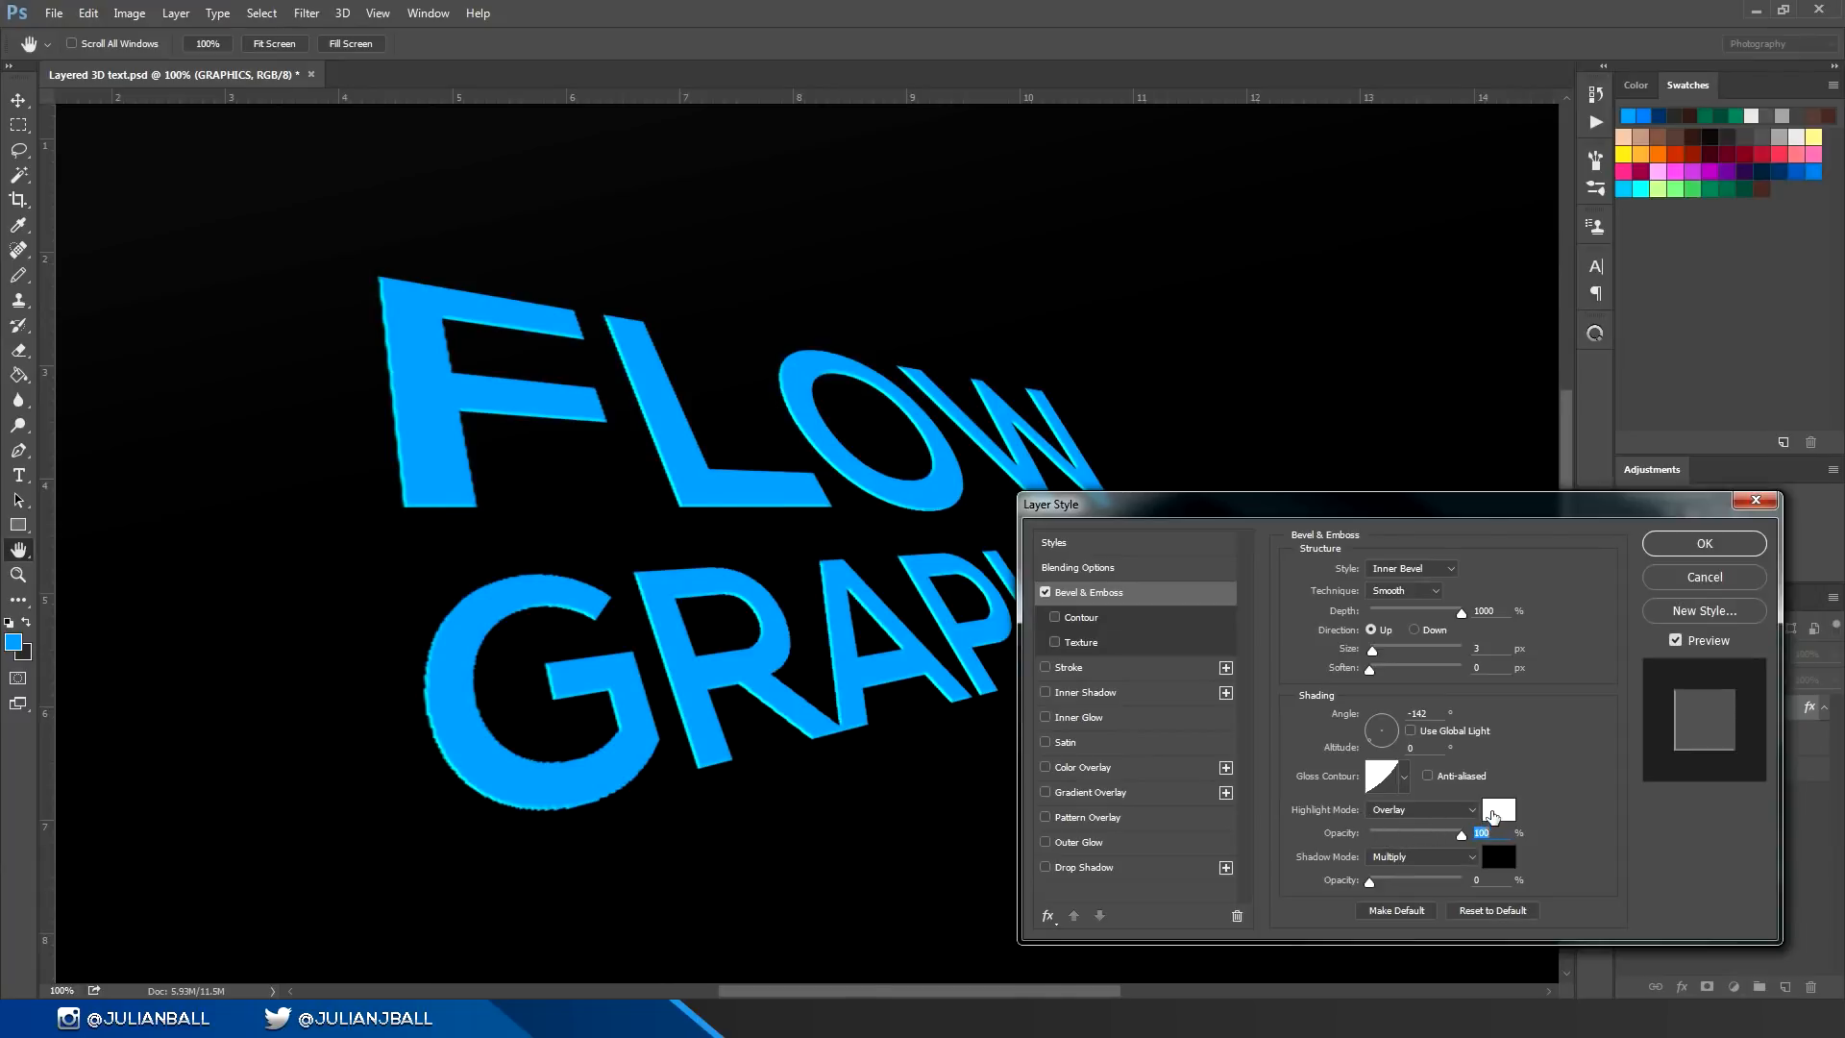
# Step: Keep white as the bevel's highlight colour and set the shading angle to -130°
pyautogui.click(1498, 809)
pyautogui.click(1643, 338)
pyautogui.moveTo(1370, 516); pyautogui.dragTo(1417, 449)
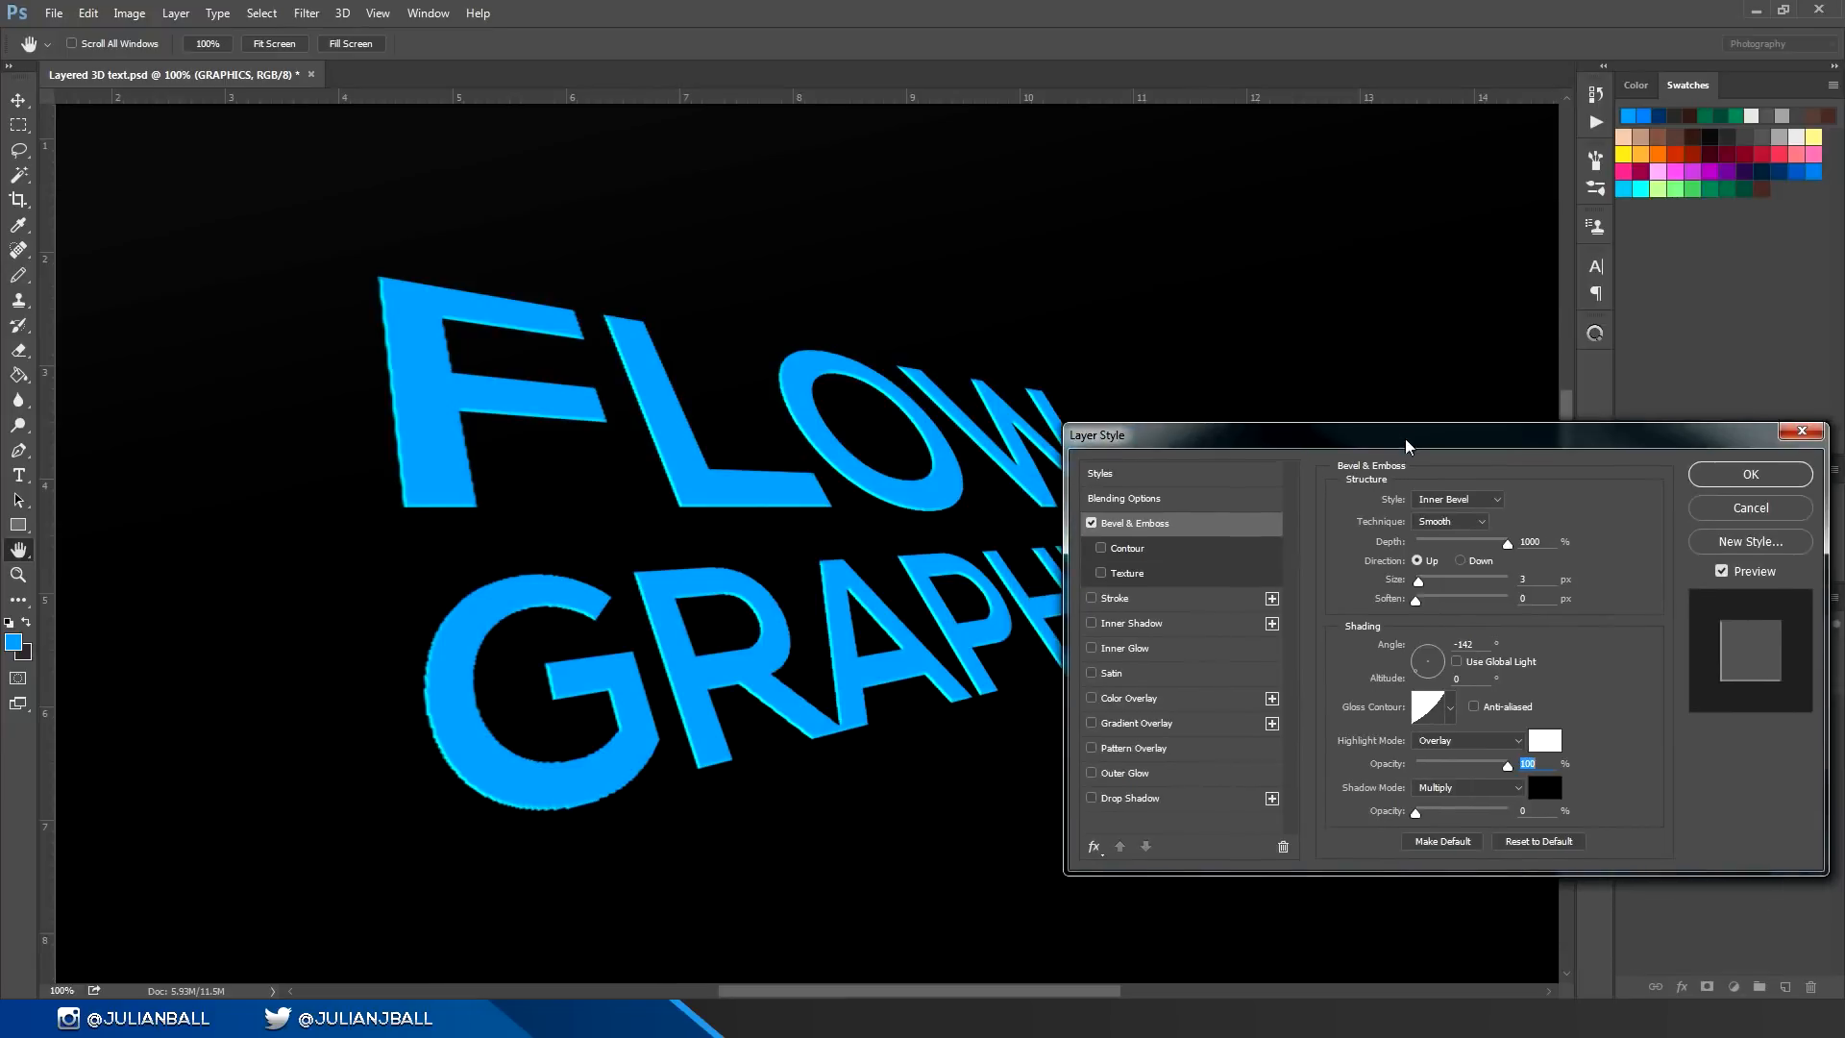
pyautogui.click(1556, 810)
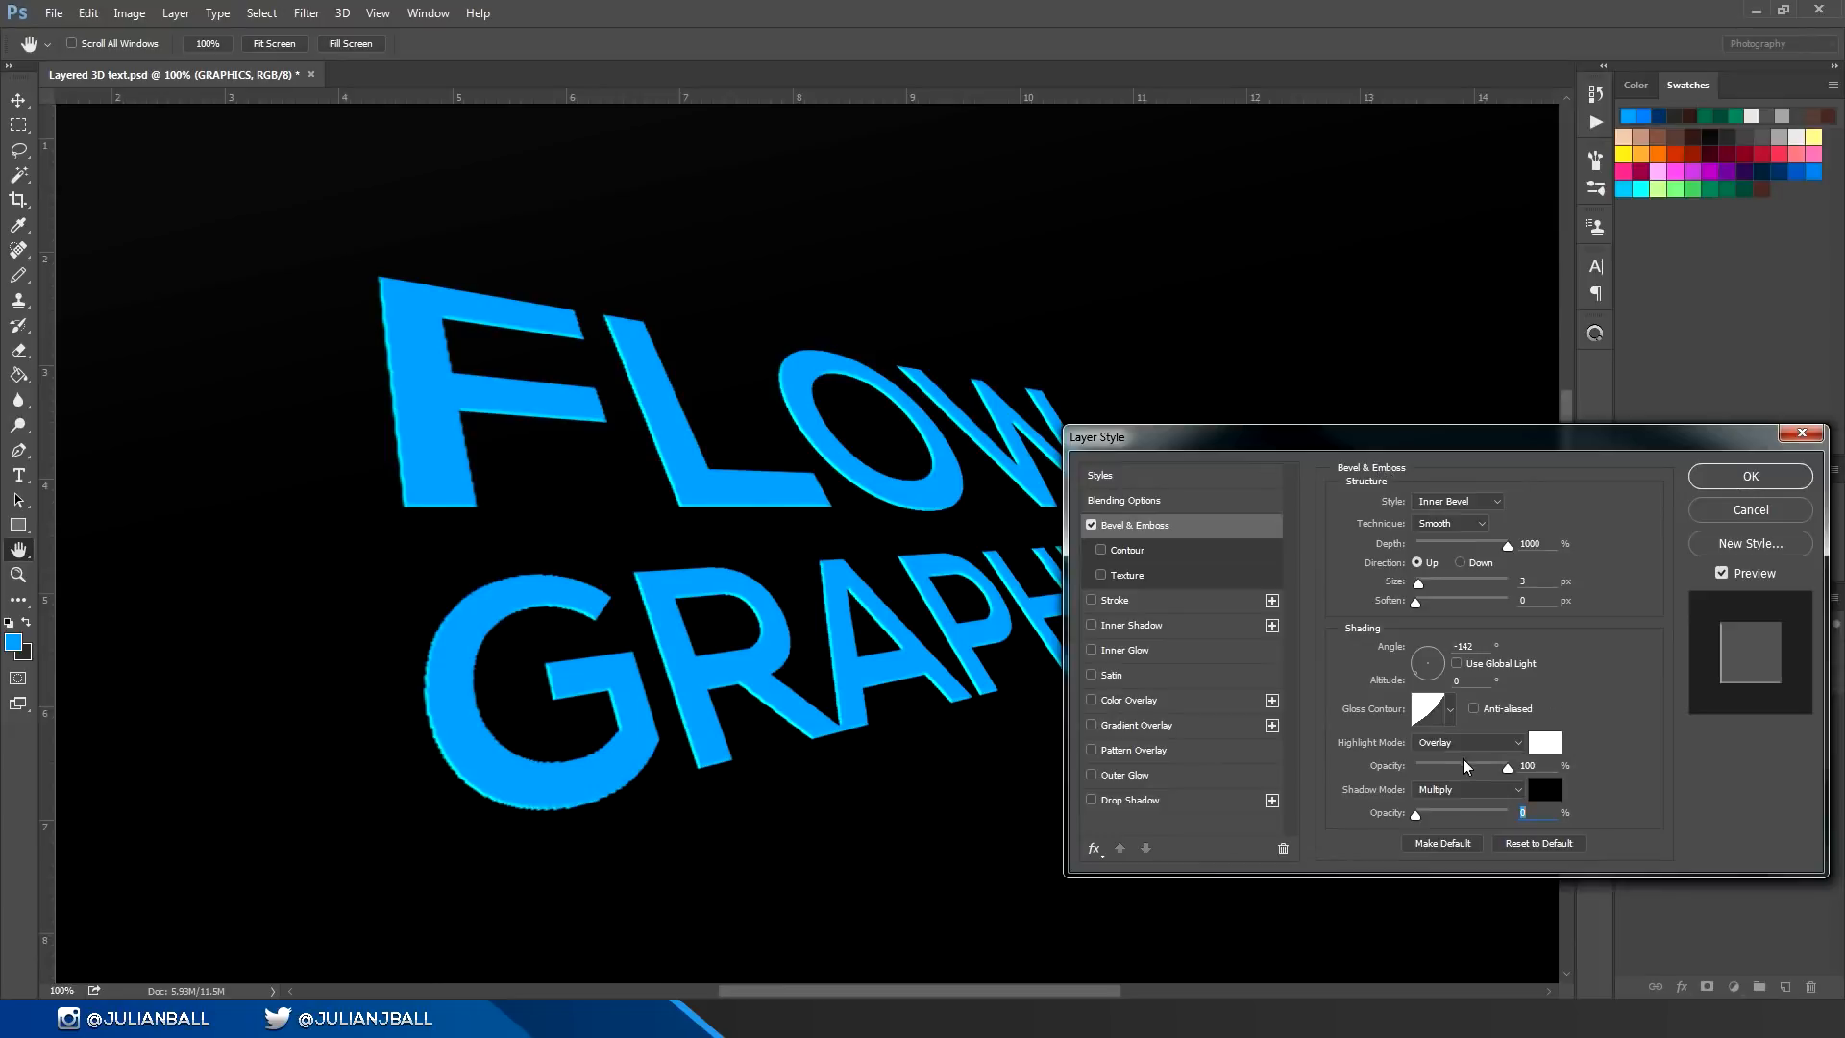
pyautogui.moveTo(1410, 684)
pyautogui.mouseDown()
pyautogui.moveTo(1404, 651)
pyautogui.moveTo(1423, 688)
pyautogui.mouseUp()
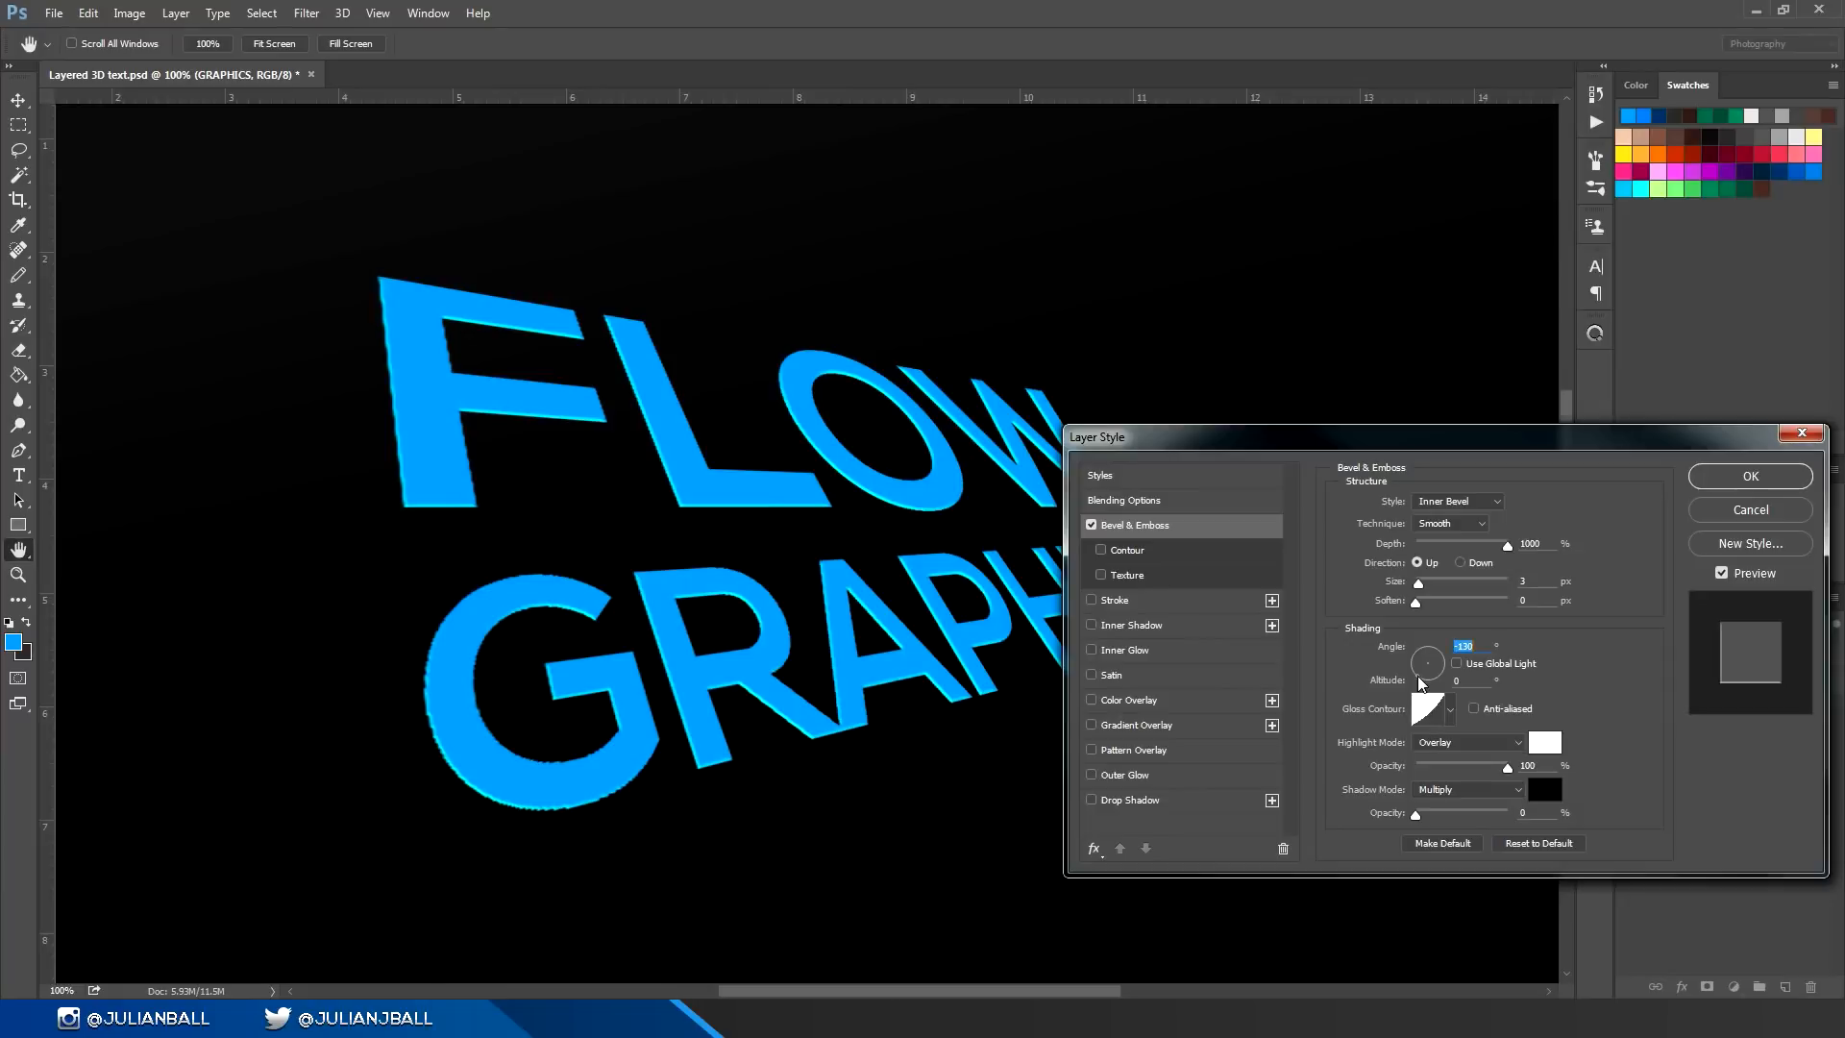
pyautogui.moveTo(1395, 437); pyautogui.dragTo(1320, 450)
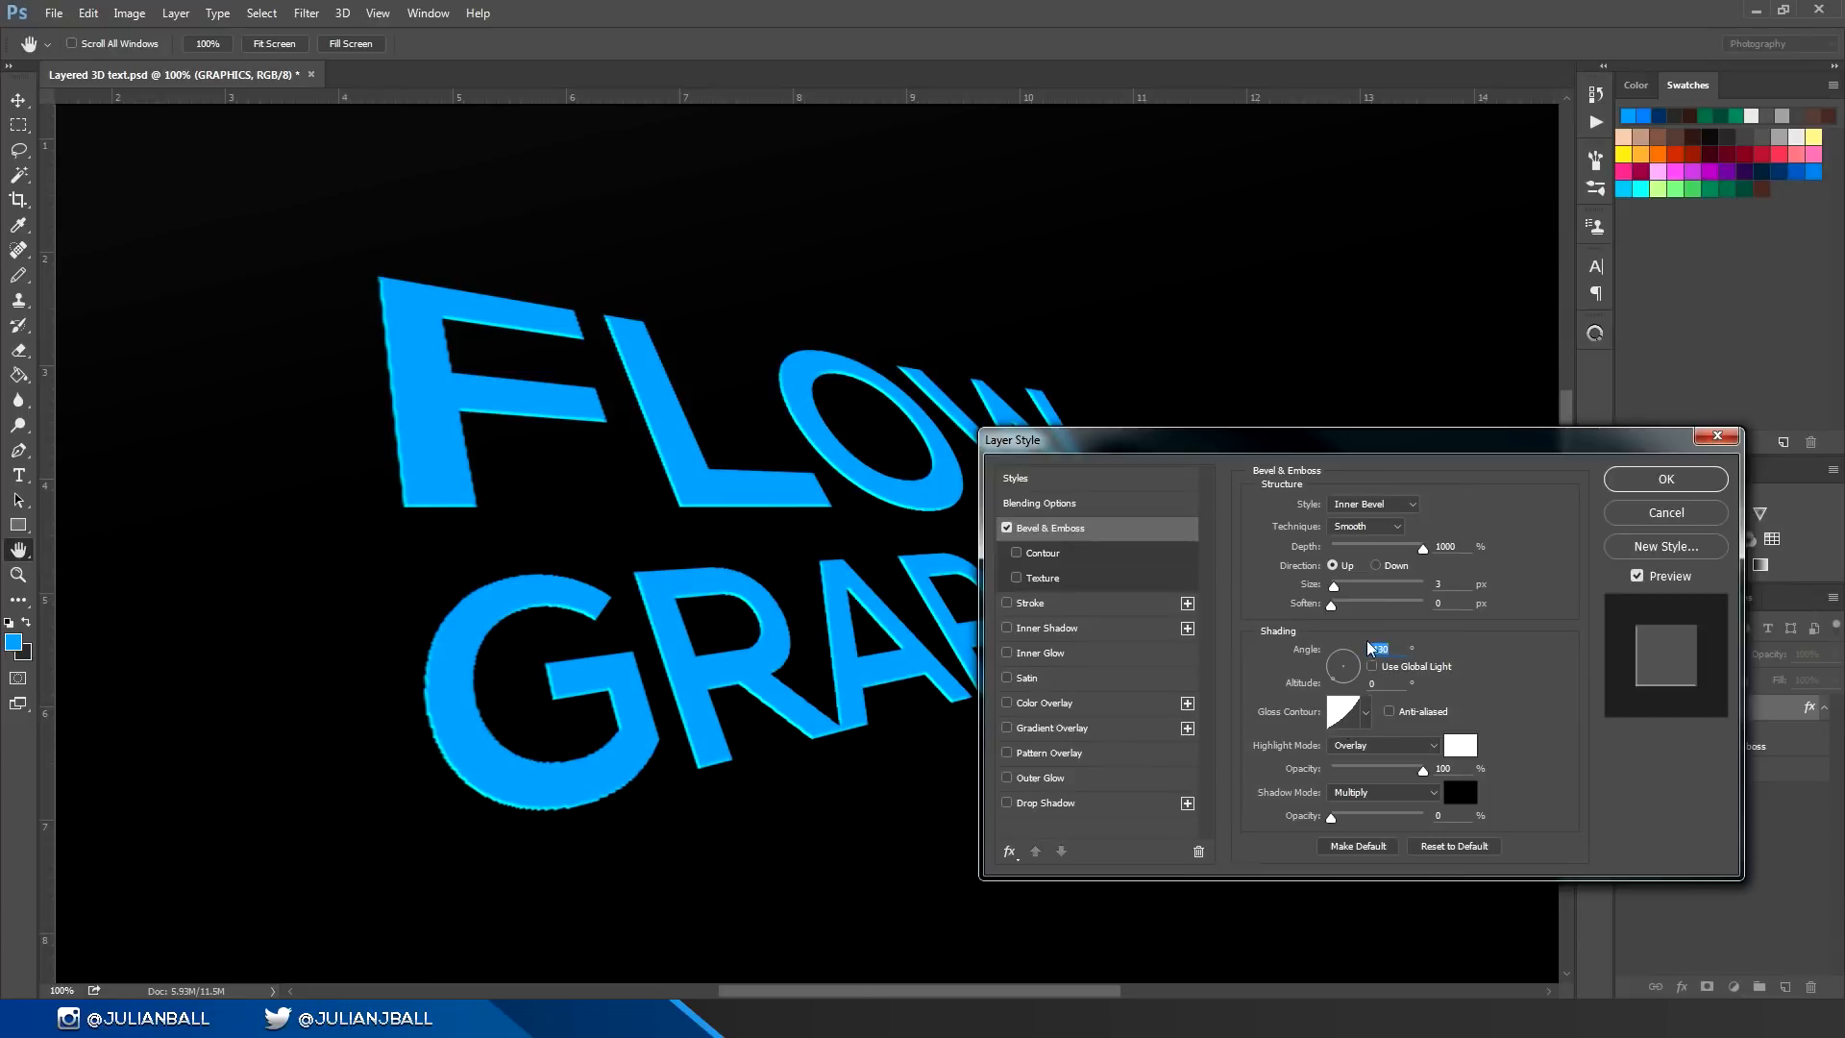
# Step: Reduce the bevel's size to 2 px and its highlight opacity to 60%, and apply the layer style
pyautogui.press('Tab')
pyautogui.moveTo(1331, 595); pyautogui.dragTo(1336, 595)
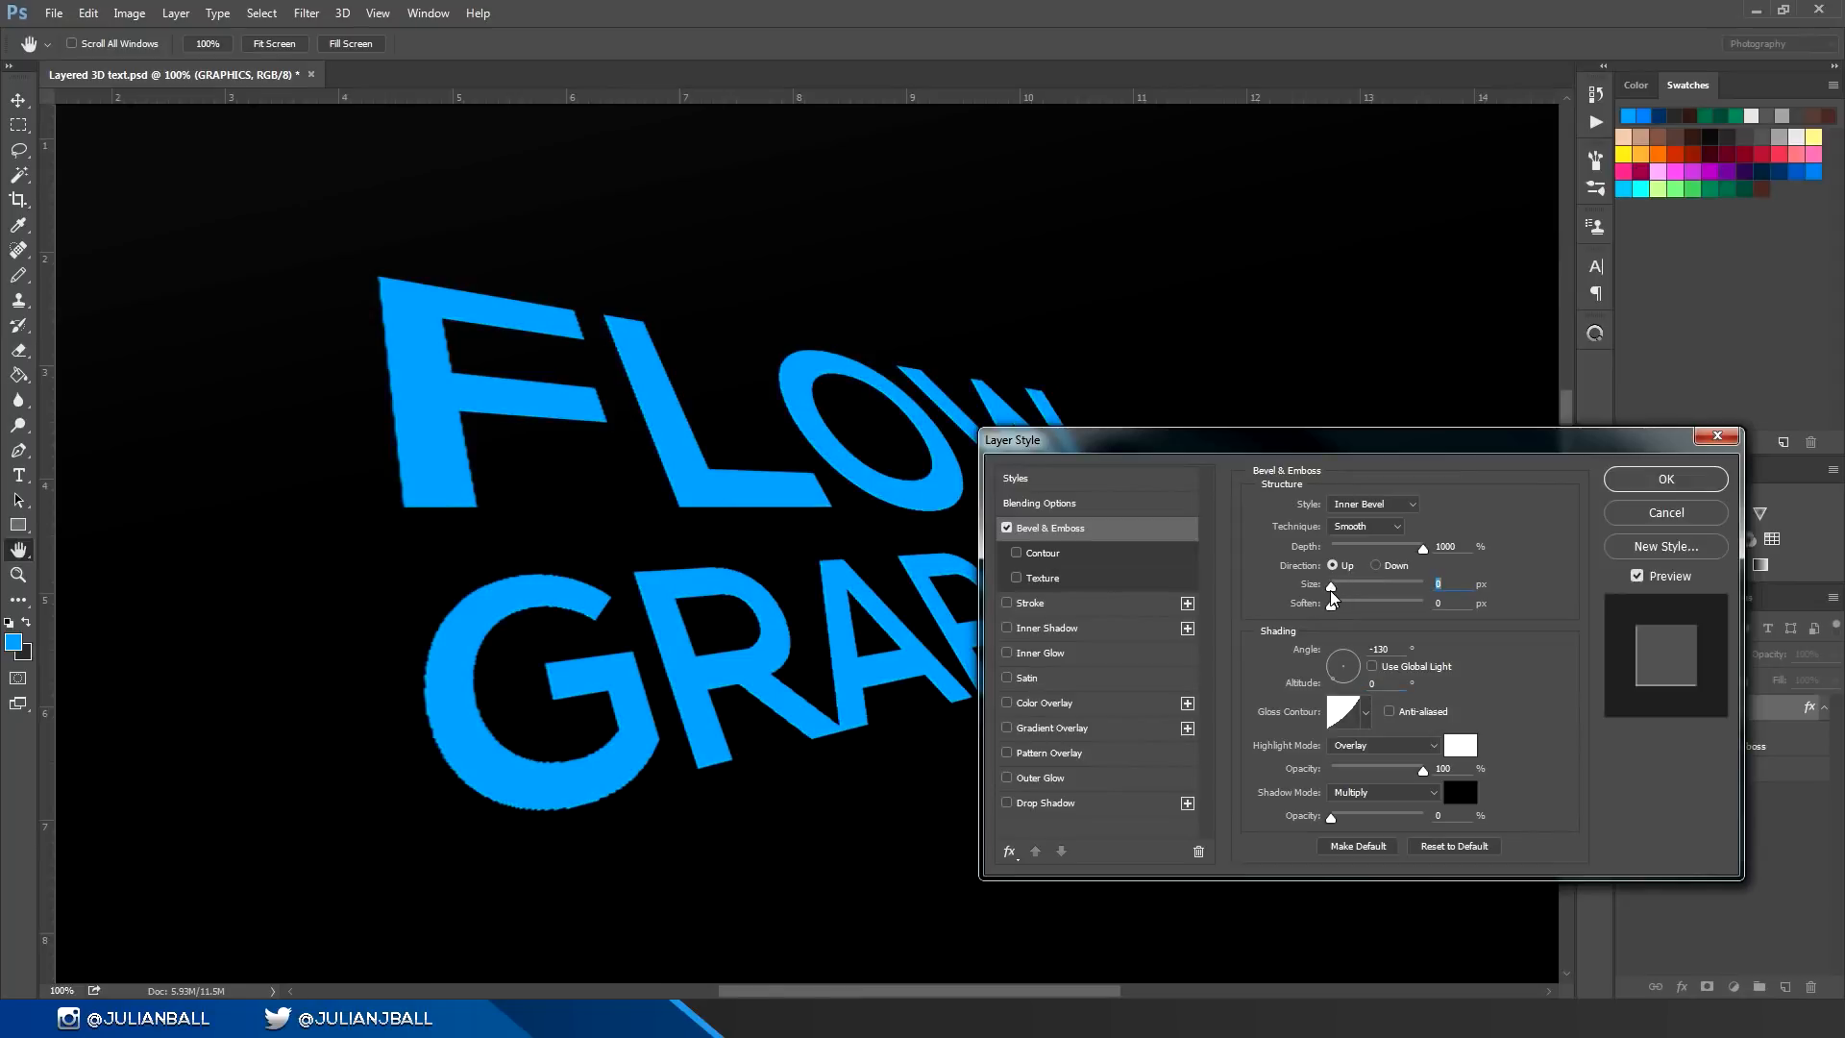
pyautogui.moveTo(1265, 452); pyautogui.dragTo(1257, 515)
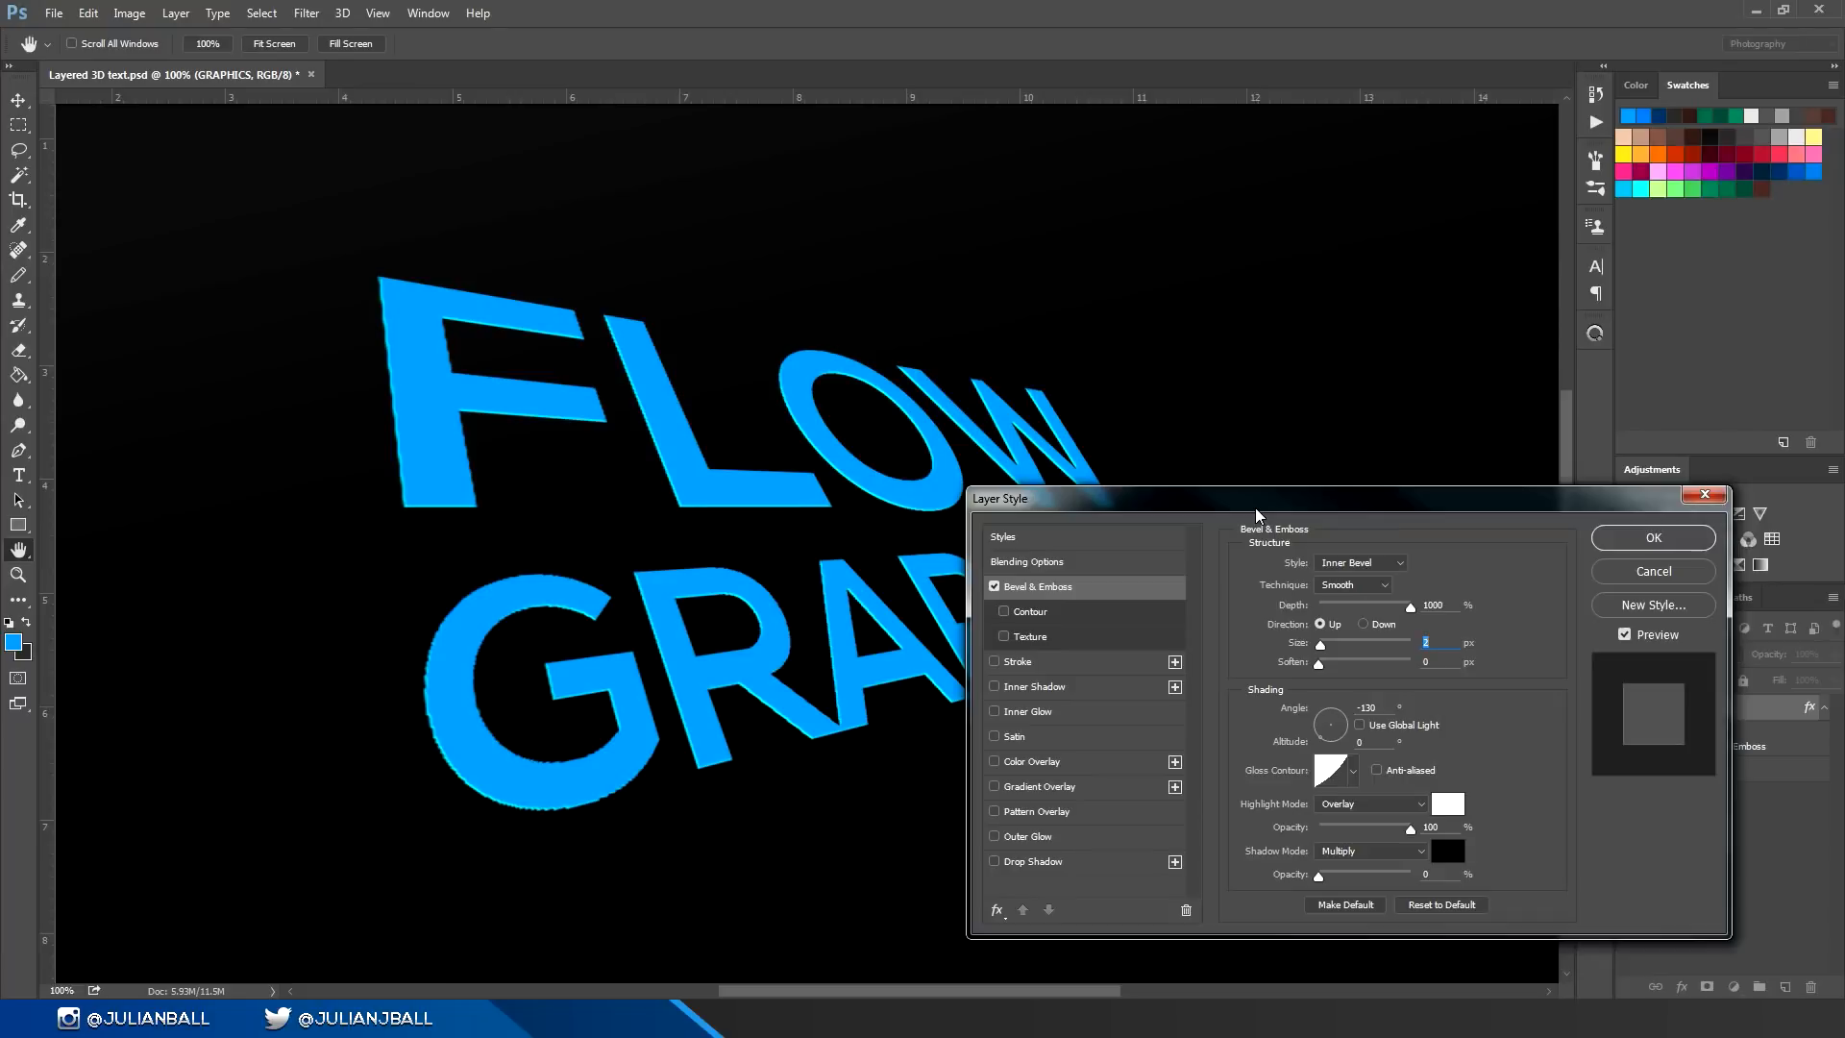
pyautogui.moveTo(1374, 838); pyautogui.dragTo(1369, 836)
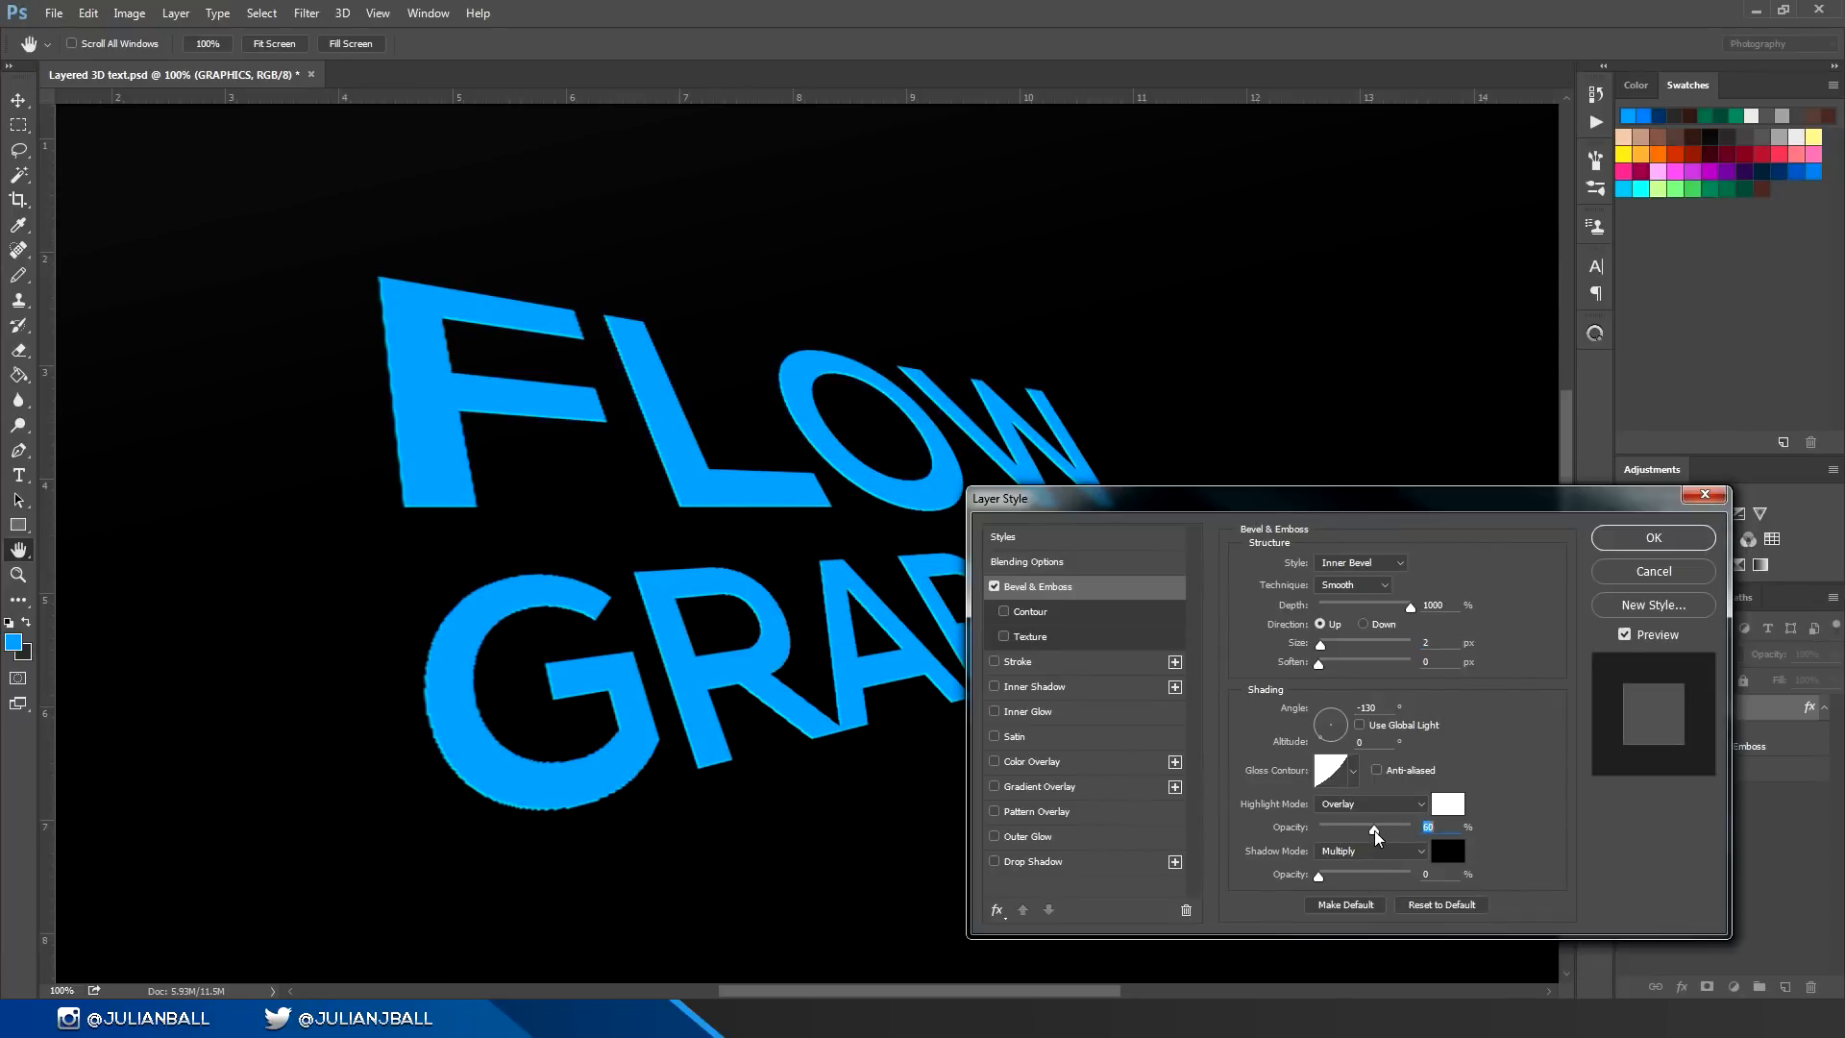
pyautogui.click(1653, 537)
pyautogui.doubleClick(1660, 736)
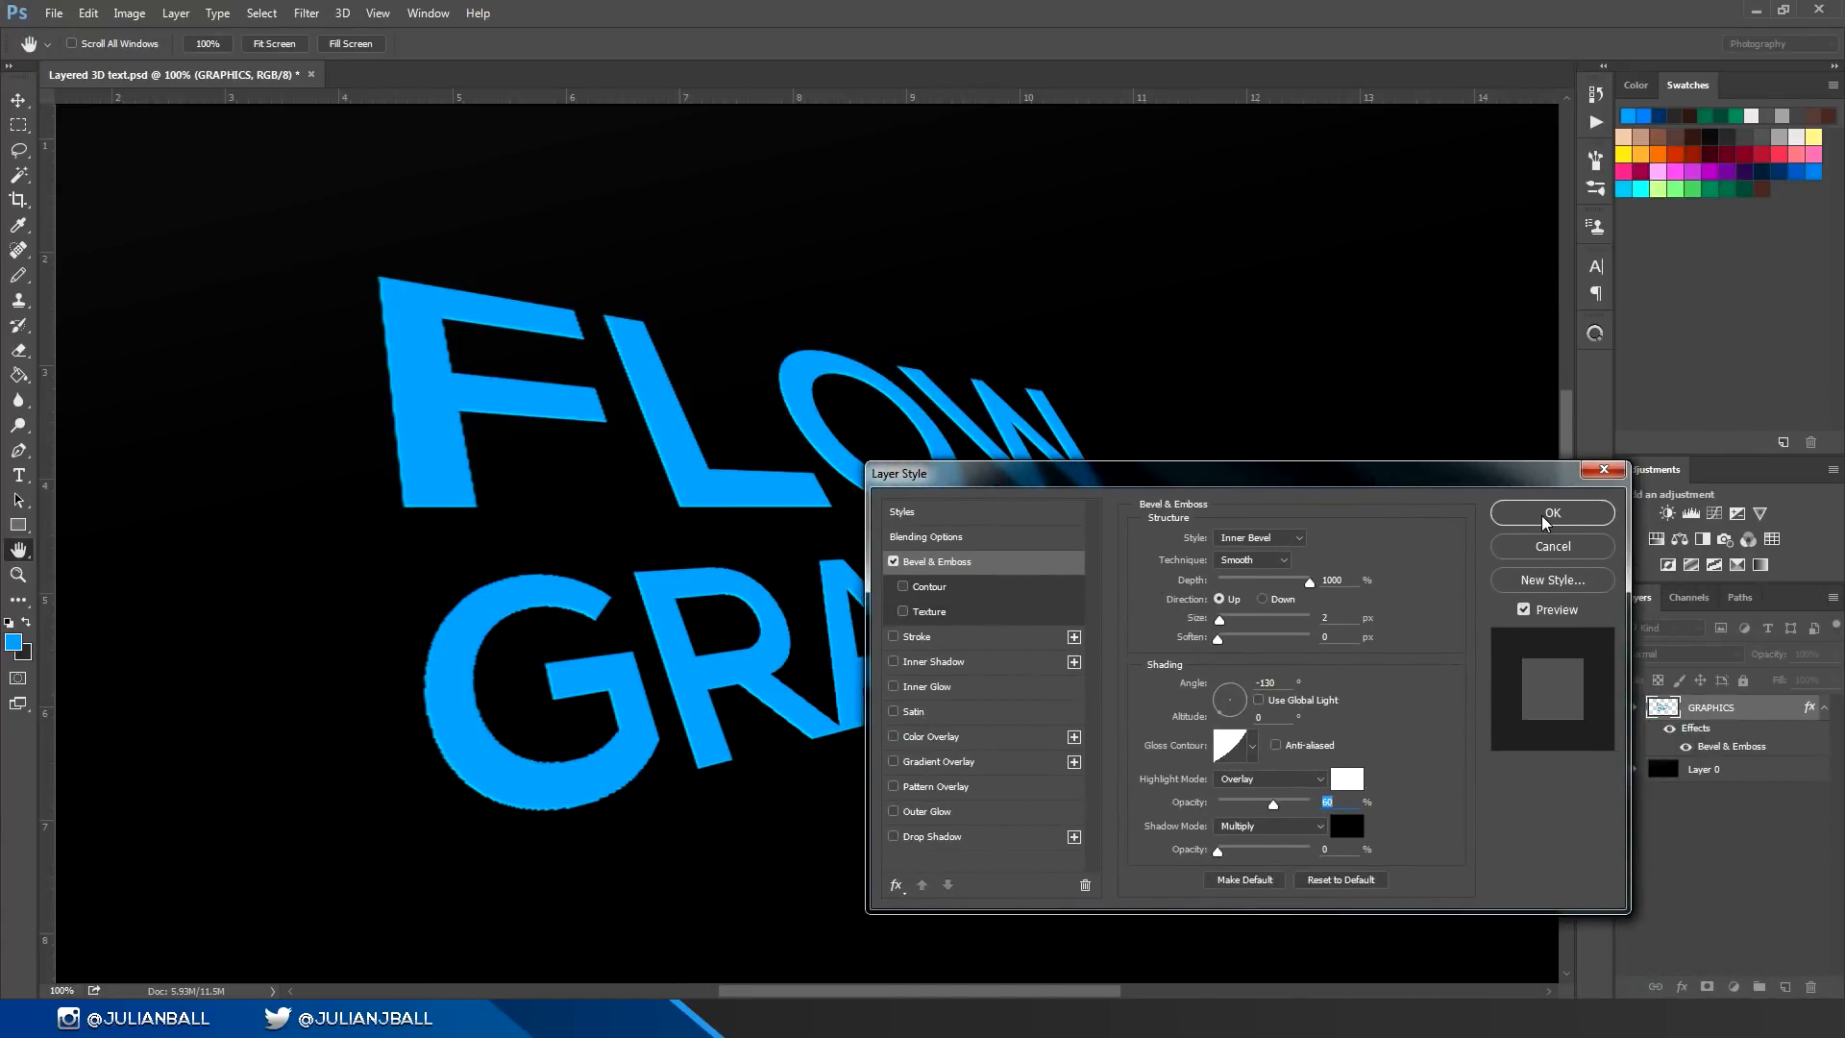
pyautogui.click(1551, 513)
# Step: Add a Gradient Overlay with the Black, White gradient to the GRAPHICS layer
pyautogui.press('v')
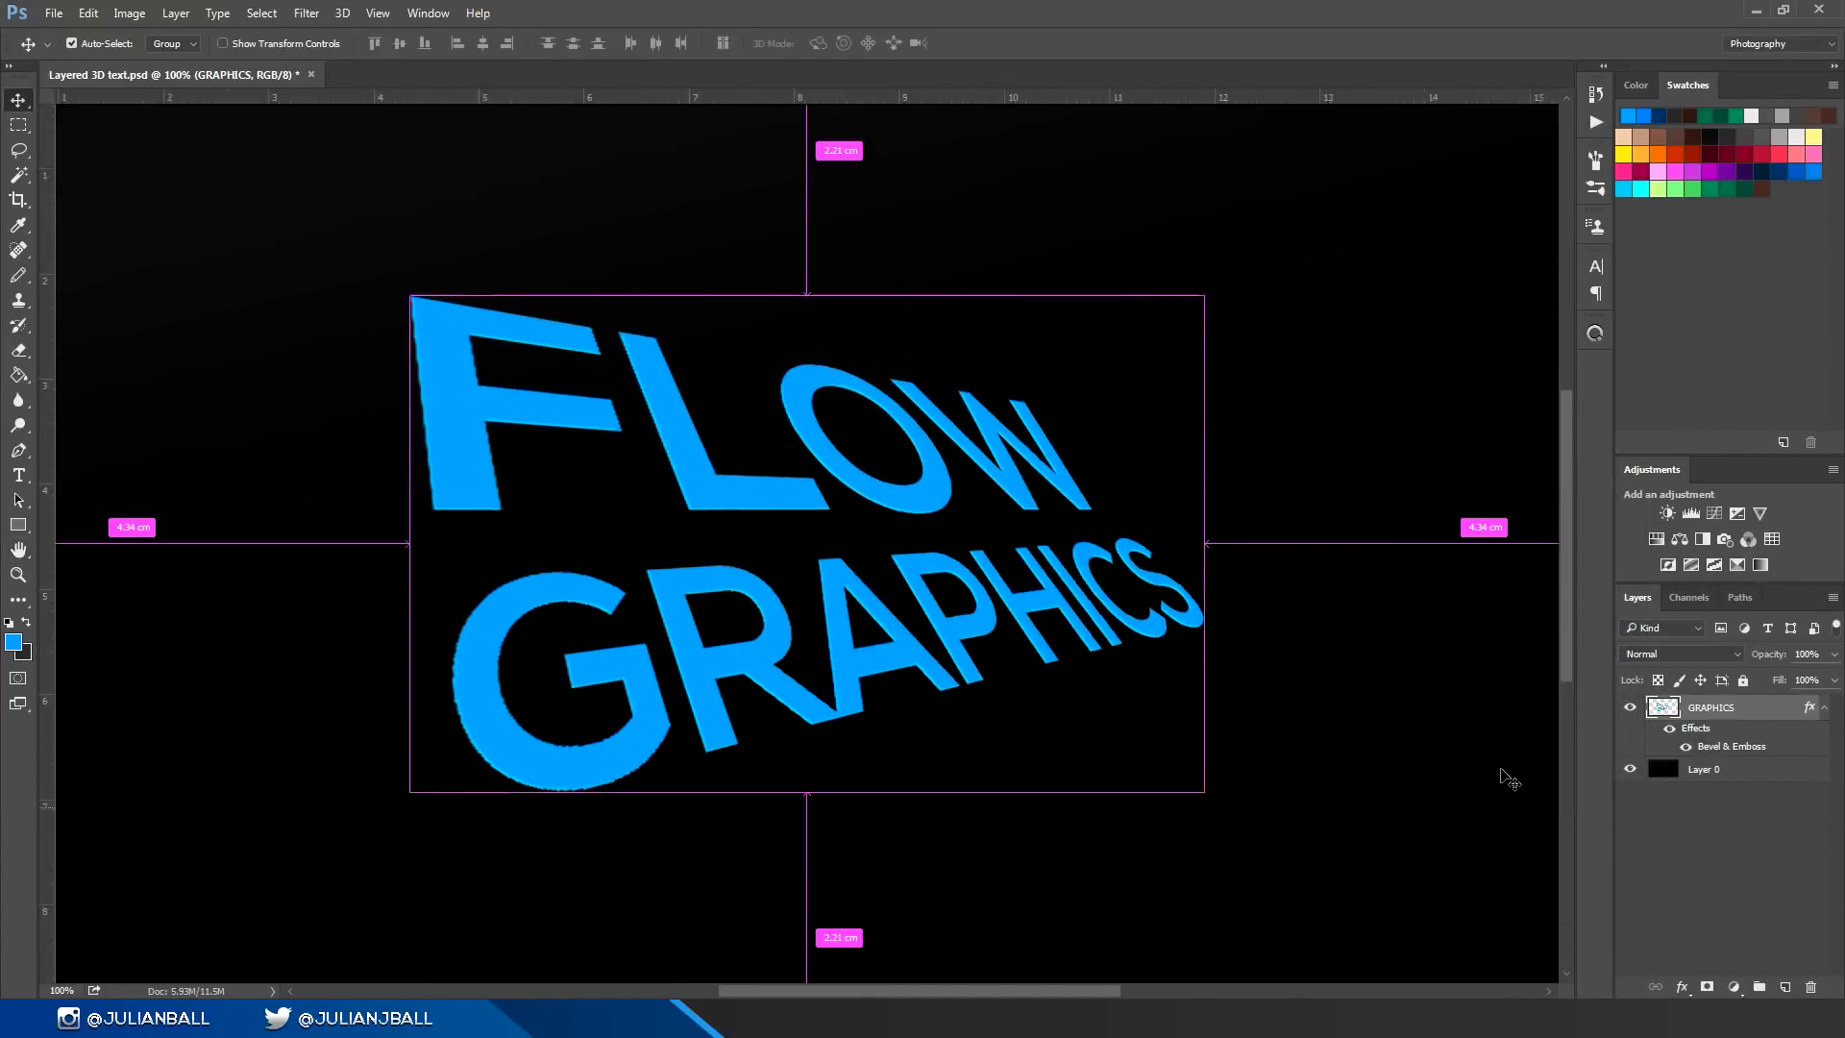
pyautogui.hotkey('ctrl', '-')
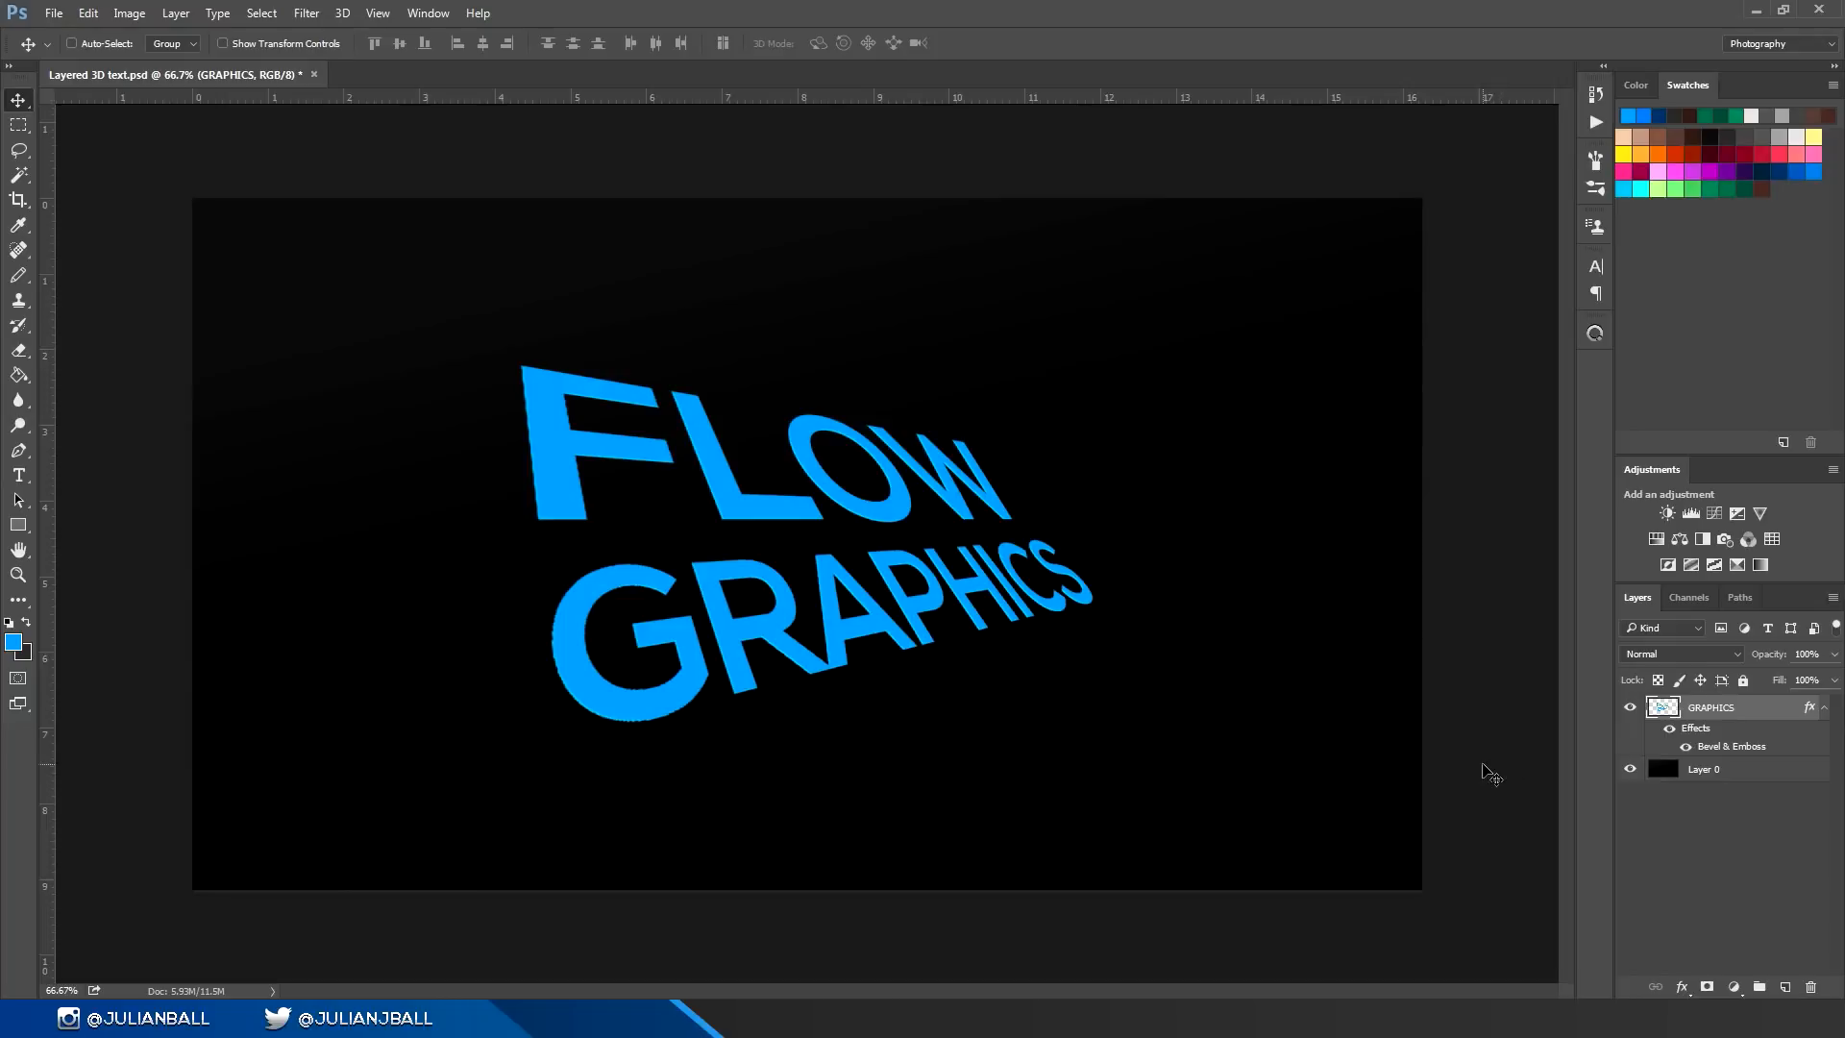
pyautogui.doubleClick(1768, 708)
pyautogui.click(938, 759)
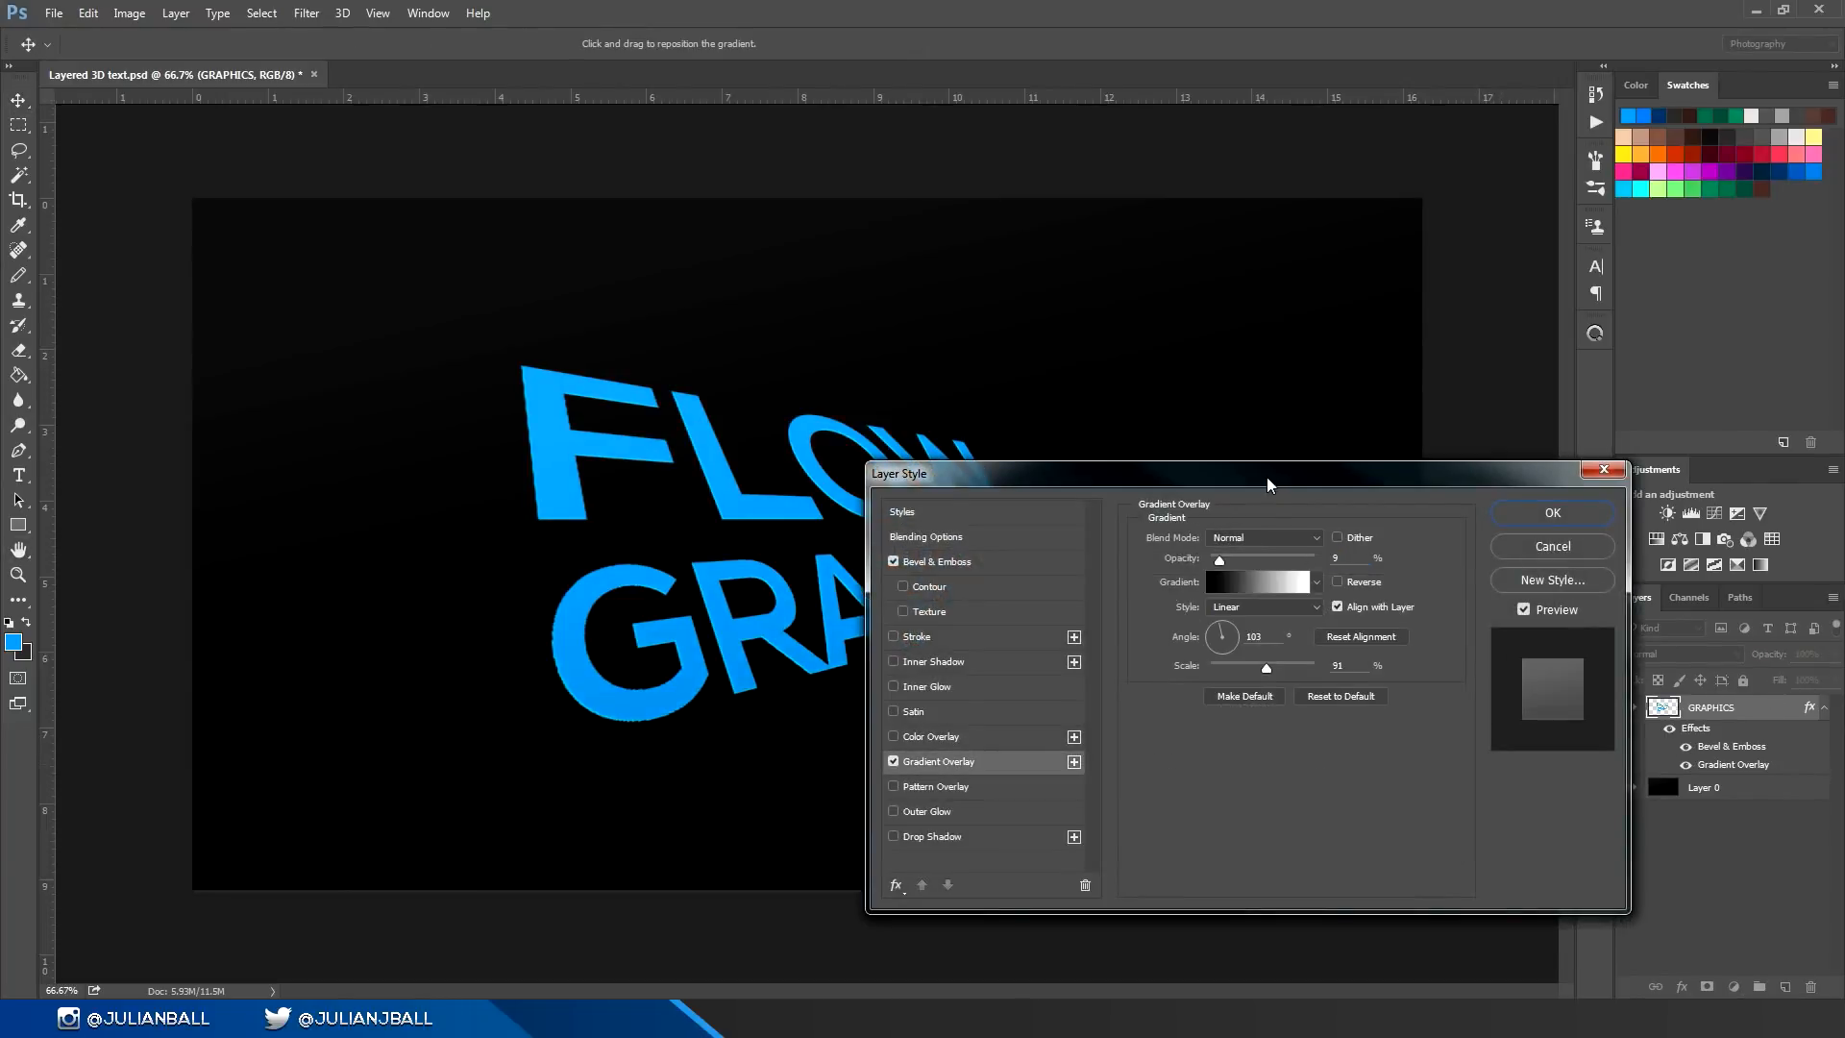
pyautogui.moveTo(1267, 476); pyautogui.dragTo(1439, 482)
pyautogui.click(1427, 583)
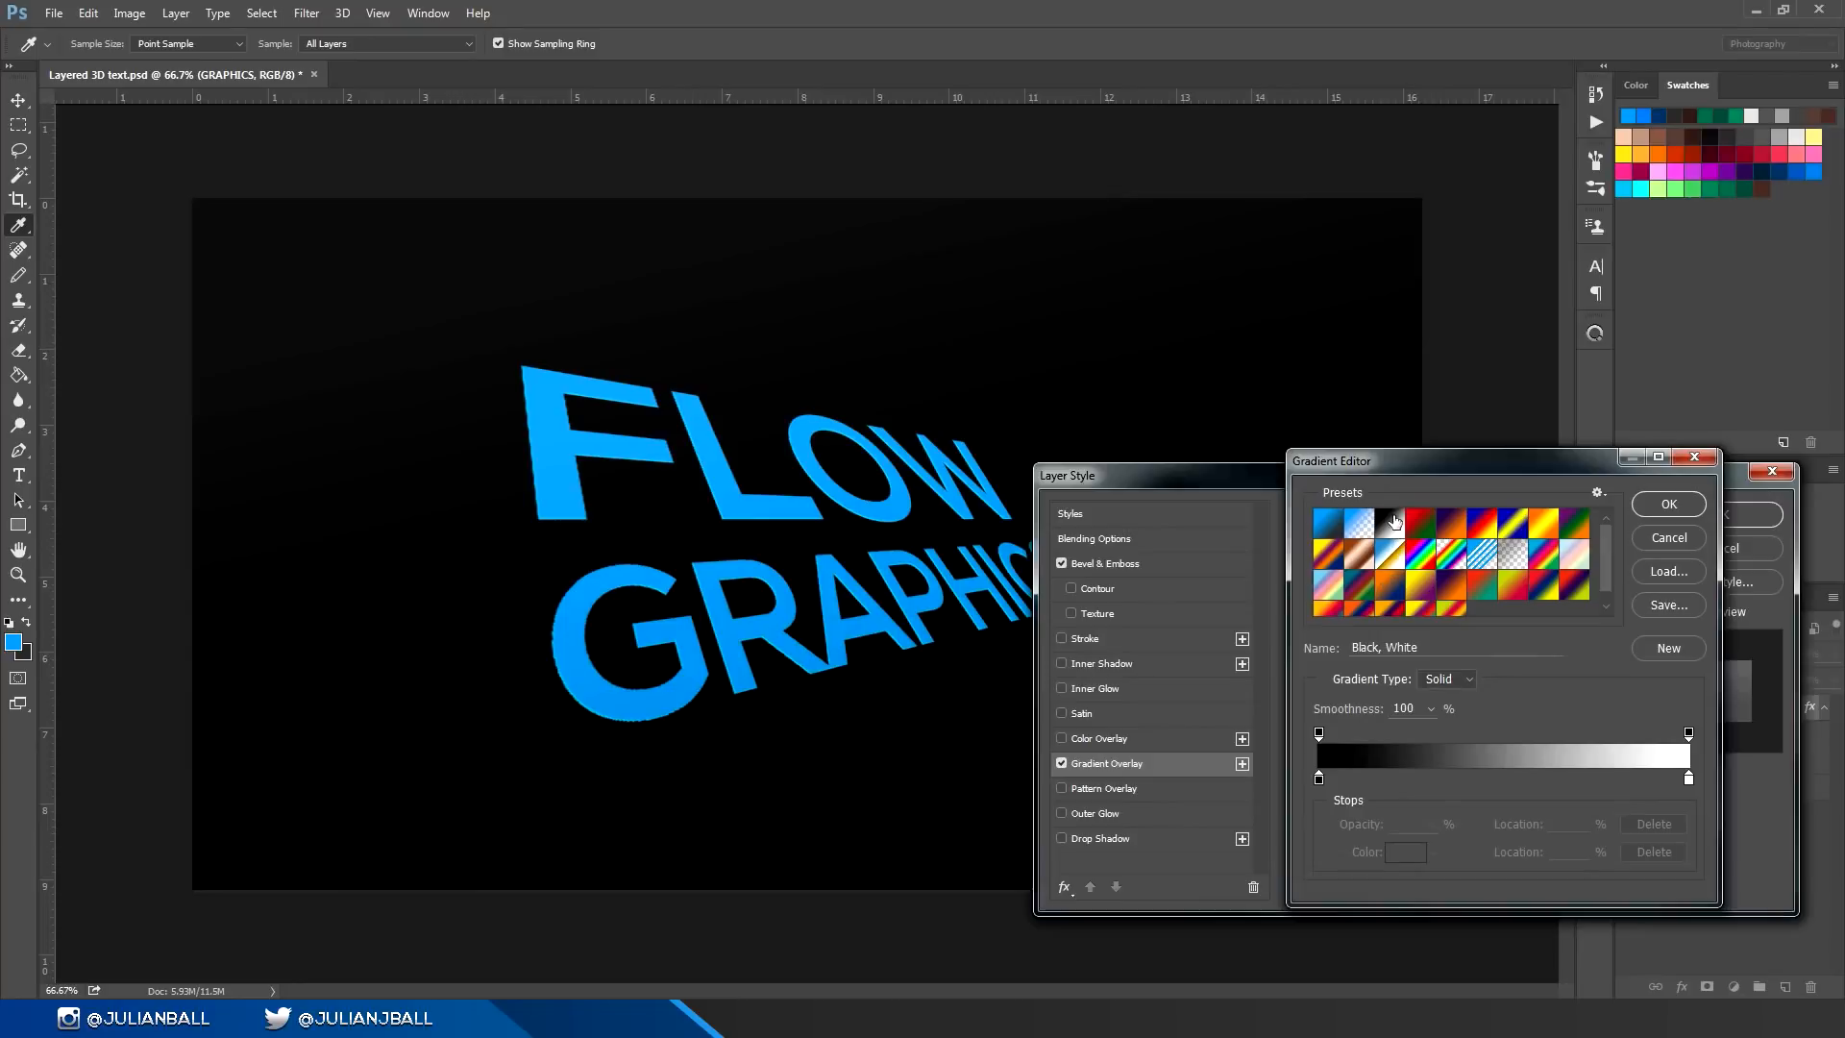
pyautogui.click(1668, 505)
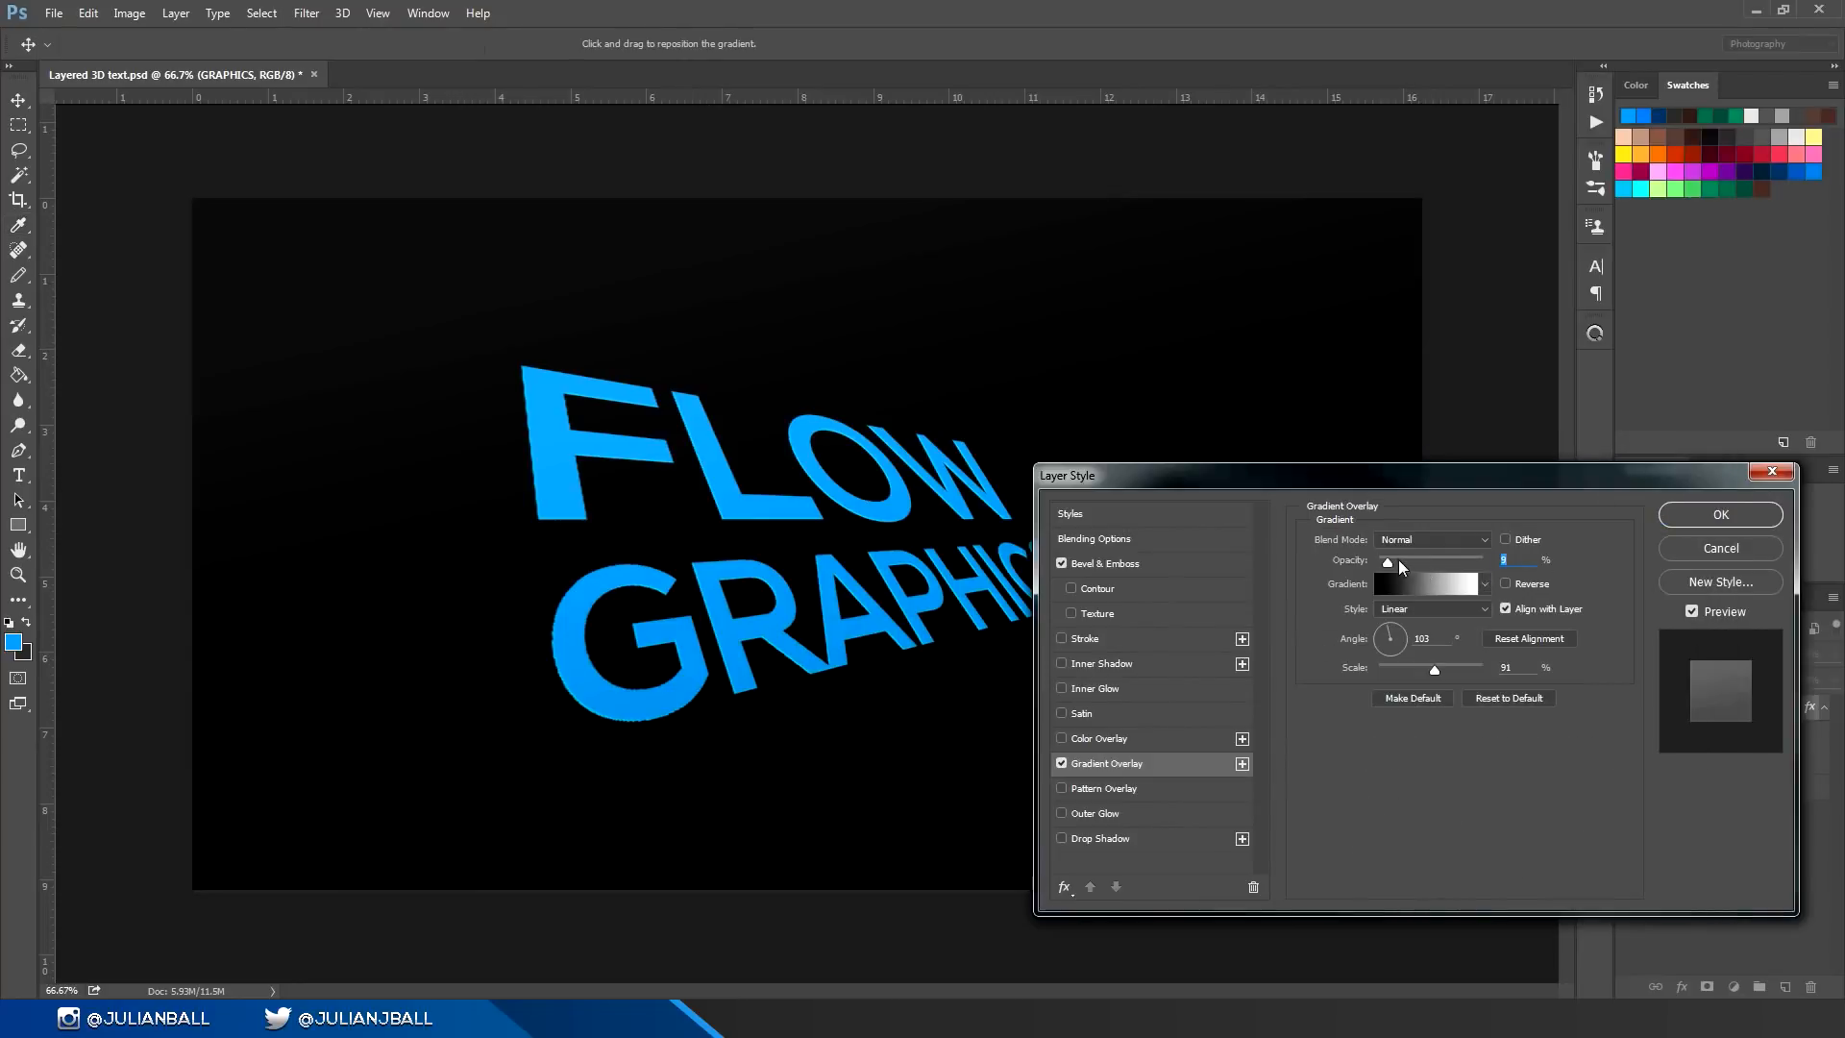
# Step: Set the Gradient Overlay to Overlay blend mode at about 33% opacity and apply the layer style
pyautogui.click(1409, 538)
pyautogui.click(1412, 739)
pyautogui.moveTo(1389, 561); pyautogui.dragTo(1478, 562)
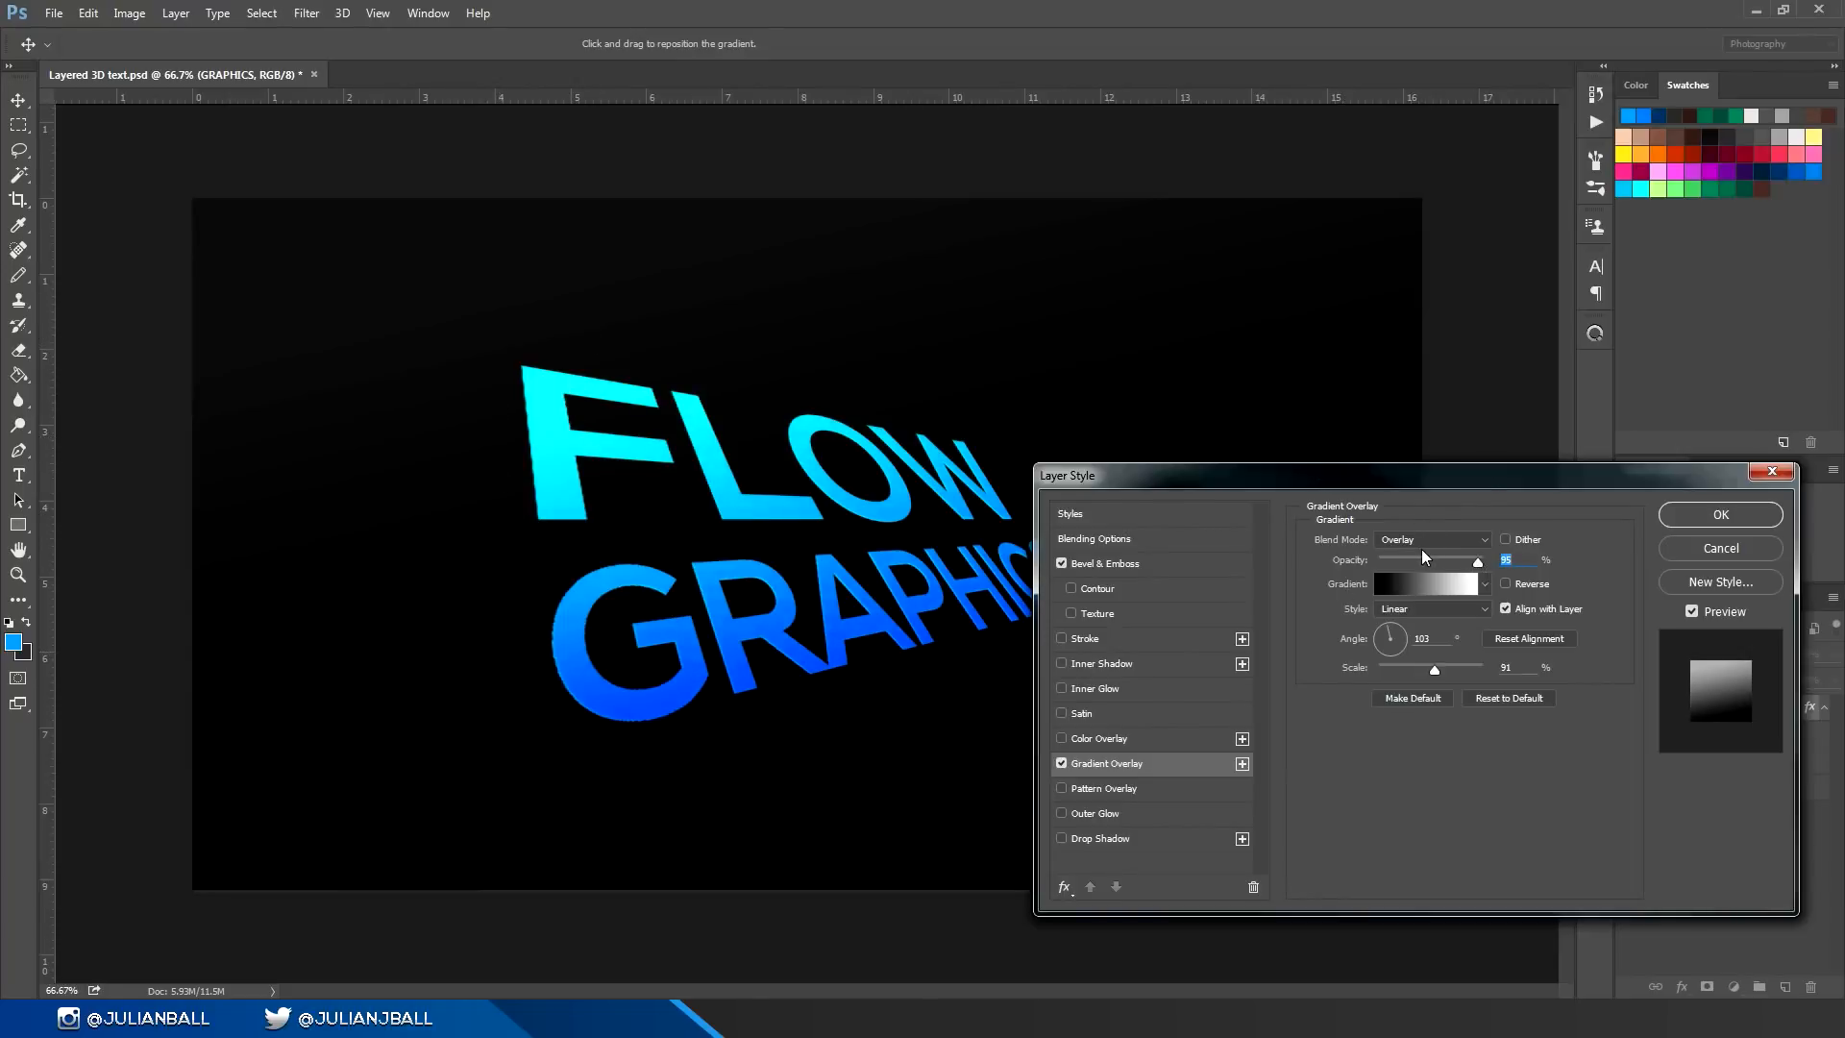
pyautogui.moveTo(1414, 552); pyautogui.dragTo(1403, 554)
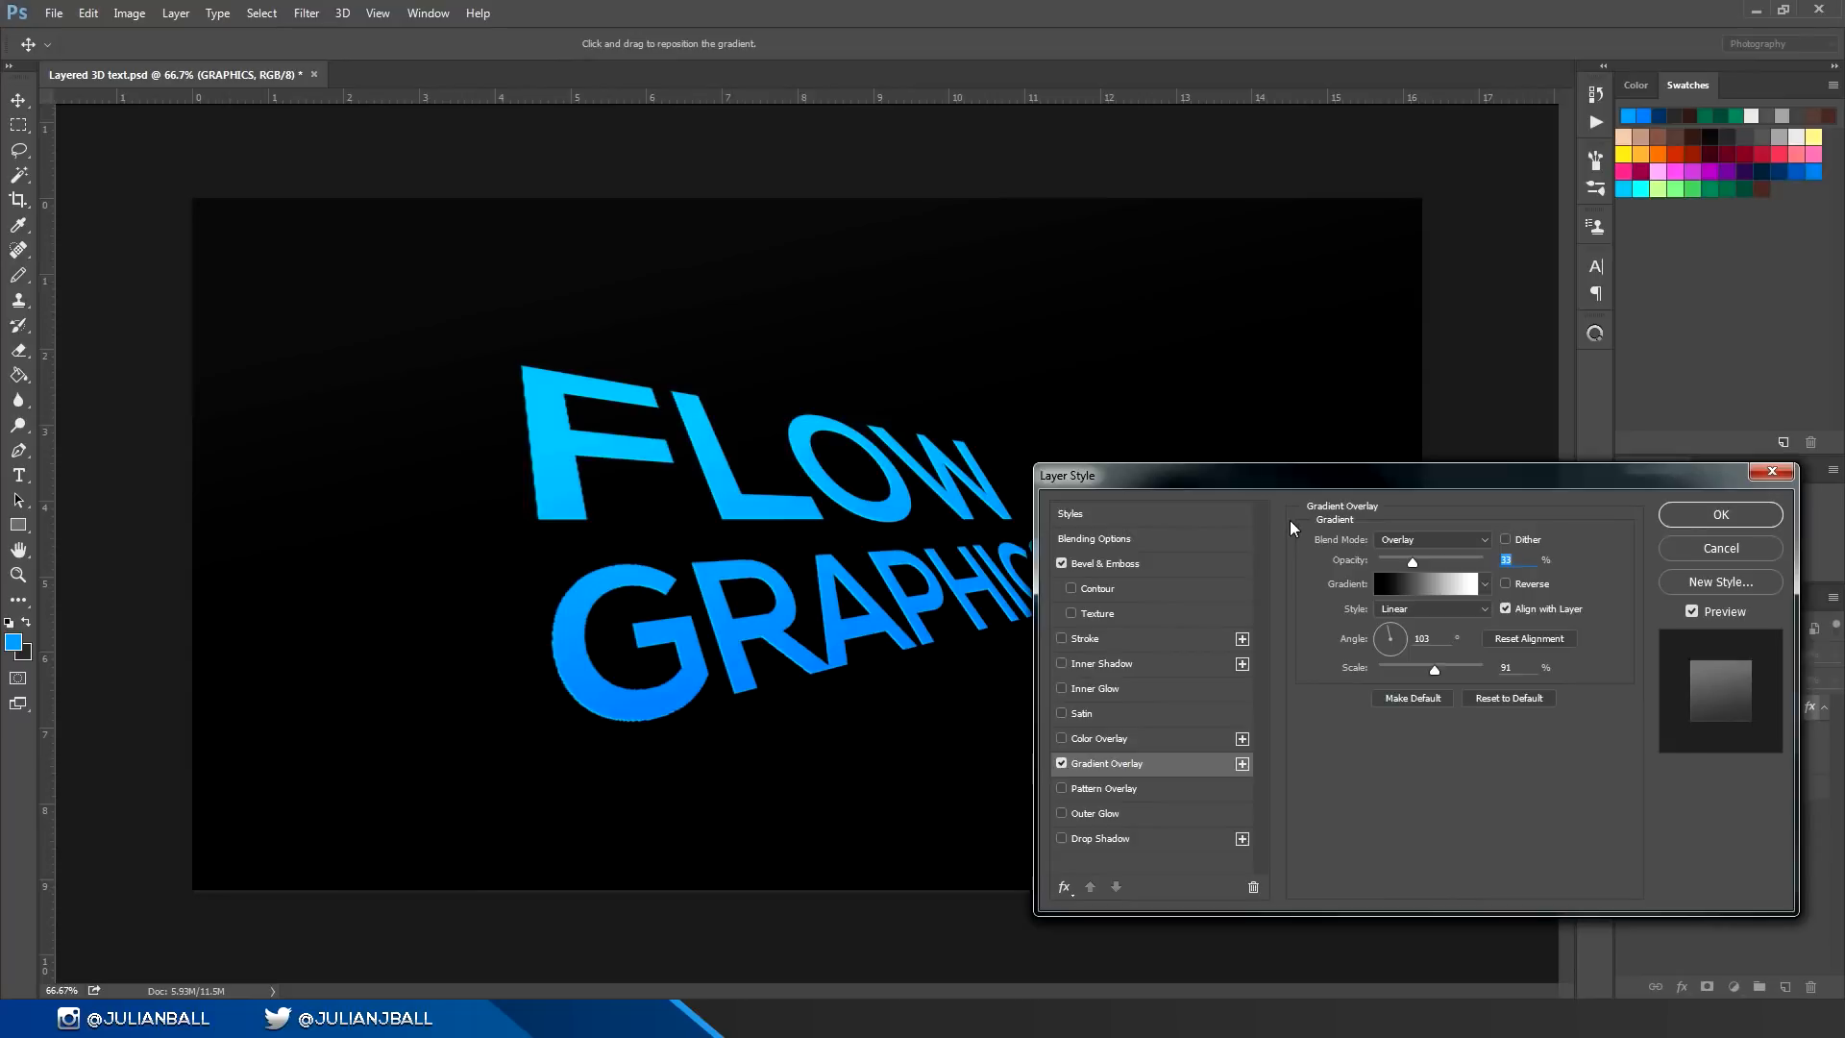
pyautogui.moveTo(1412, 561)
pyautogui.mouseDown()
pyautogui.moveTo(1594, 584)
pyautogui.moveTo(1414, 588)
pyautogui.mouseUp()
pyautogui.click(1720, 515)
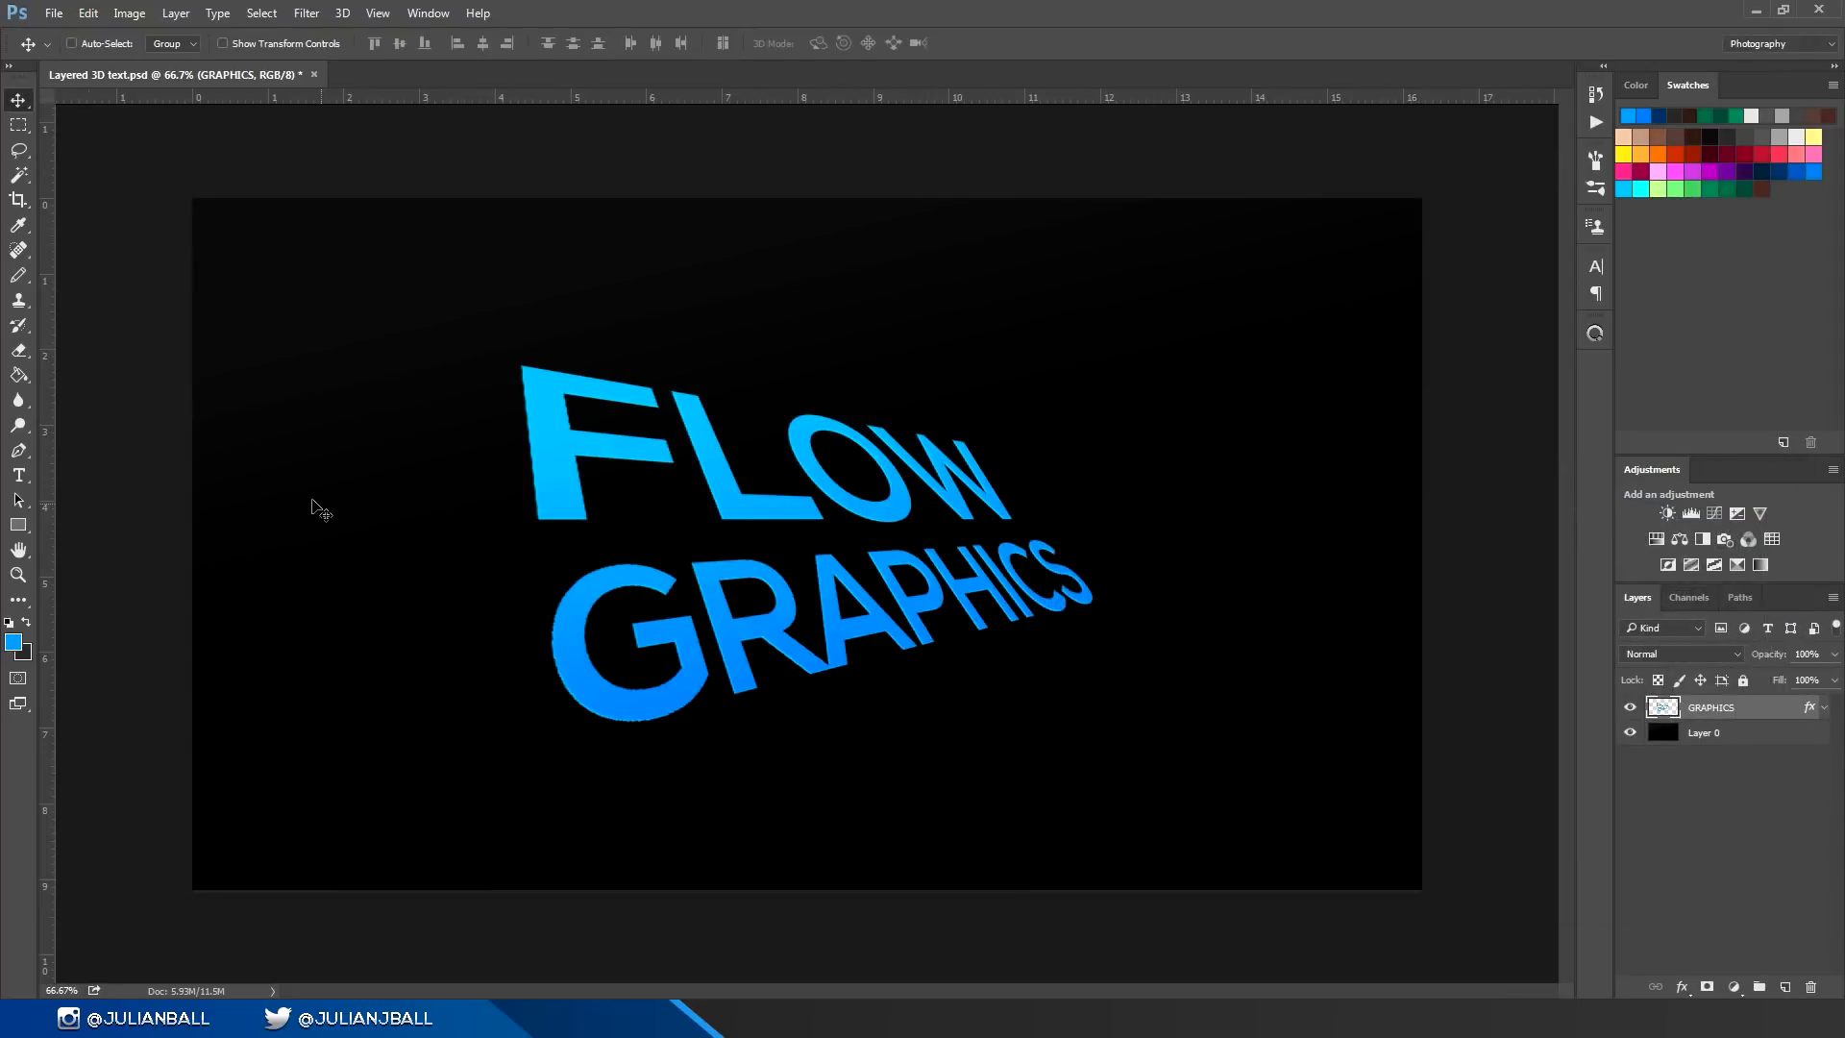
# Step: Duplicate the GRAPHICS layer and rasterize the layer style of the lower original
pyautogui.hotkey('ctrl', '1')
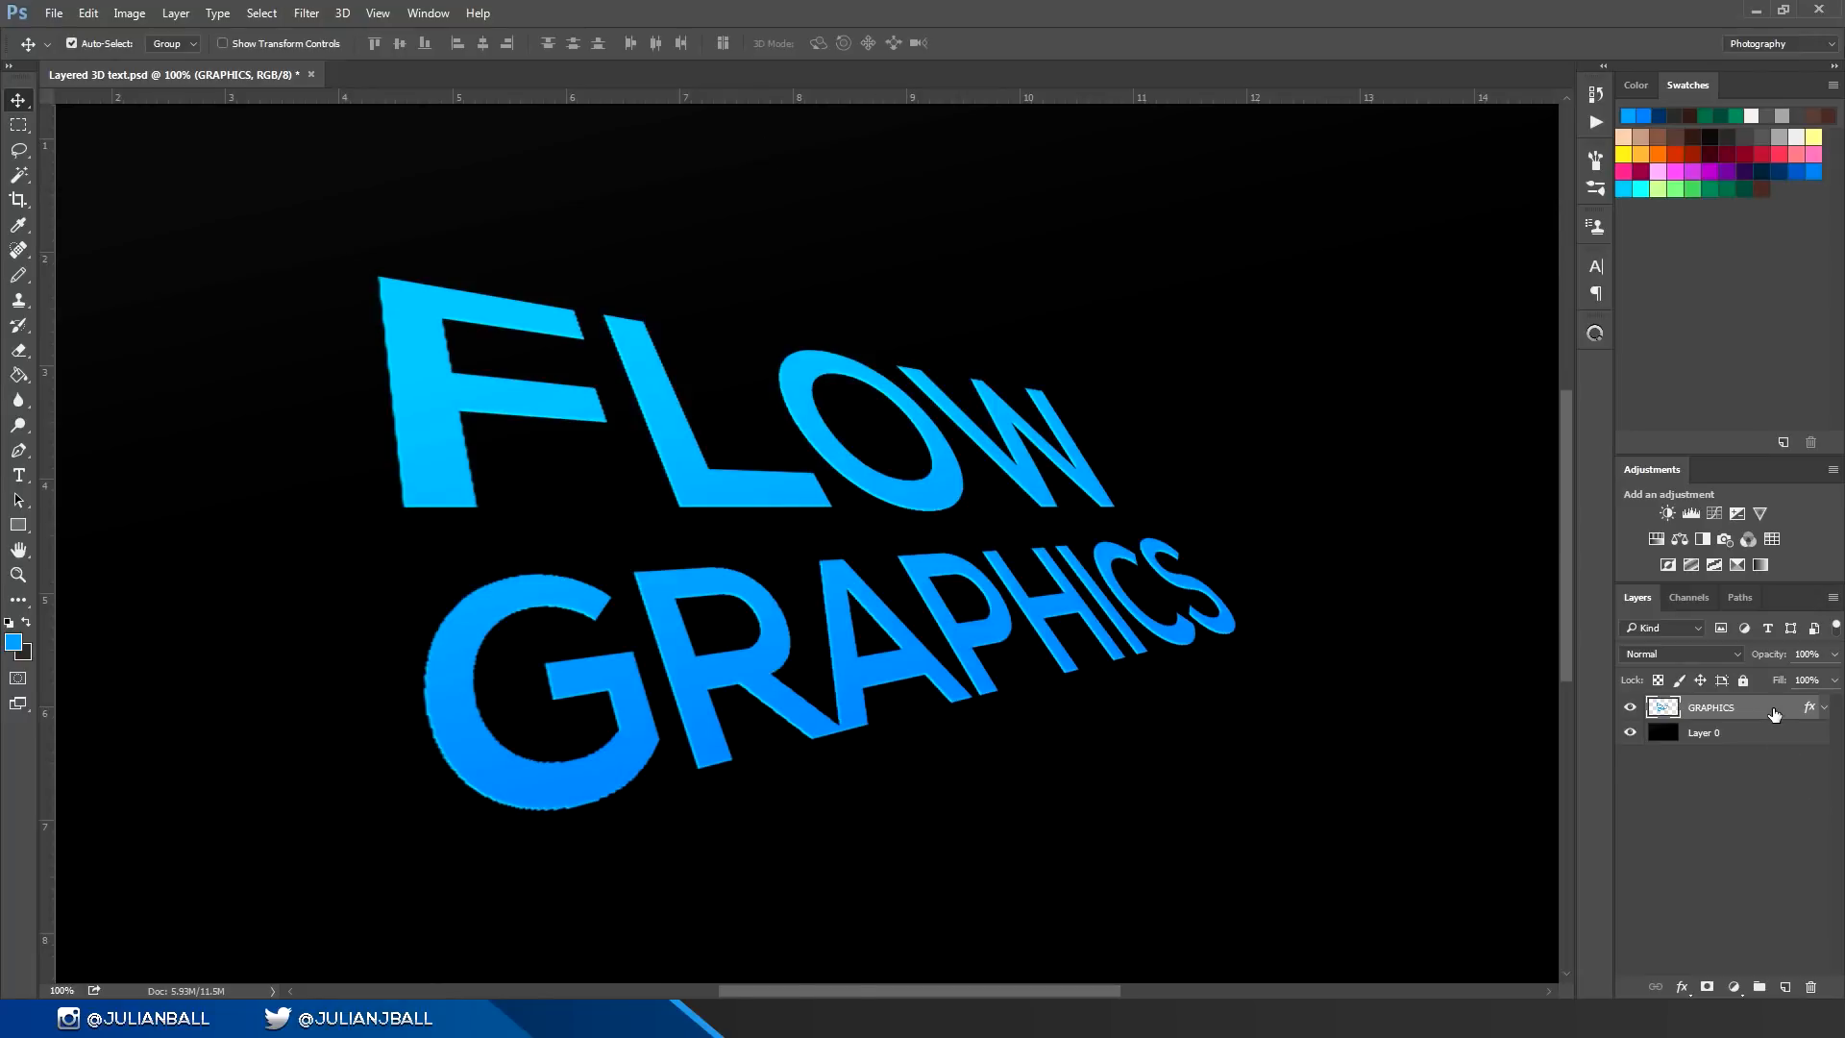
pyautogui.hotkey('ctrl', 'j')
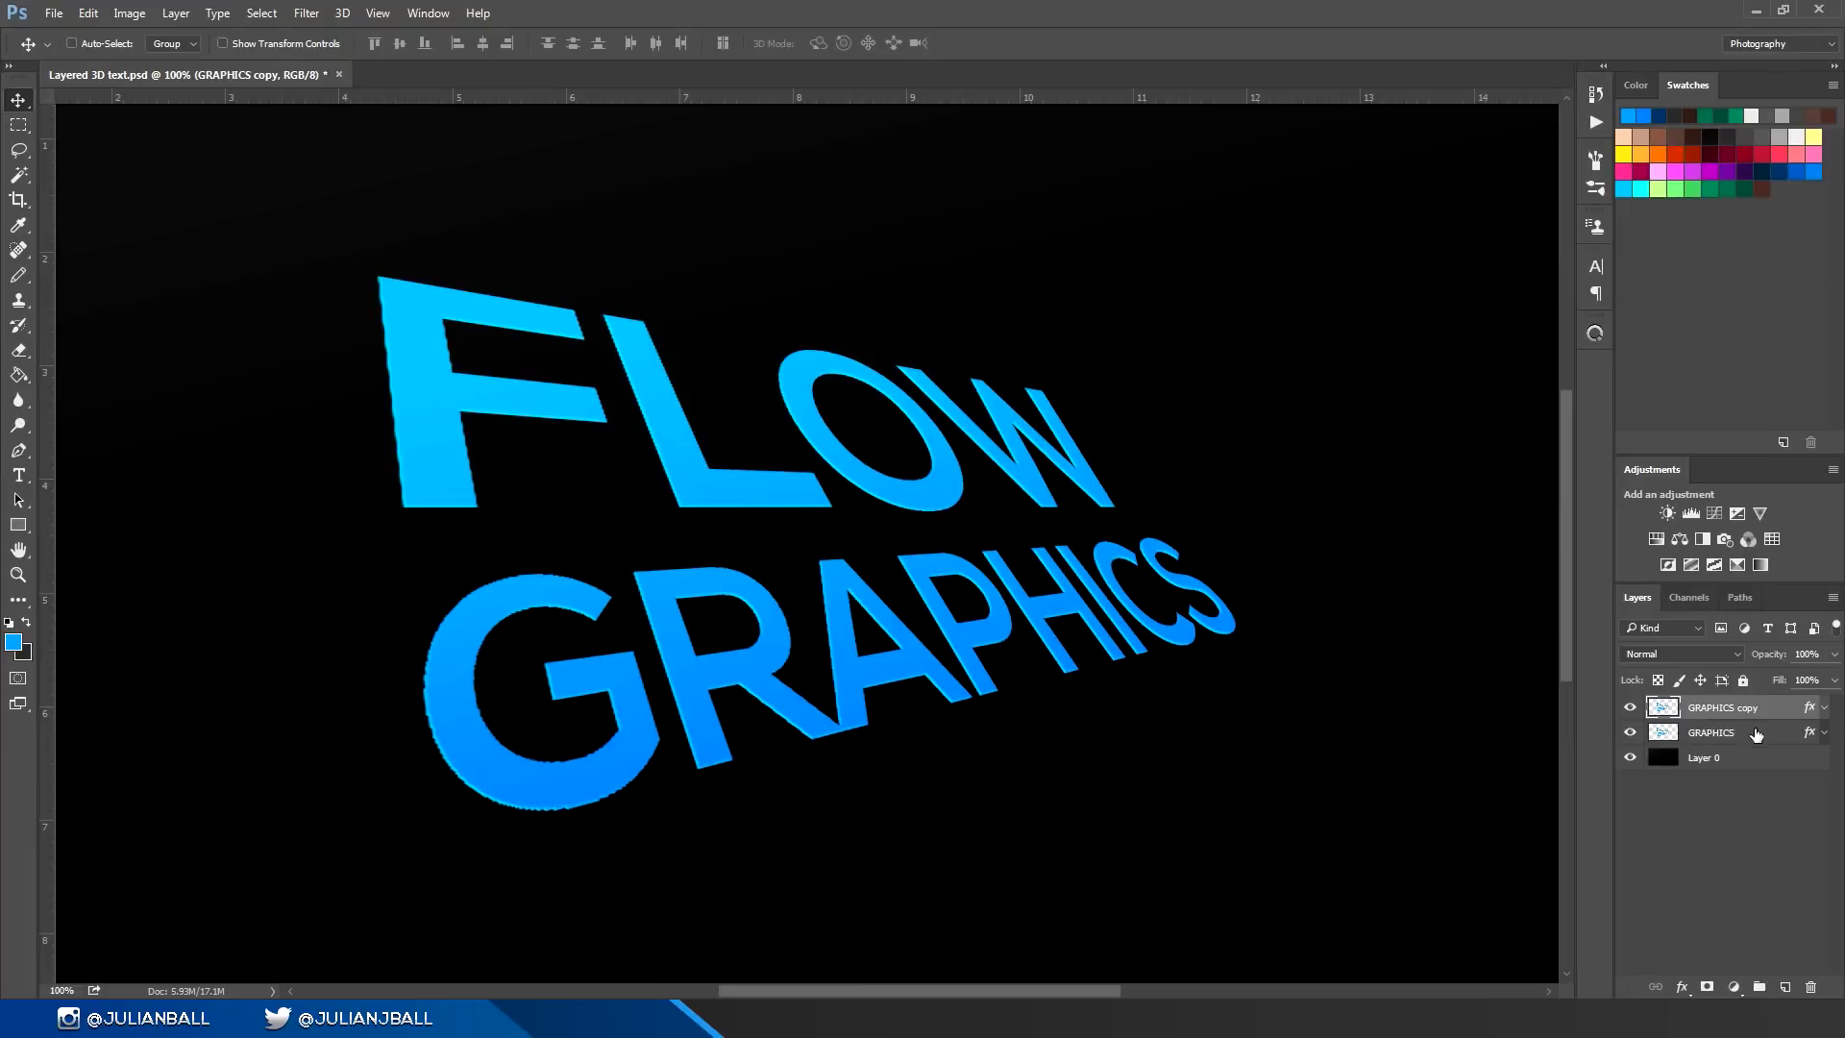
pyautogui.rightClick(1757, 735)
pyautogui.click(1624, 395)
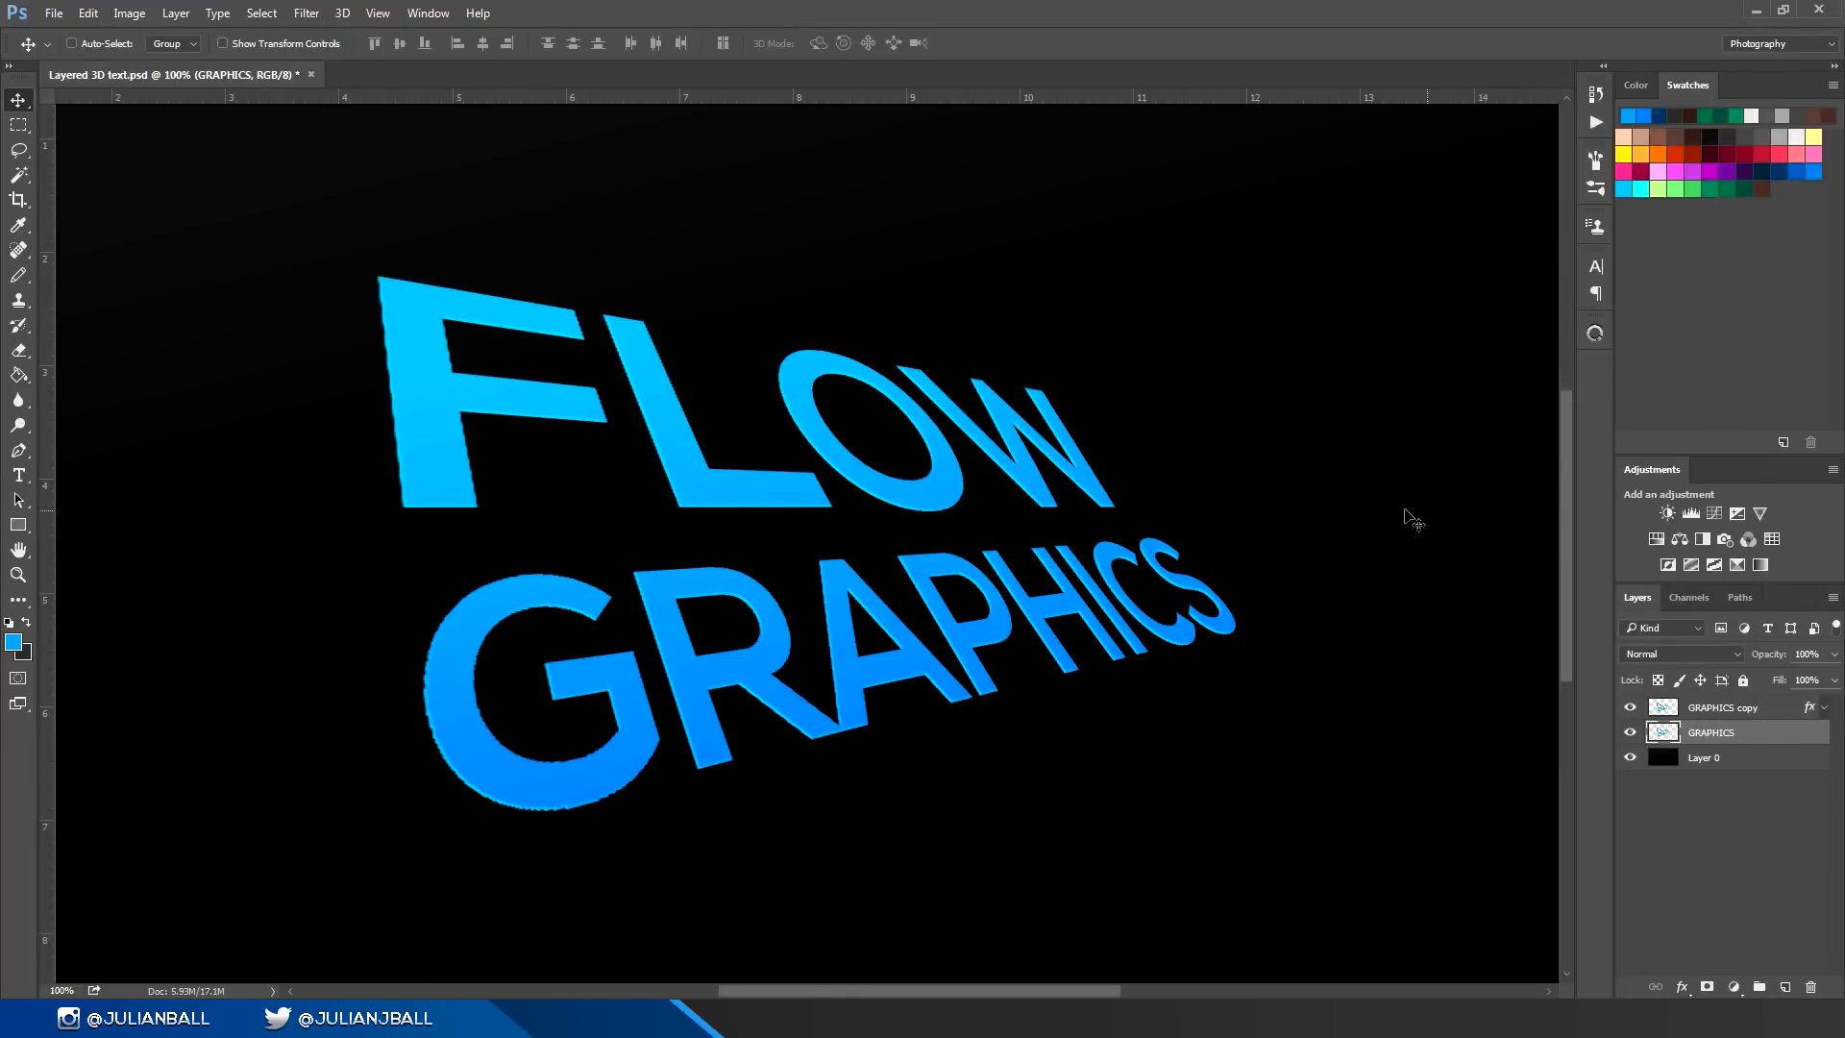
pyautogui.moveTo(716, 533); pyautogui.dragTo(1069, 684)
pyautogui.hotkey('ctrl', 'z')
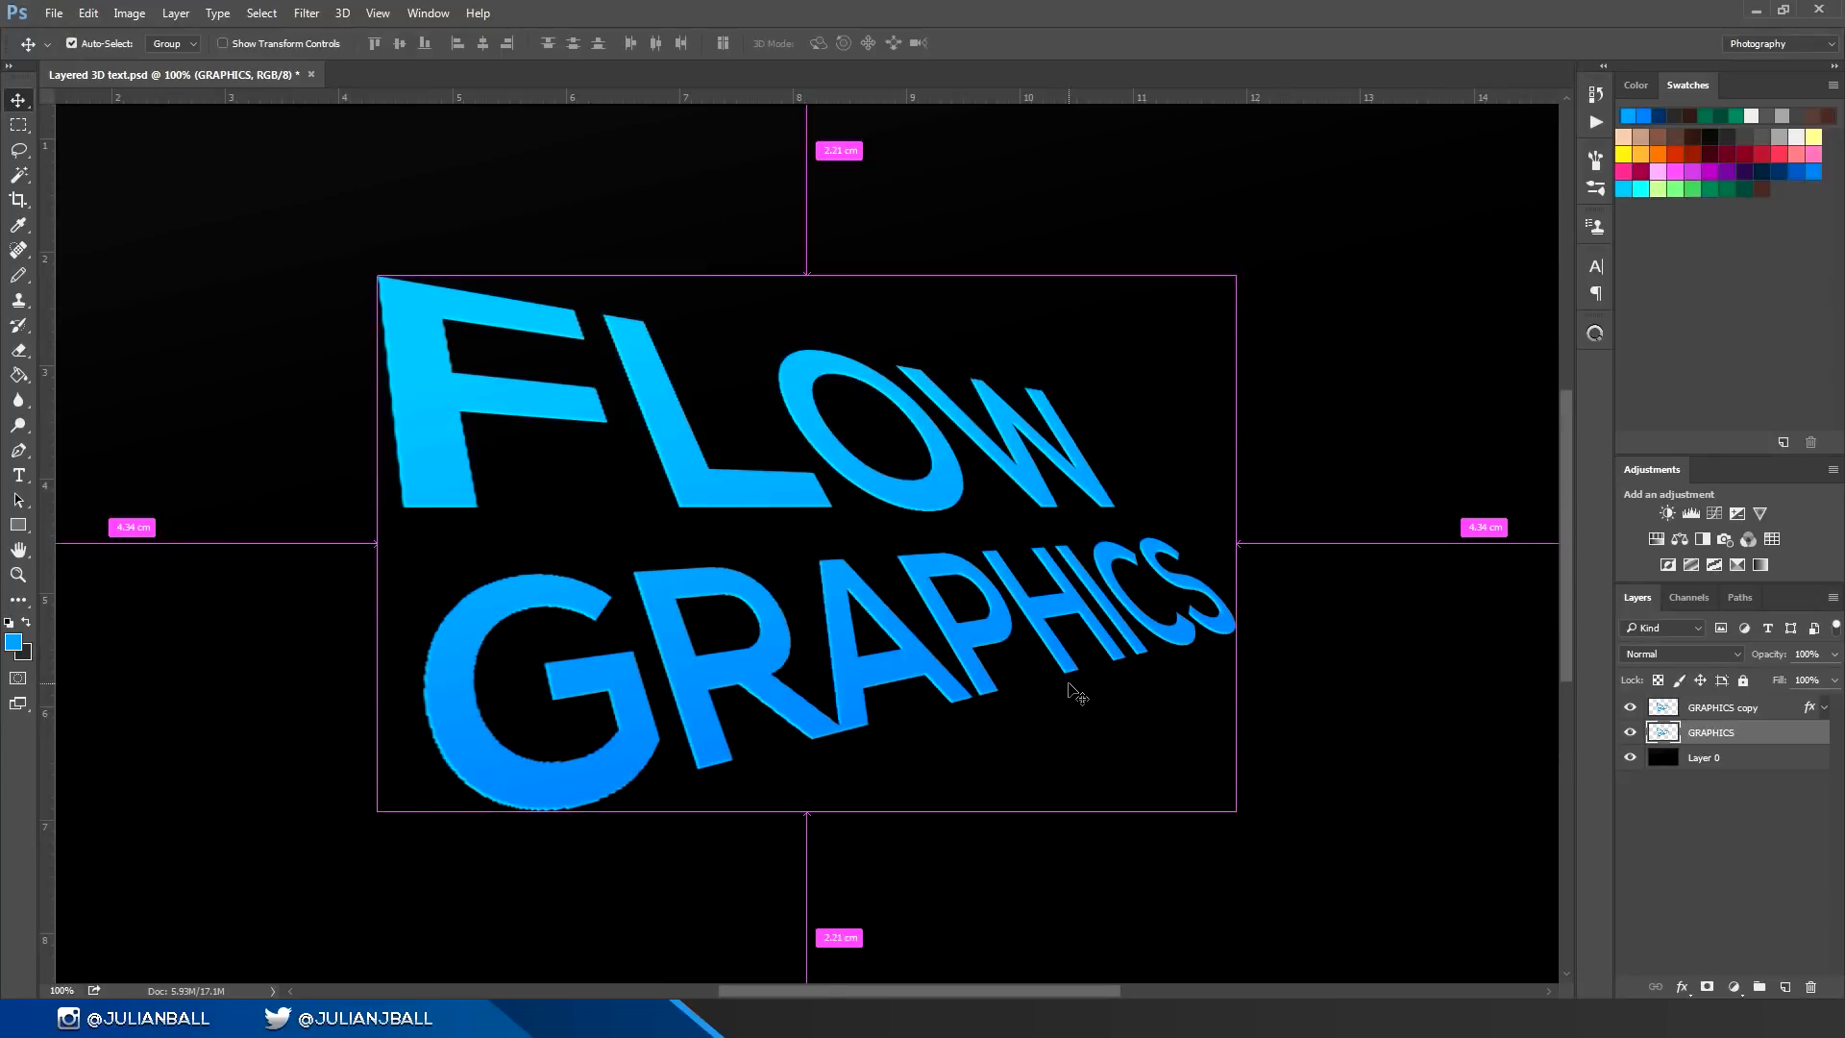
# Step: Darken the lower GRAPHICS layer with Hue/Saturation by setting the lightness to -15
pyautogui.hotkey('ctrl', 'u')
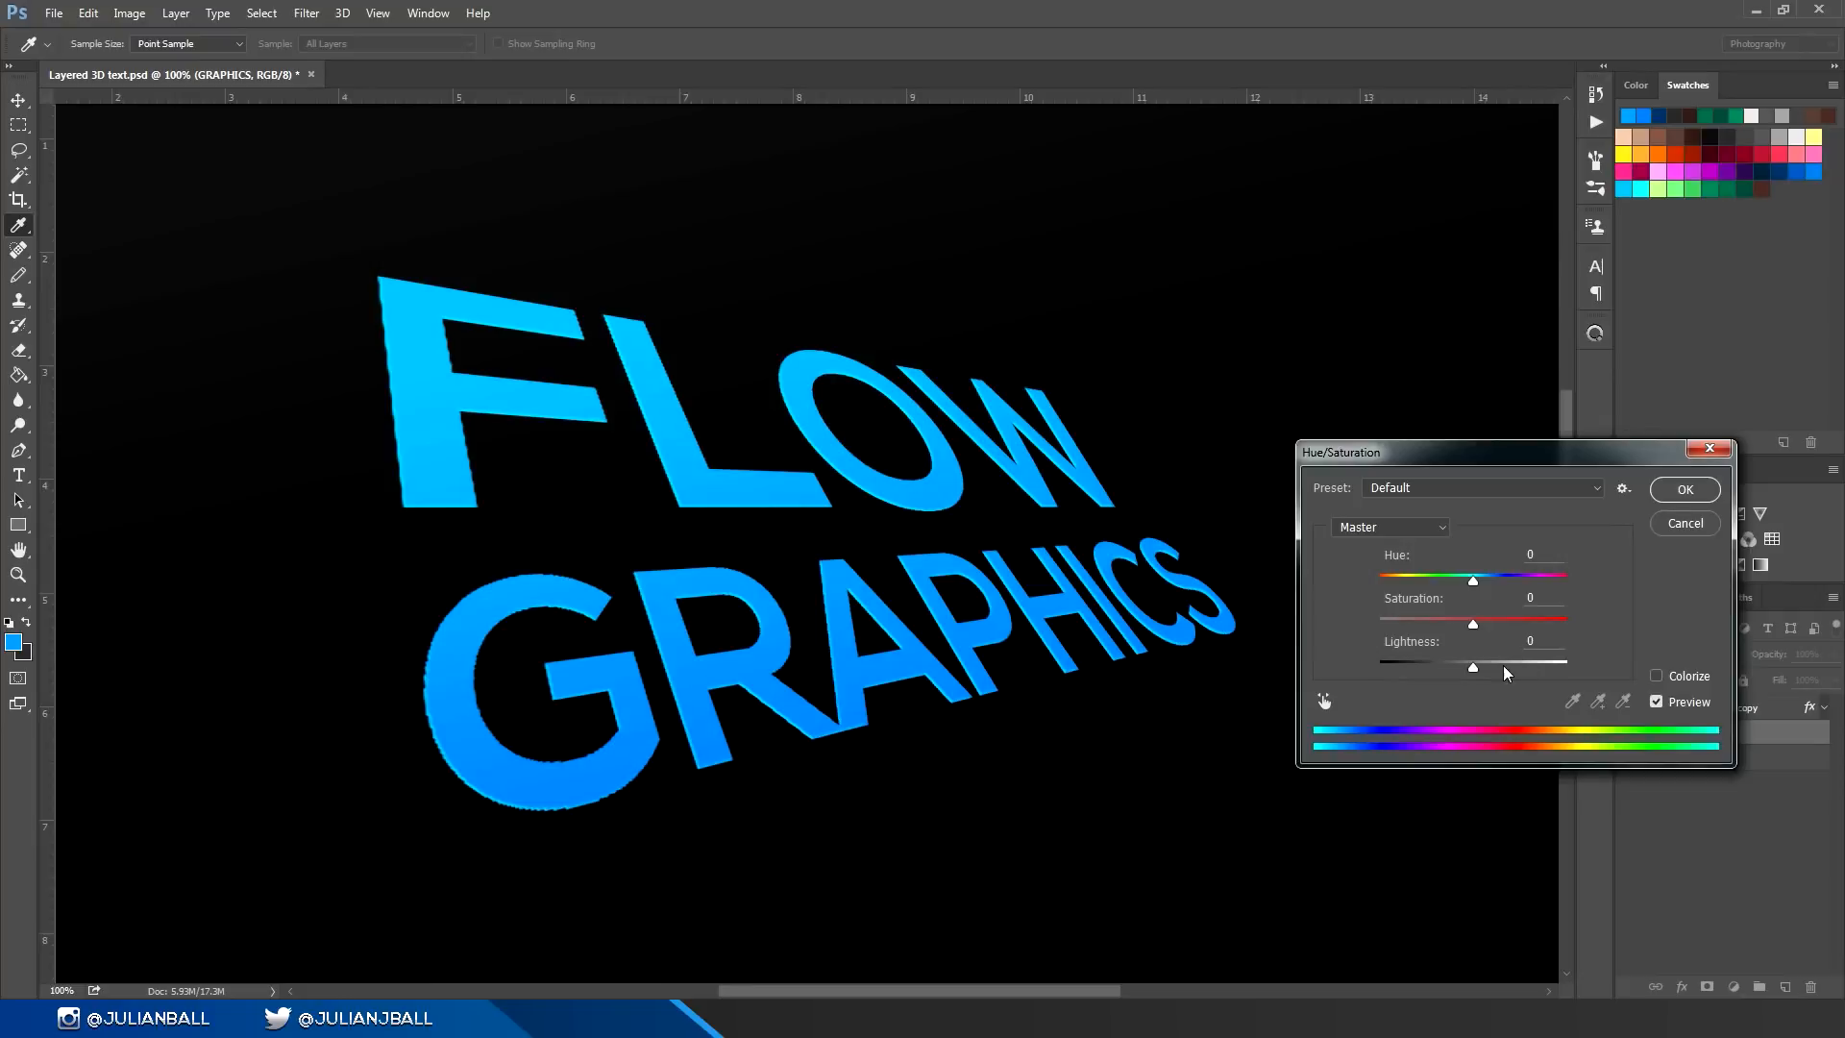
pyautogui.moveTo(1475, 663); pyautogui.dragTo(1463, 665)
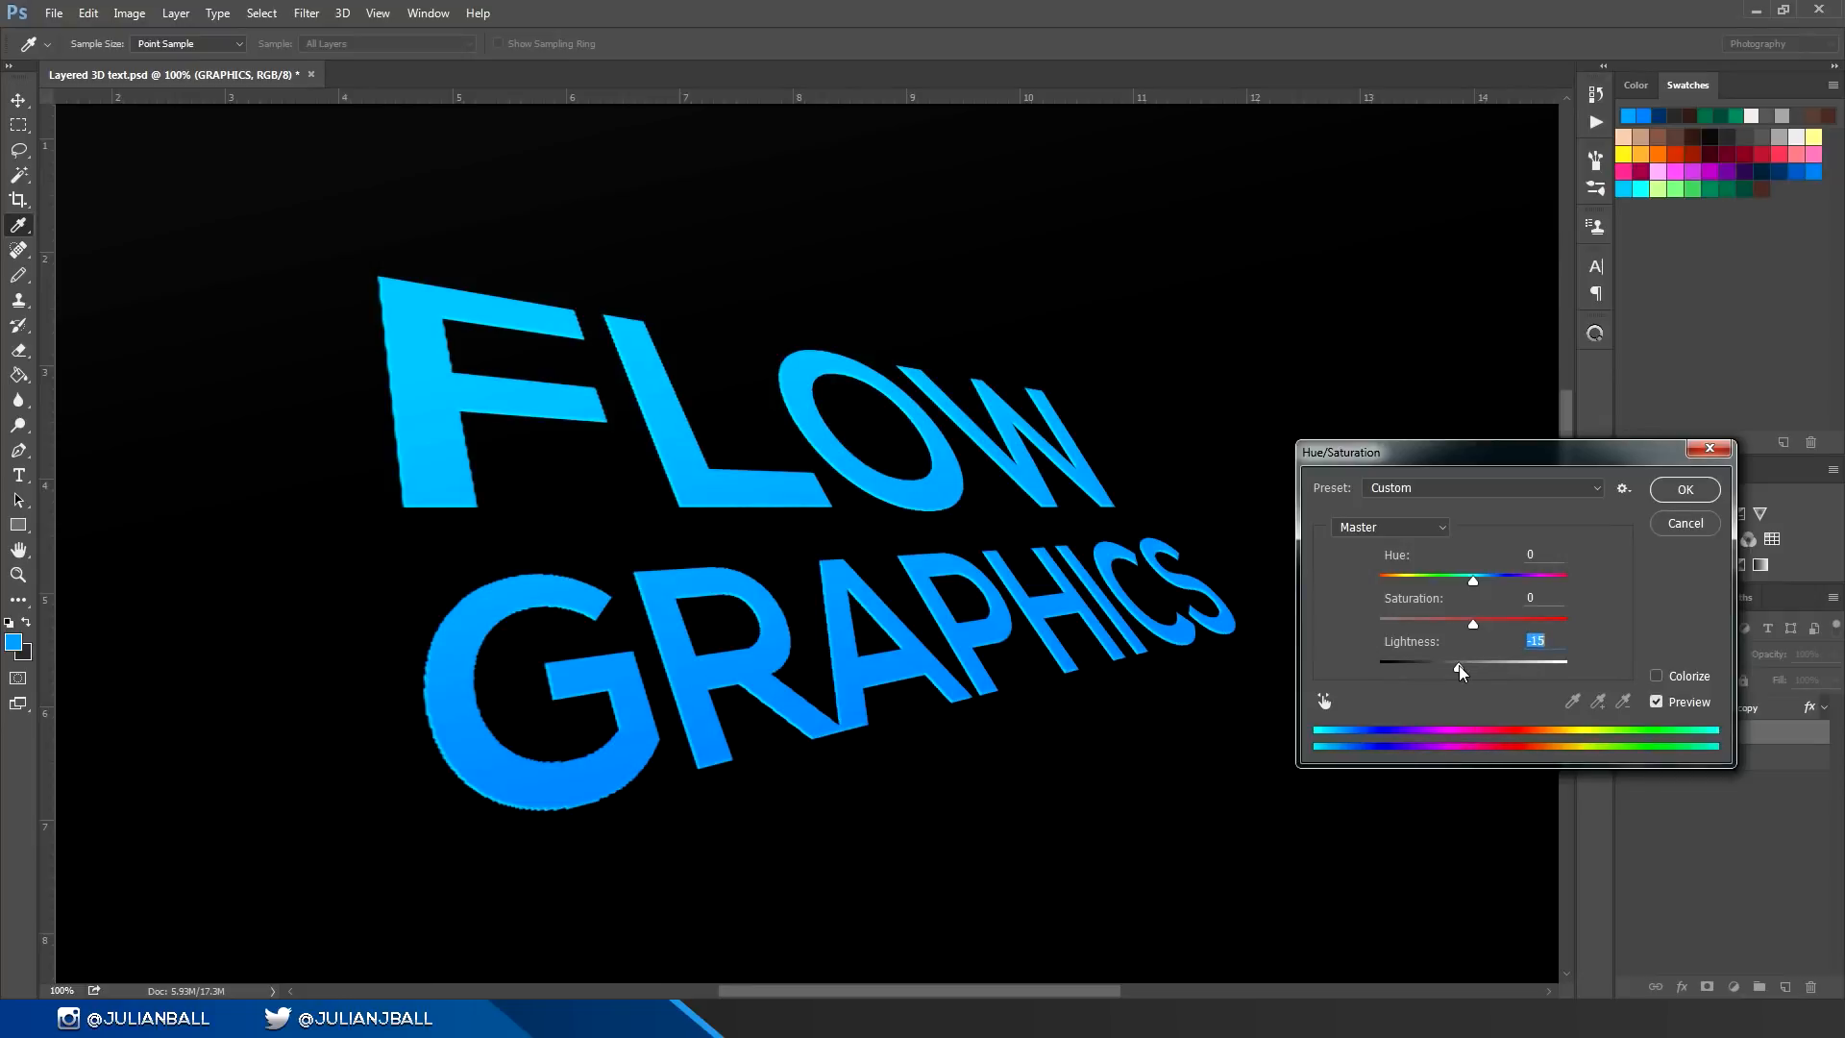
pyautogui.click(1686, 490)
pyautogui.press('v')
# Step: Offset the darkened GRAPHICS layer very slightly down and to the left of the text above it
pyautogui.moveTo(988, 520); pyautogui.dragTo(984, 513)
pyautogui.press('ctrl')
pyautogui.moveTo(1145, 599); pyautogui.dragTo(1145, 606)
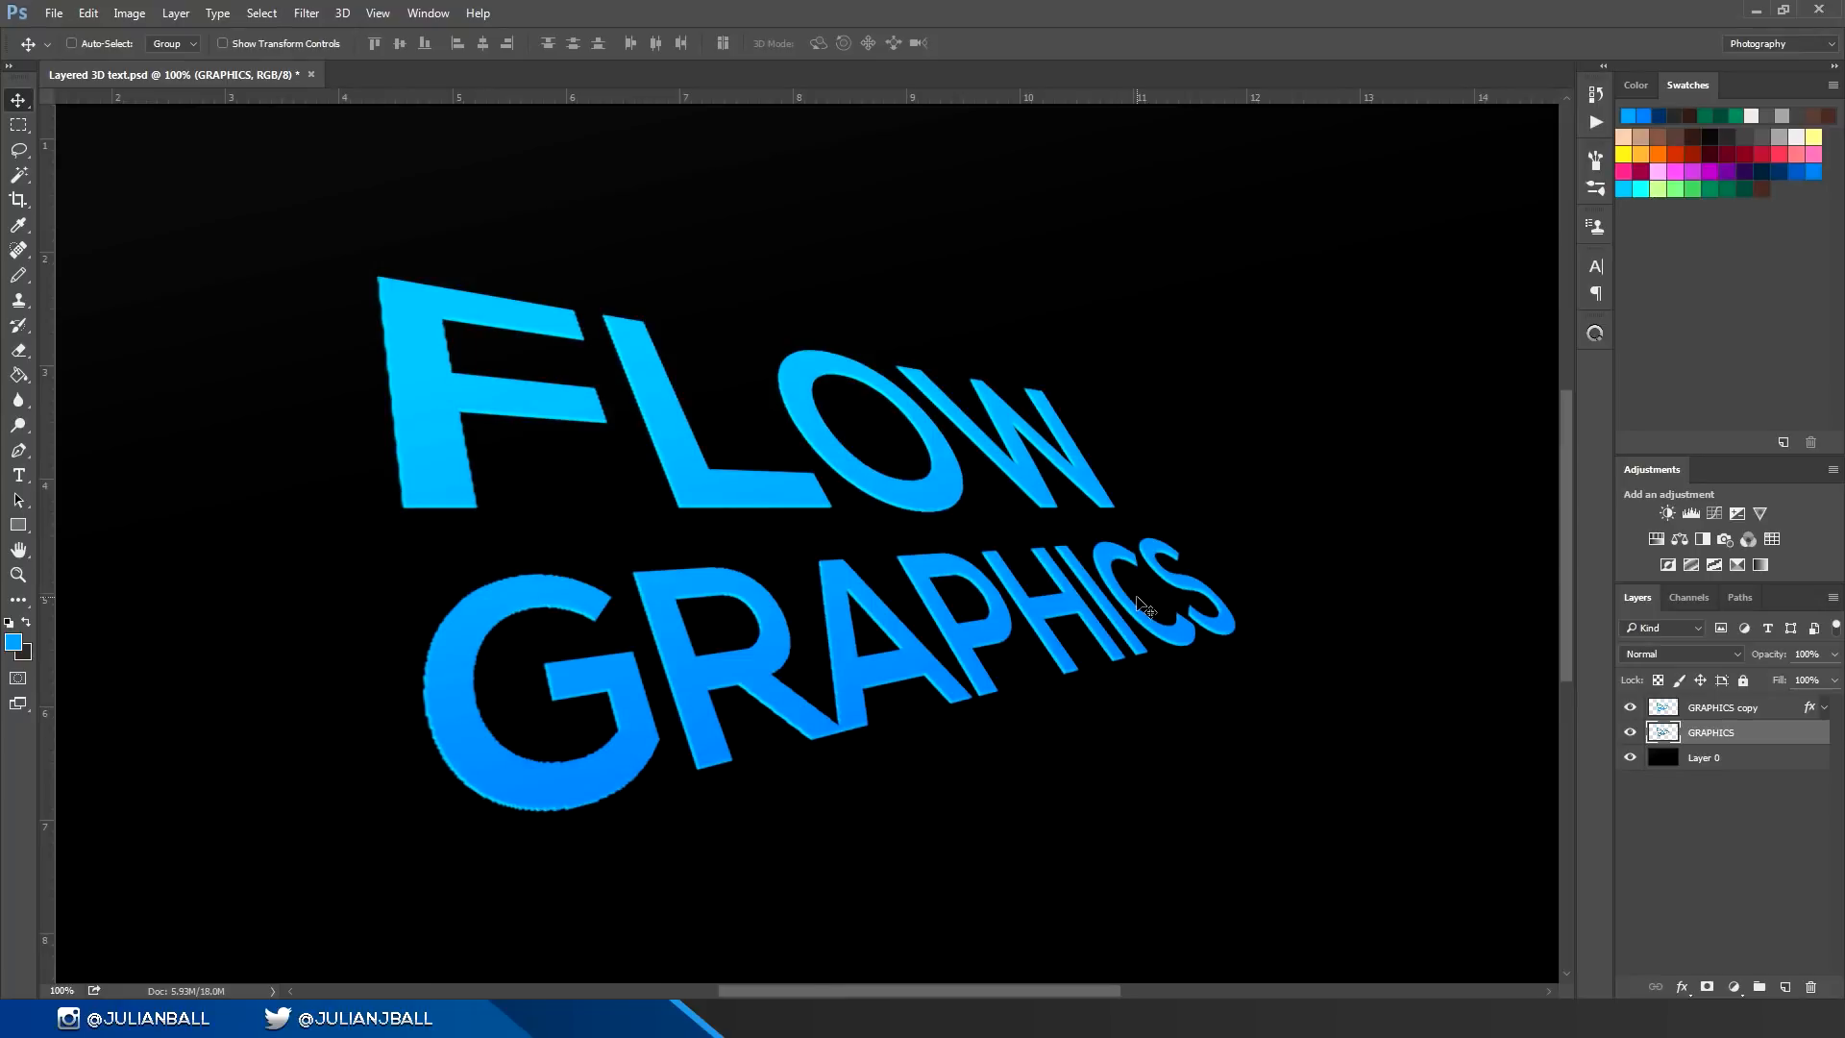
pyautogui.press('ctrl')
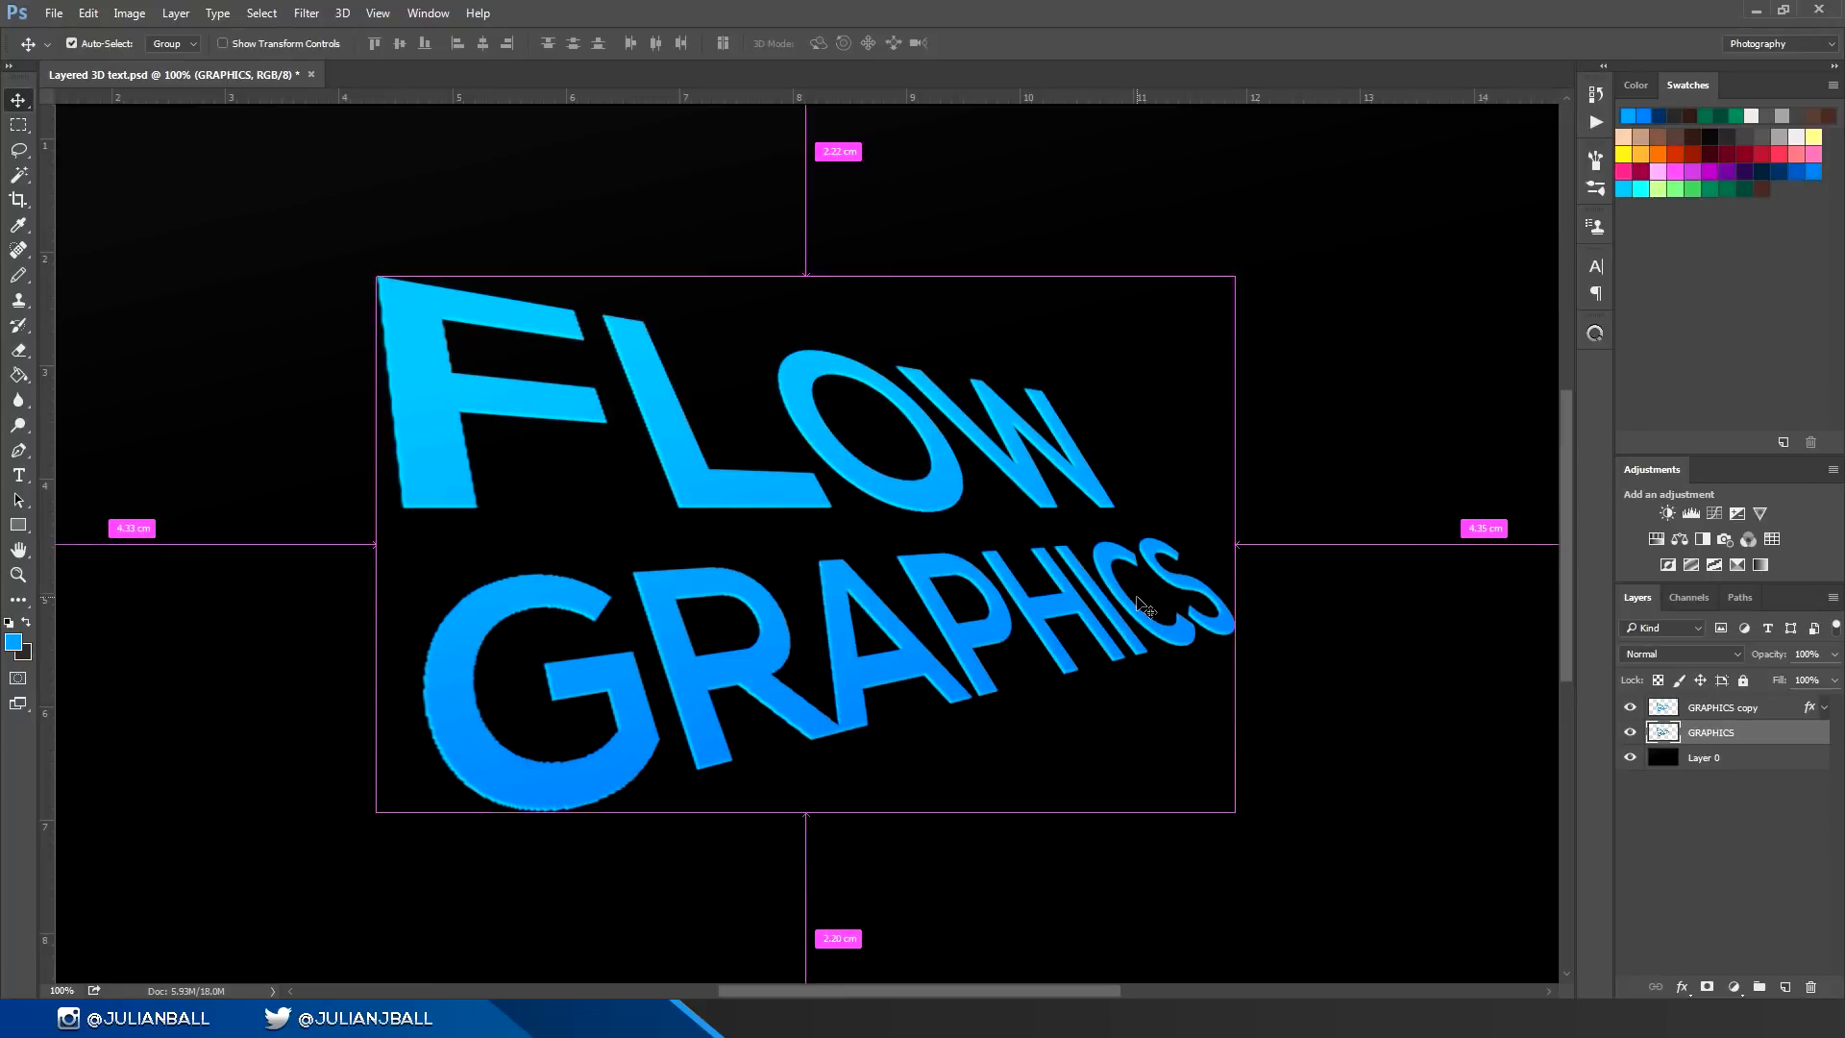
# Step: Build the text's 3D depth by repeatedly duplicating the lower GRAPHICS layer, nudging the copy one pixel down and left, and merging it down
pyautogui.hotkey('ctrl', 'j')
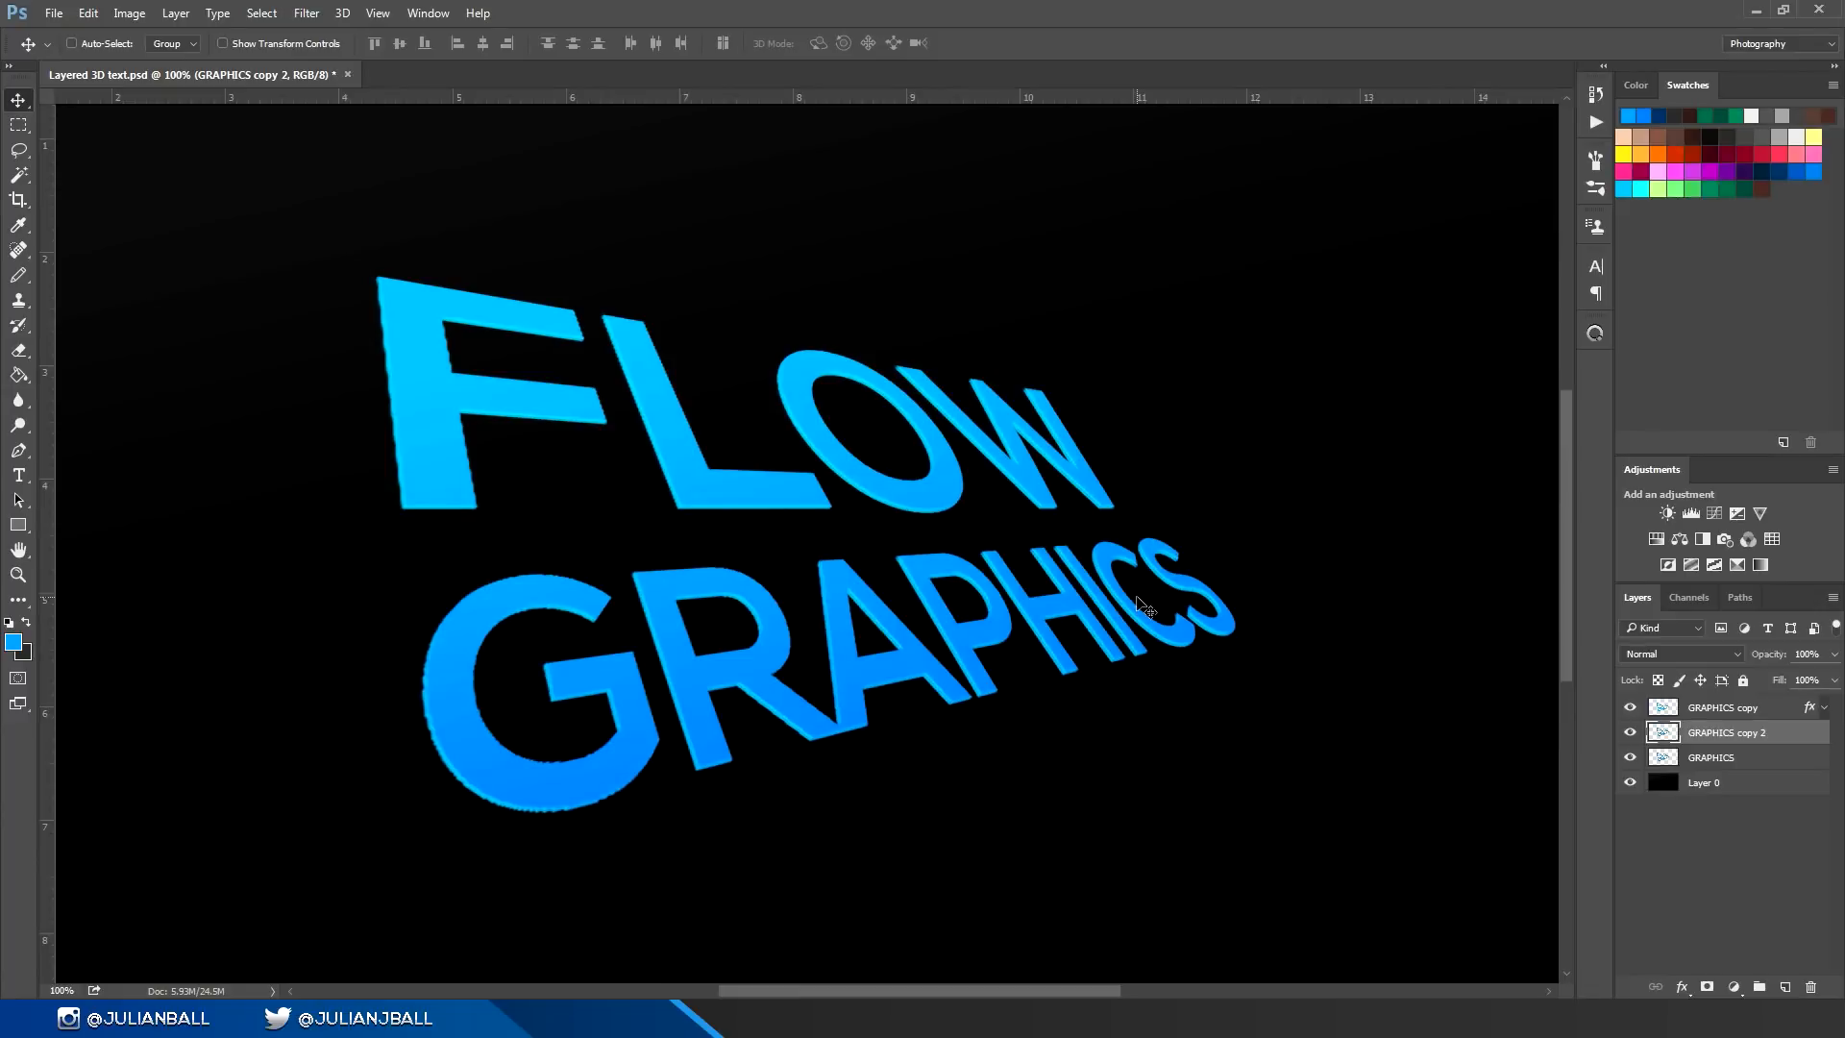
pyautogui.press('ctrl')
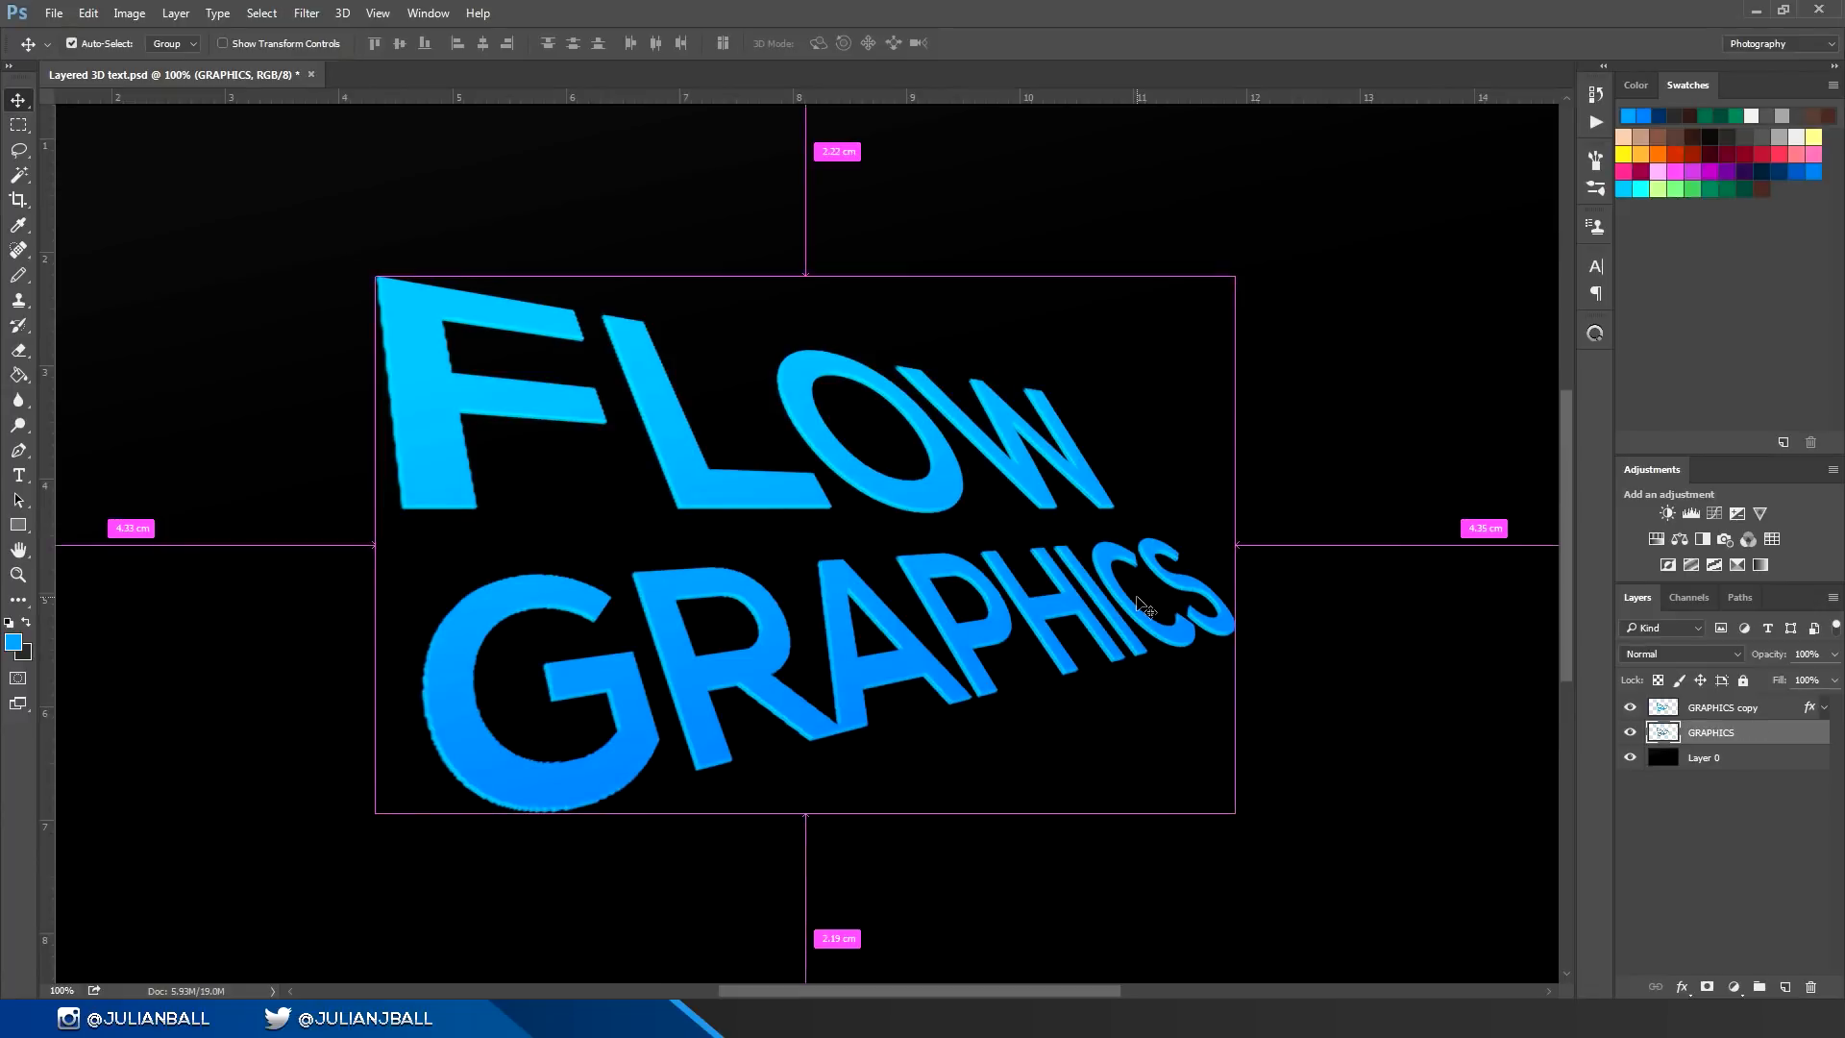
pyautogui.press('Down')
pyautogui.press('Left')
pyautogui.hotkey('ctrl', 'e')
pyautogui.hotkey('ctrl', 'j')
pyautogui.press('Down')
pyautogui.press('Left')
pyautogui.hotkey('ctrl', 'e')
pyautogui.hotkey('ctrl', 'j')
pyautogui.press('Down')
pyautogui.press('Left')
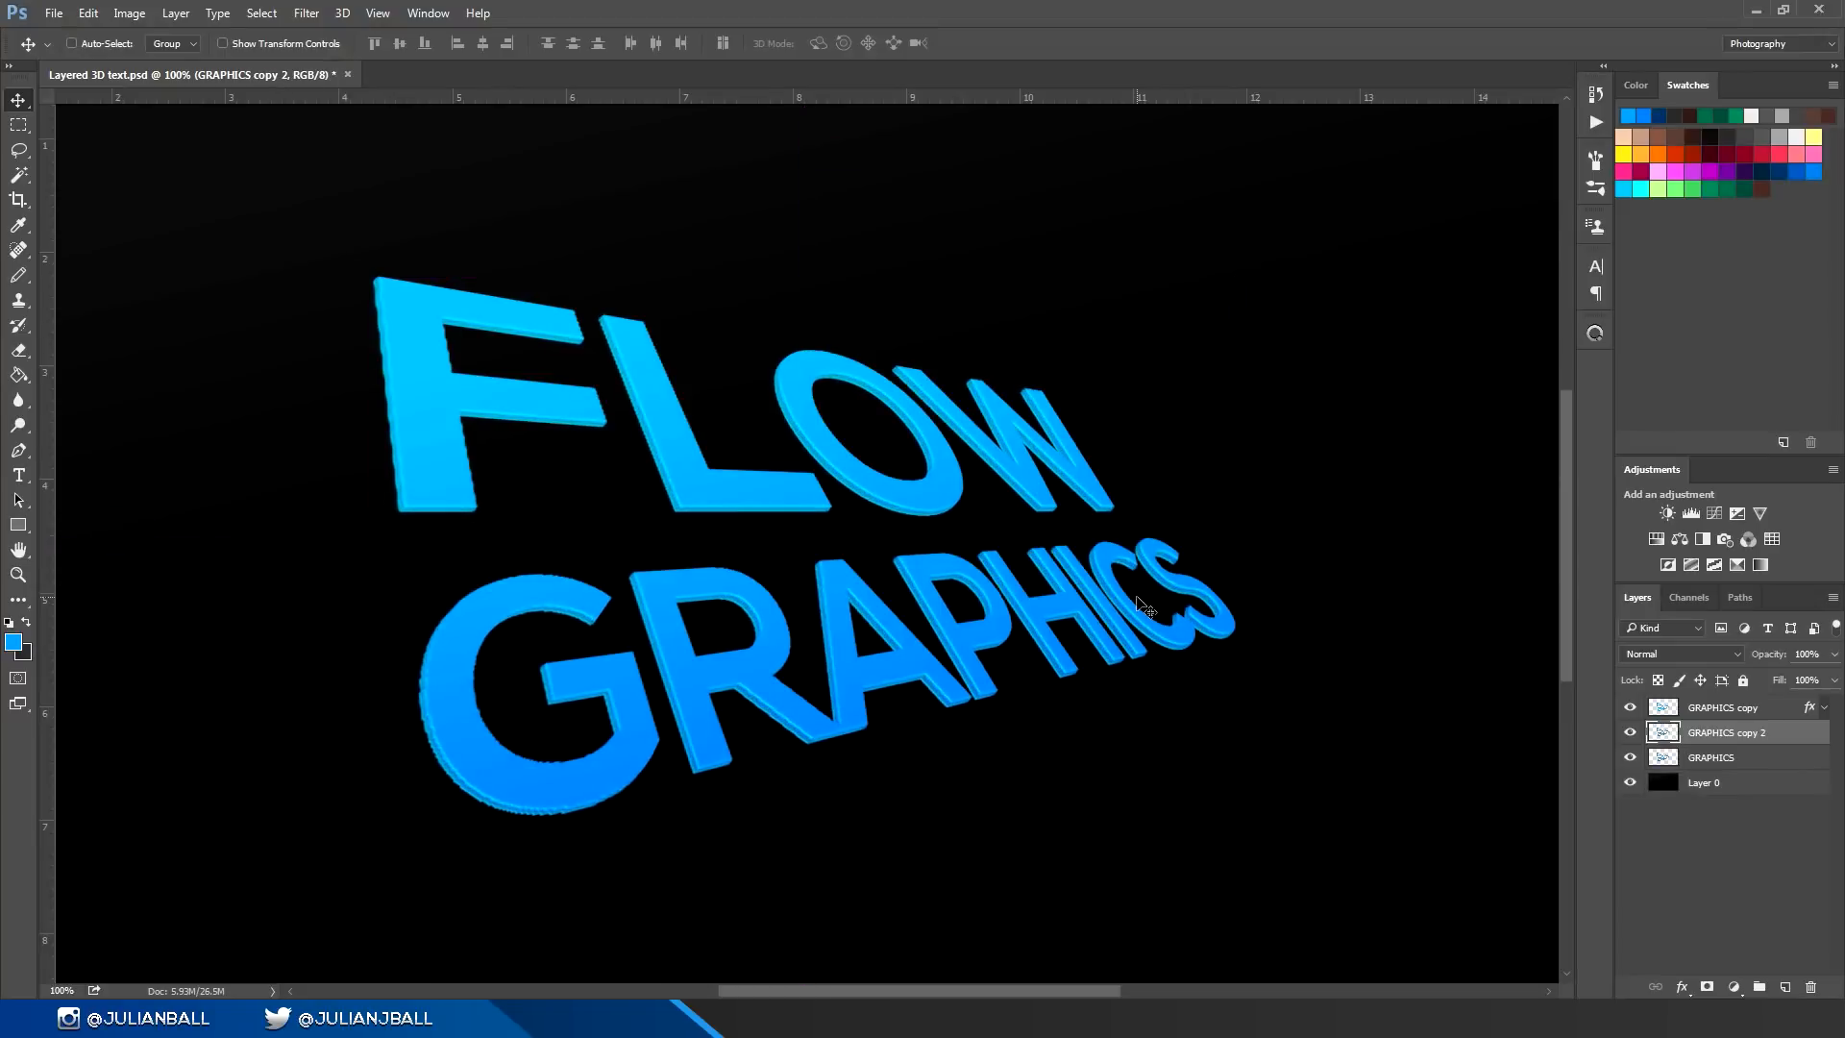
pyautogui.hotkey('ctrl', 'e')
pyautogui.hotkey('ctrl', 'j')
pyautogui.press('Down')
pyautogui.press('Left')
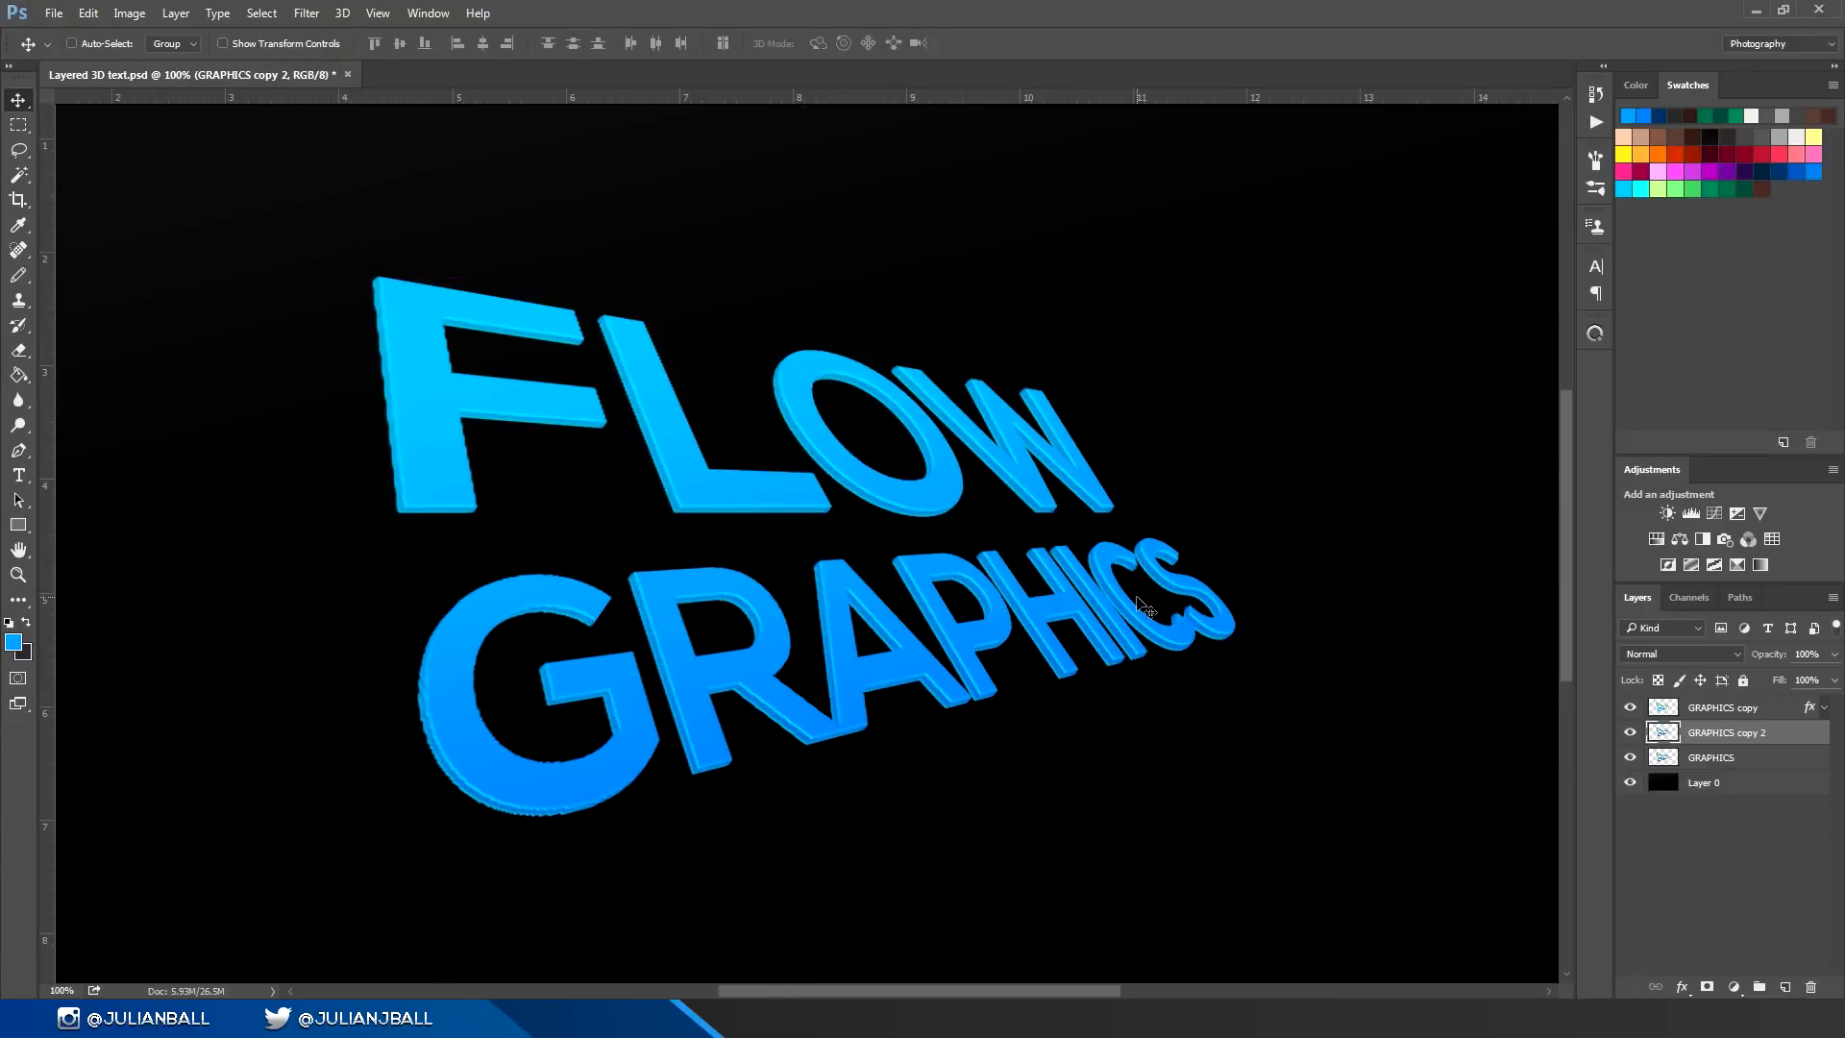
pyautogui.hotkey('ctrl', 'e')
pyautogui.hotkey('ctrl', 'j')
pyautogui.press('Down')
pyautogui.press('Left')
pyautogui.hotkey('ctrl', 'e')
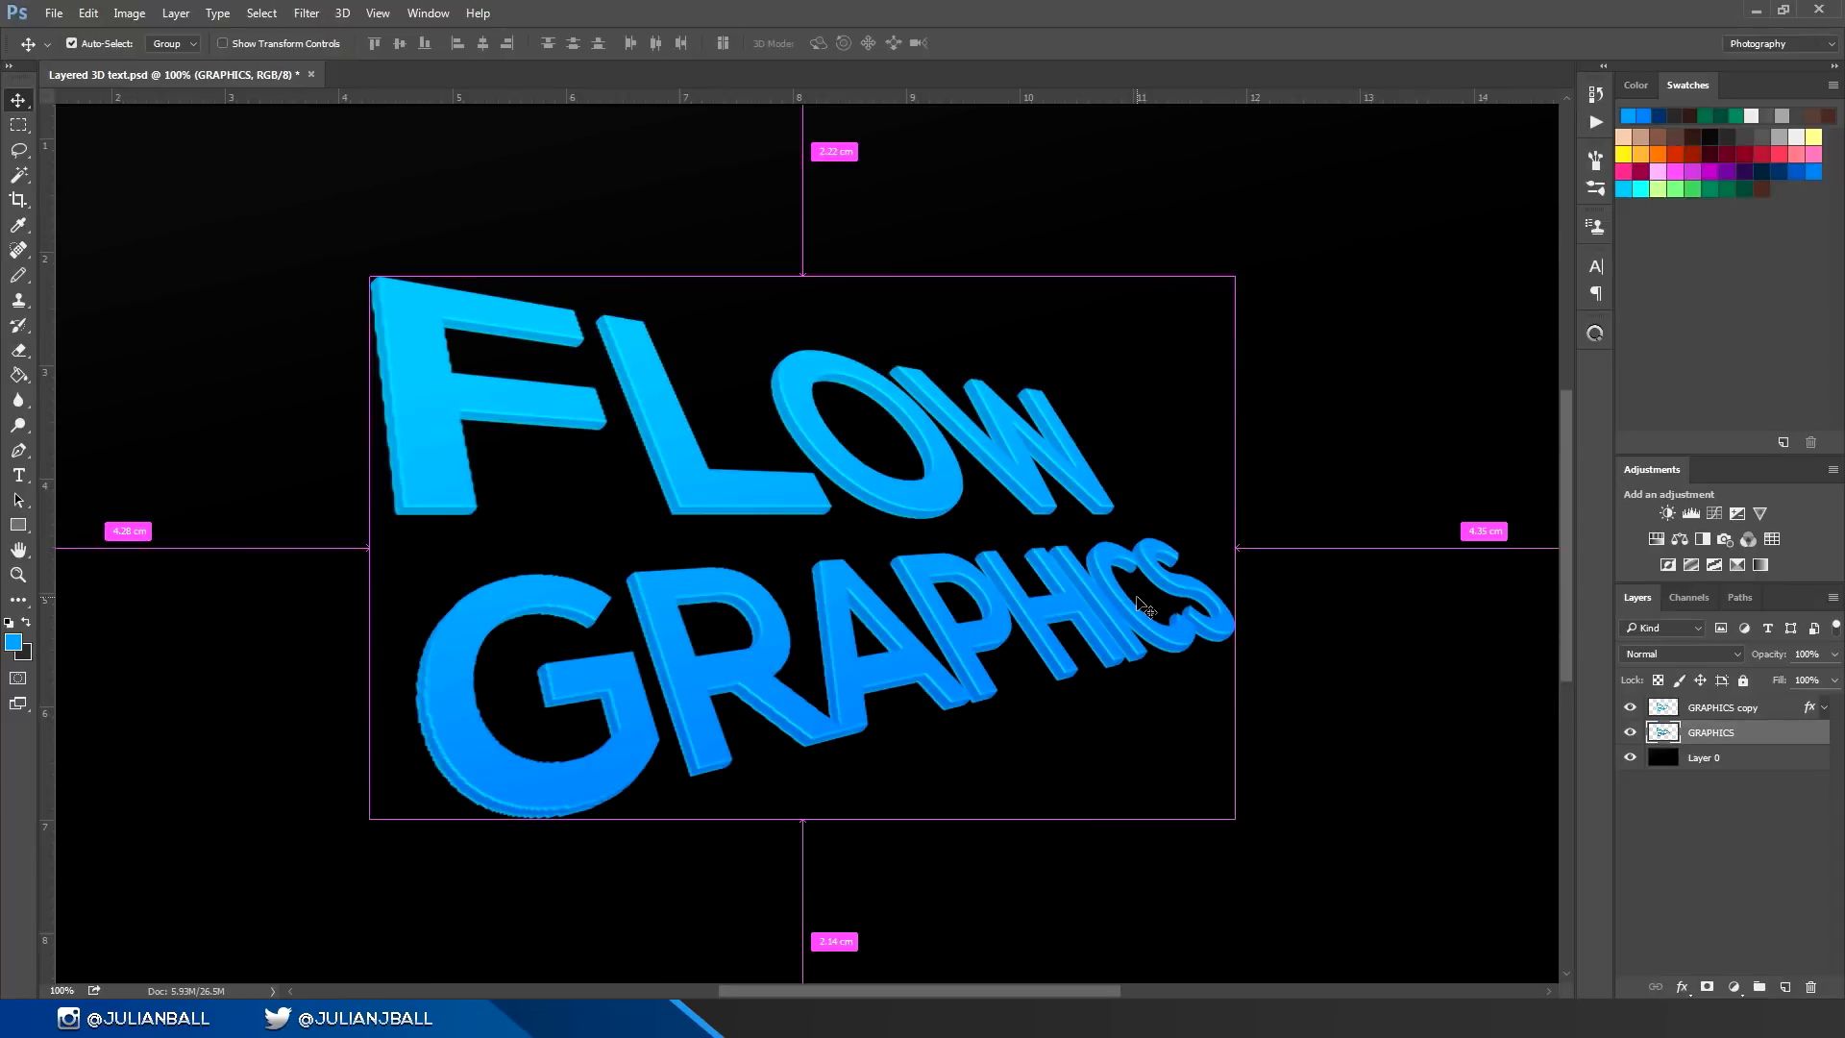
pyautogui.hotkey('ctrl', 'j')
pyautogui.press('Down')
pyautogui.press('Left')
pyautogui.hotkey('ctrl', 'e')
pyautogui.hotkey('ctrl', 'j')
pyautogui.press('Down')
pyautogui.press('Left')
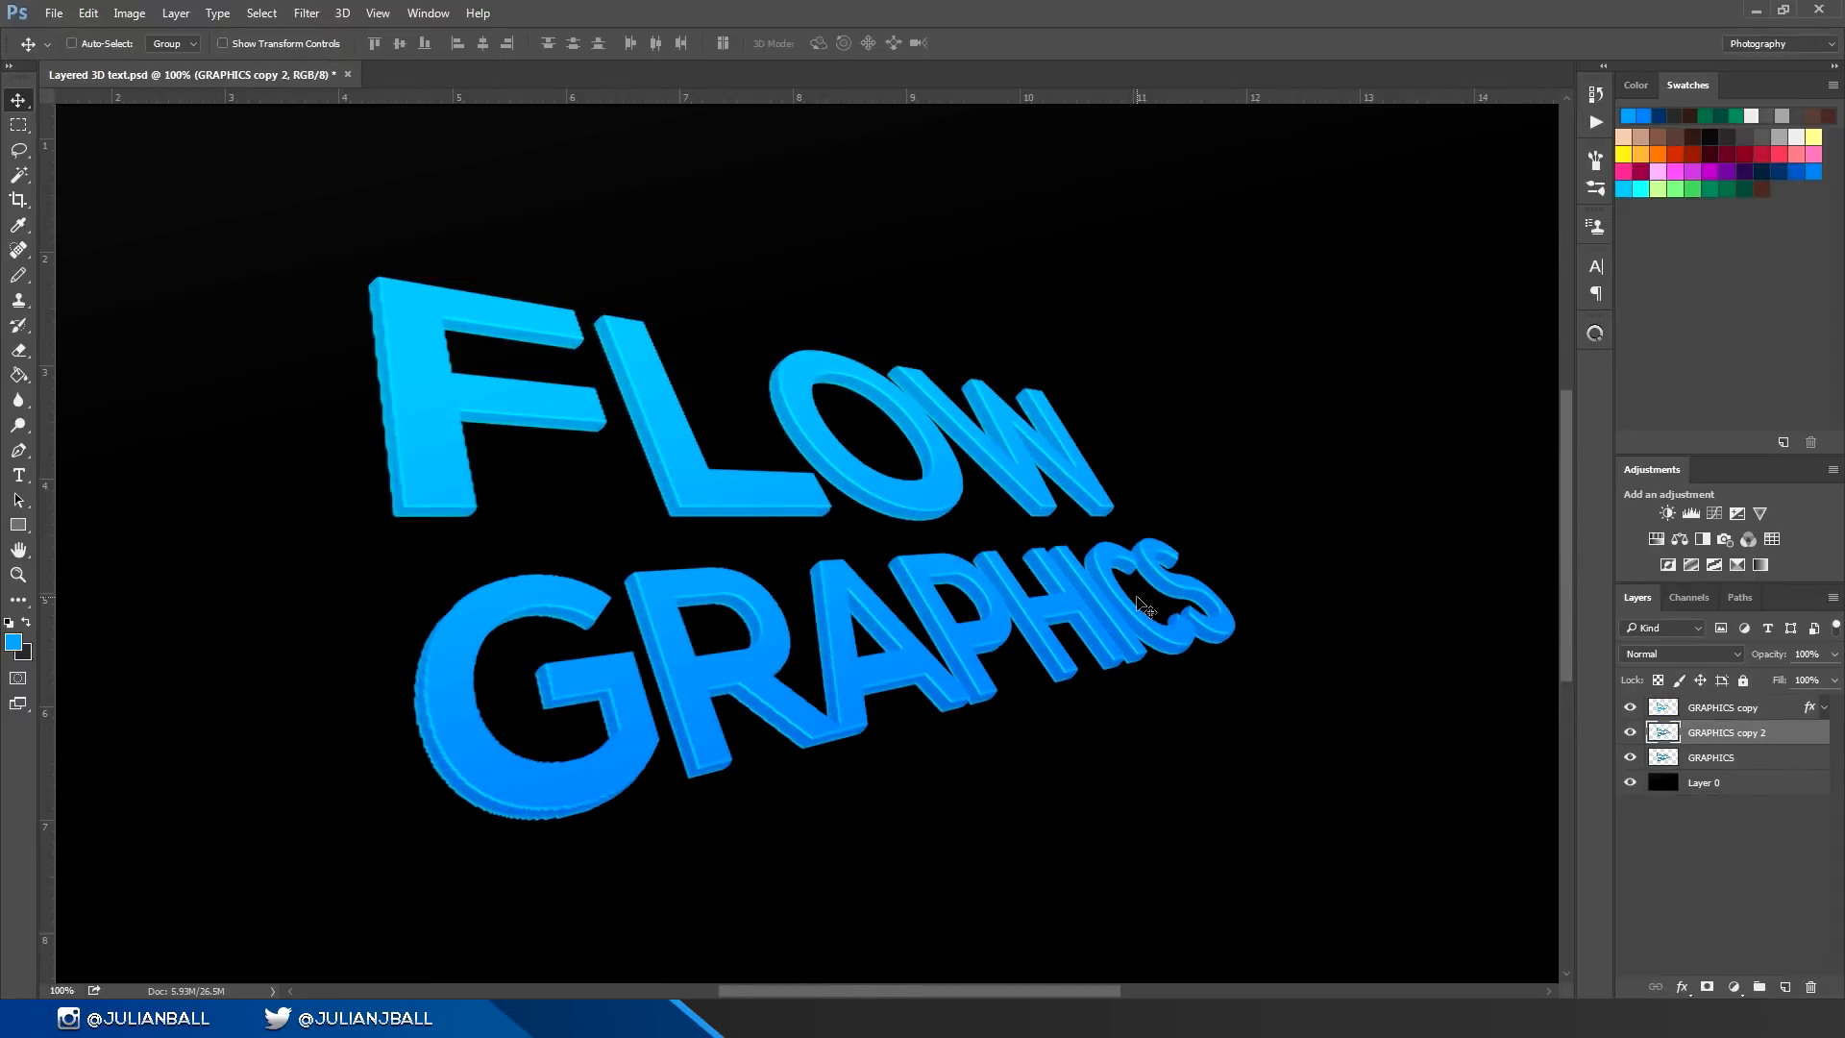
pyautogui.hotkey('ctrl', 'e')
pyautogui.hotkey('ctrl', 'j')
pyautogui.press('Down')
pyautogui.press('Left')
pyautogui.press('Down')
pyautogui.press('Left')
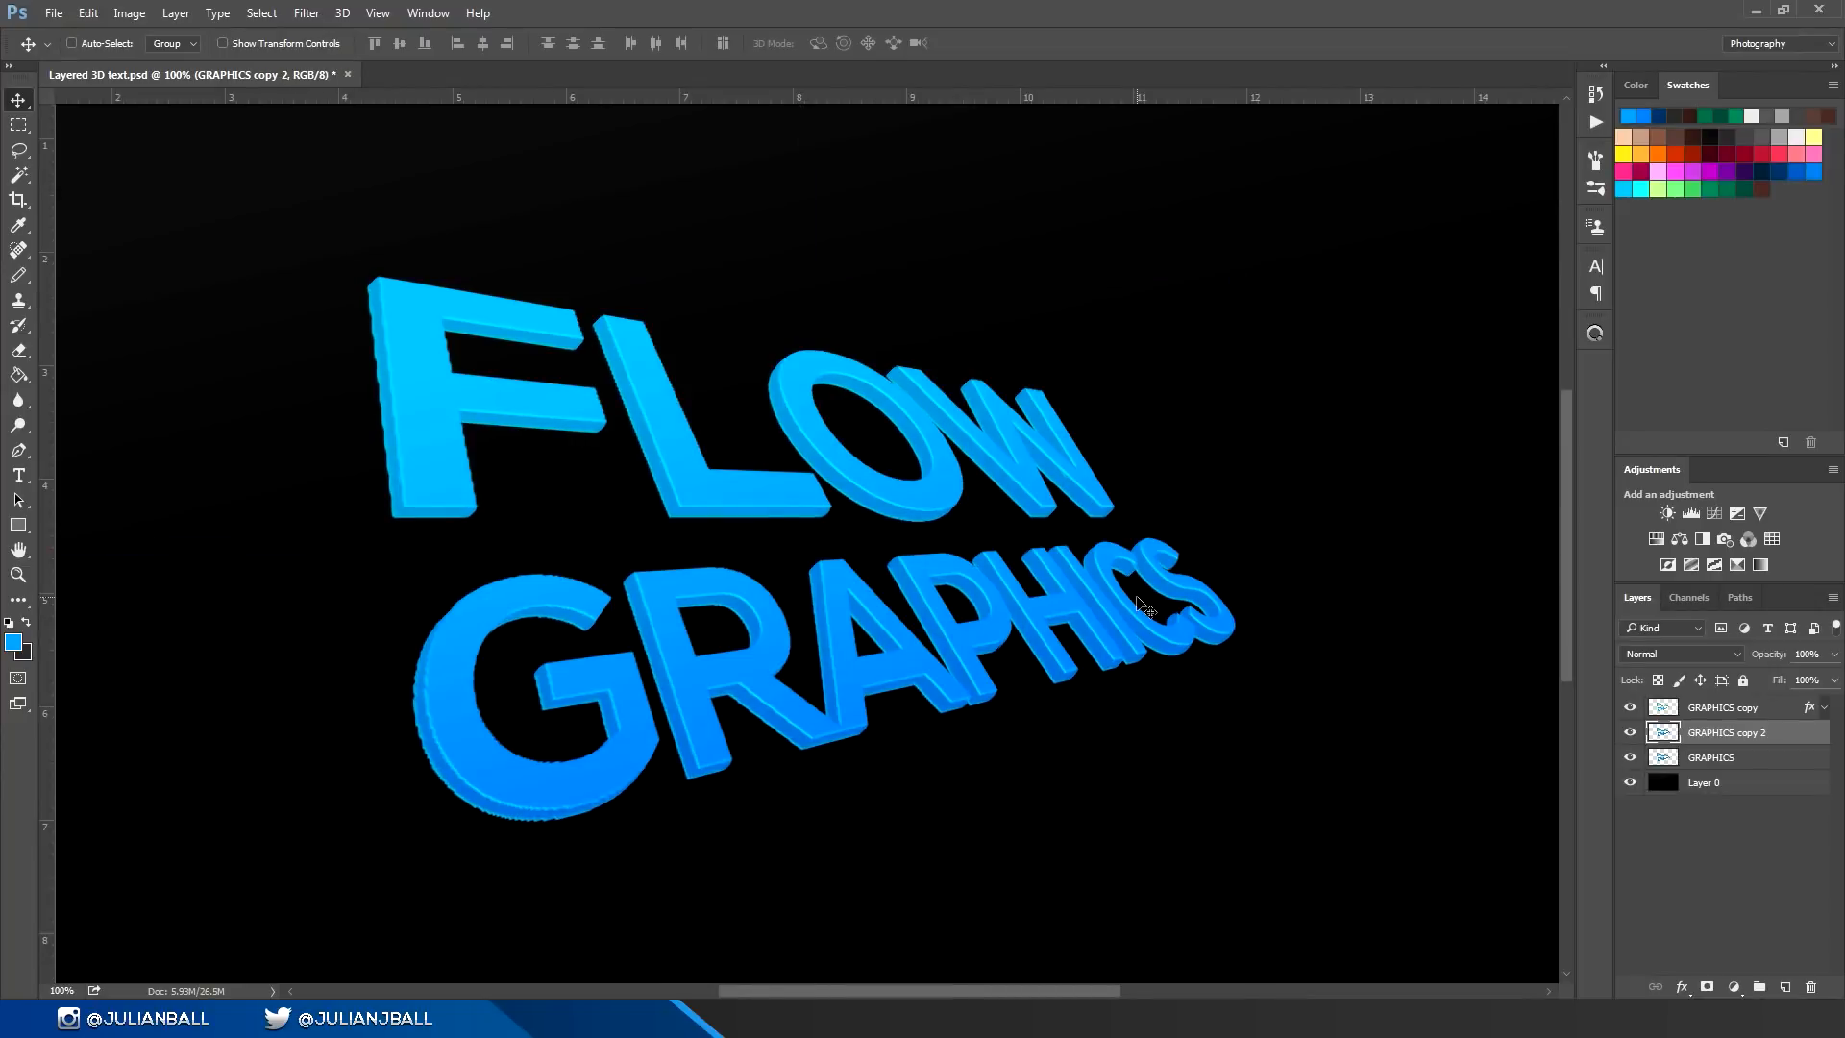
# Step: Check the extruded text against the whole canvas and delete the GRAPHICS copy 2 layer
pyautogui.hotkey('ctrl', '-')
pyautogui.hotkey('ctrl', '-')
pyautogui.hotkey('ctrl', '-')
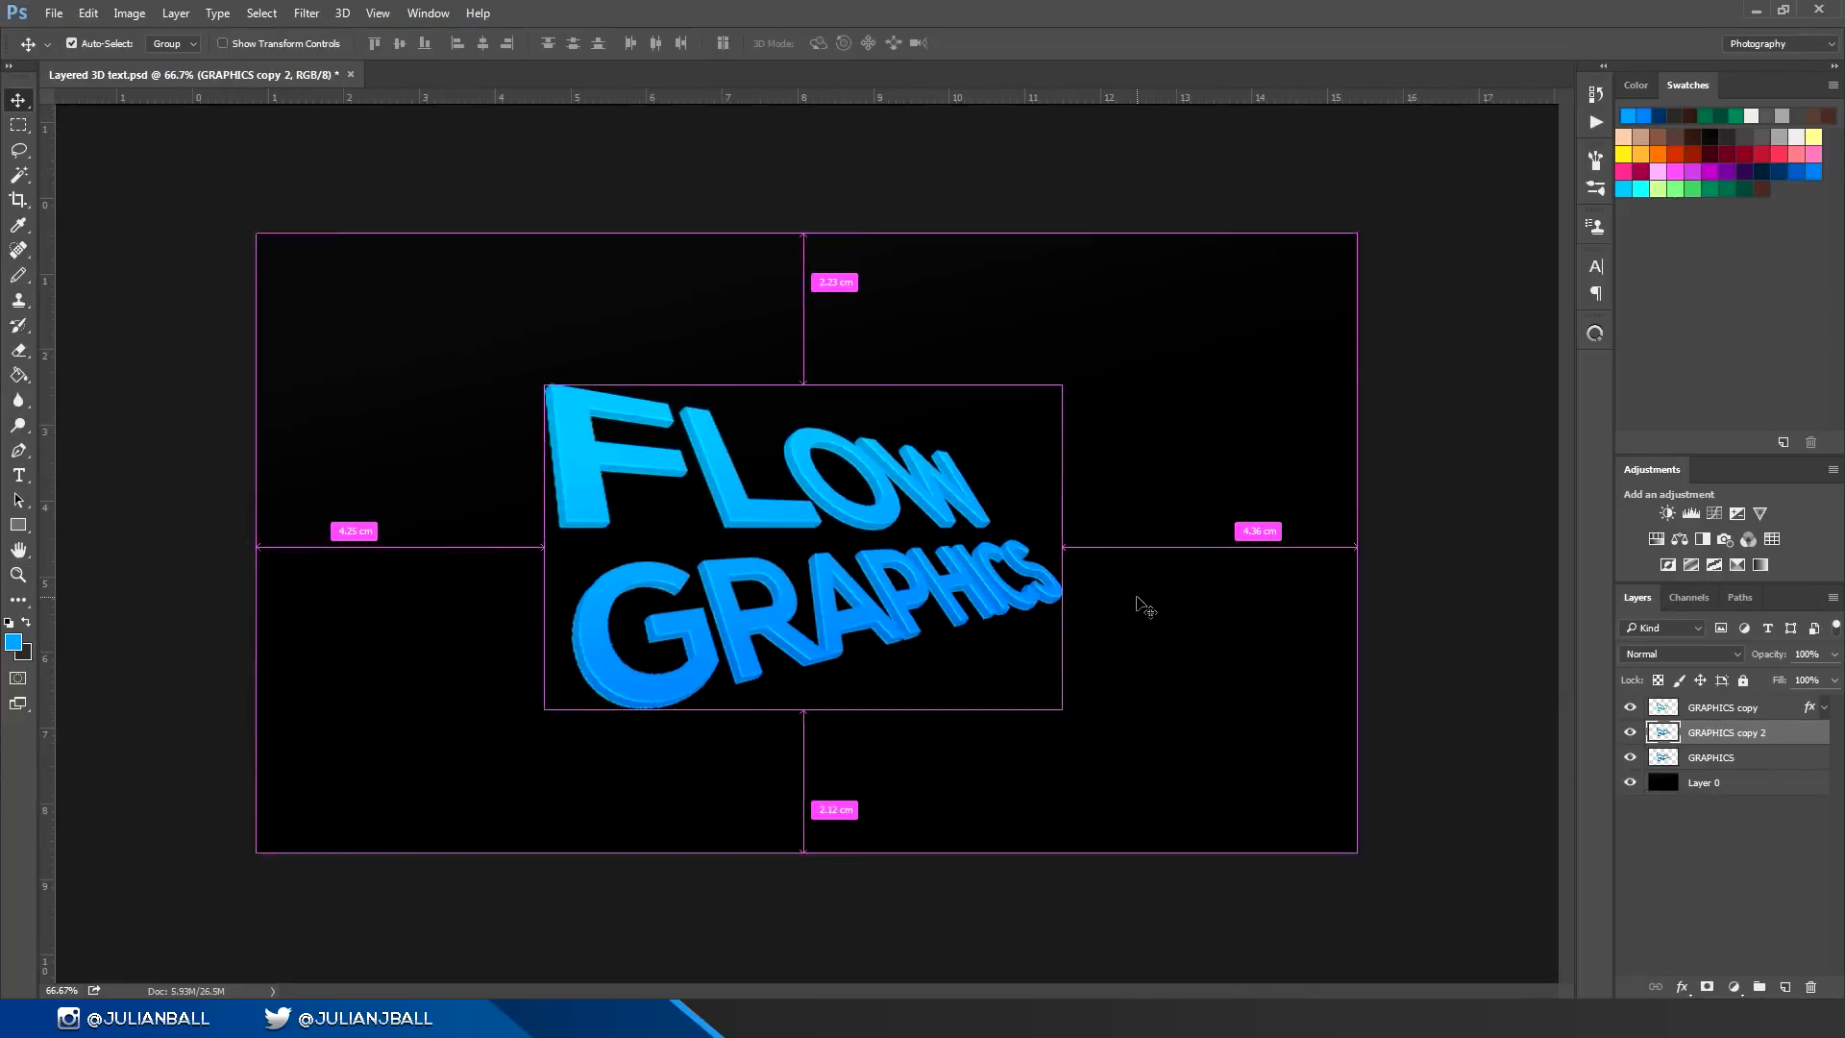
pyautogui.hotkey('ctrl', '+')
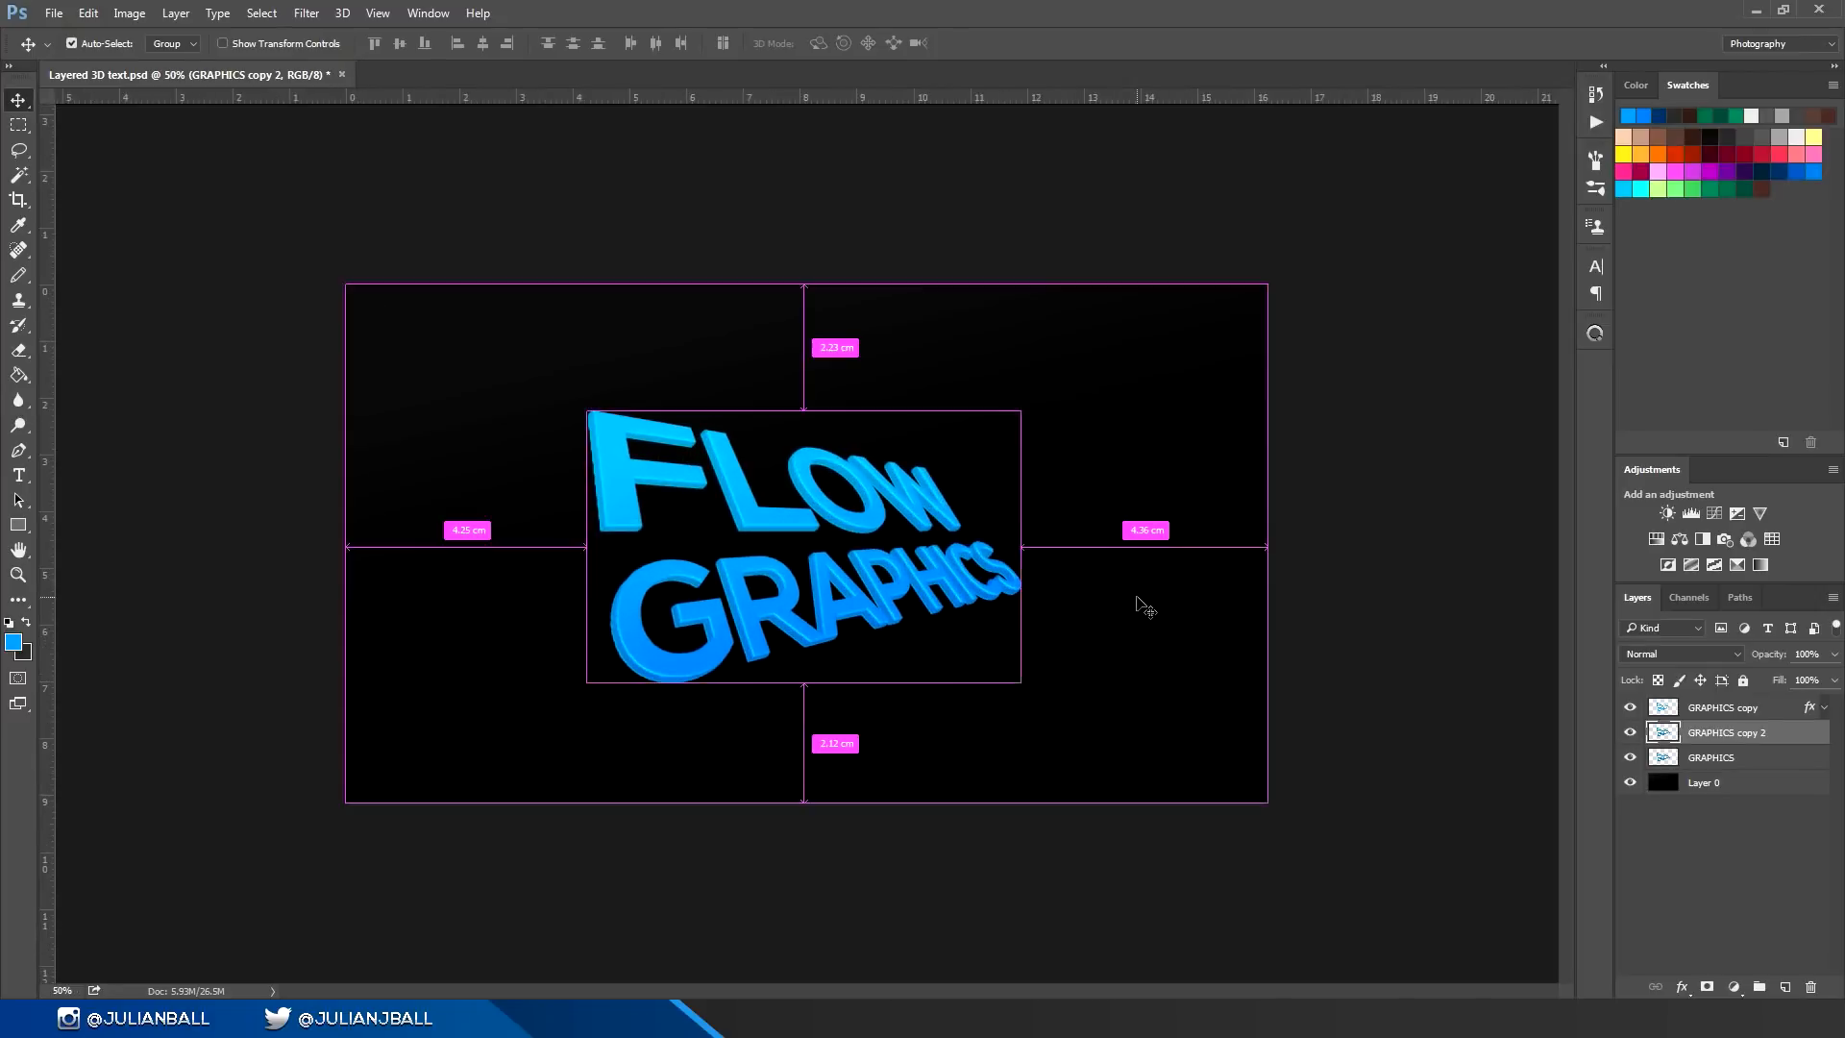
pyautogui.hotkey('ctrl', '+')
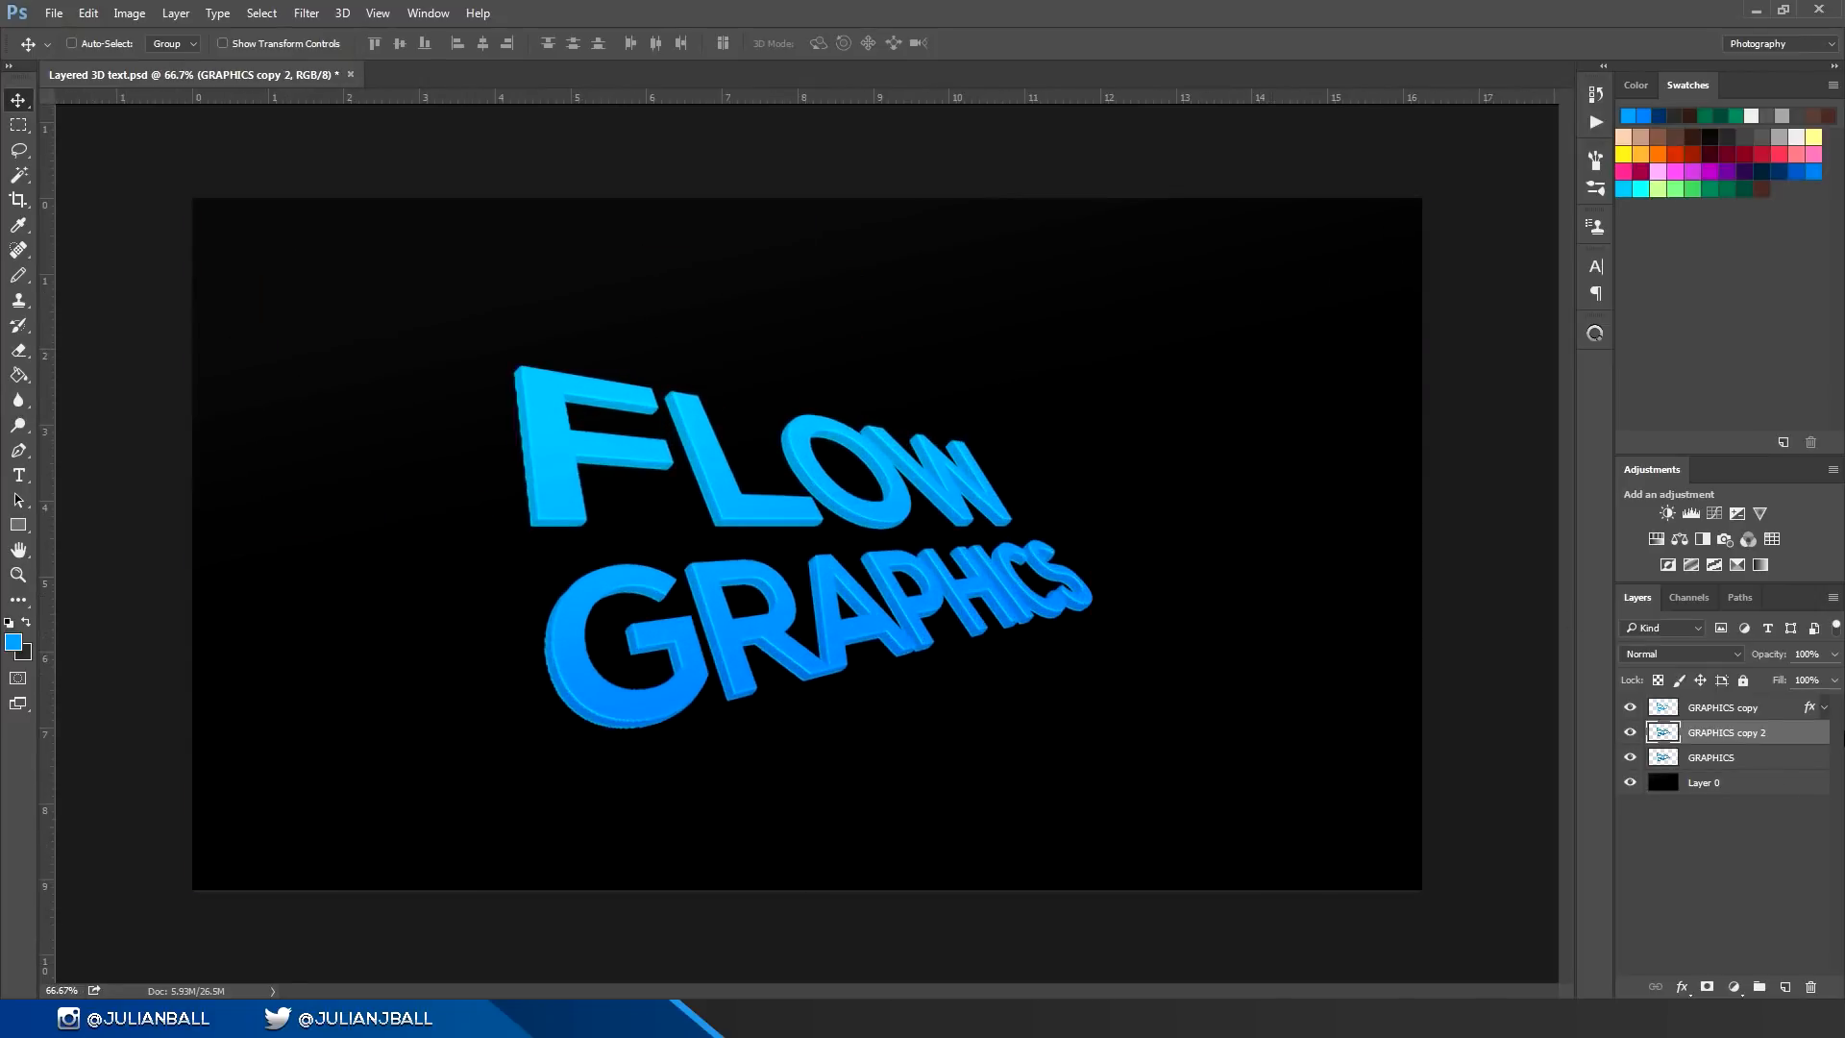
pyautogui.press('Delete')
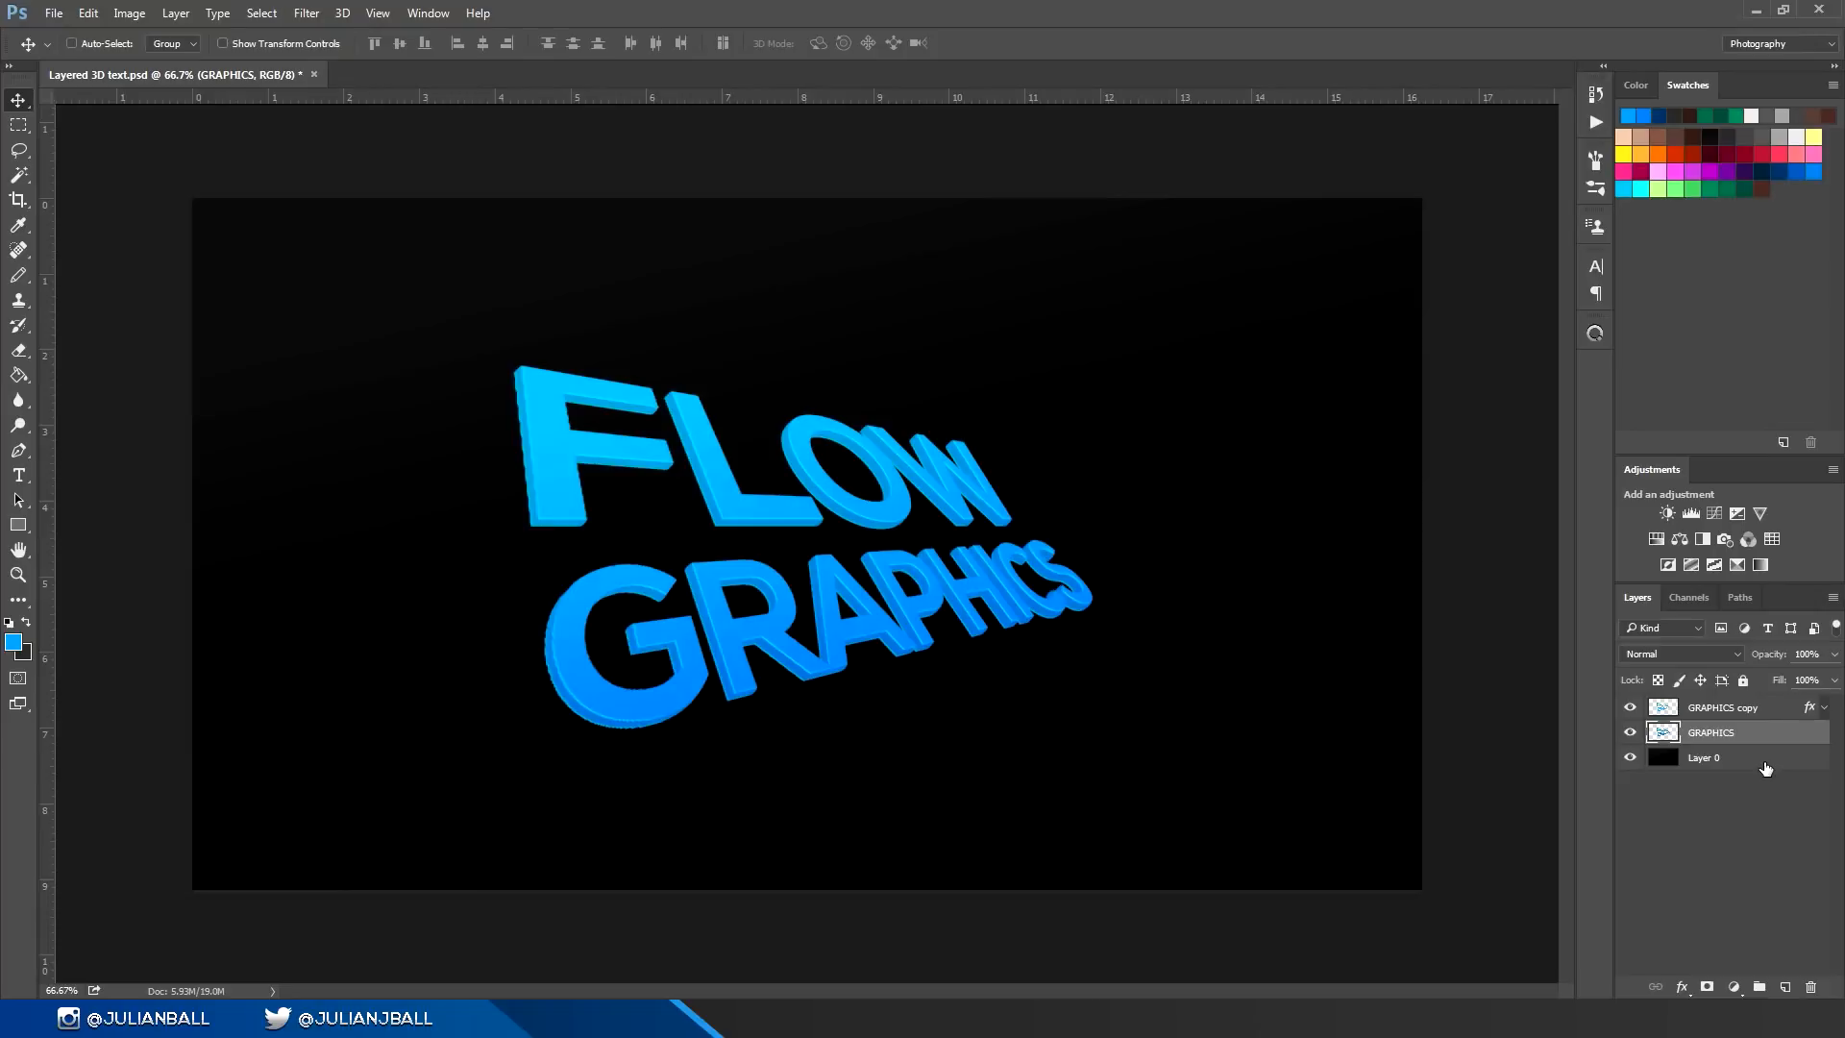
# Step: Darken the lower GRAPHICS layer with Hue/Saturation, setting hue to +3, saturation to +37 and lightness to -60
pyautogui.hotkey('ctrl', '+')
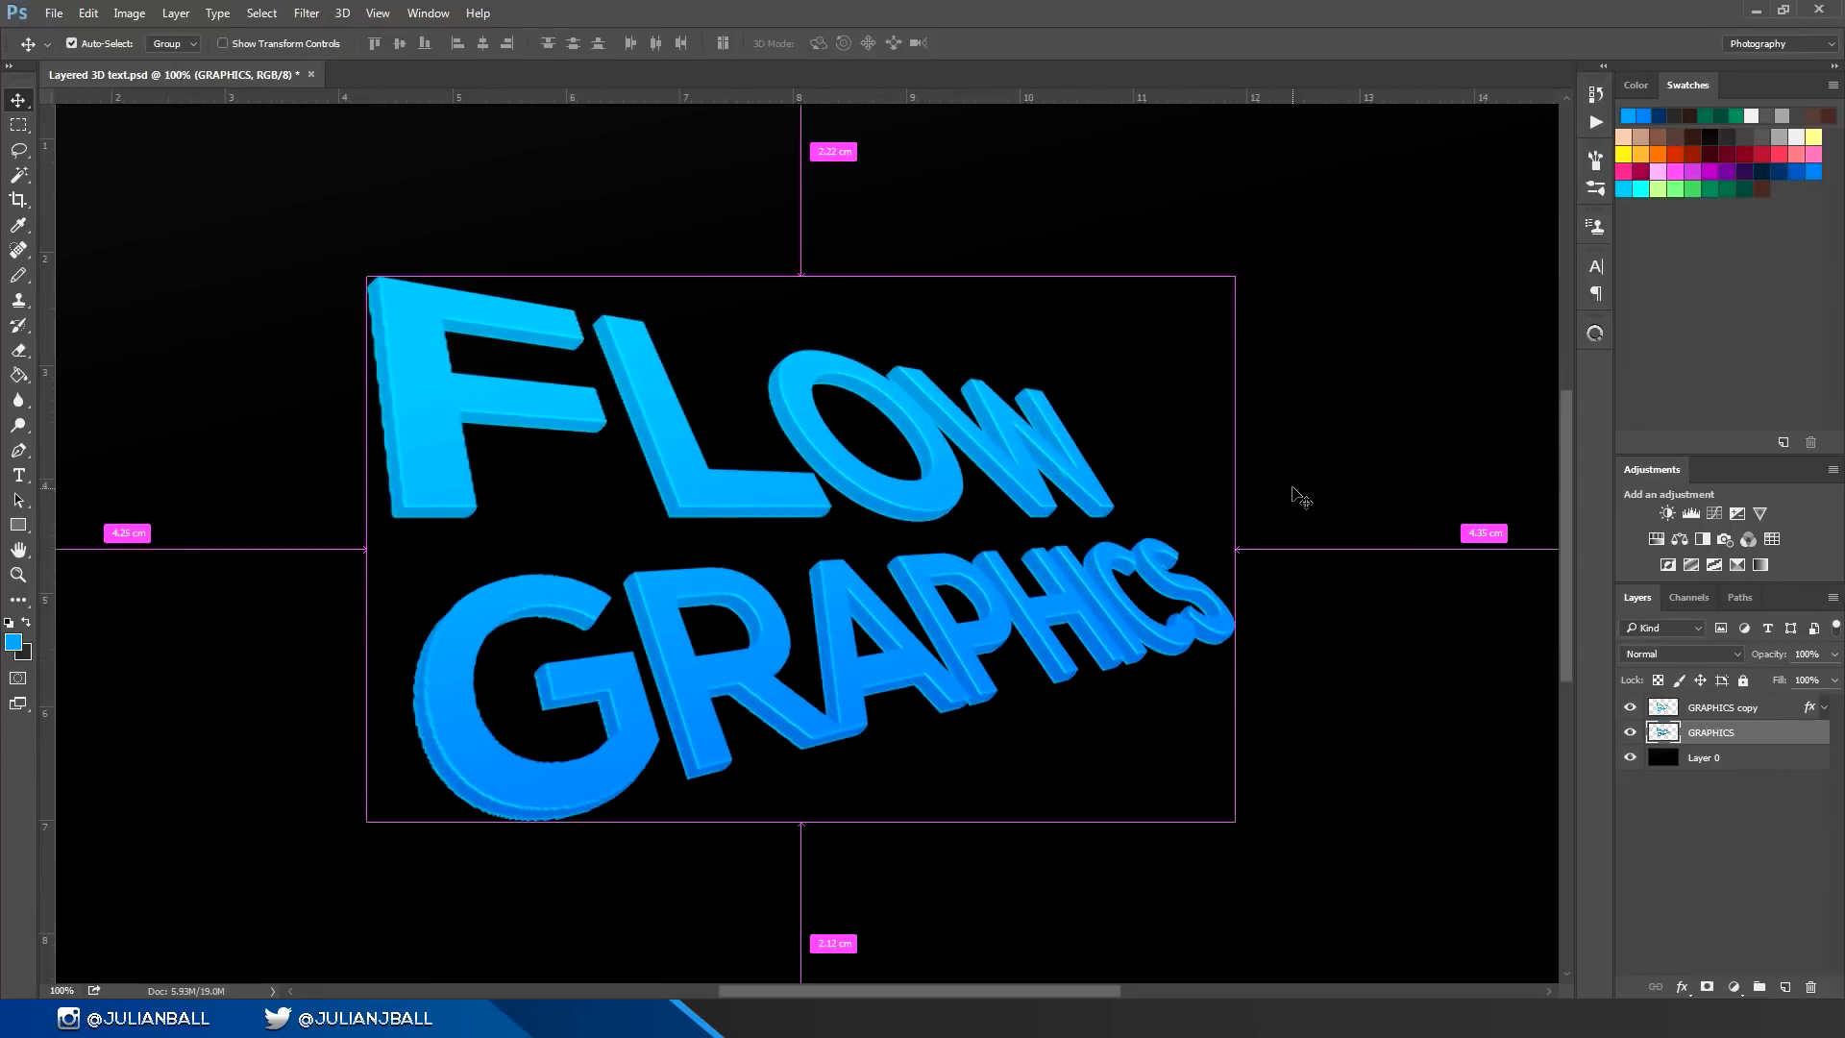
pyautogui.hotkey('ctrl', 'u')
pyautogui.moveTo(1451, 664); pyautogui.dragTo(1422, 661)
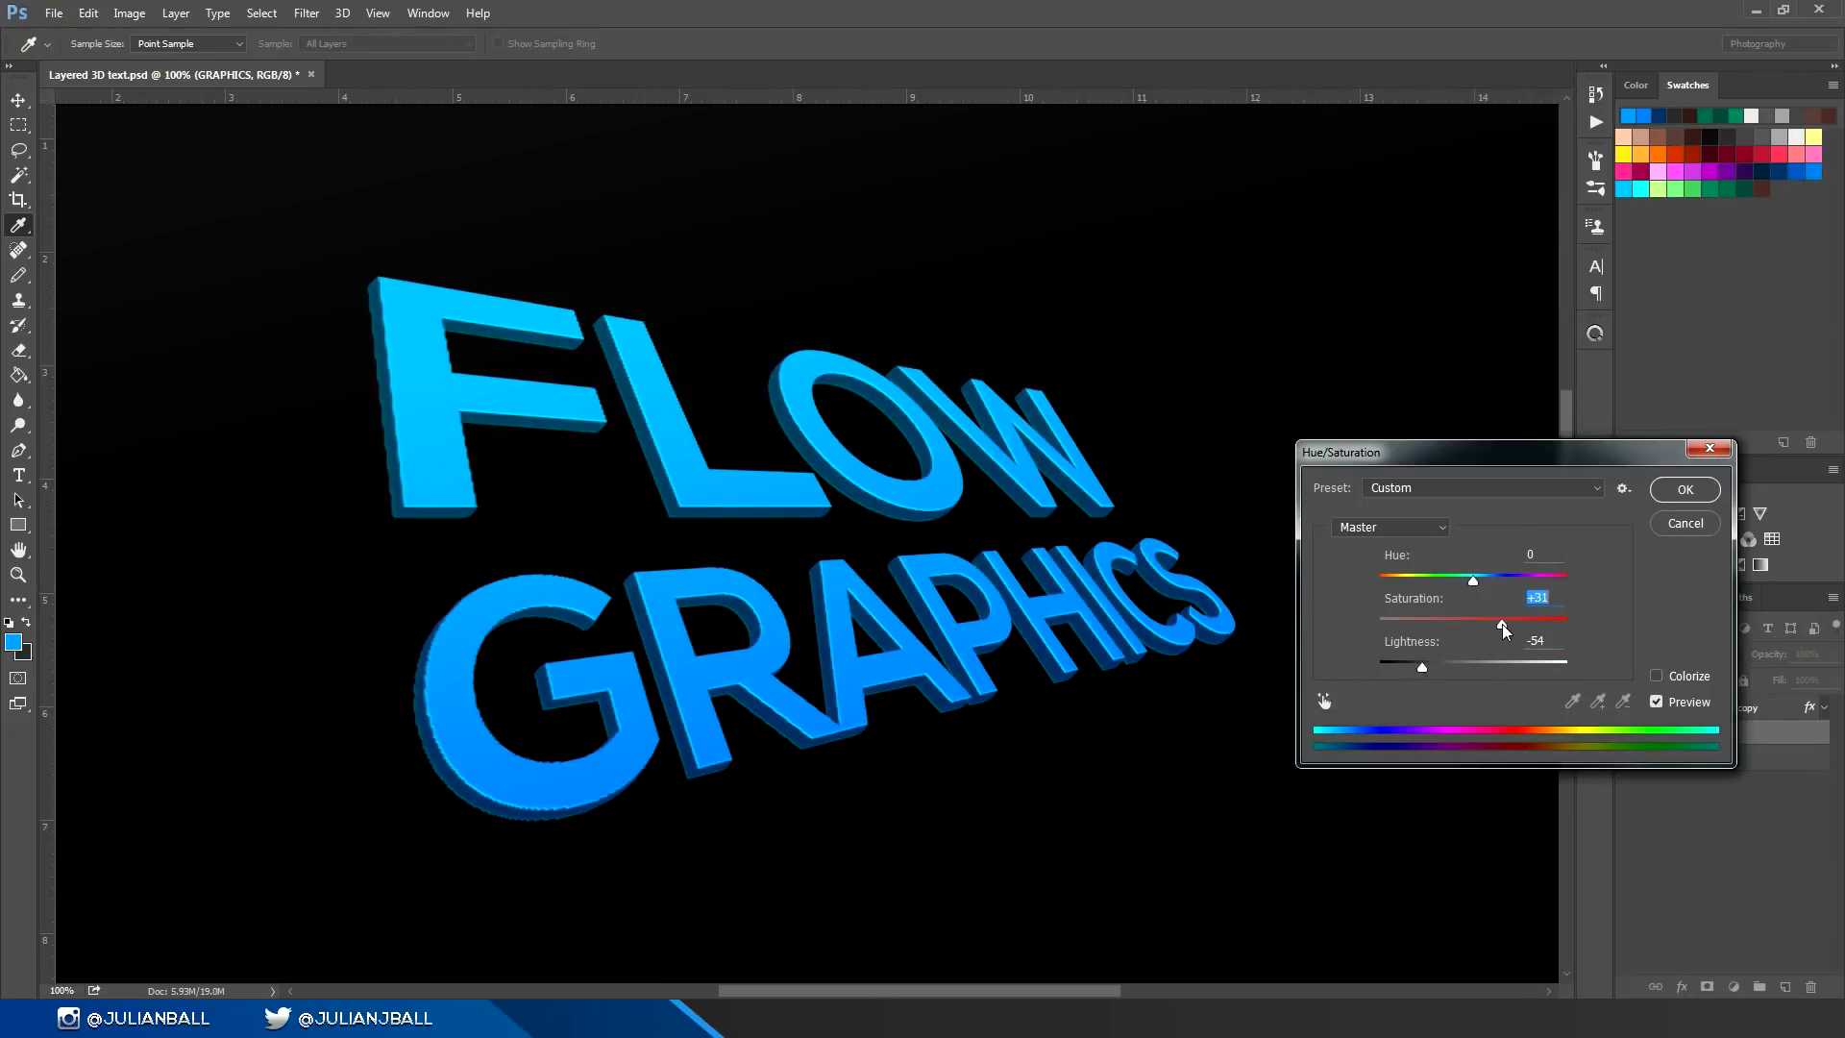
pyautogui.moveTo(1468, 577); pyautogui.dragTo(1479, 578)
pyautogui.moveTo(1420, 665); pyautogui.dragTo(1417, 665)
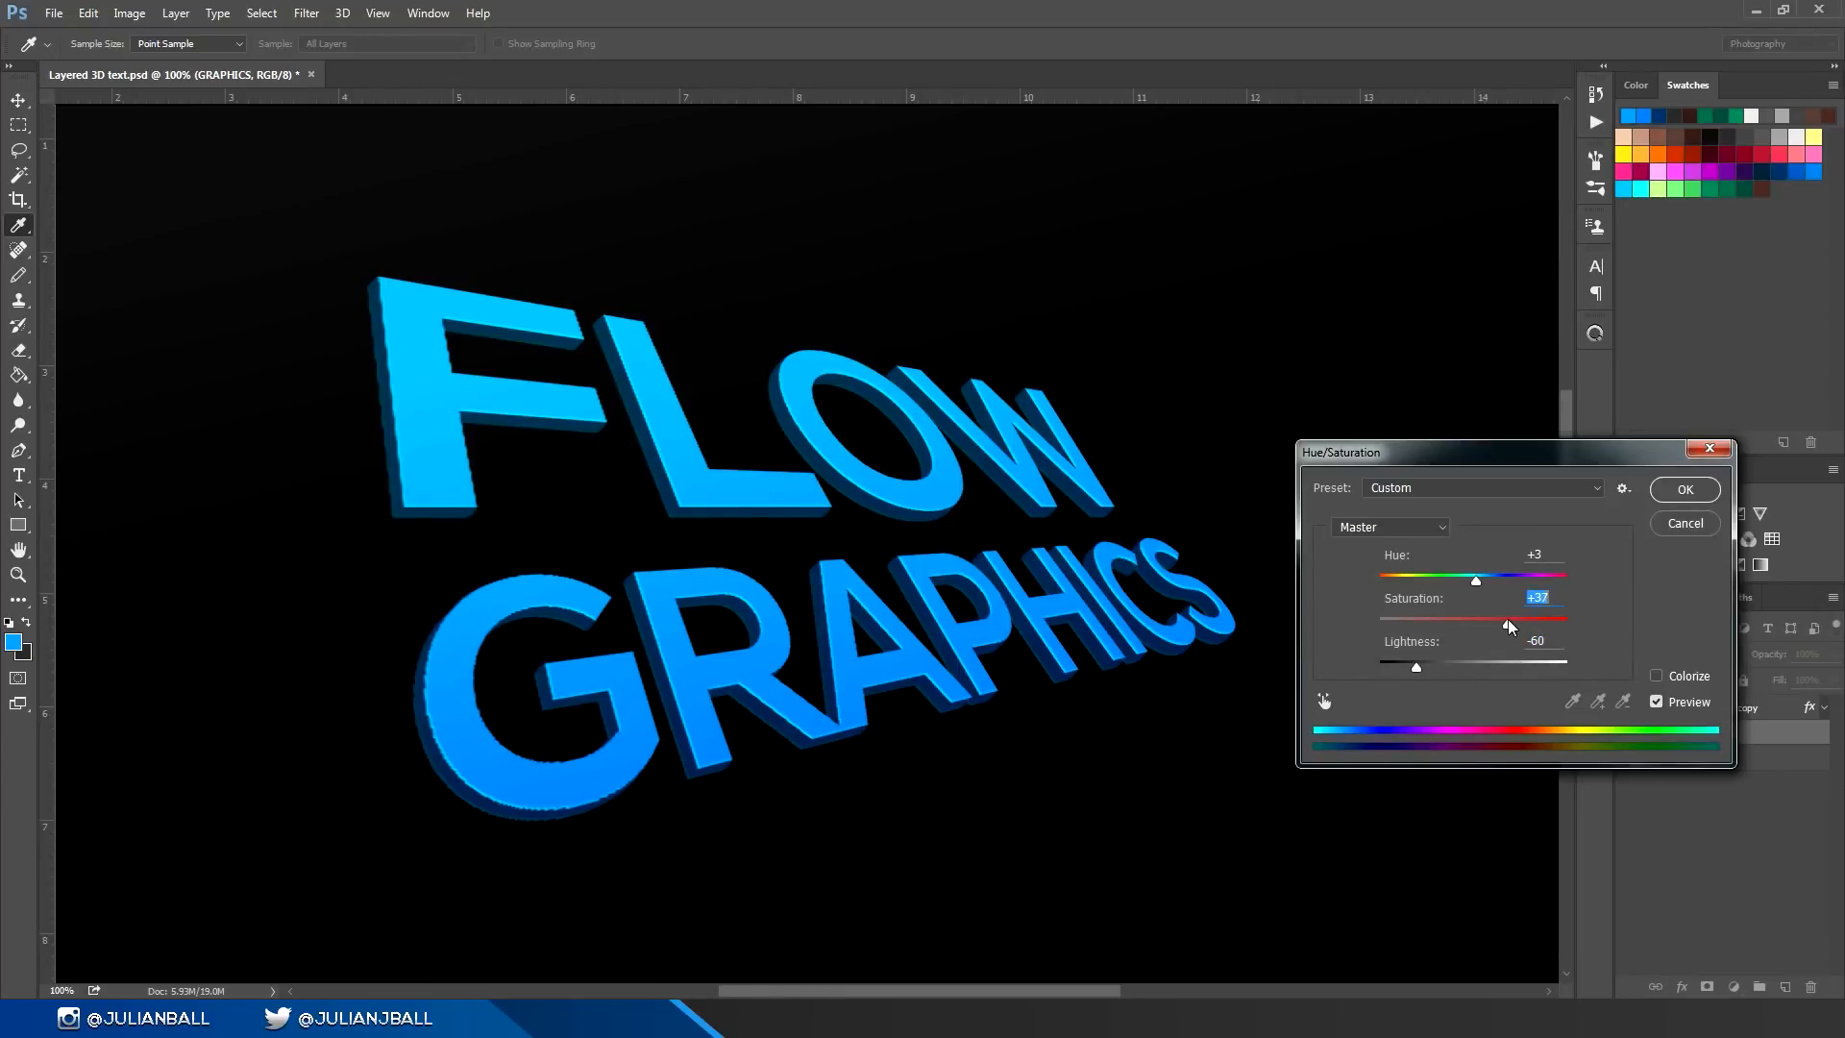
pyautogui.click(1692, 492)
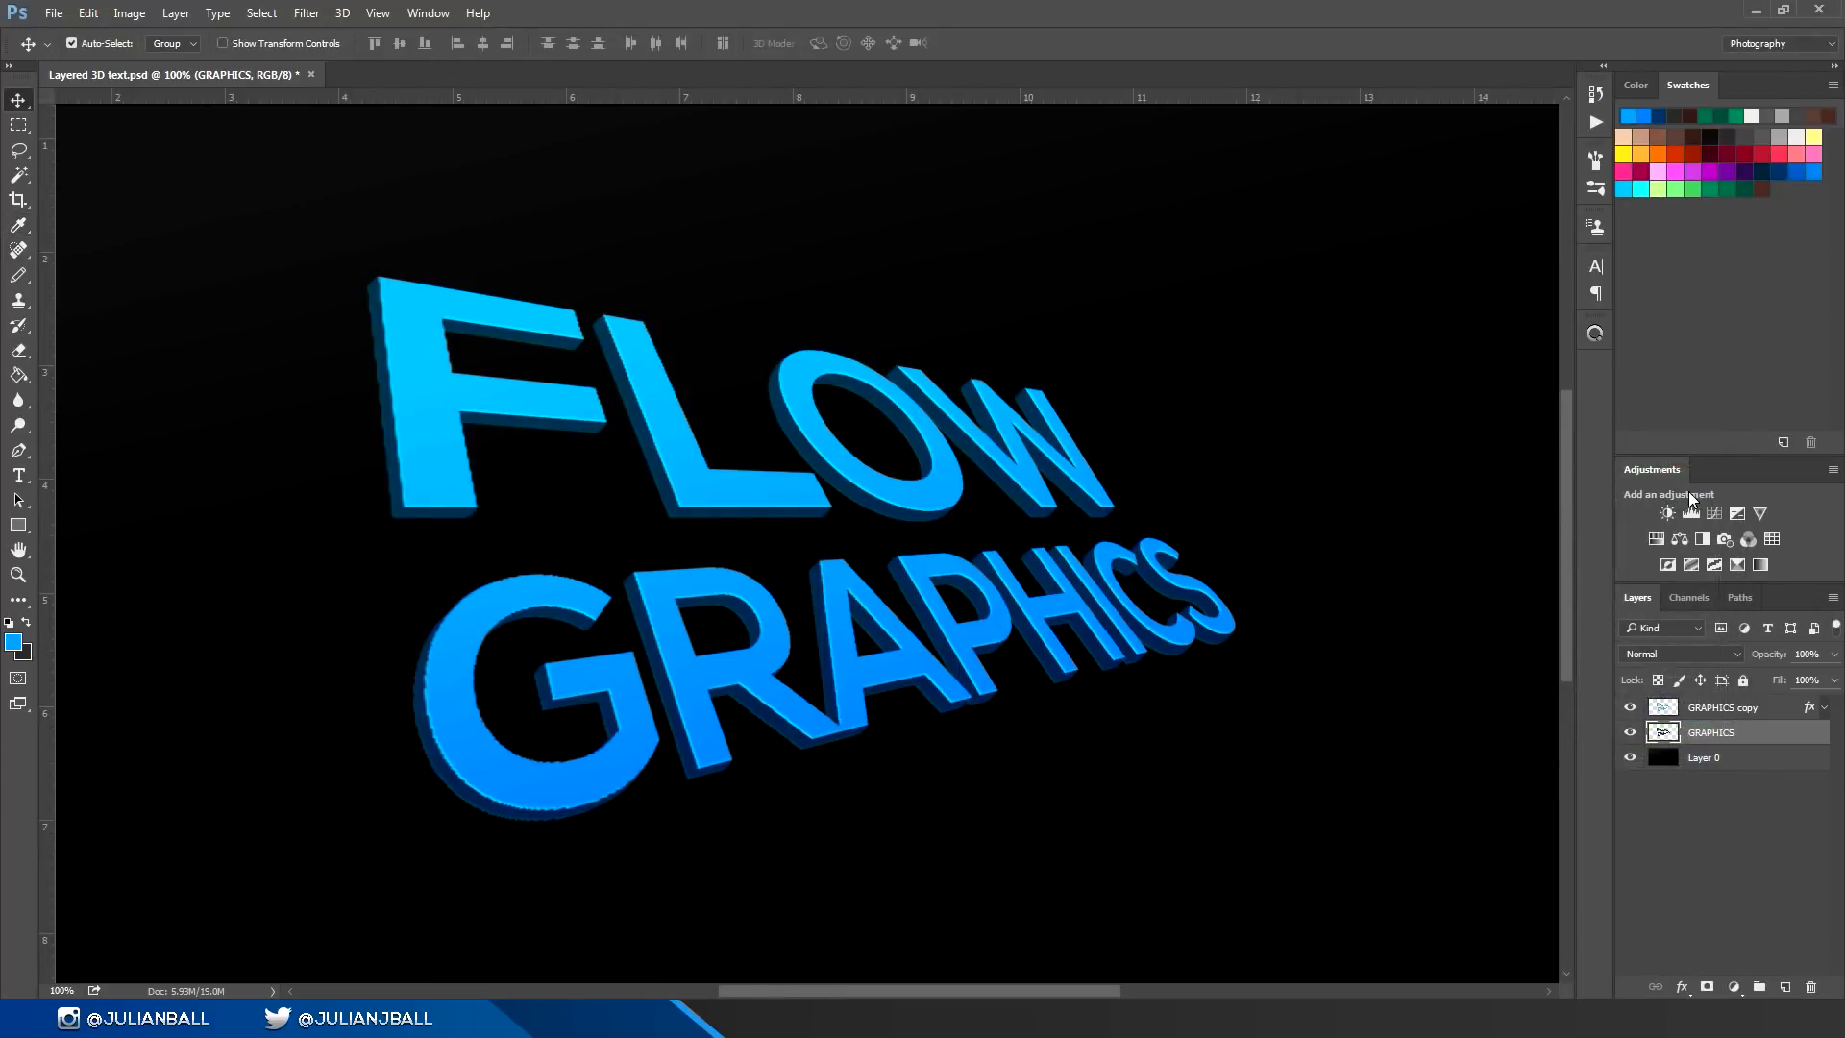
# Step: Group the GRAPHICS copy and GRAPHICS layers together
pyautogui.press('v')
pyautogui.hotkey('ctrl', '-')
pyautogui.hotkey('ctrl', '-')
pyautogui.hotkey('ctrl', '-')
pyautogui.hotkey('ctrl', '+')
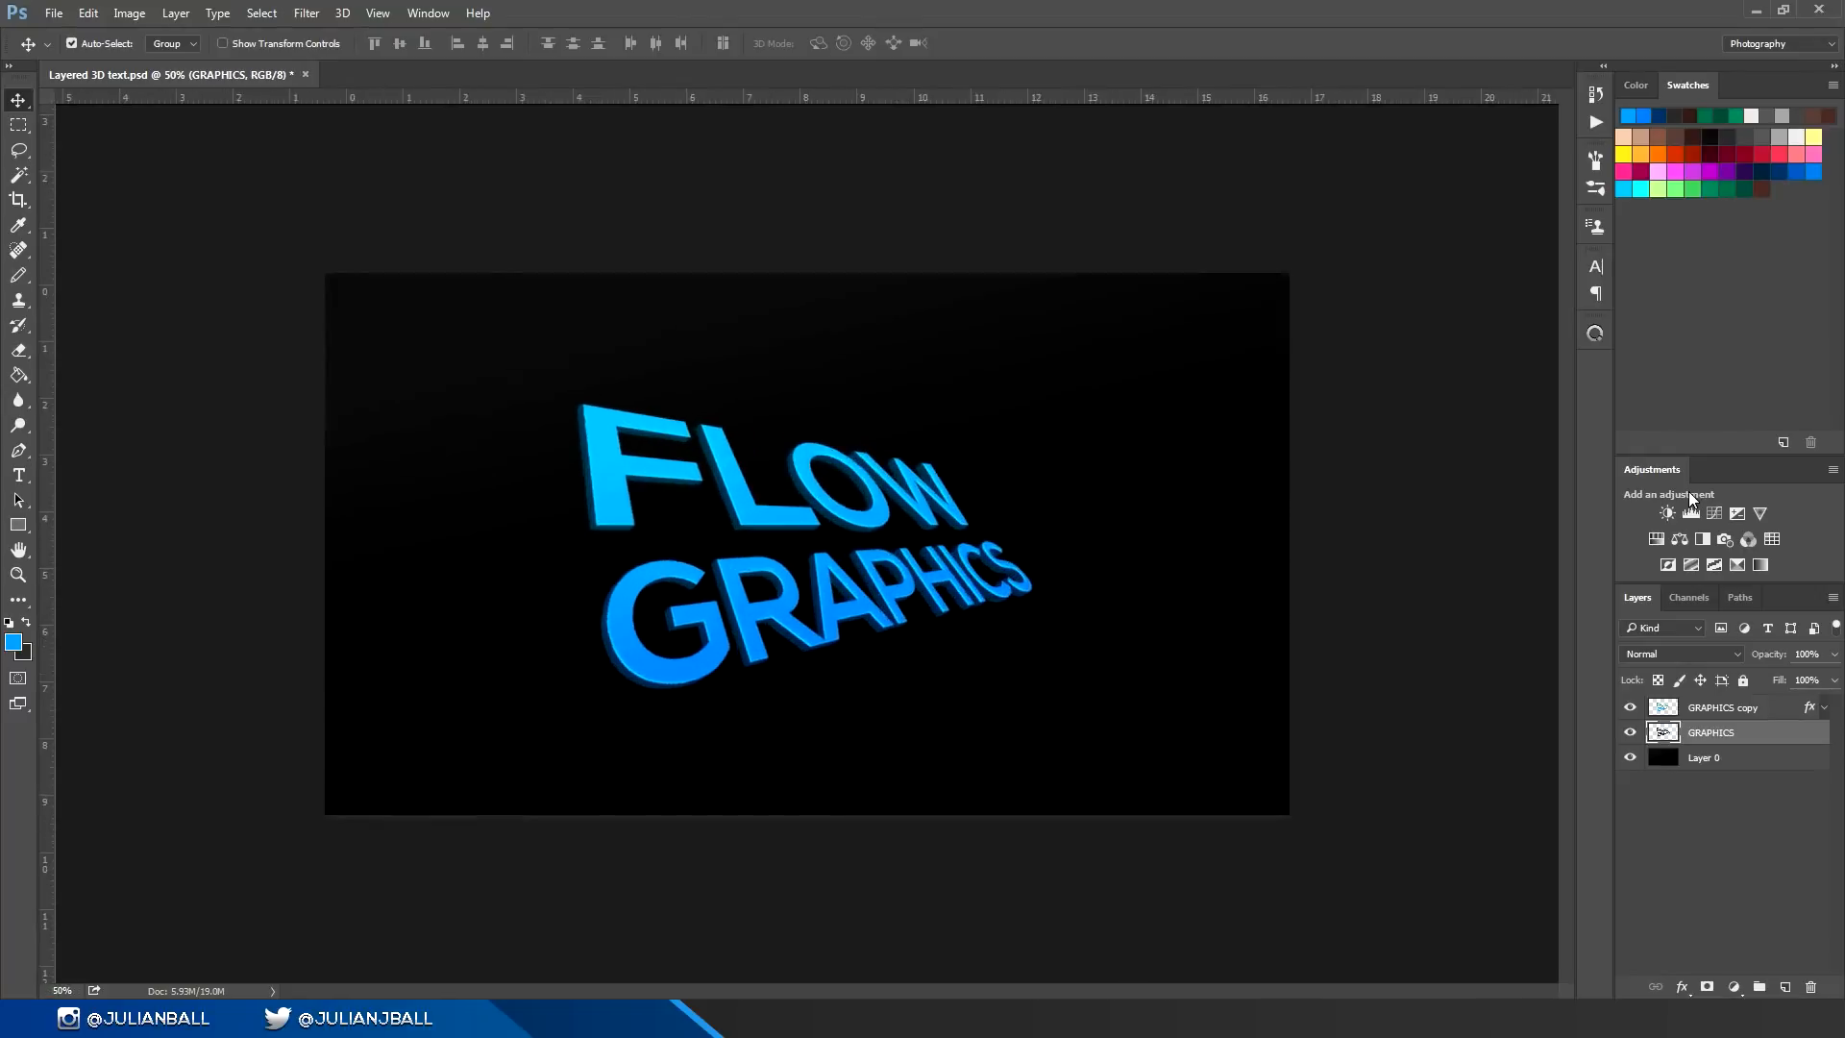
pyautogui.hotkey('ctrl', '+')
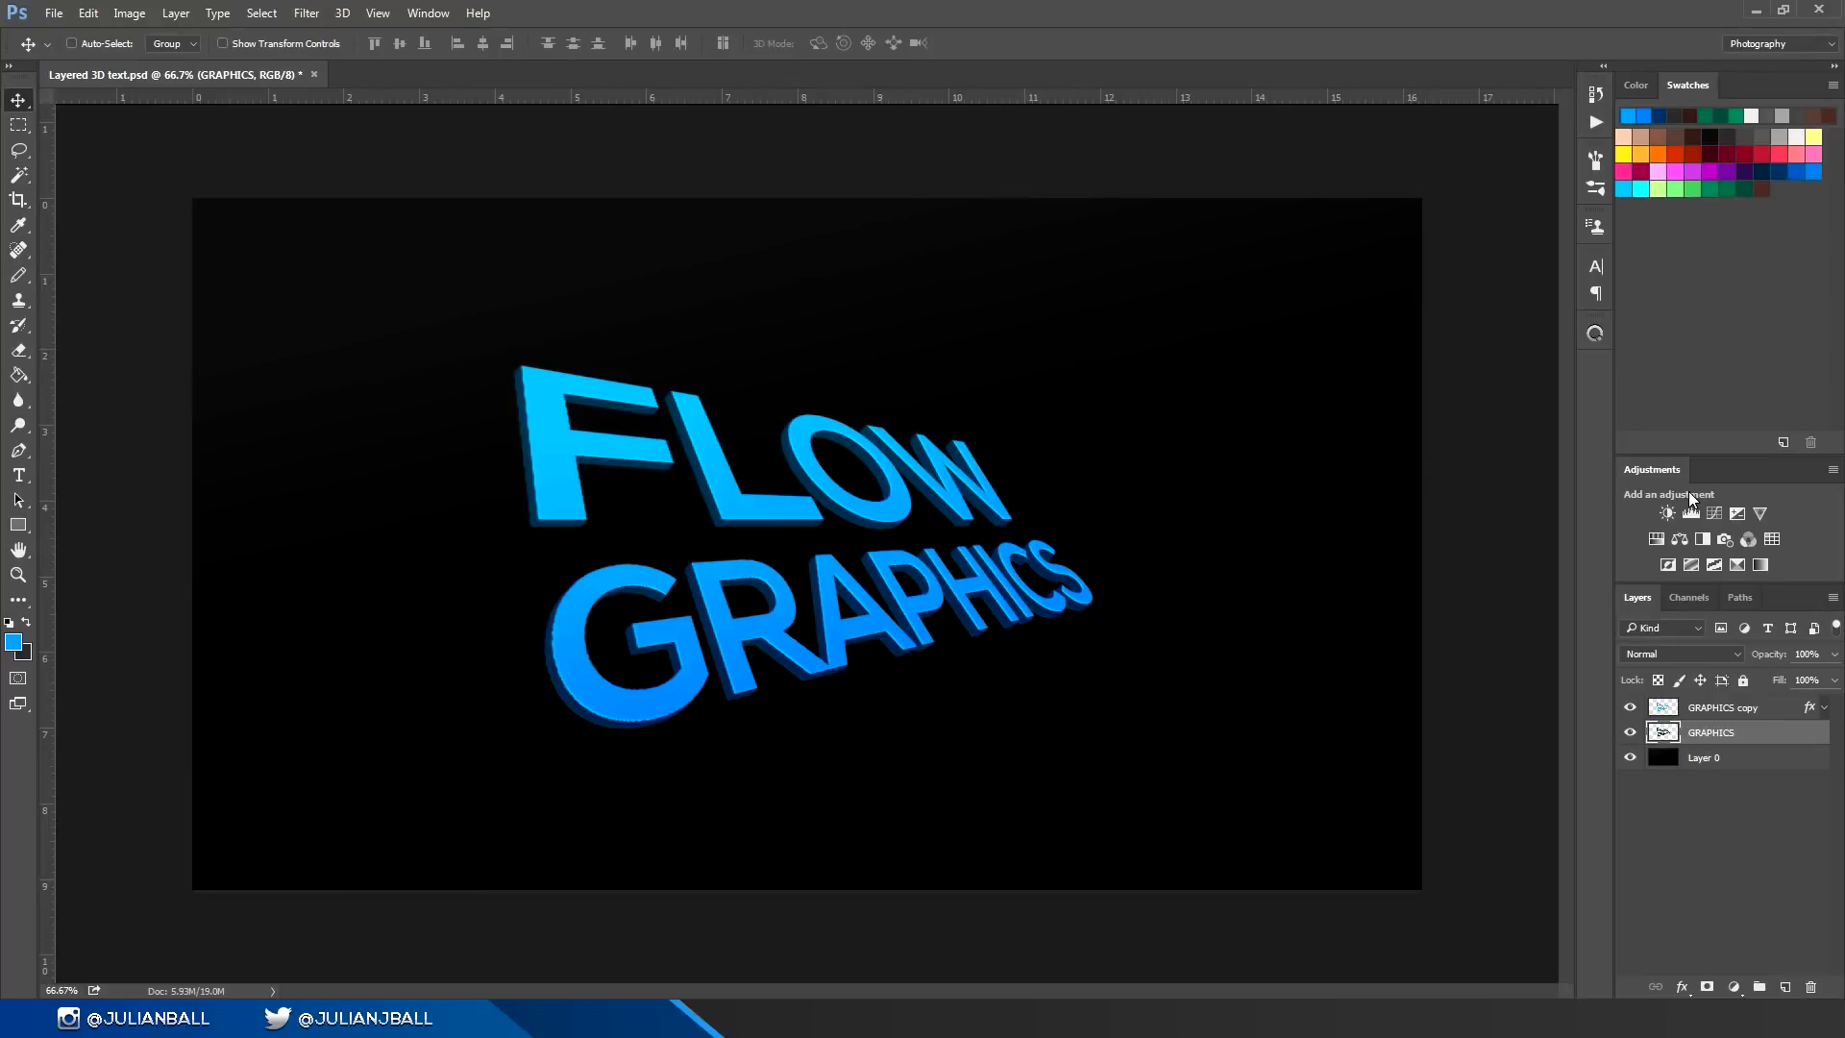
pyautogui.hotkey('ctrl', '+')
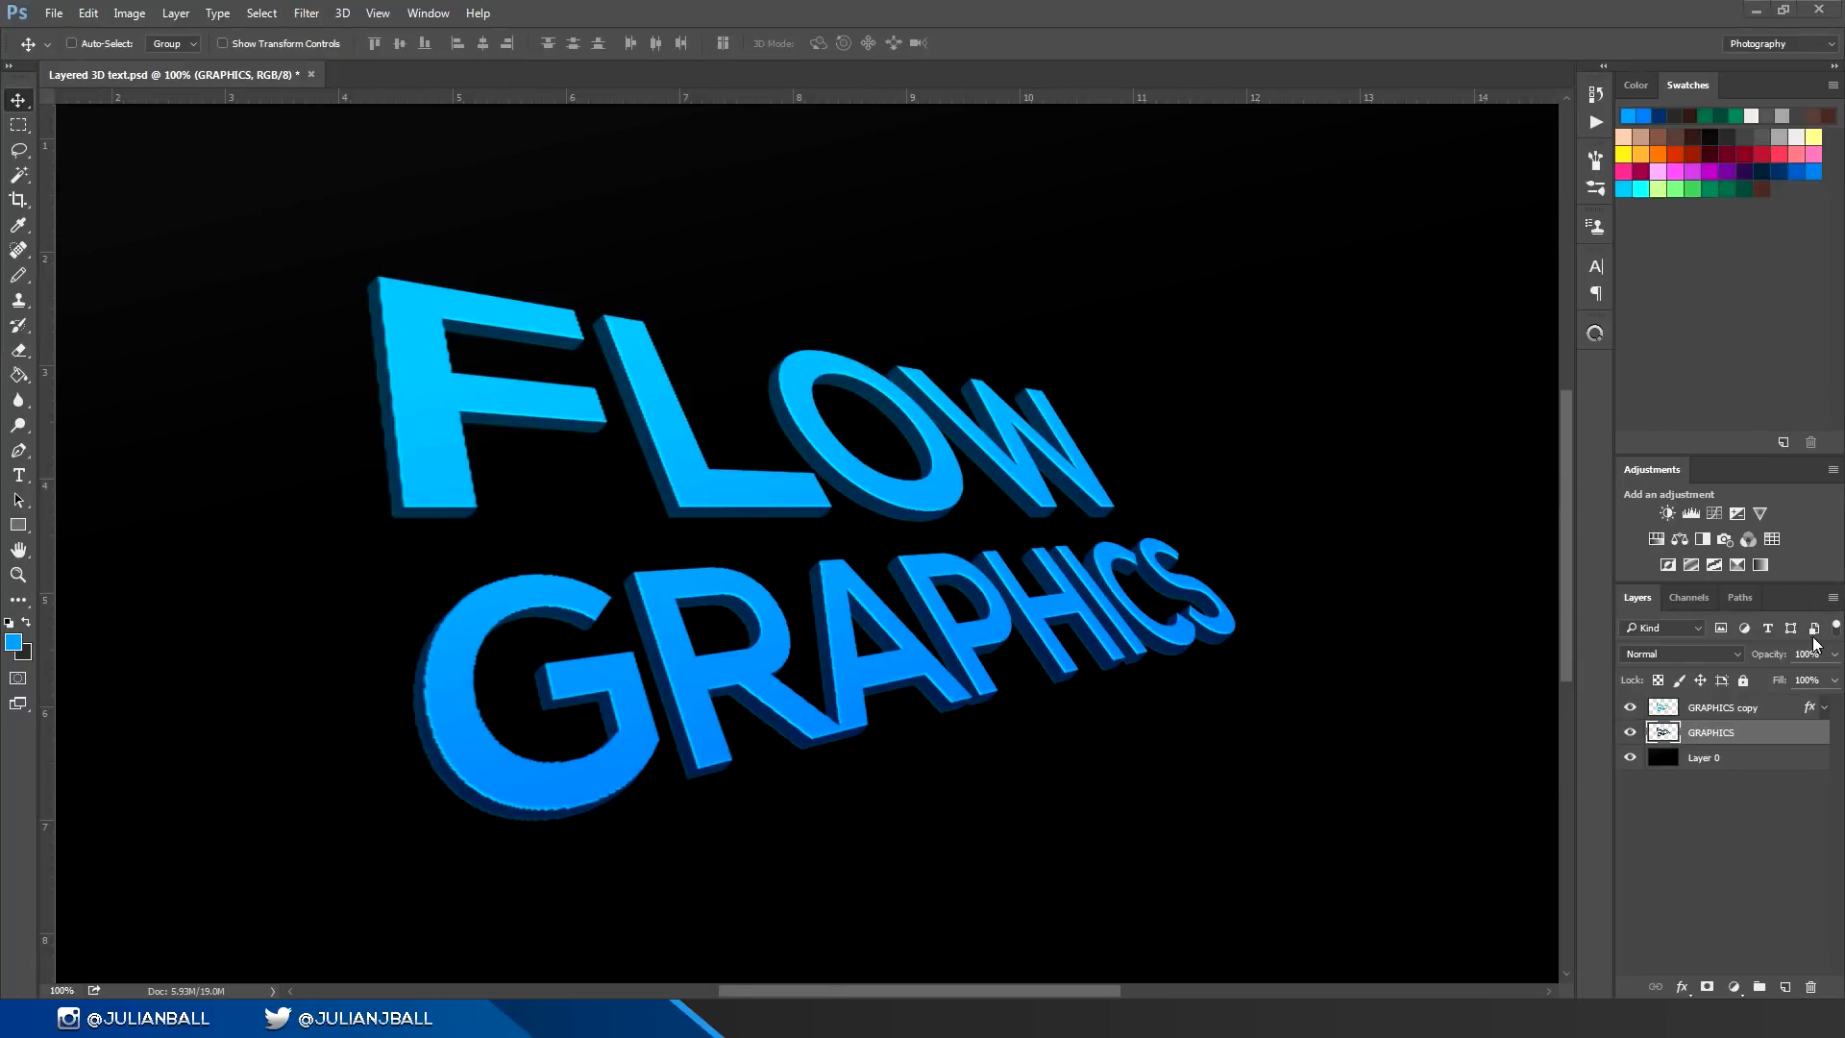
pyautogui.keyDown('shift'); pyautogui.click(1725, 712); pyautogui.keyUp('shift')
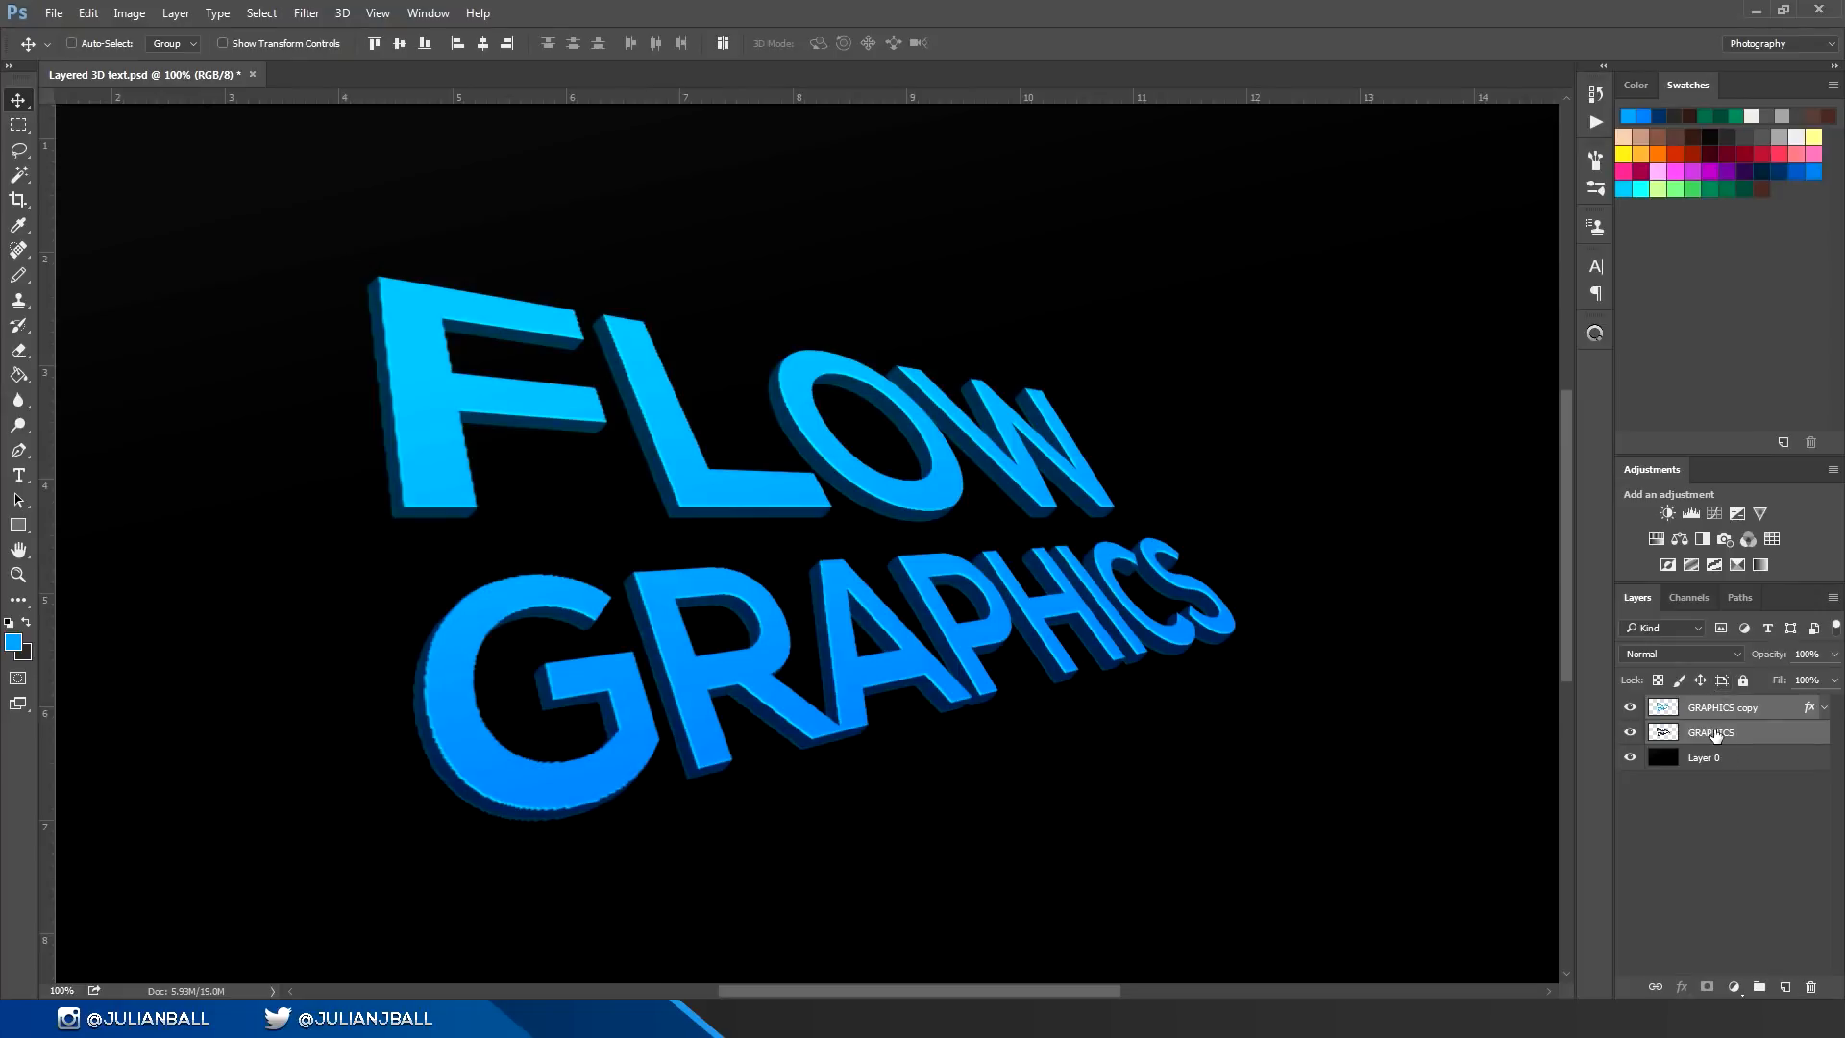
pyautogui.hotkey('ctrl', 'g')
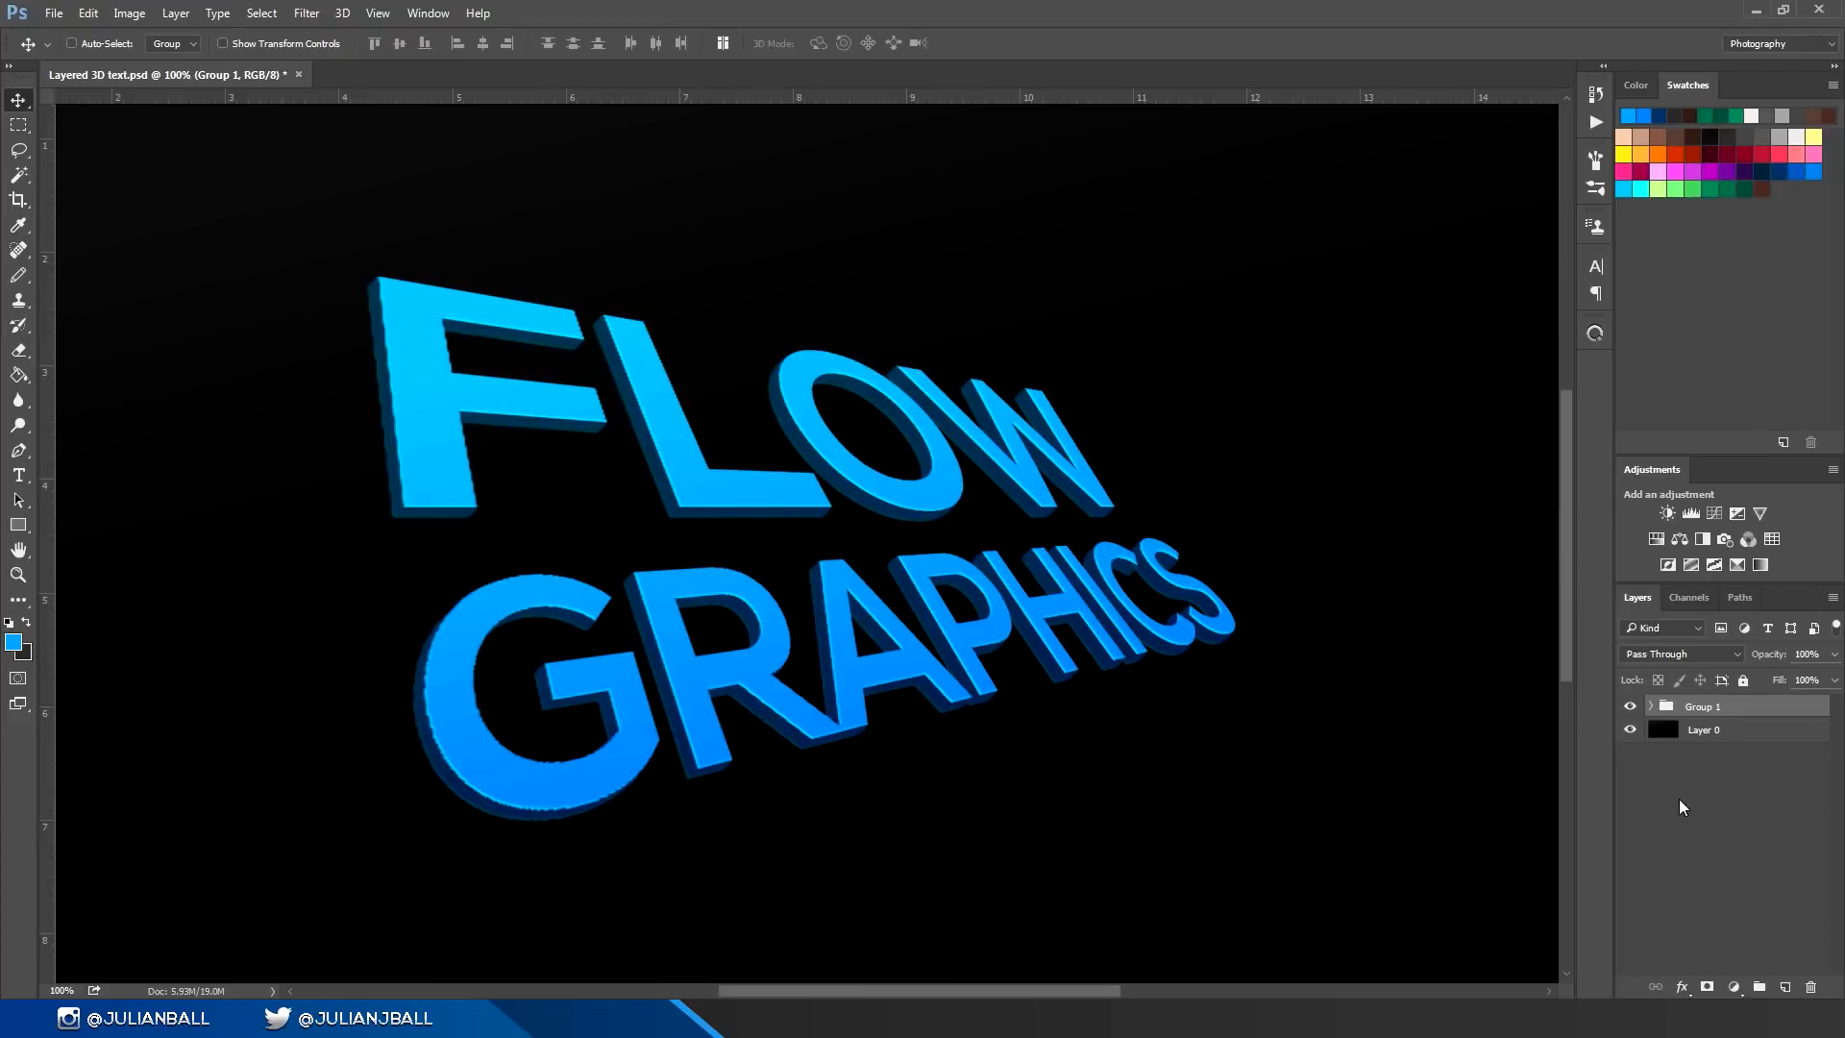
# Step: Duplicate the text group and hide the original Group 1
pyautogui.hotkey('ctrl', 'j')
pyautogui.click(1630, 728)
pyautogui.moveTo(1023, 768); pyautogui.dragTo(1104, 680)
pyautogui.moveTo(1048, 746); pyautogui.dragTo(1065, 731)
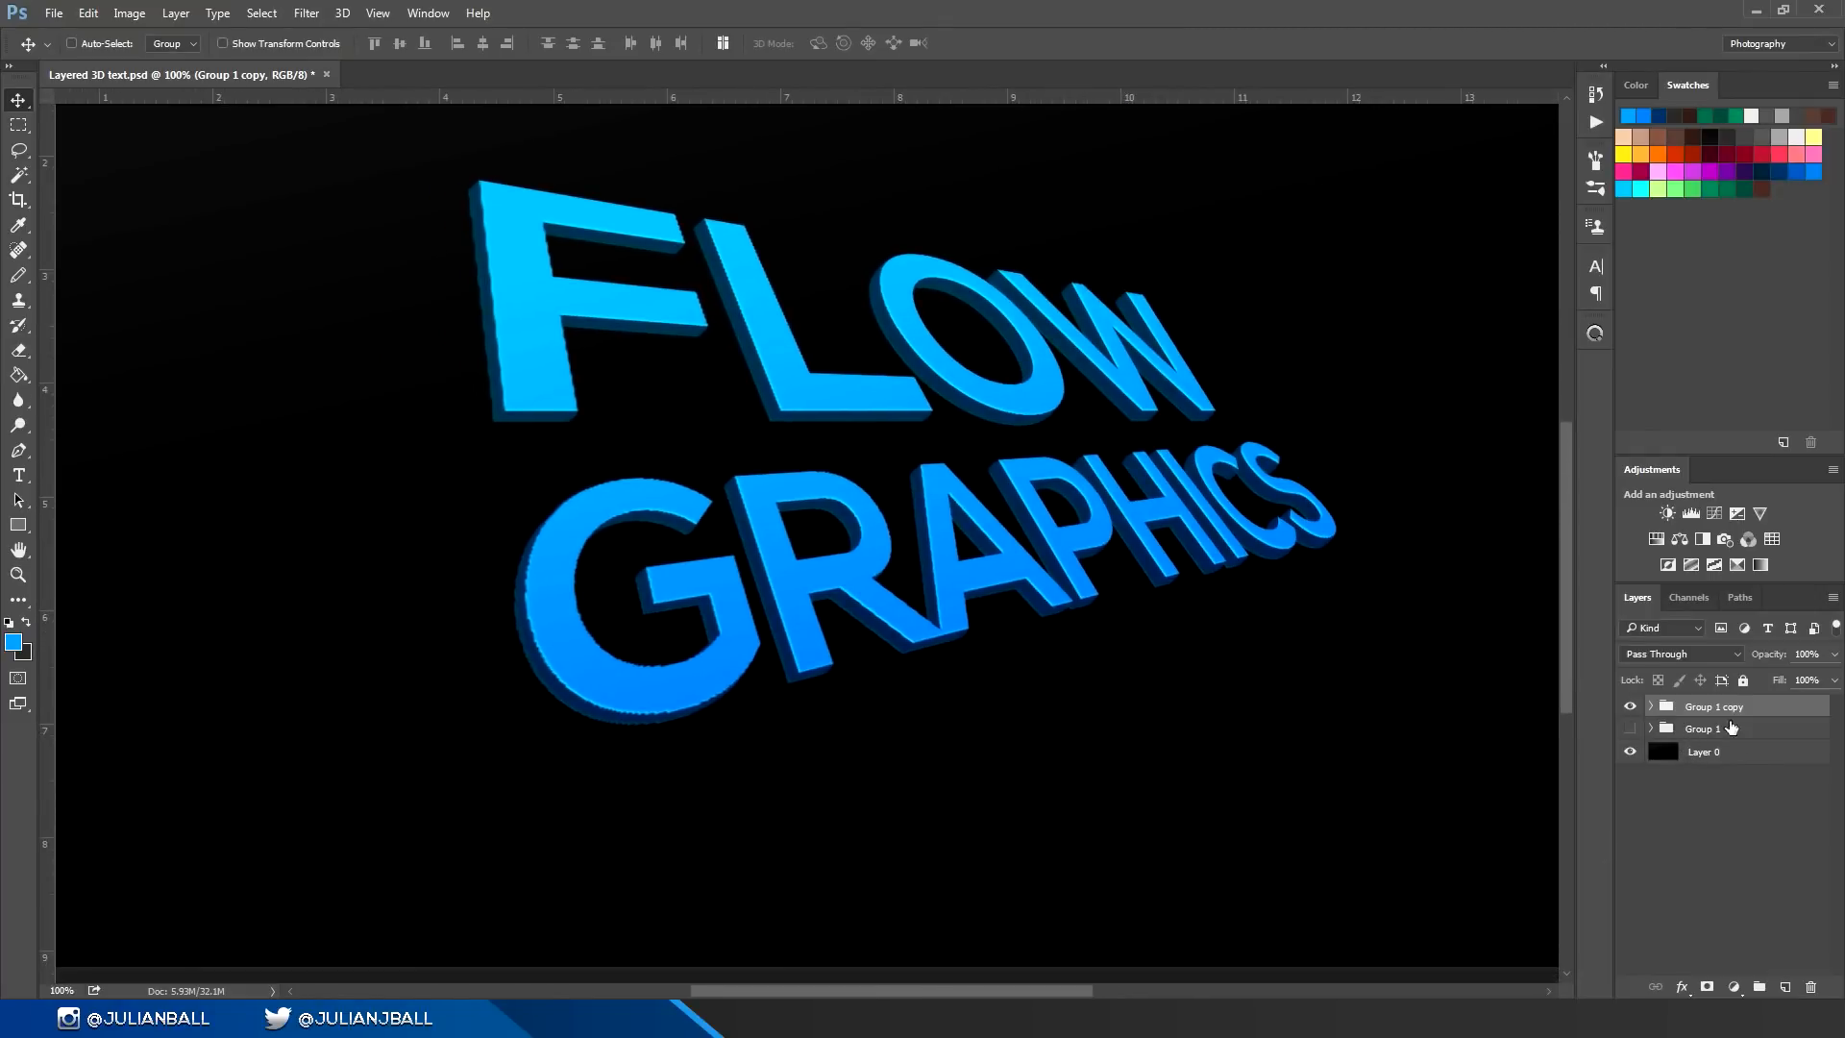
pyautogui.click(1629, 706)
pyautogui.click(1628, 706)
pyautogui.moveTo(883, 666); pyautogui.dragTo(904, 675)
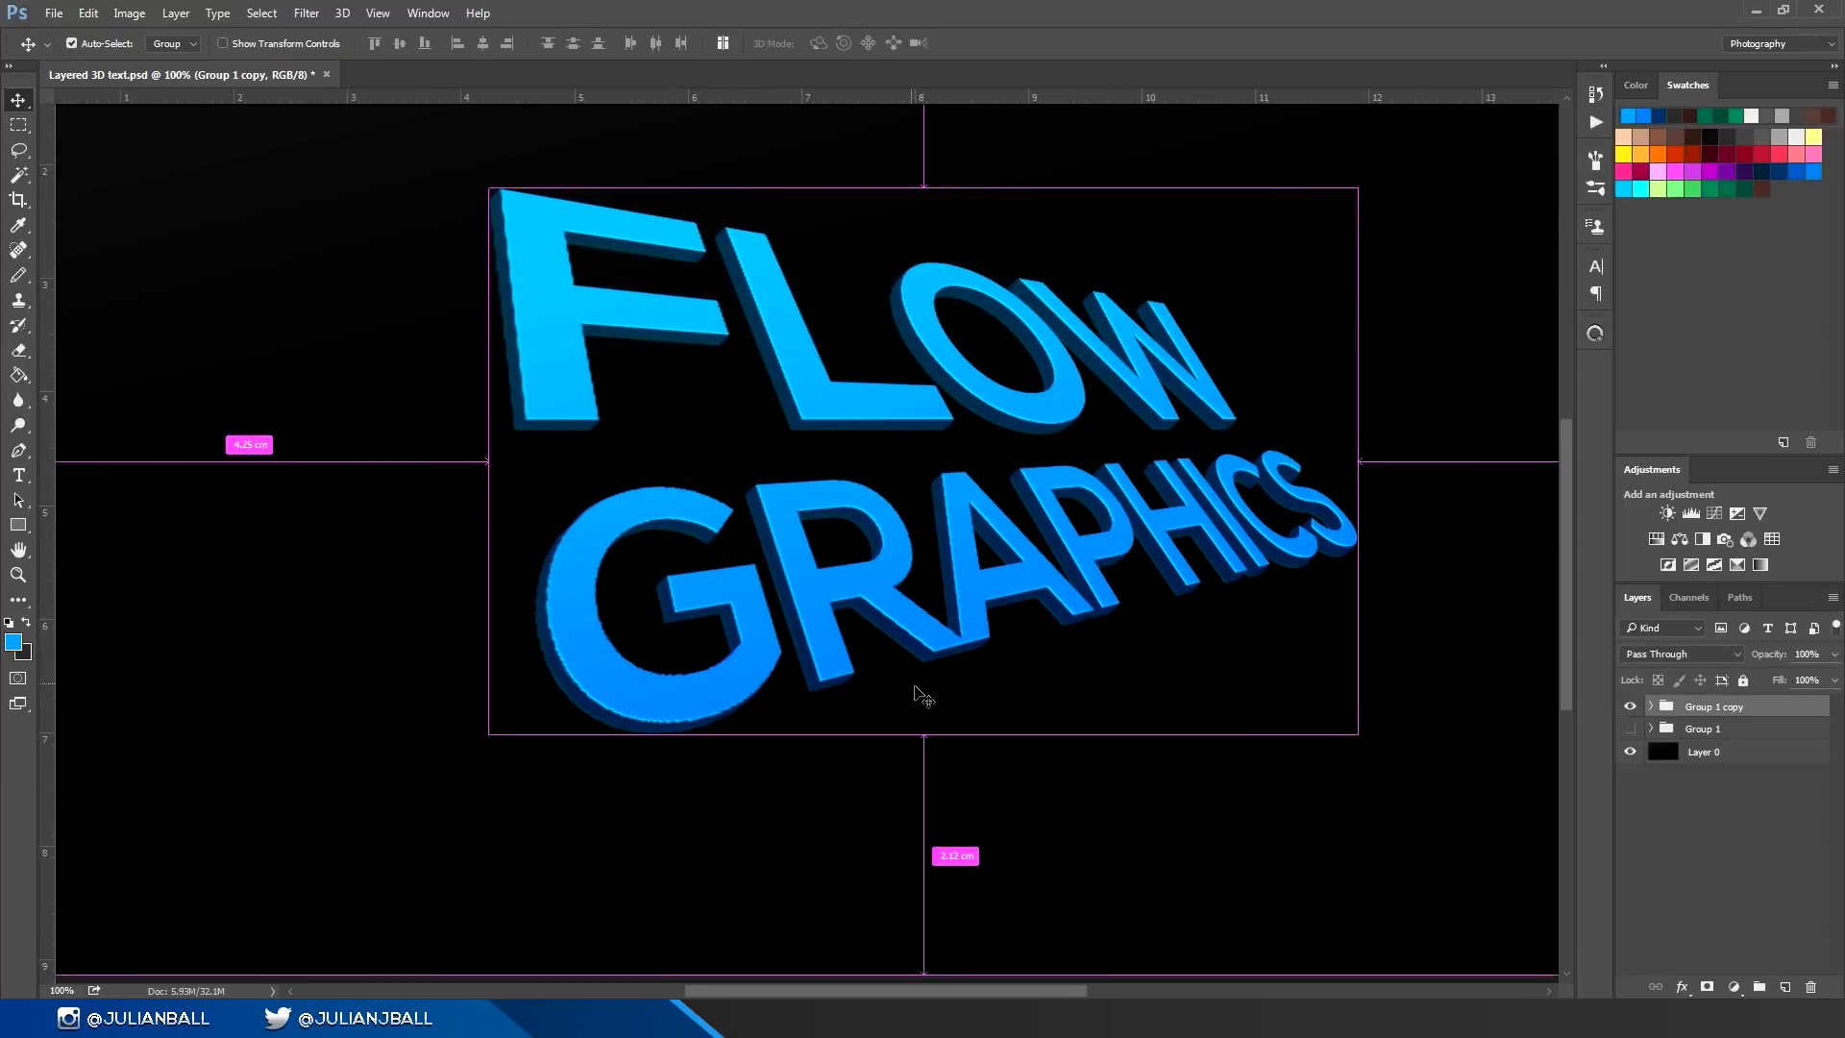
# Step: Duplicate the Group 1 copy group and merge the lower of the two visible groups into a single layer
pyautogui.hotkey('ctrl', 'j')
pyautogui.click(1665, 730)
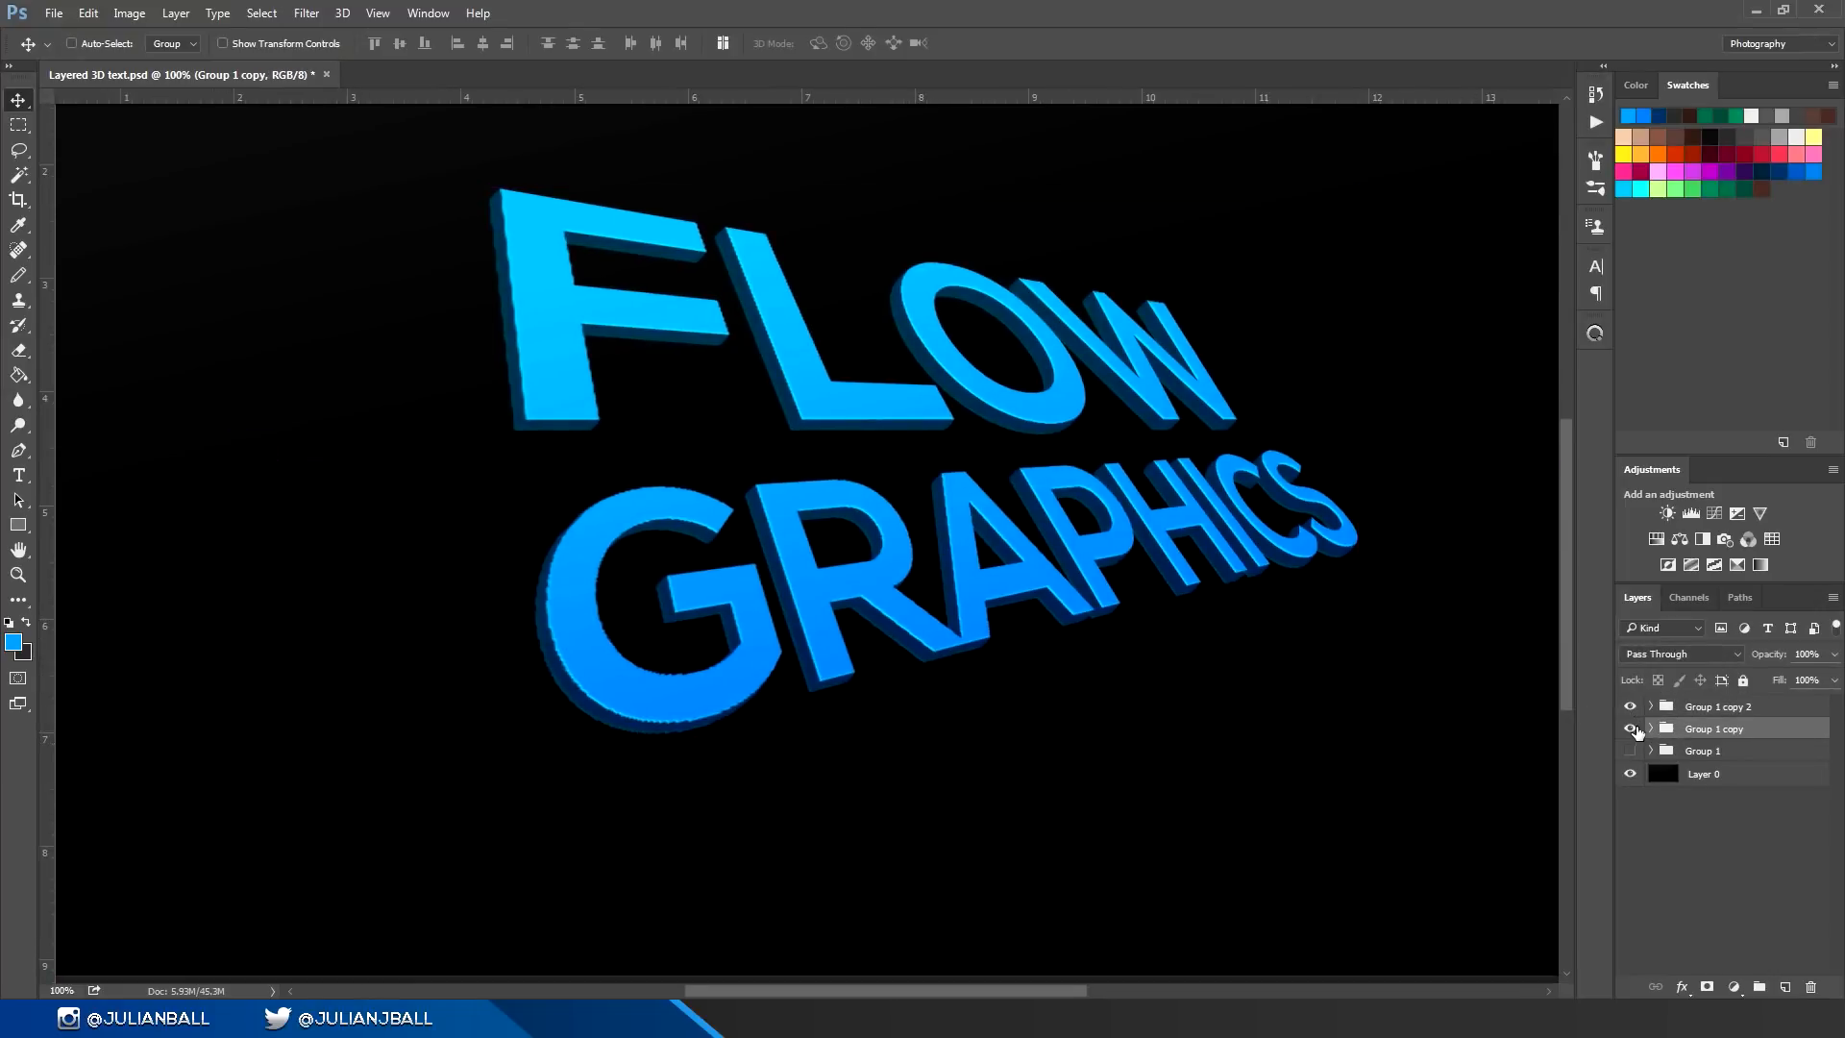
pyautogui.moveTo(677, 492); pyautogui.dragTo(835, 553)
pyautogui.hotkey('ctrl', 'z')
pyautogui.moveTo(970, 549); pyautogui.dragTo(960, 576)
pyautogui.hotkey('ctrl', 'z')
pyautogui.hotkey('ctrl', 'e')
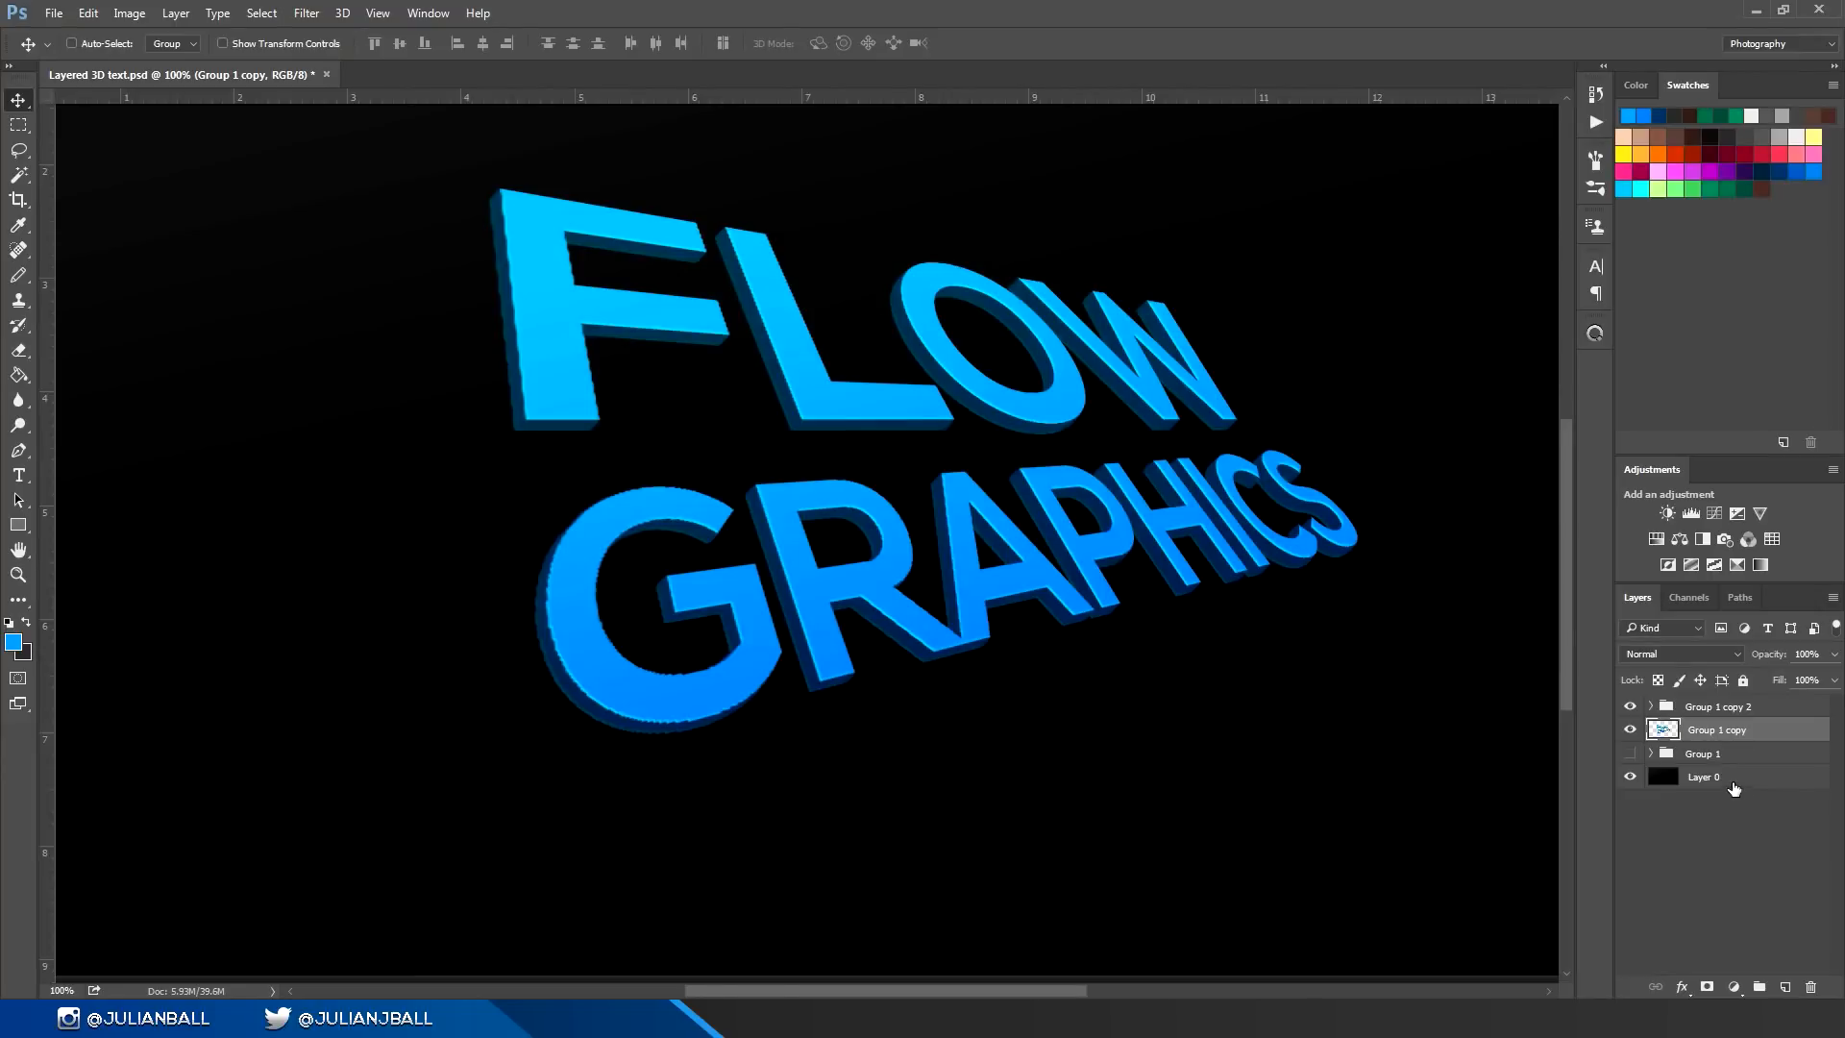
# Step: Offset the merged Group 1 copy layer slightly down and to the left of the text above it
pyautogui.moveTo(1112, 523)
pyautogui.mouseDown()
pyautogui.moveTo(1025, 517)
pyautogui.moveTo(1114, 524)
pyautogui.mouseUp()
pyautogui.hotkey('ctrl', 'z')
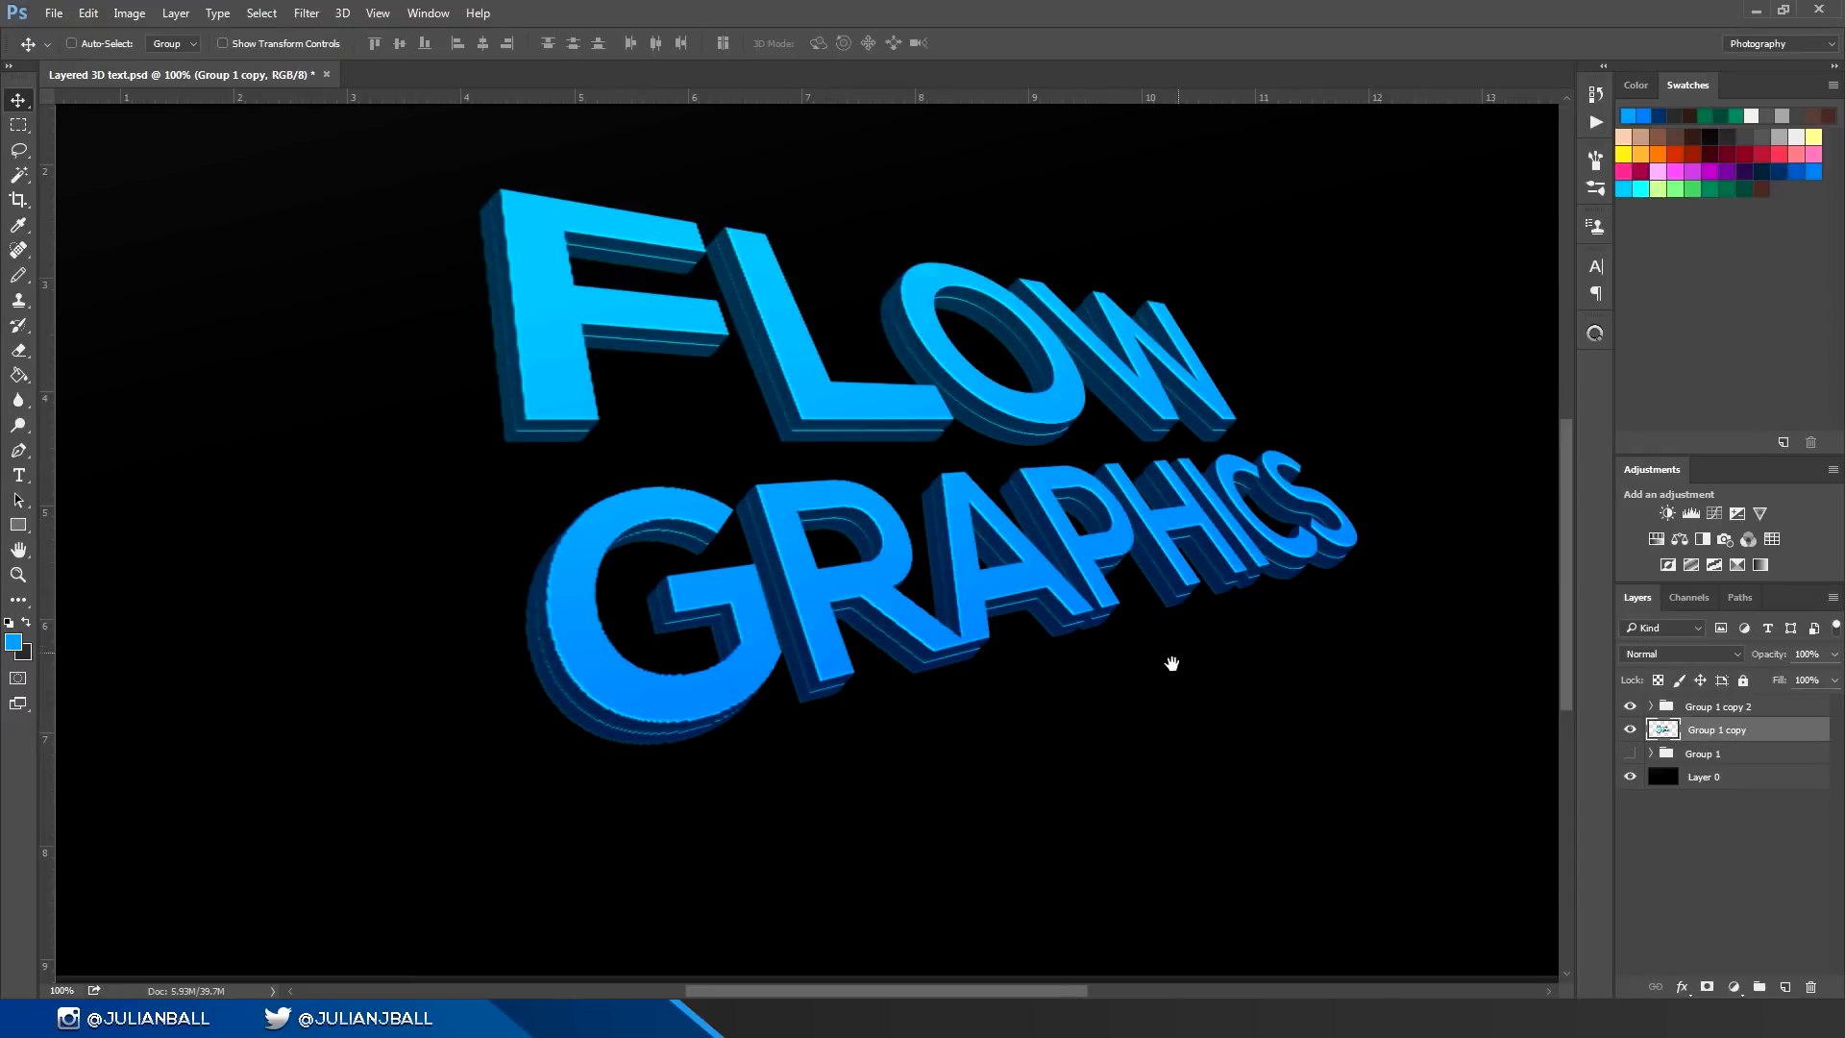
pyautogui.moveTo(1179, 644); pyautogui.dragTo(1095, 747)
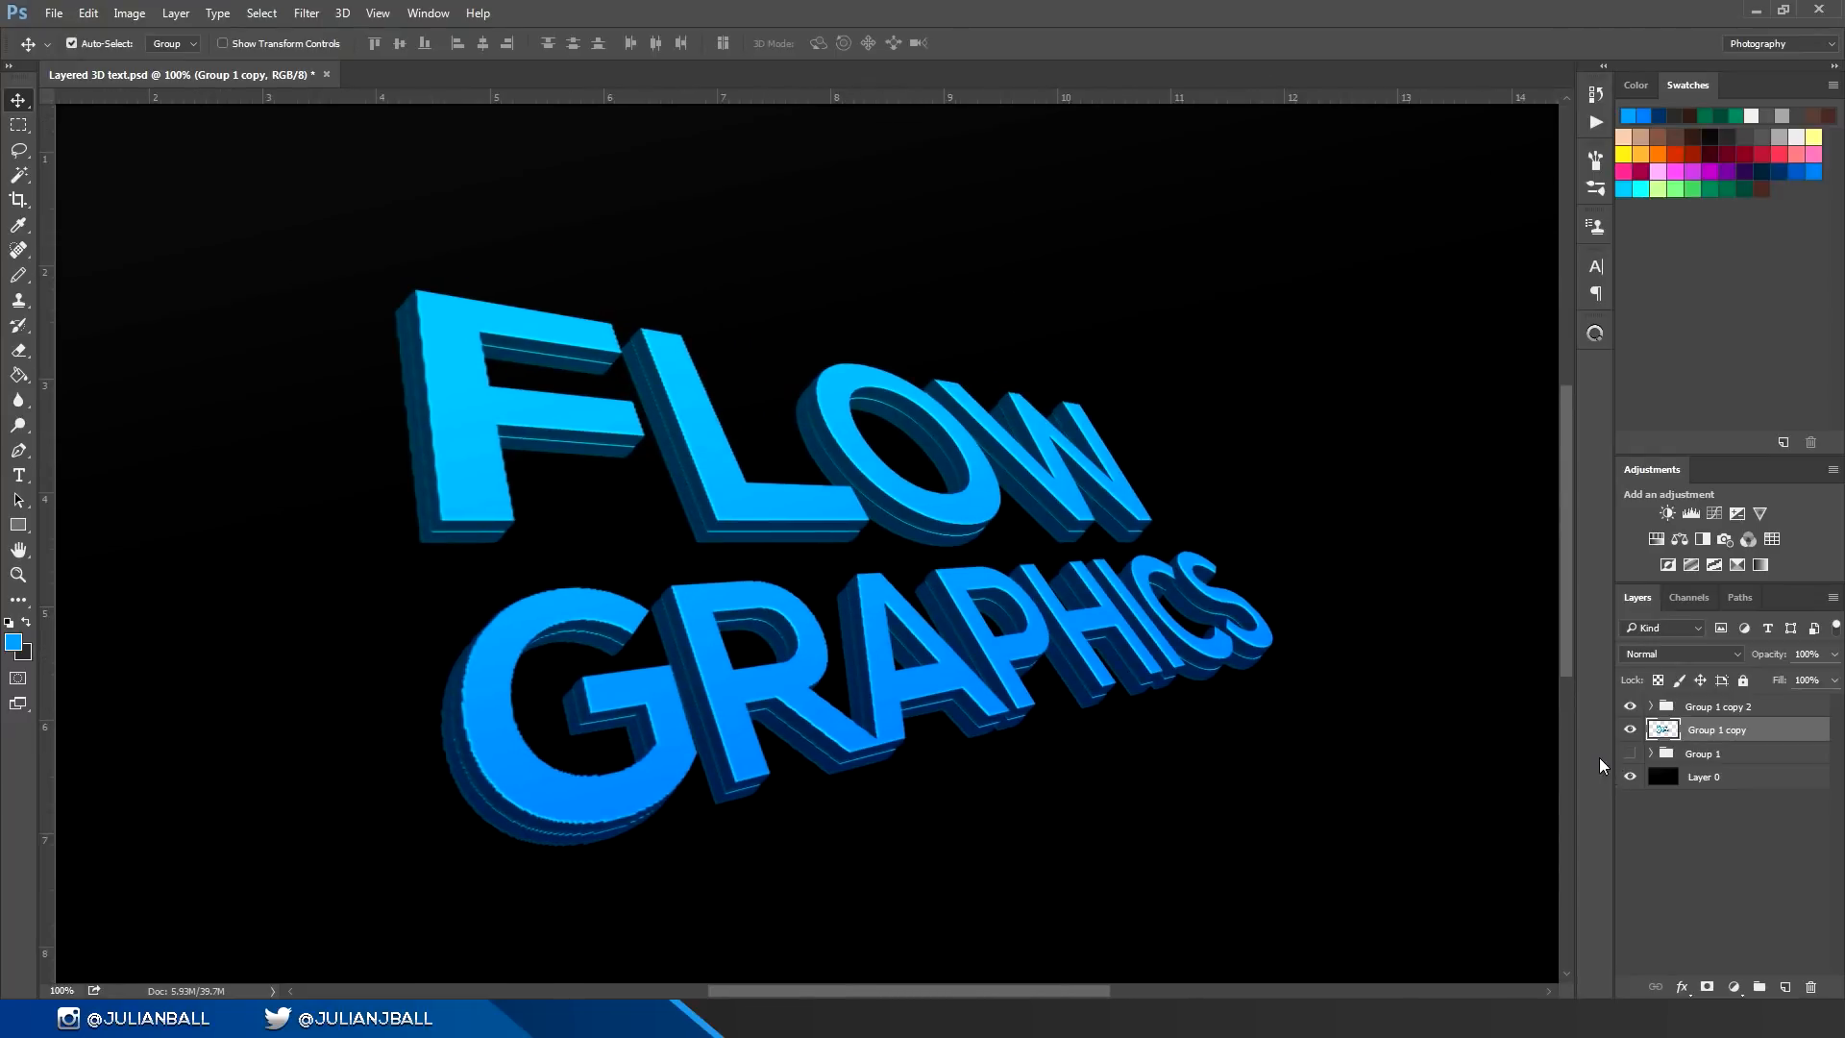
# Step: Darken the Group 1 copy layer with Hue/Saturation, setting hue to +6, saturation to +45 and lightness to -47
pyautogui.hotkey('ctrl', 'u')
pyautogui.moveTo(1480, 669); pyautogui.dragTo(1424, 663)
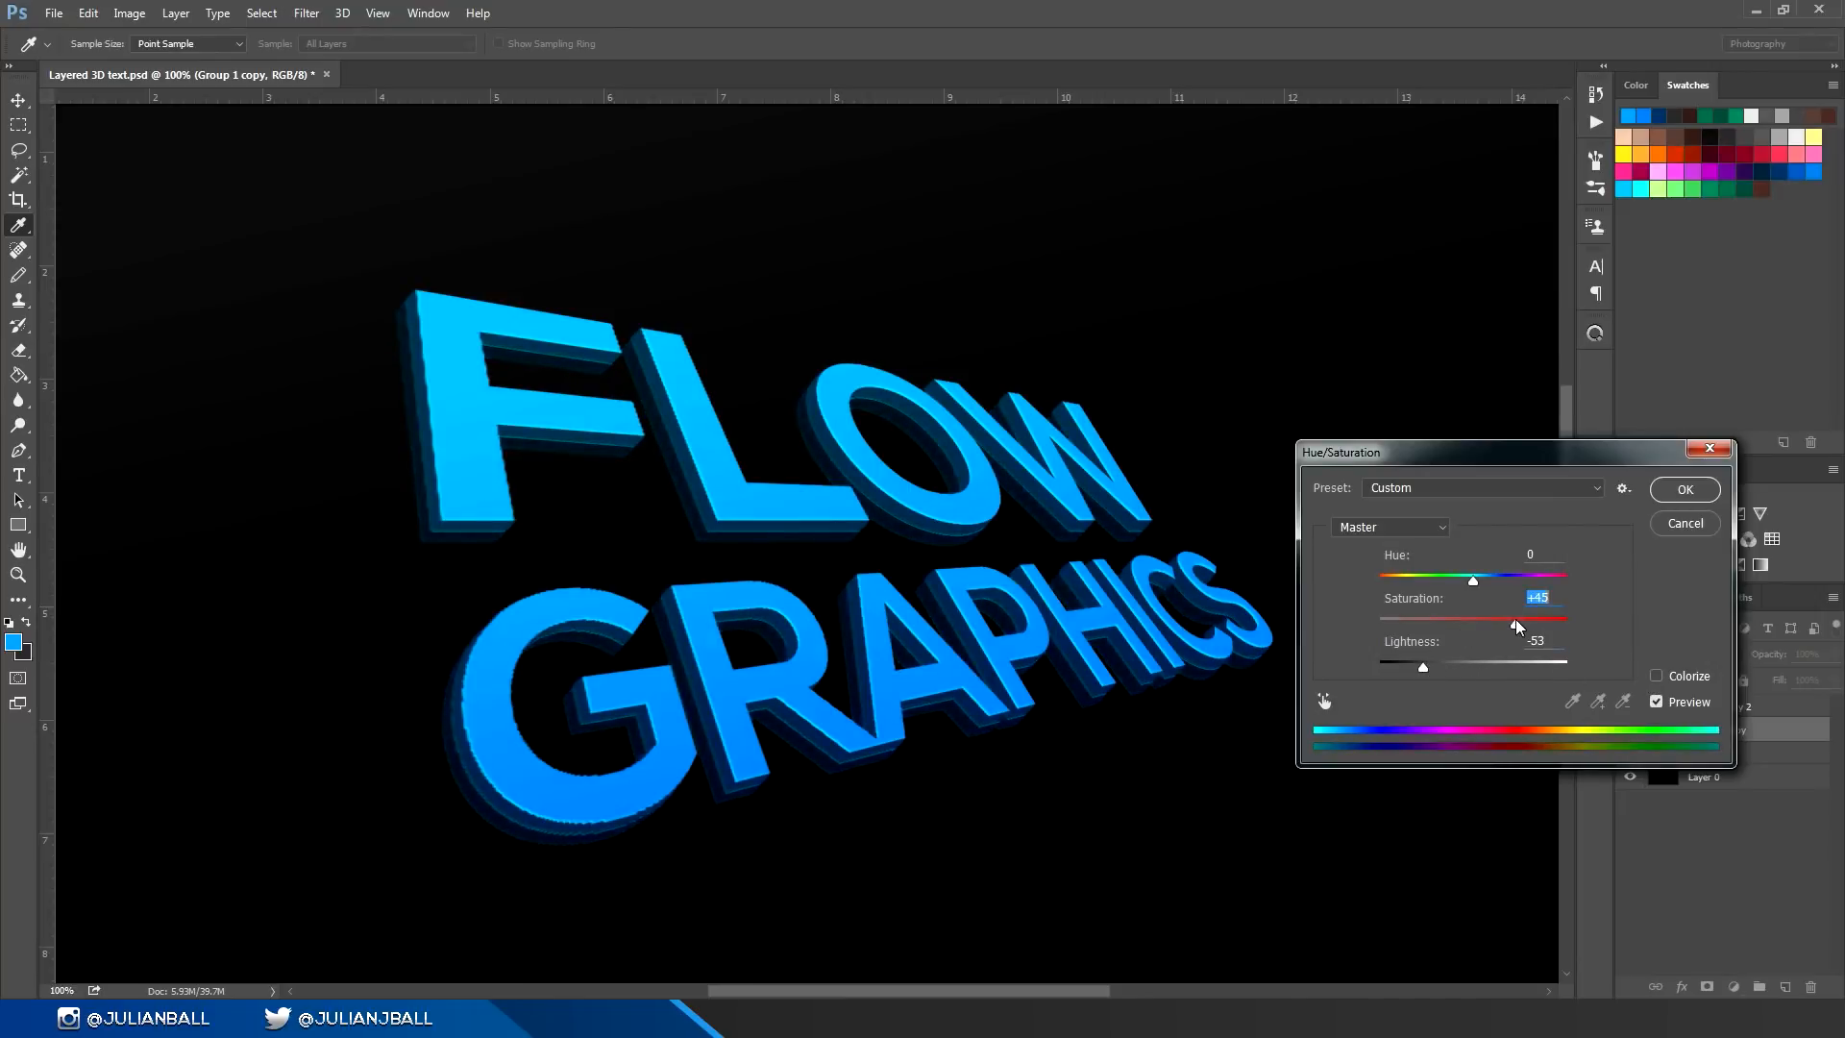
pyautogui.moveTo(1472, 573); pyautogui.dragTo(1479, 574)
pyautogui.moveTo(1415, 659); pyautogui.dragTo(1432, 663)
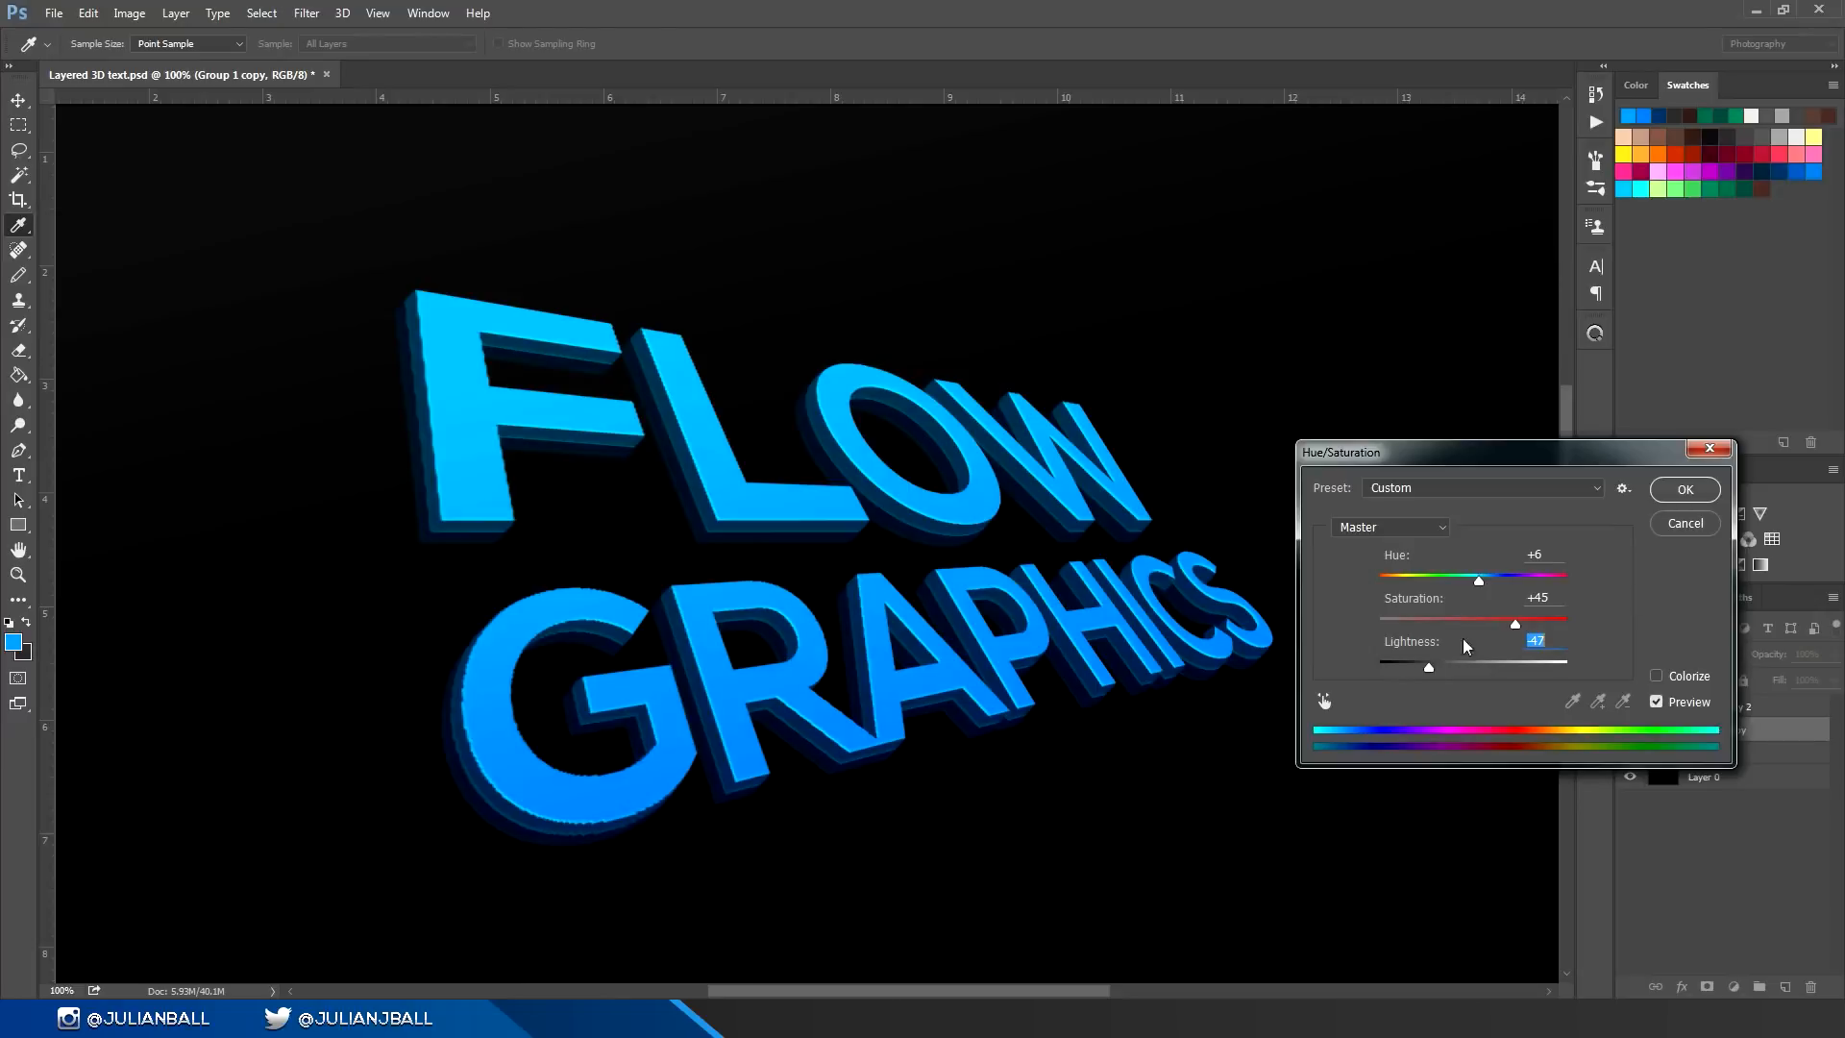
pyautogui.click(1677, 491)
pyautogui.moveTo(689, 691); pyautogui.dragTo(546, 722)
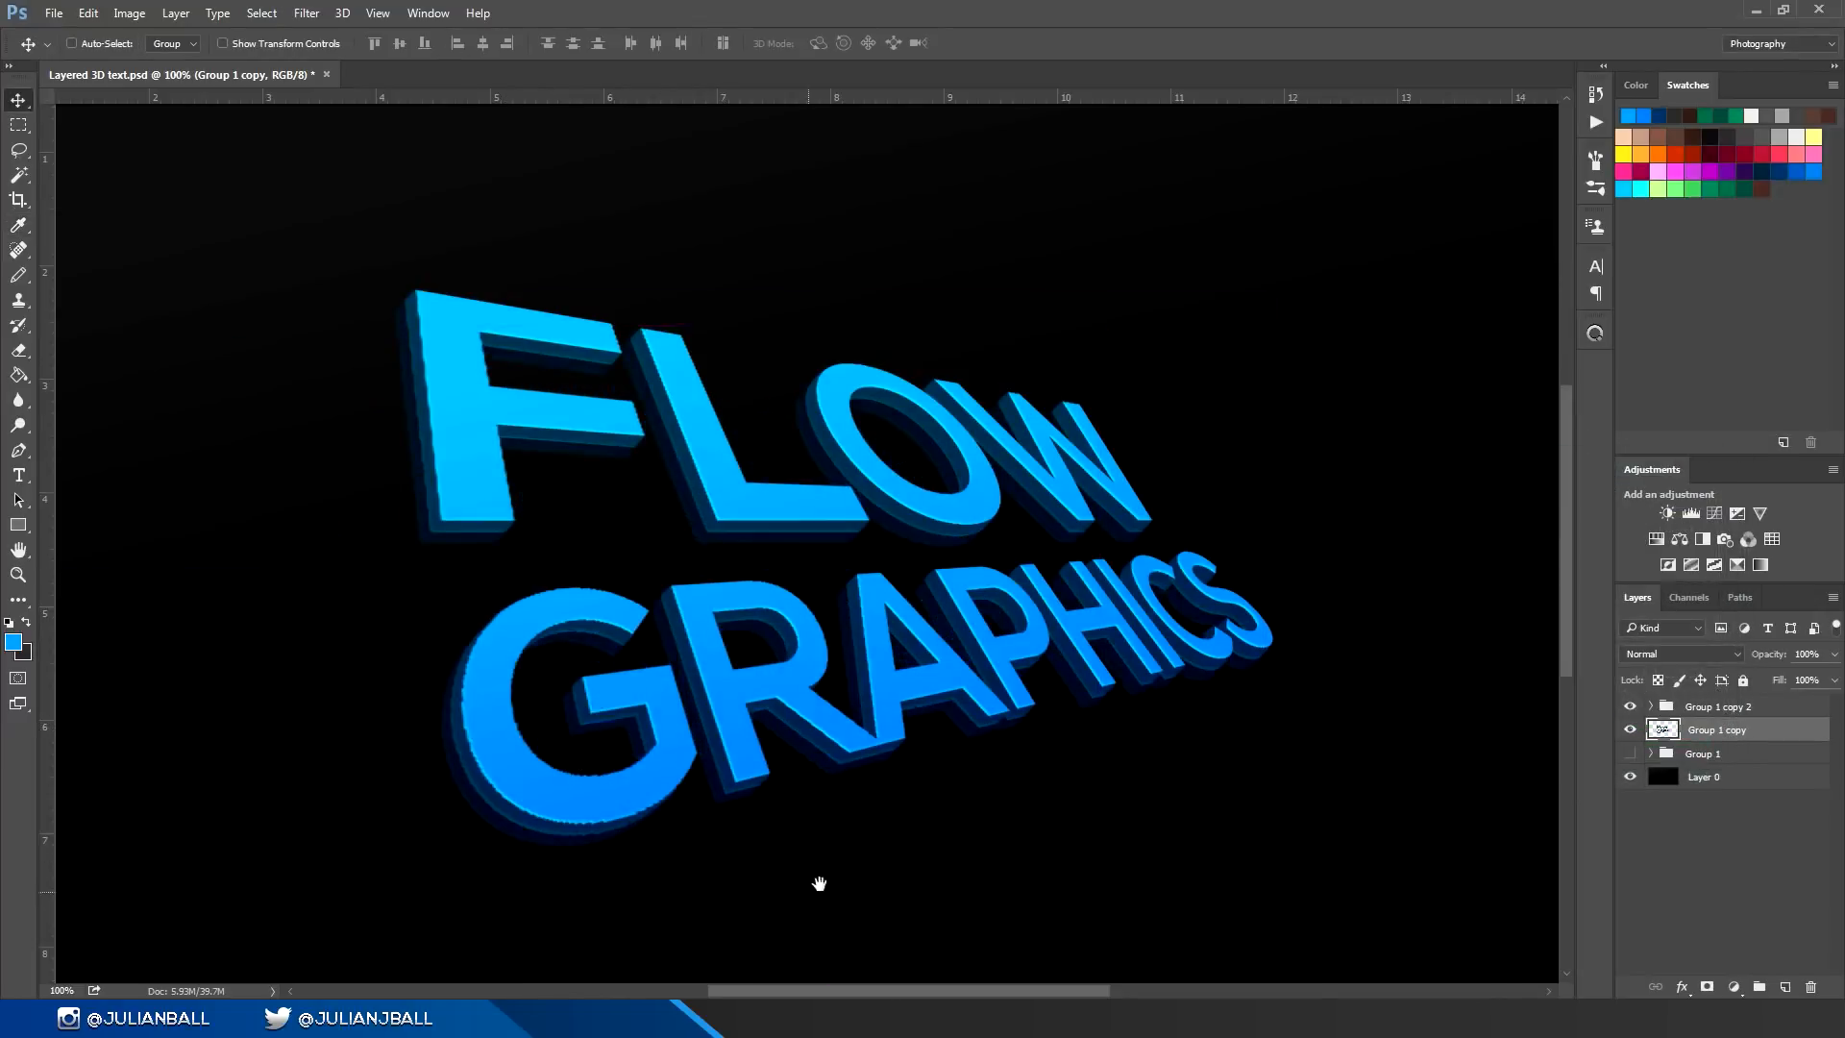
pyautogui.moveTo(824, 881); pyautogui.dragTo(929, 826)
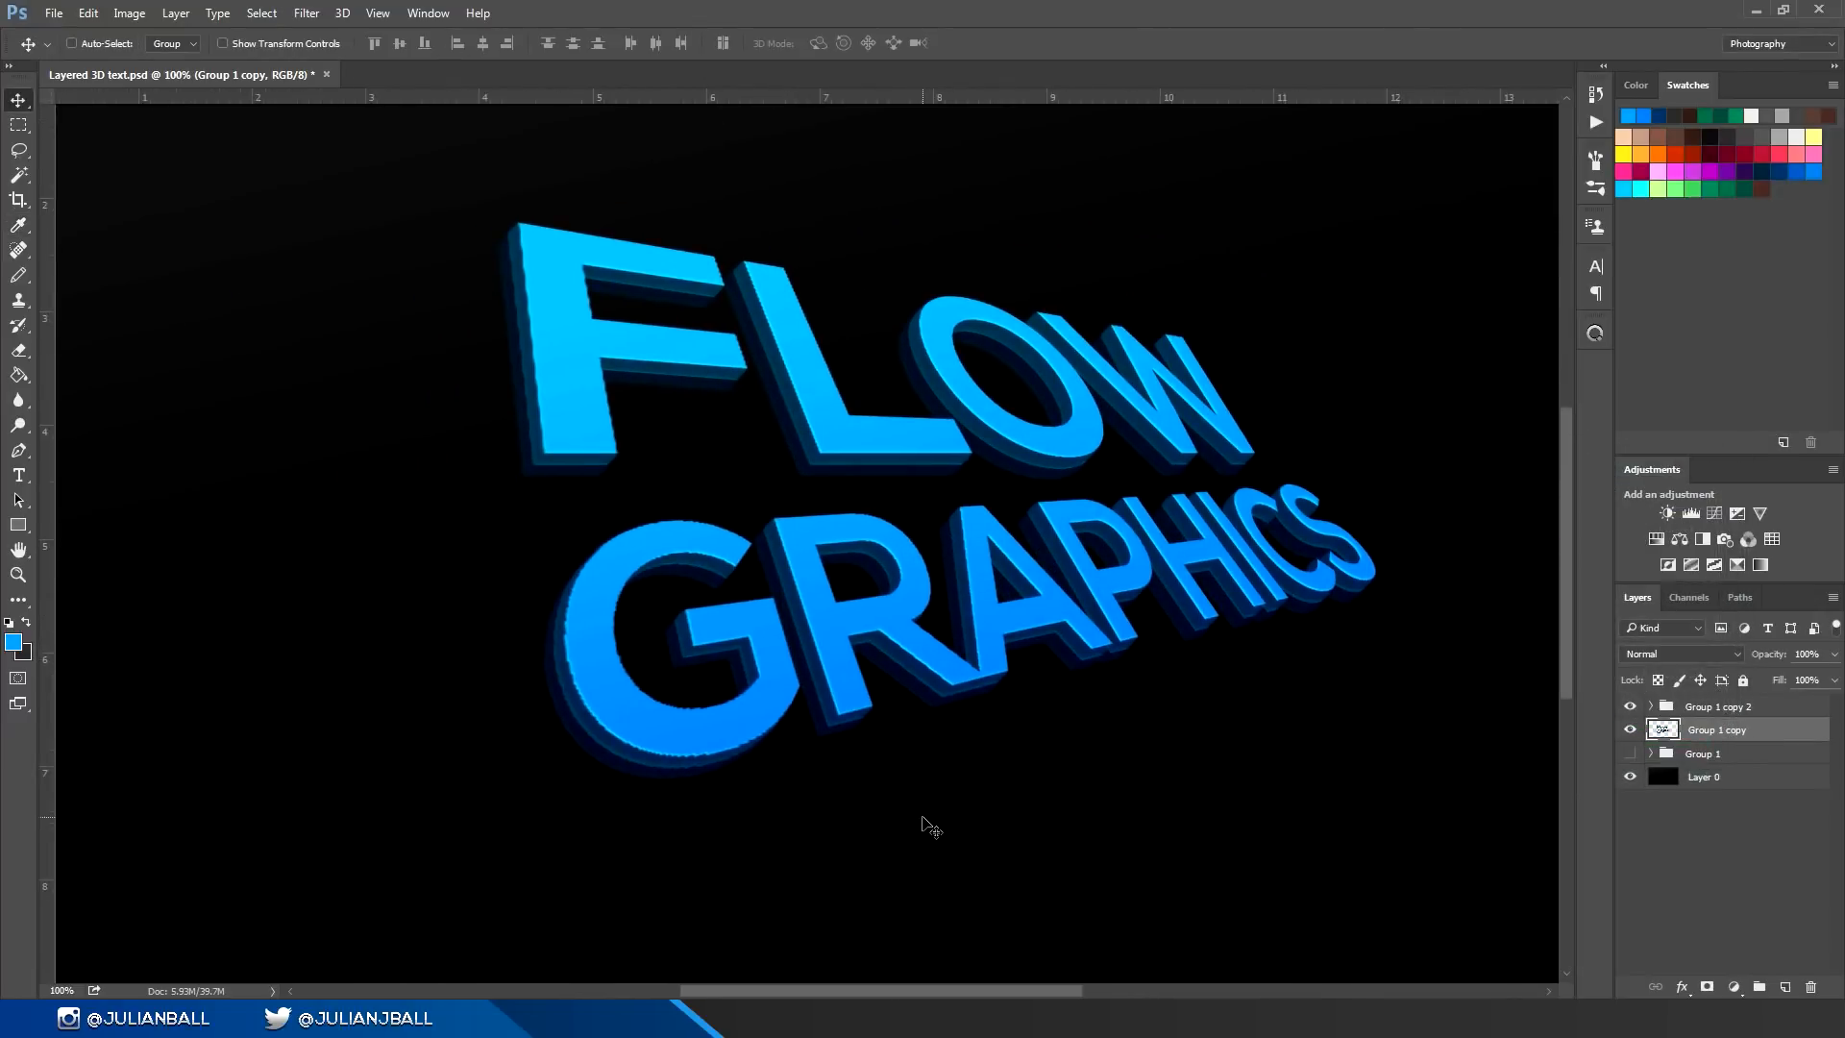
# Step: Duplicate the Group 1 copy 2 group and merge the duplicate into a single layer
pyautogui.click(1690, 711)
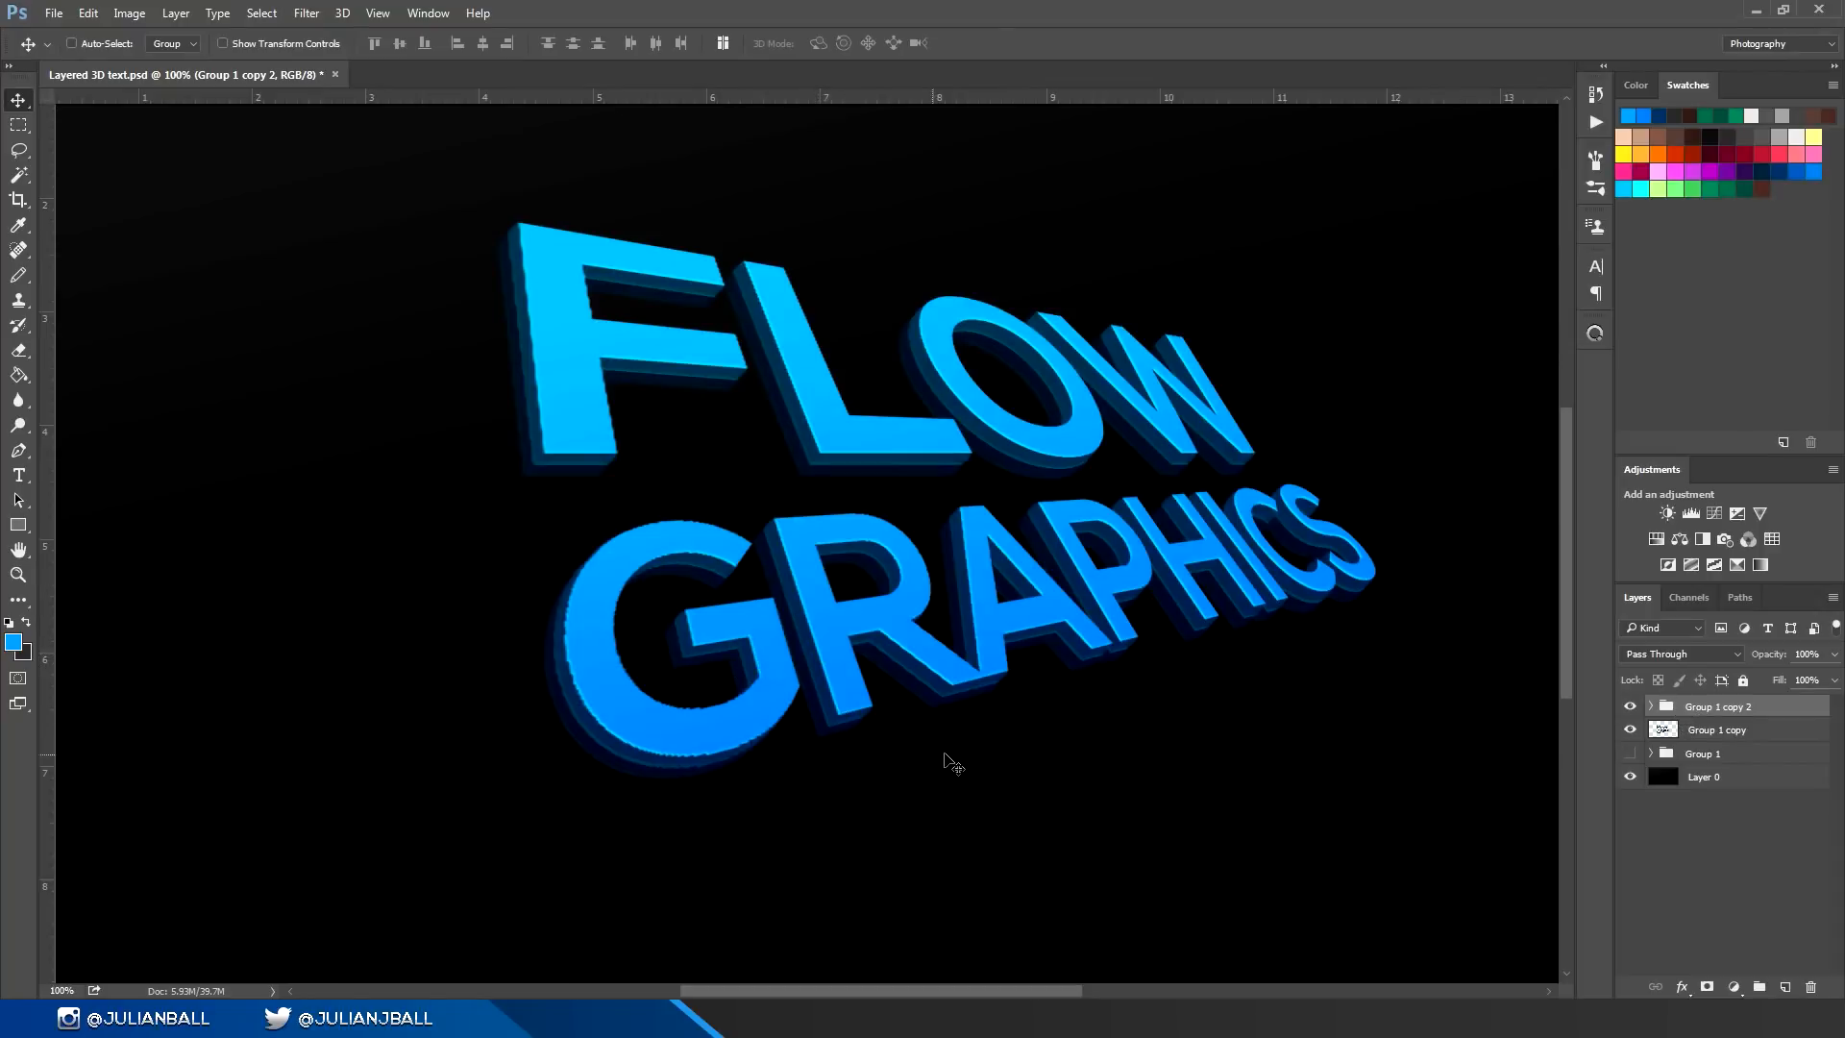
pyautogui.moveTo(934, 761); pyautogui.dragTo(1000, 766)
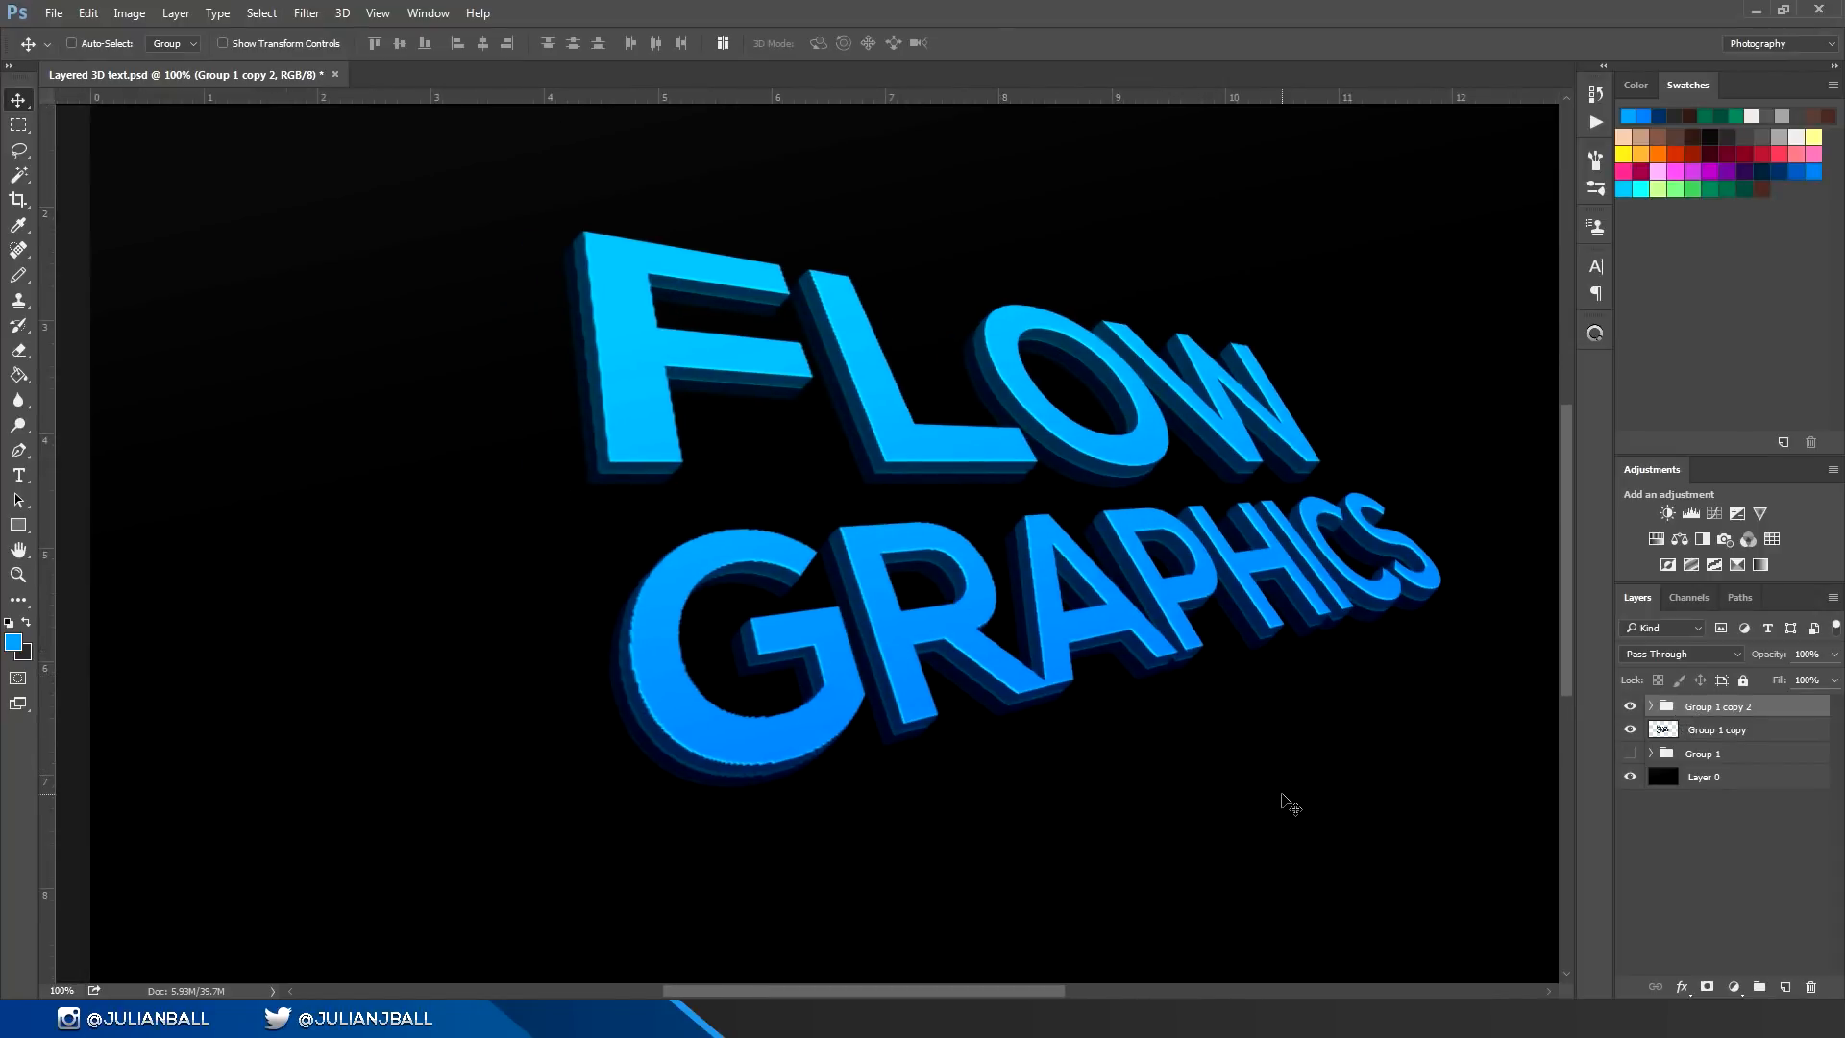
pyautogui.press('ctrl')
pyautogui.hotkey('ctrl', 'j')
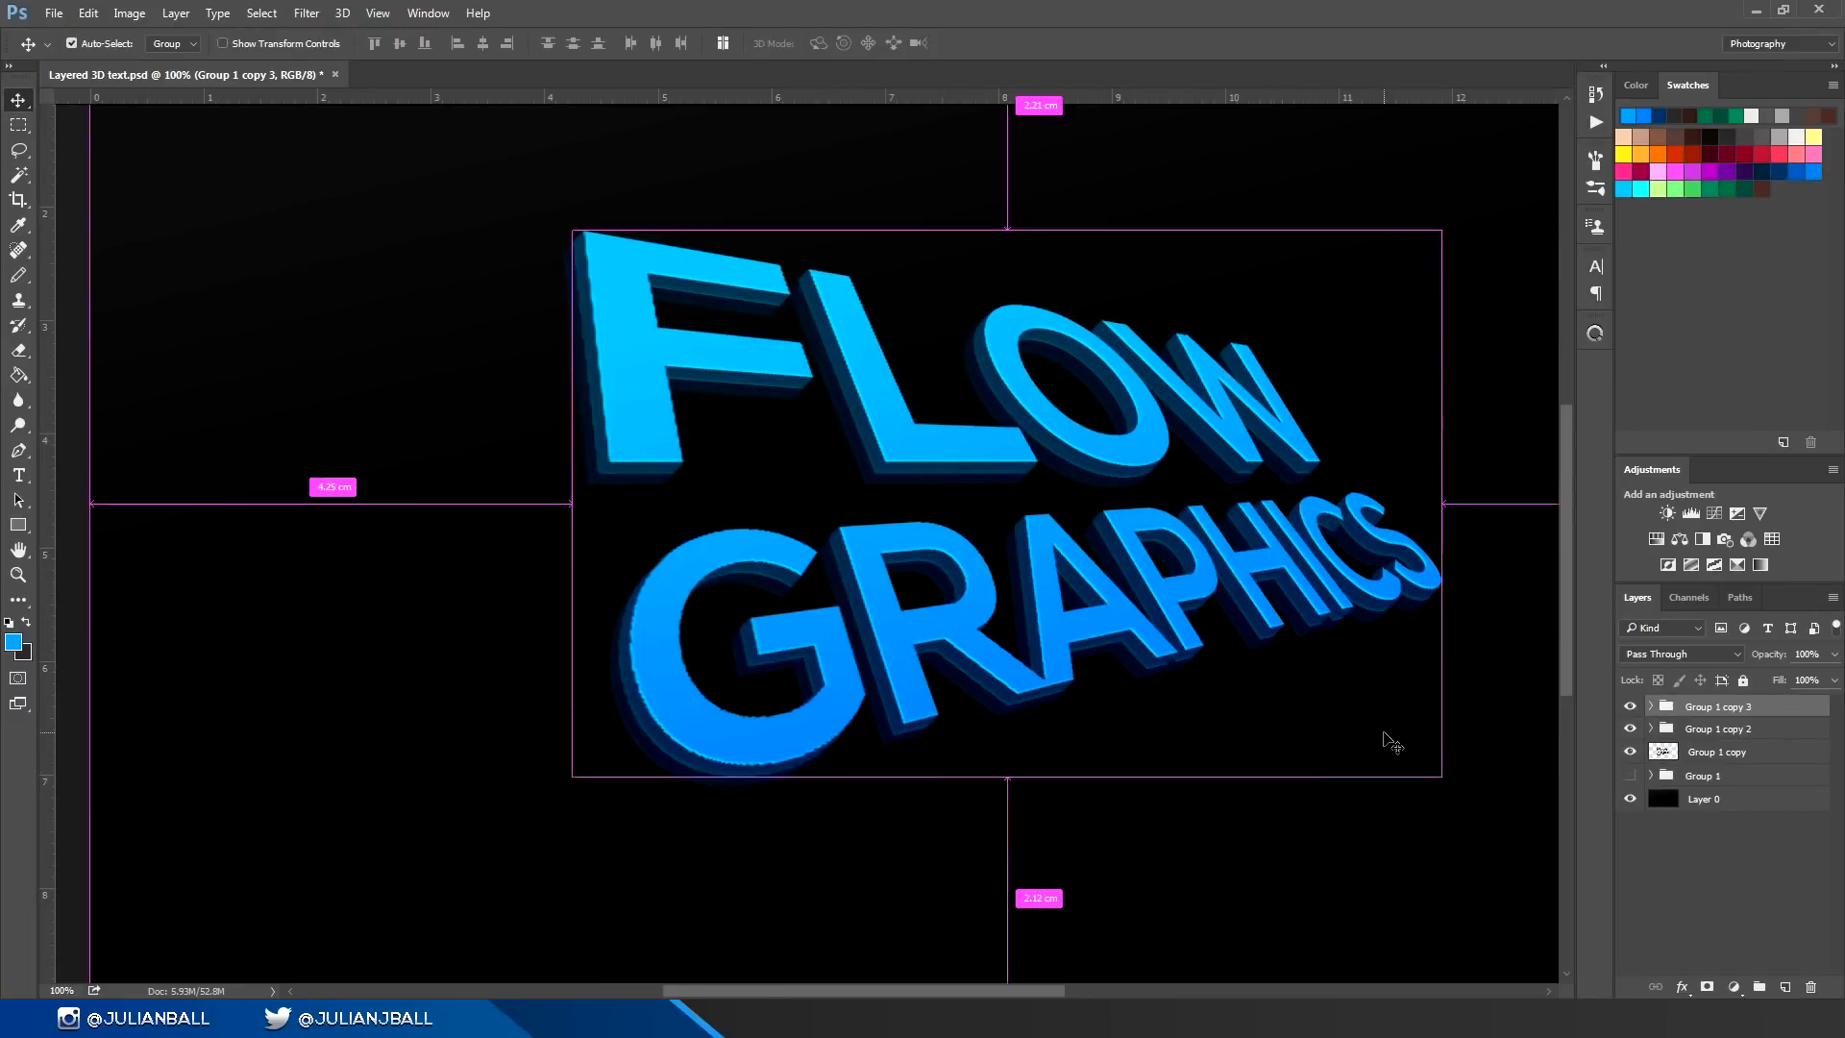
pyautogui.hotkey('ctrl', 'e')
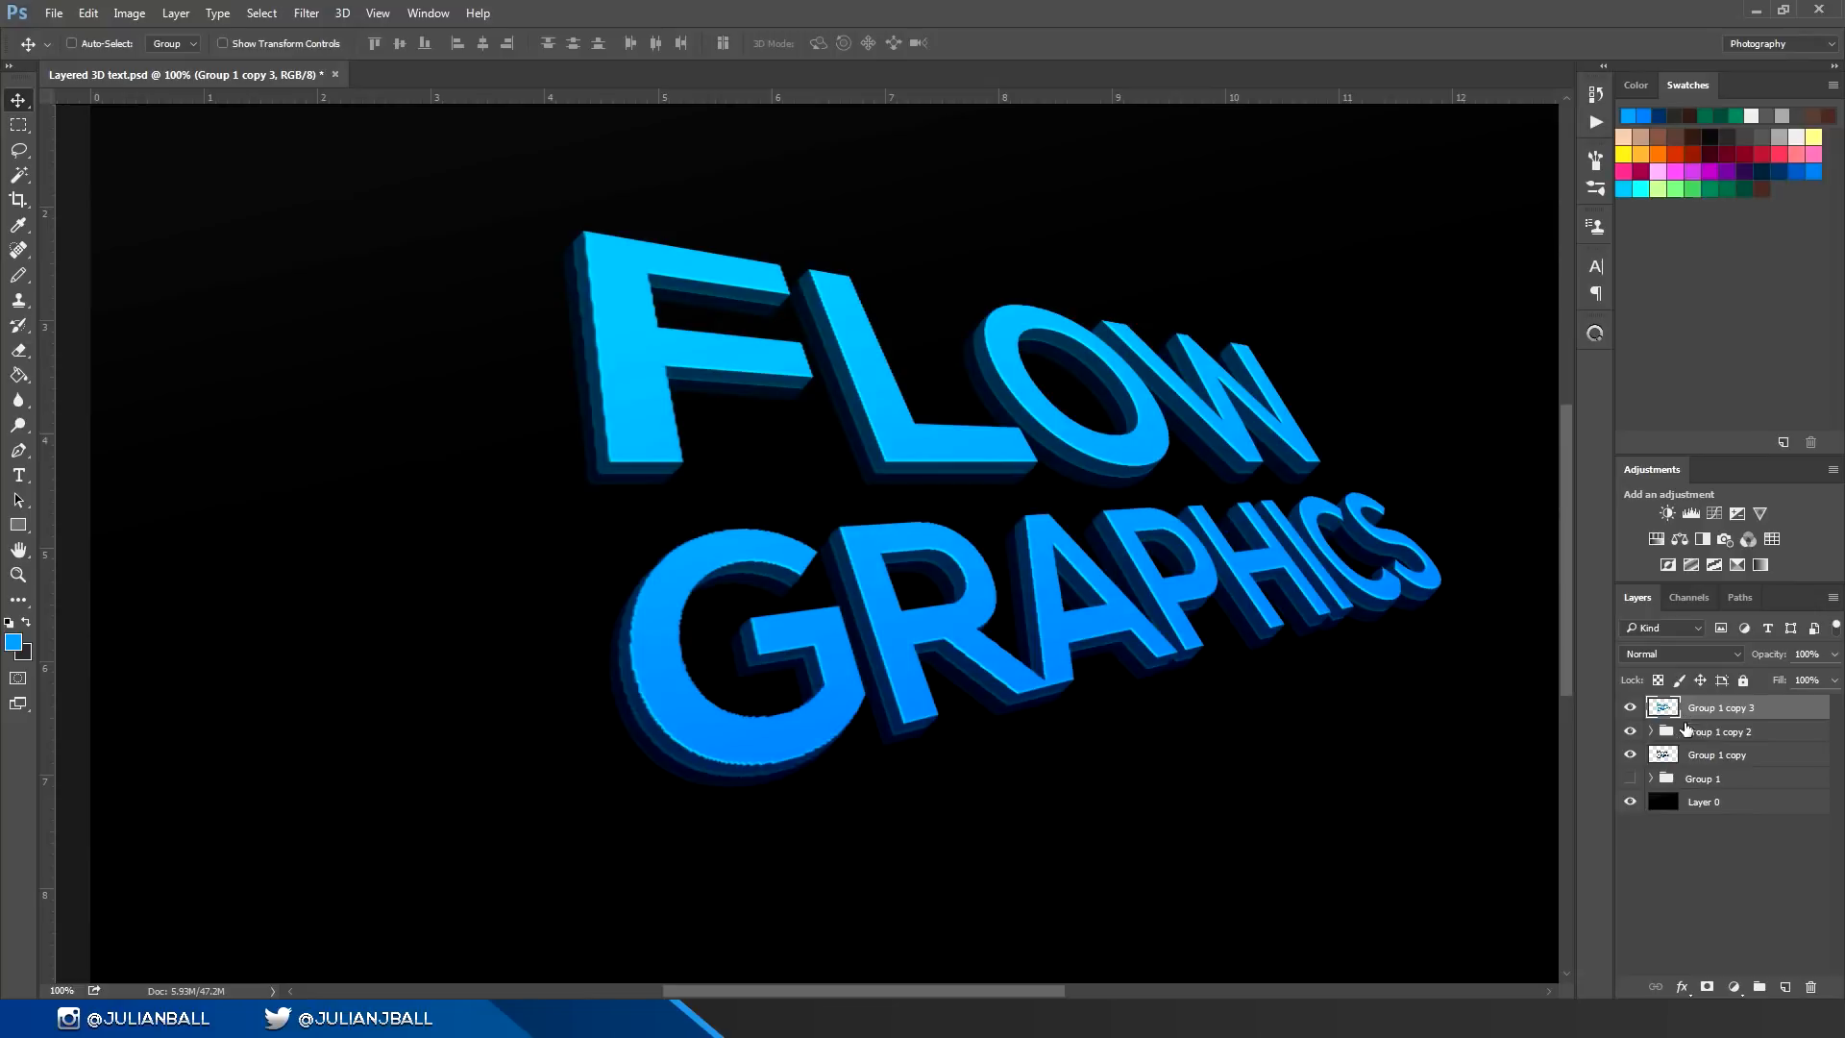
# Step: Place the Group 1 copy 3 layer beneath Group 1 copy and offset it further down and to the left
pyautogui.moveTo(1688, 713); pyautogui.dragTo(1681, 766)
pyautogui.moveTo(798, 723); pyautogui.dragTo(873, 684)
pyautogui.press('Up')
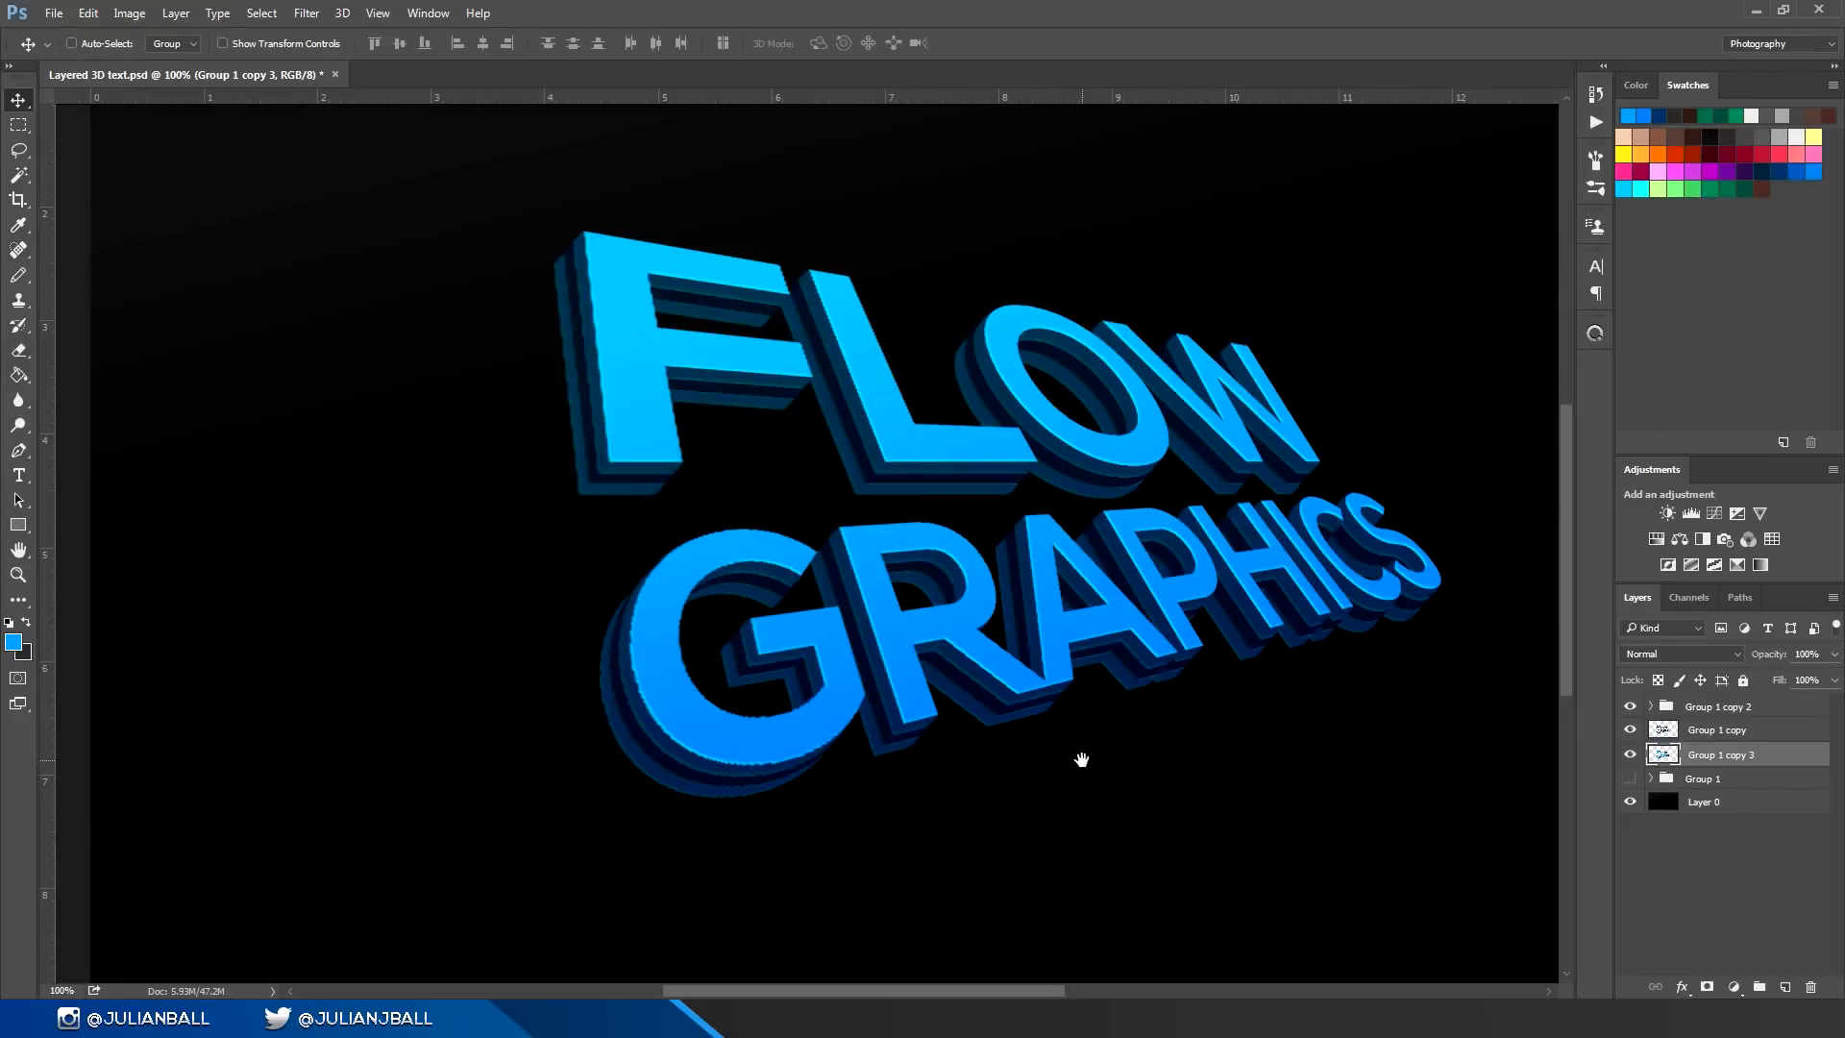
pyautogui.moveTo(1083, 762); pyautogui.dragTo(1050, 803)
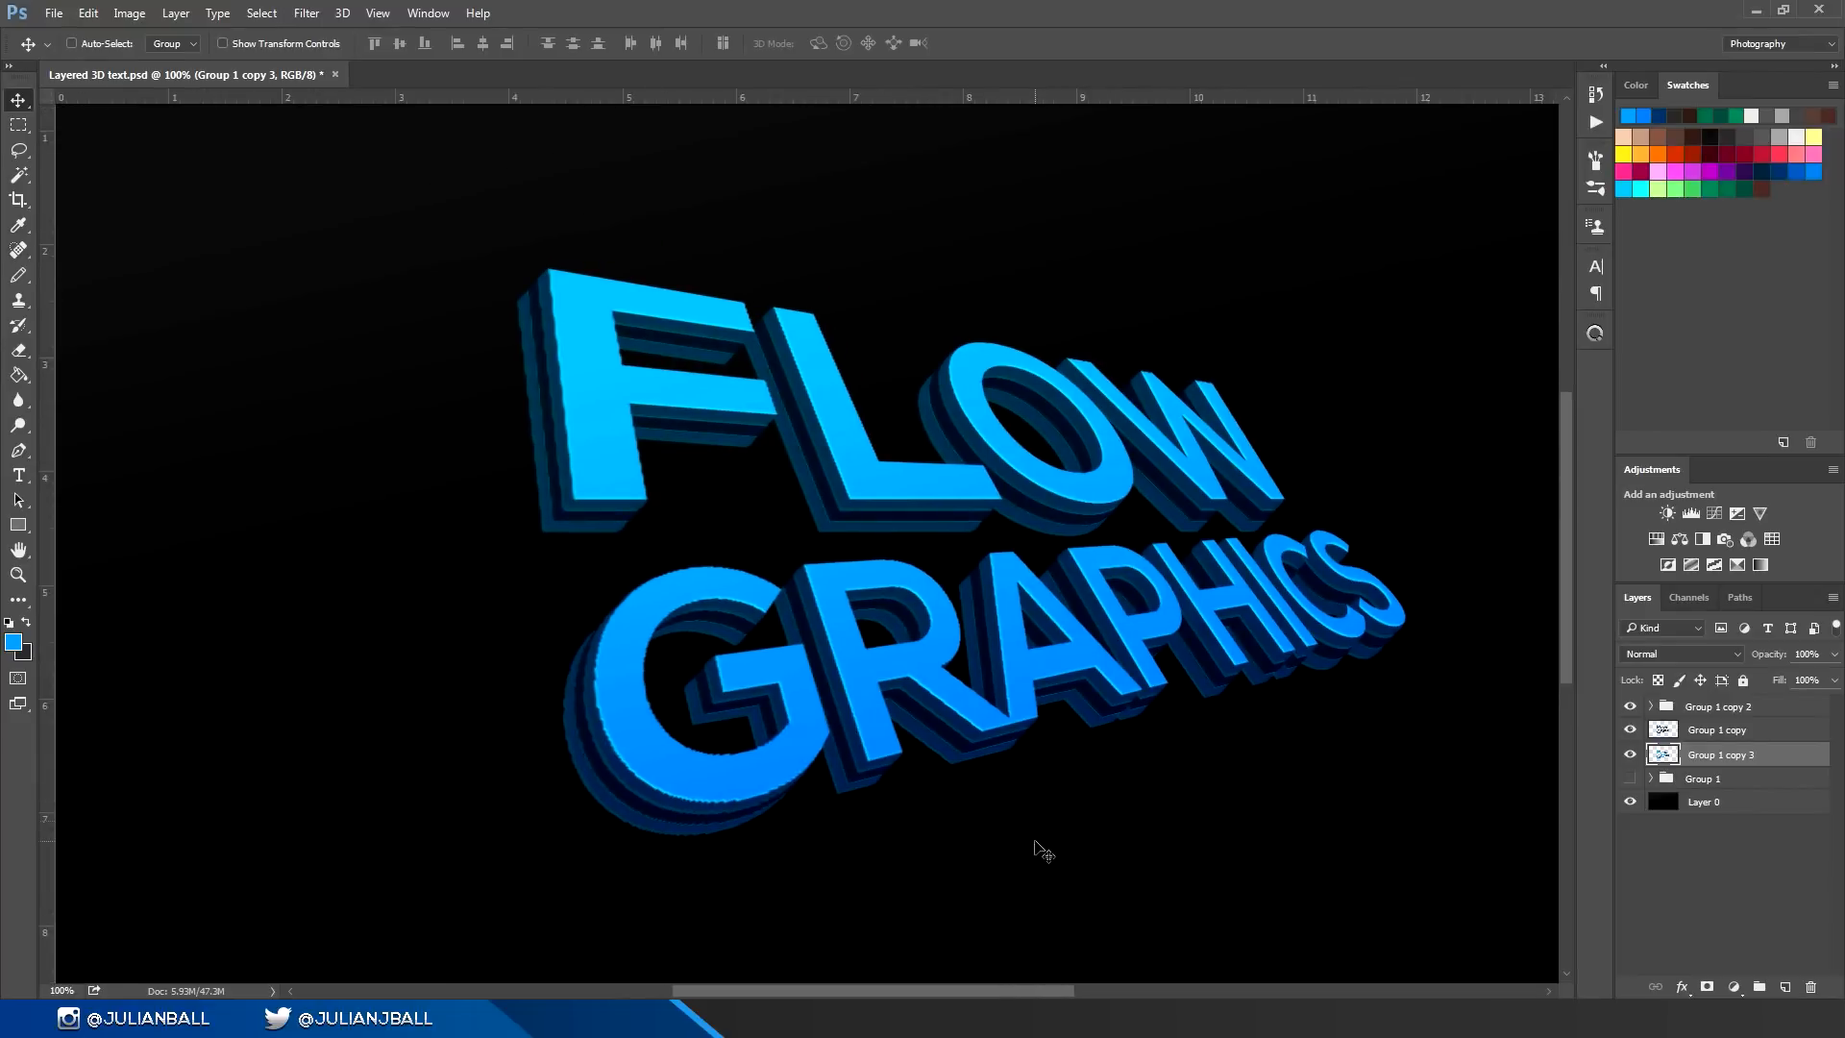
pyautogui.moveTo(1074, 758); pyautogui.dragTo(1024, 783)
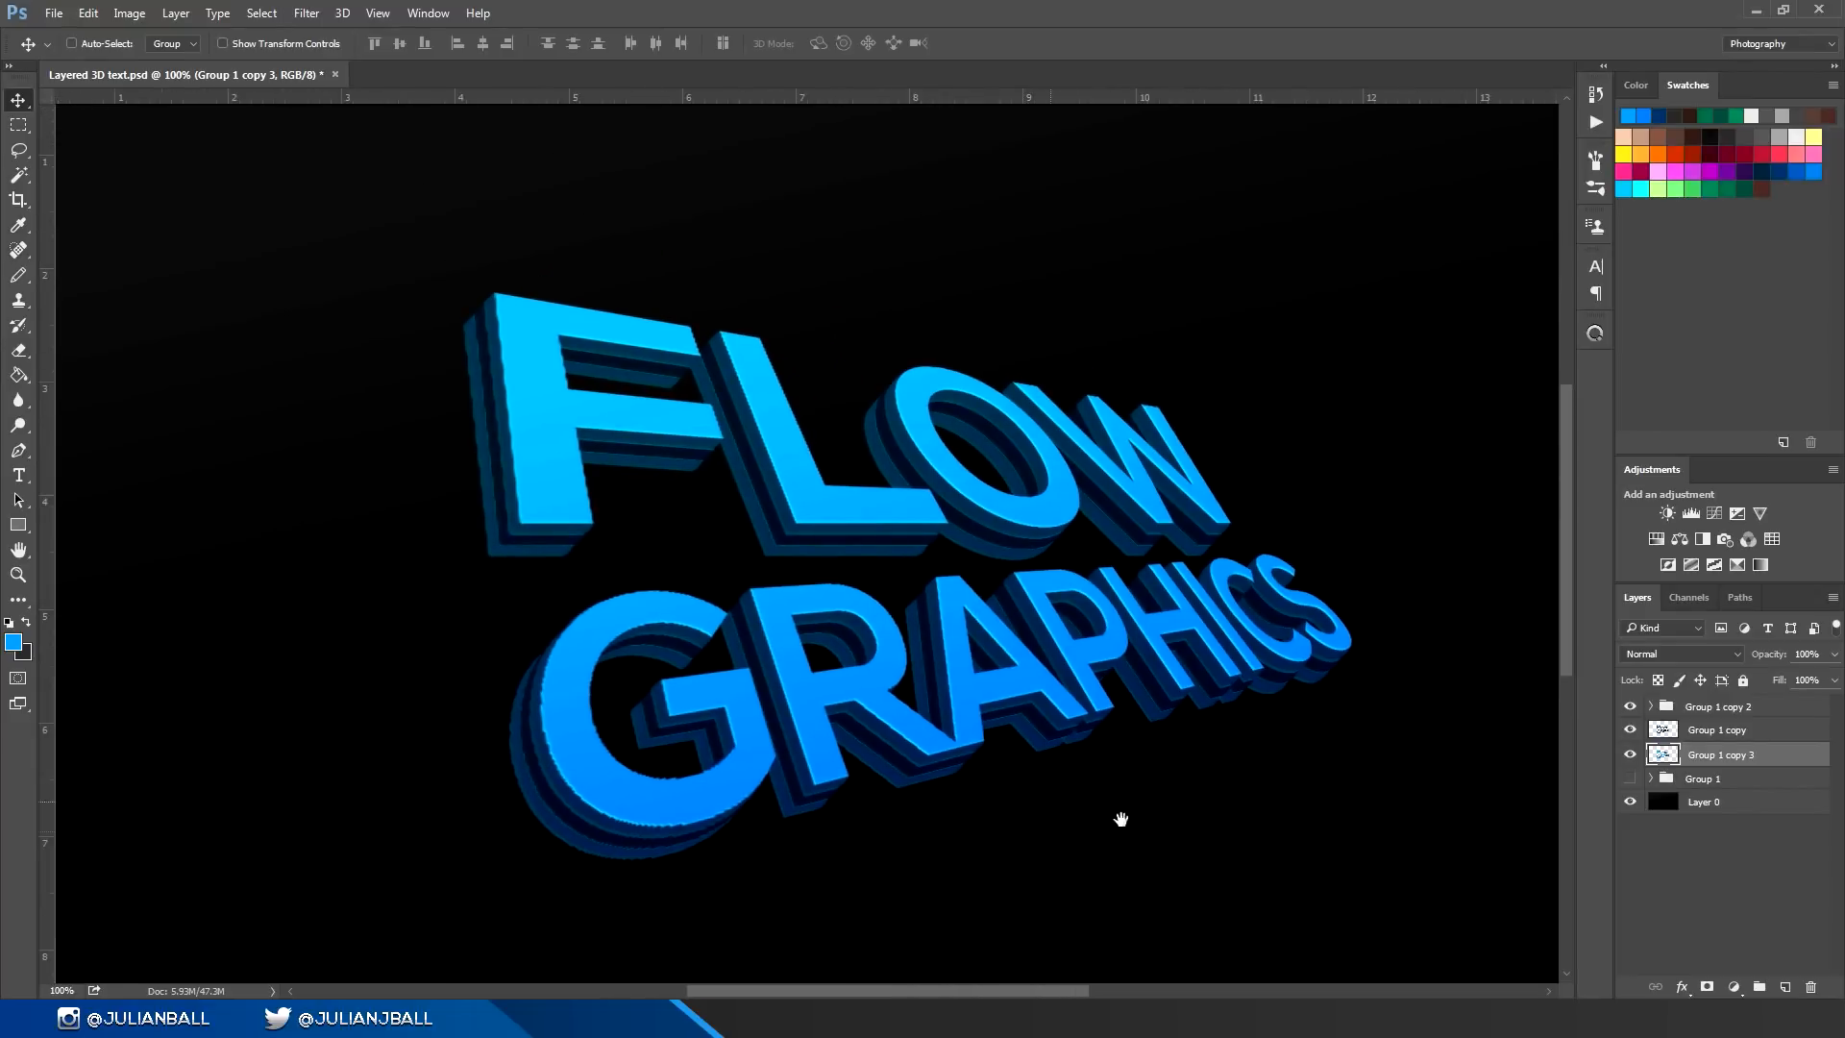
# Step: Add a Color Overlay in orange (ff9000) to the Group 1 copy 3 layer
pyautogui.doubleClick(1813, 760)
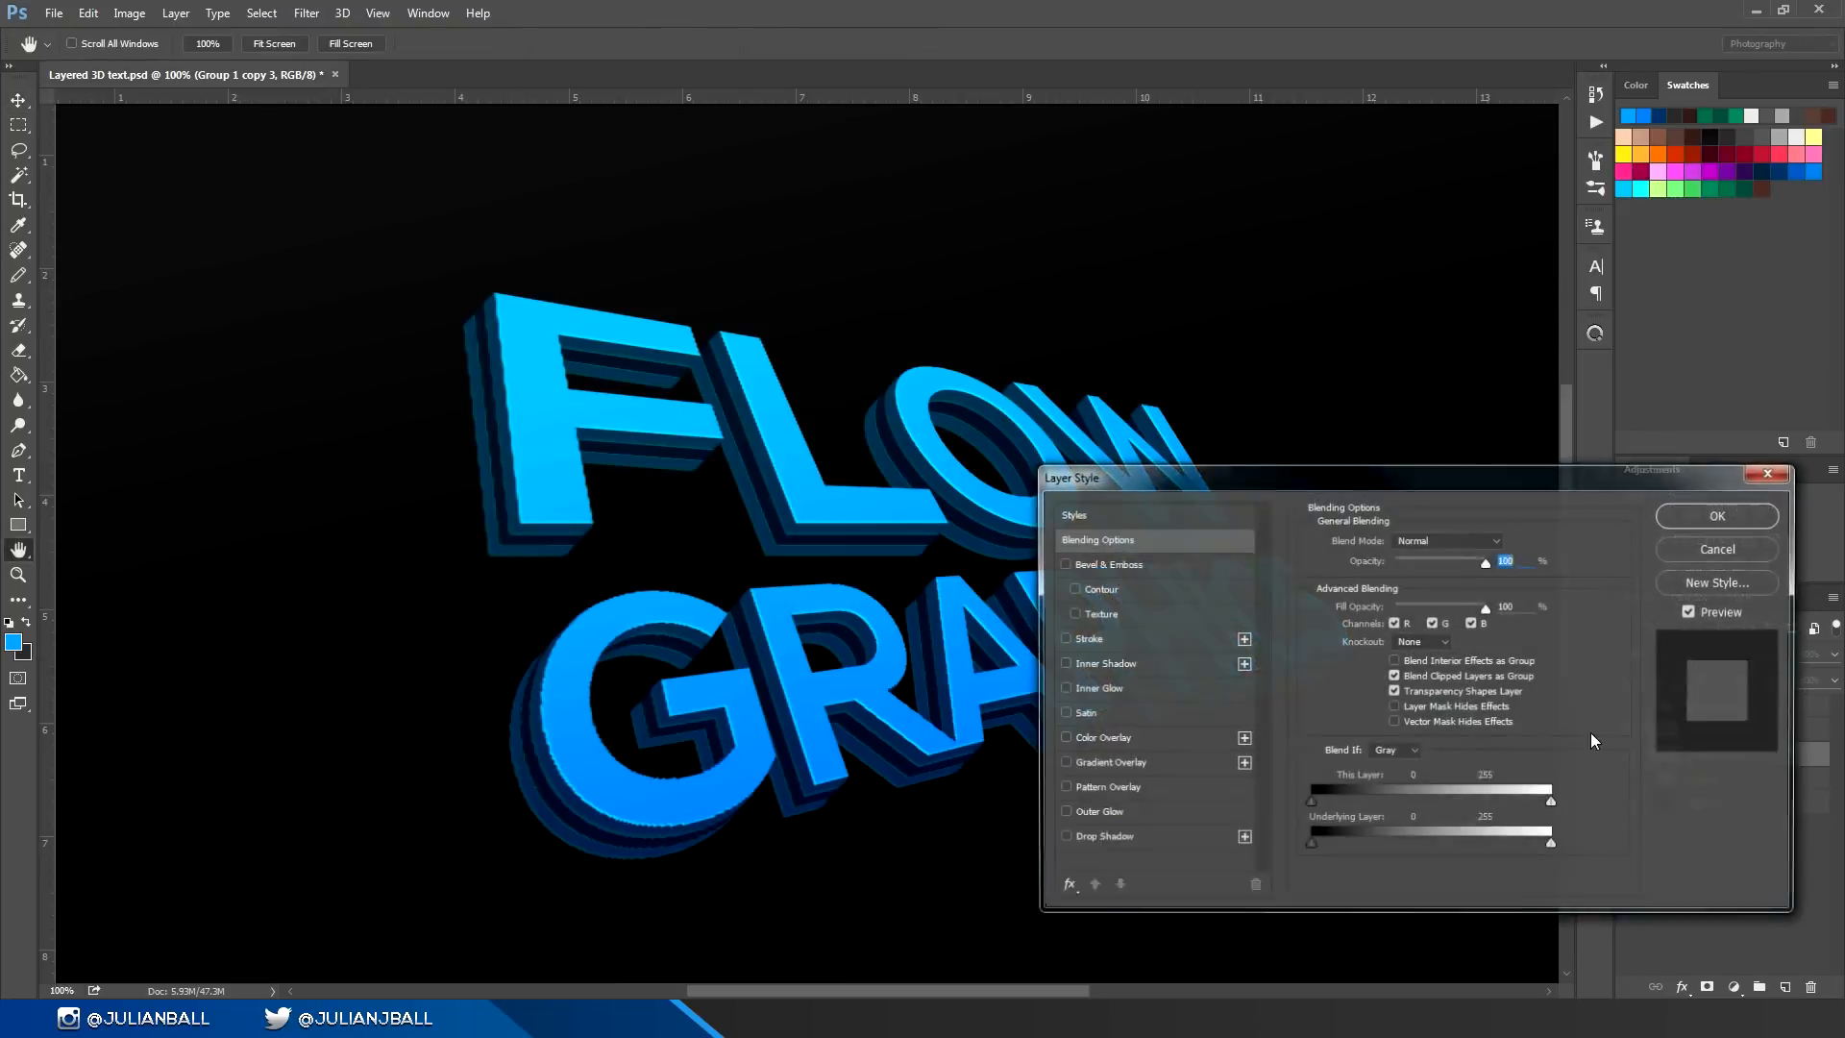
pyautogui.click(1132, 743)
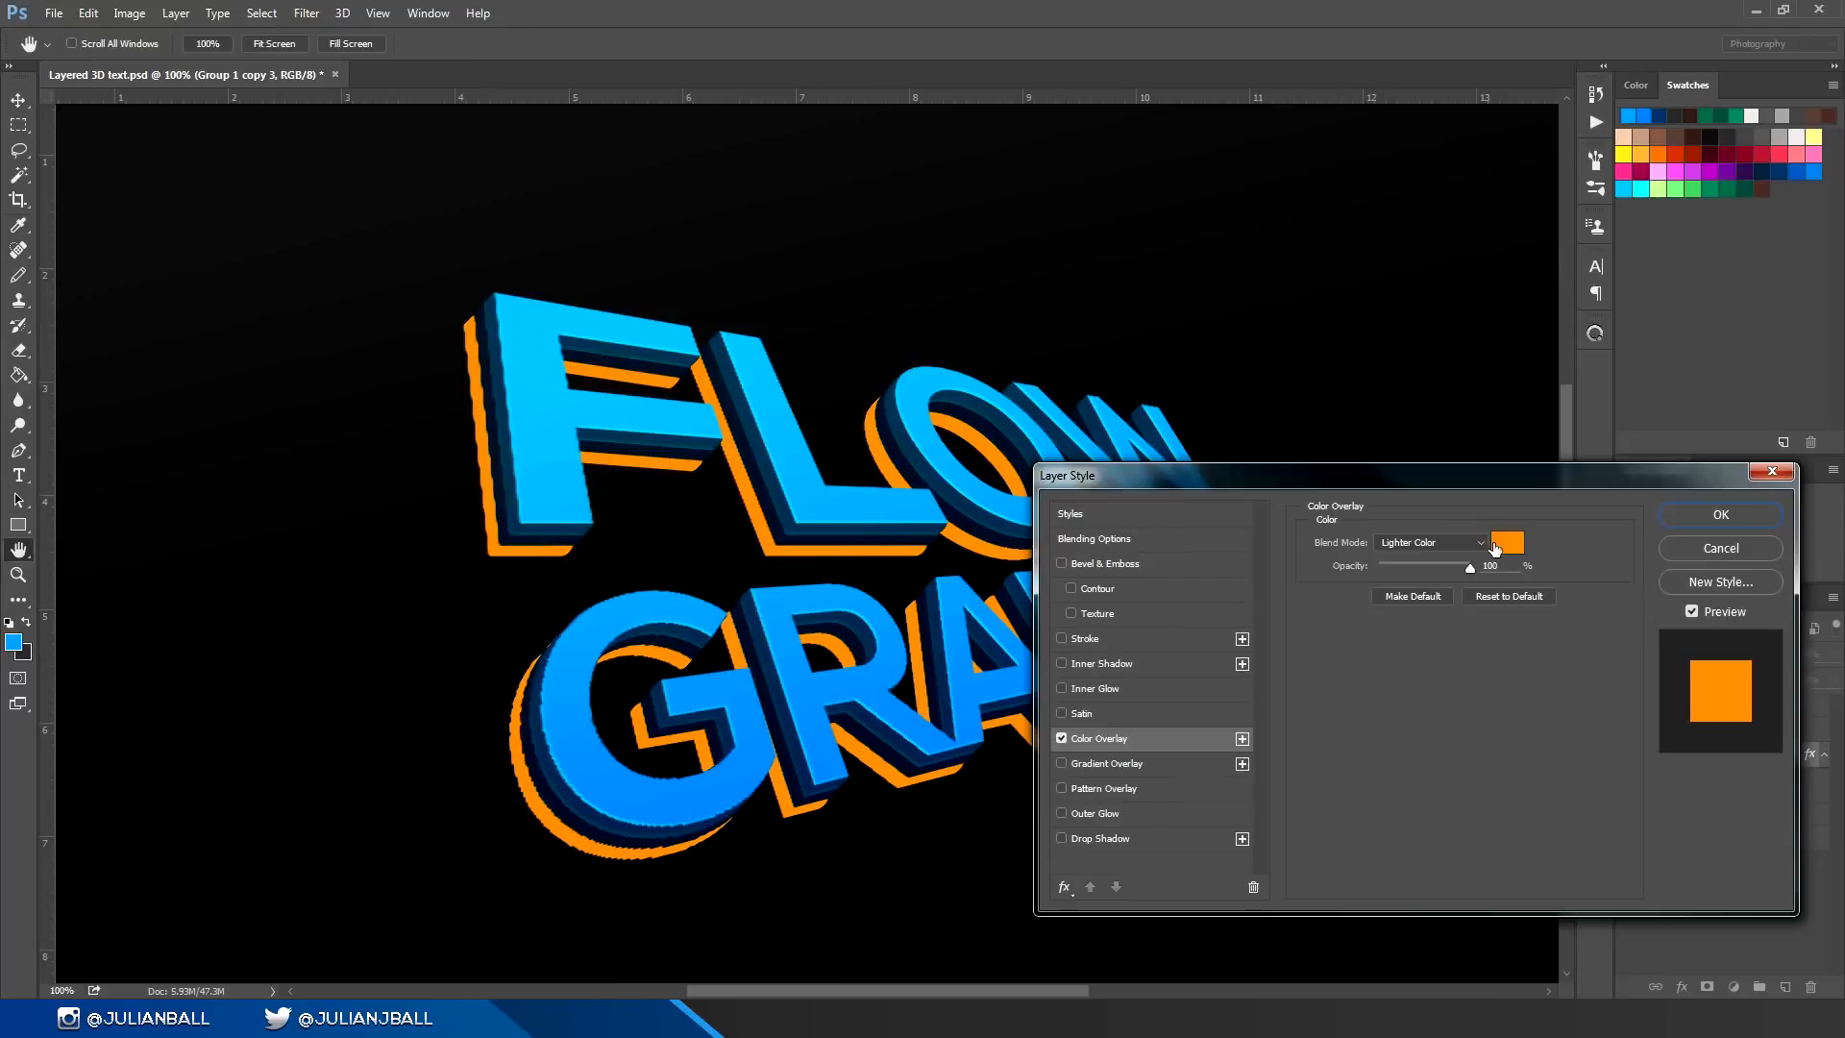
pyautogui.click(1496, 545)
pyautogui.click(1317, 438)
pyautogui.click(1534, 412)
pyautogui.click(1482, 569)
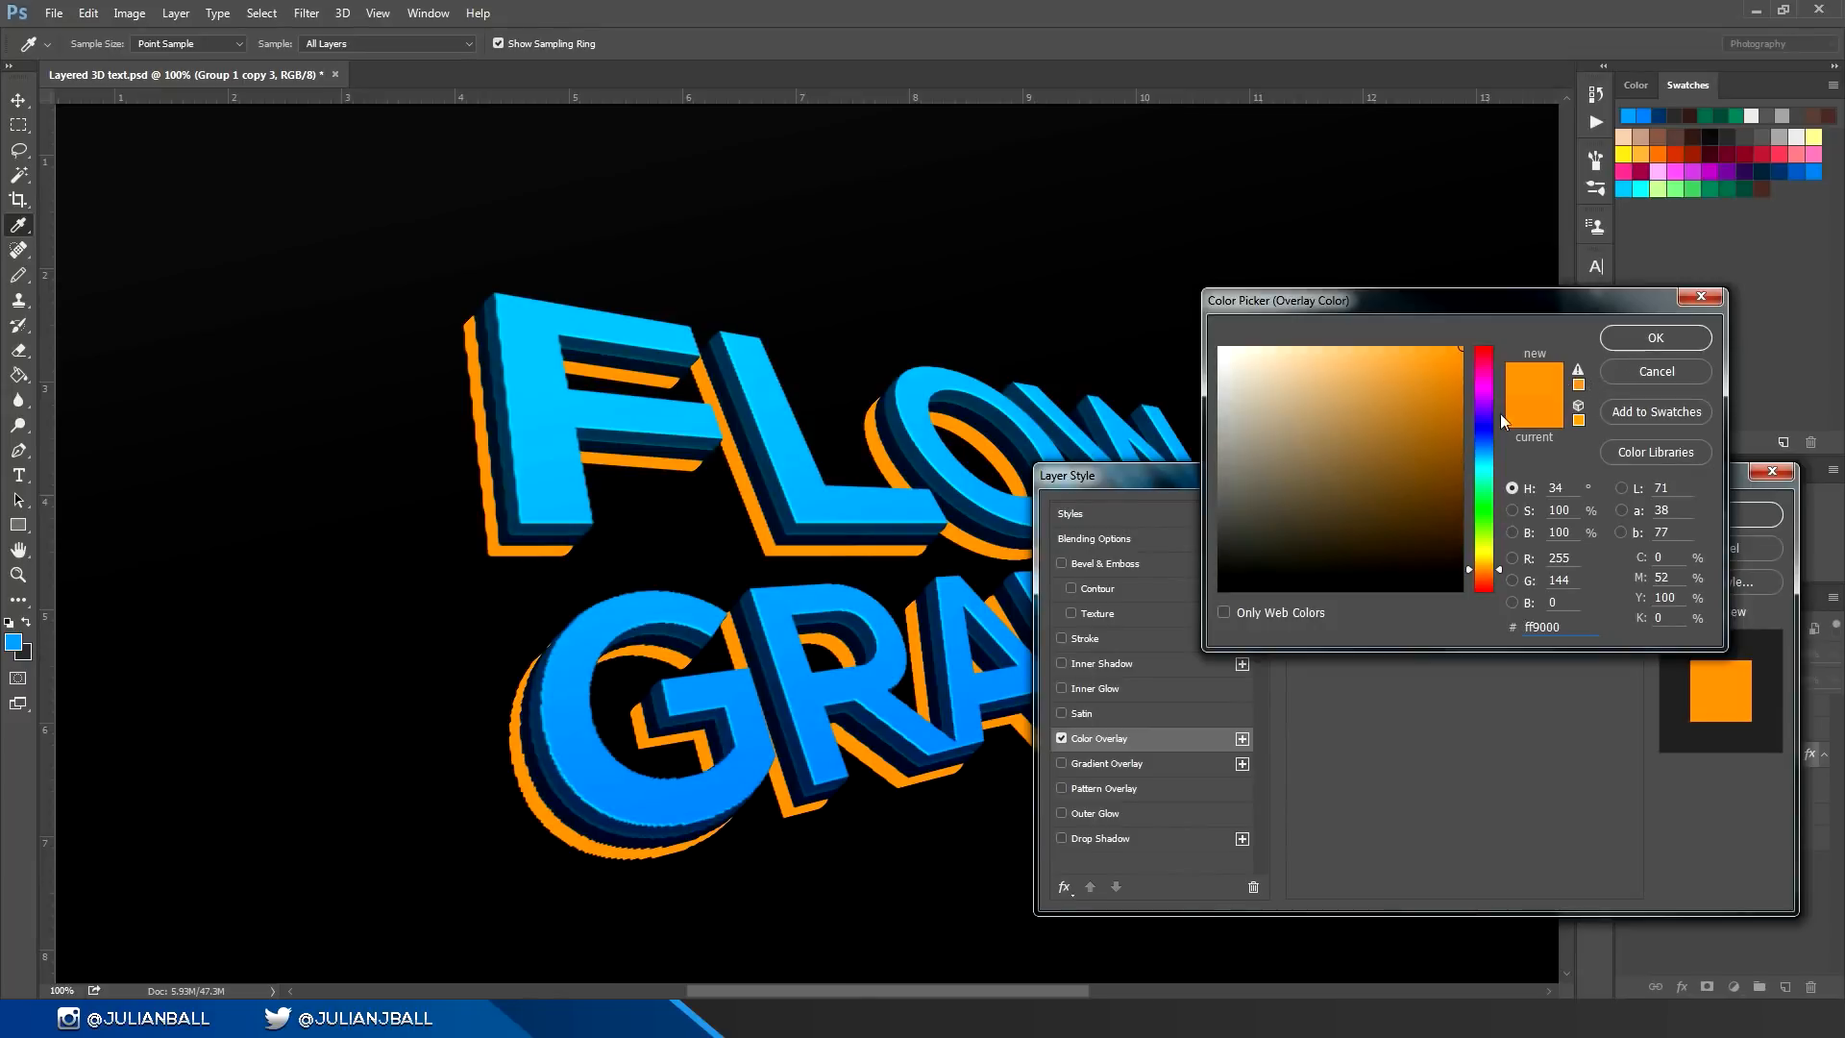
pyautogui.click(1655, 337)
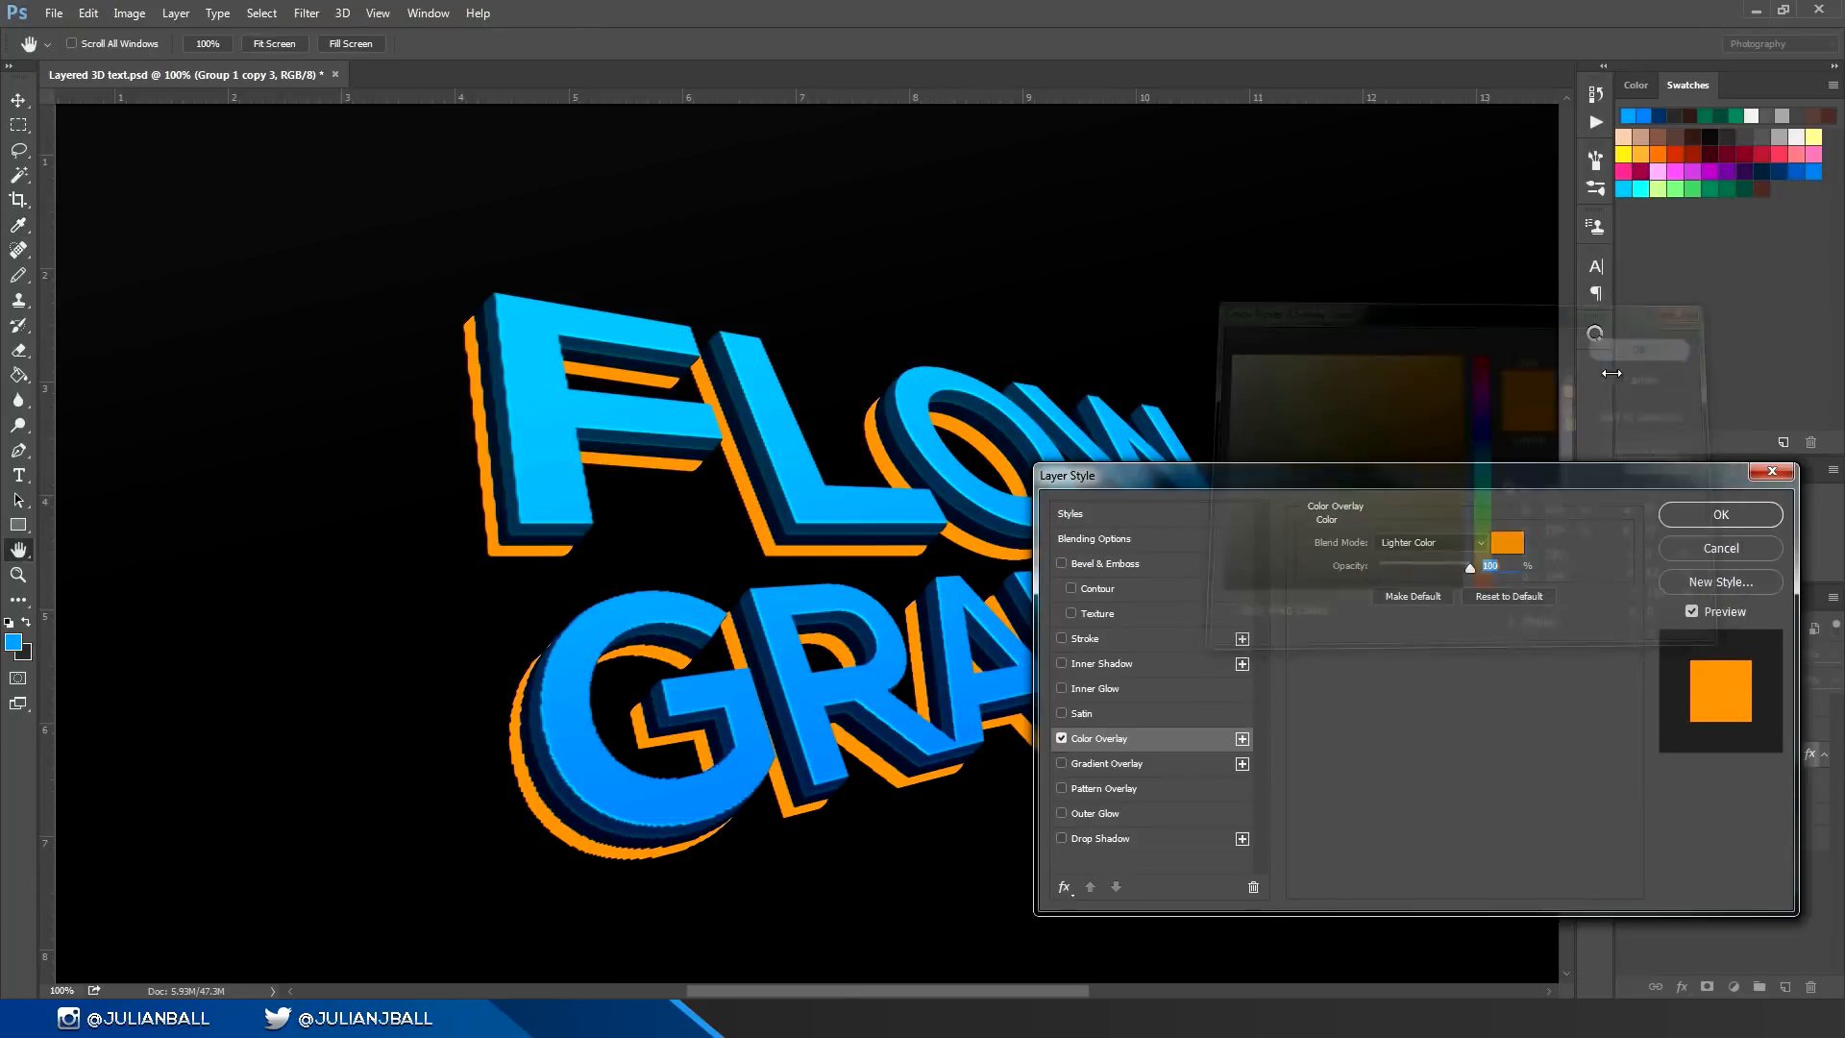
# Step: Try other blend modes for the orange Color Overlay, including Linear Burn, and return to Lighter Color at 100% opacity
pyautogui.click(1410, 546)
pyautogui.click(1408, 544)
pyautogui.scroll(-10, 1405, 556)
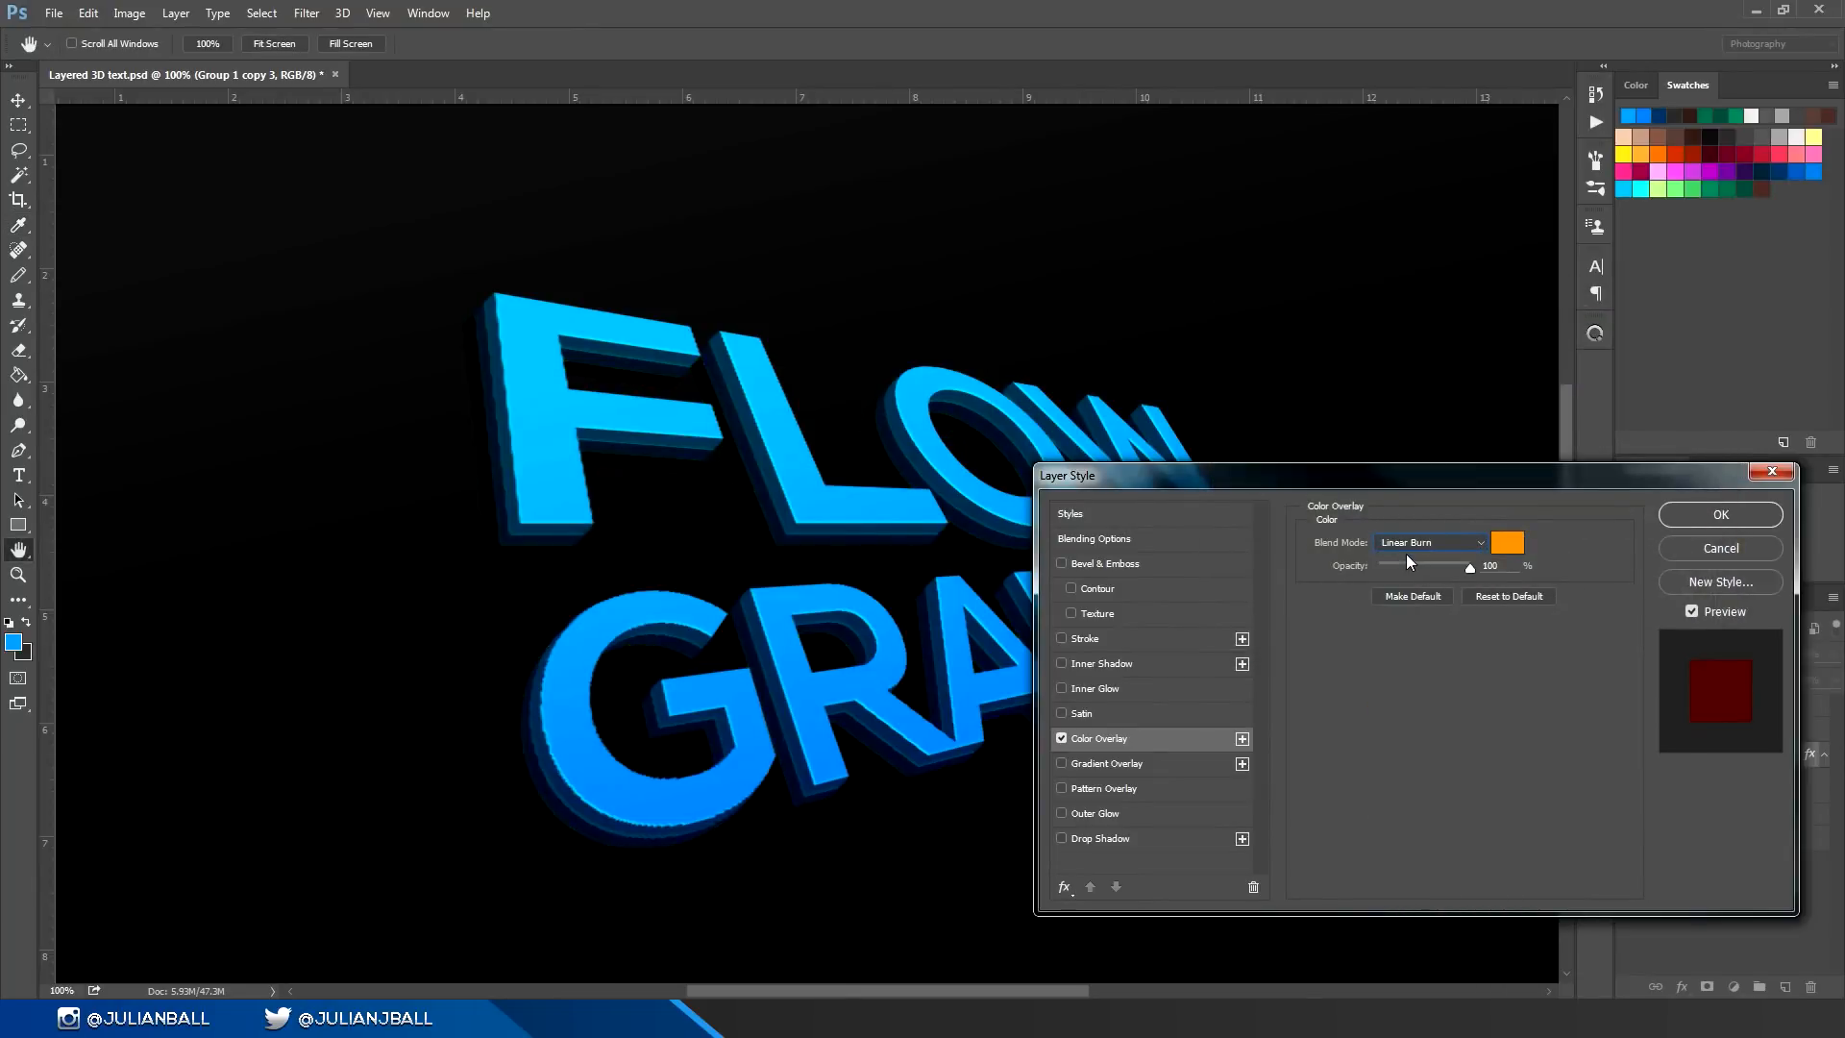
pyautogui.scroll(-1, 1404, 550)
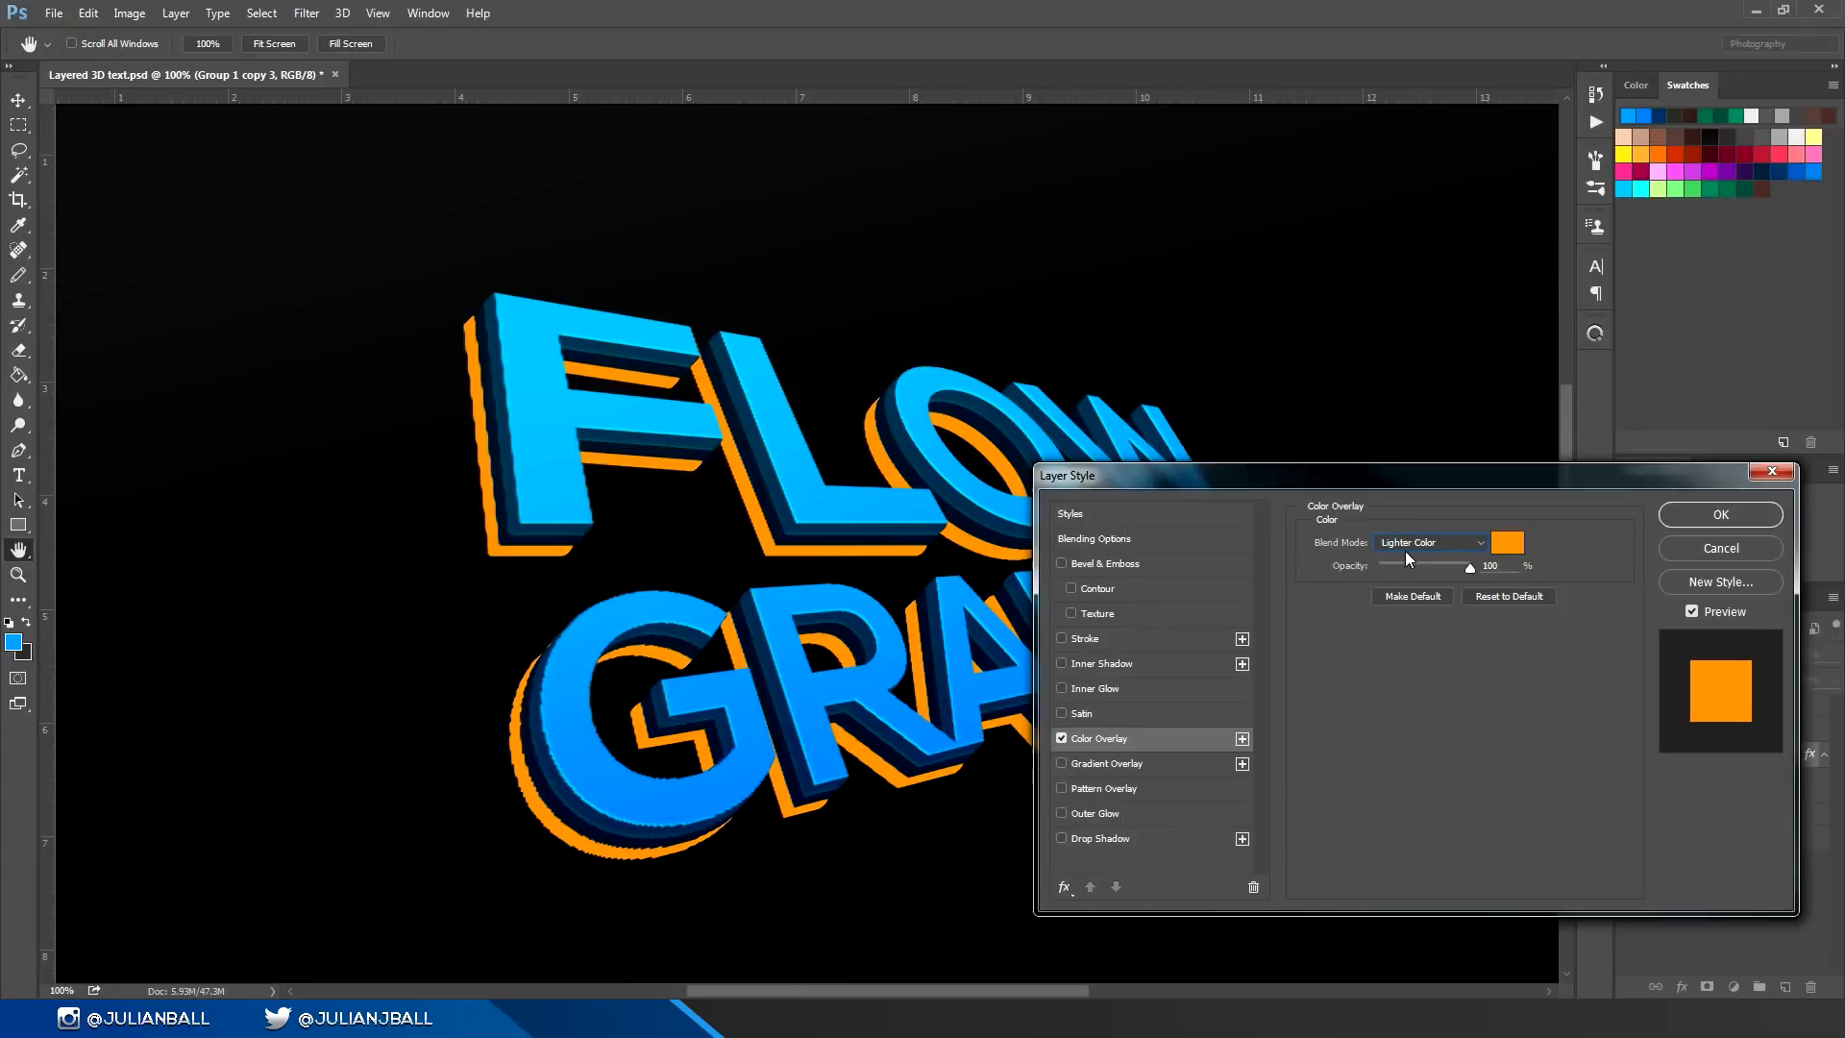
pyautogui.moveTo(1410, 563); pyautogui.dragTo(1503, 563)
pyautogui.scroll(-1, 1408, 545)
pyautogui.scroll(1, 1408, 545)
# Step: Add a white Inner Glow to the Group 1 copy 3 layer in Normal mode at 100% opacity, with a size of 11 px
pyautogui.moveTo(1130, 478); pyautogui.dragTo(1193, 454)
pyautogui.click(1181, 654)
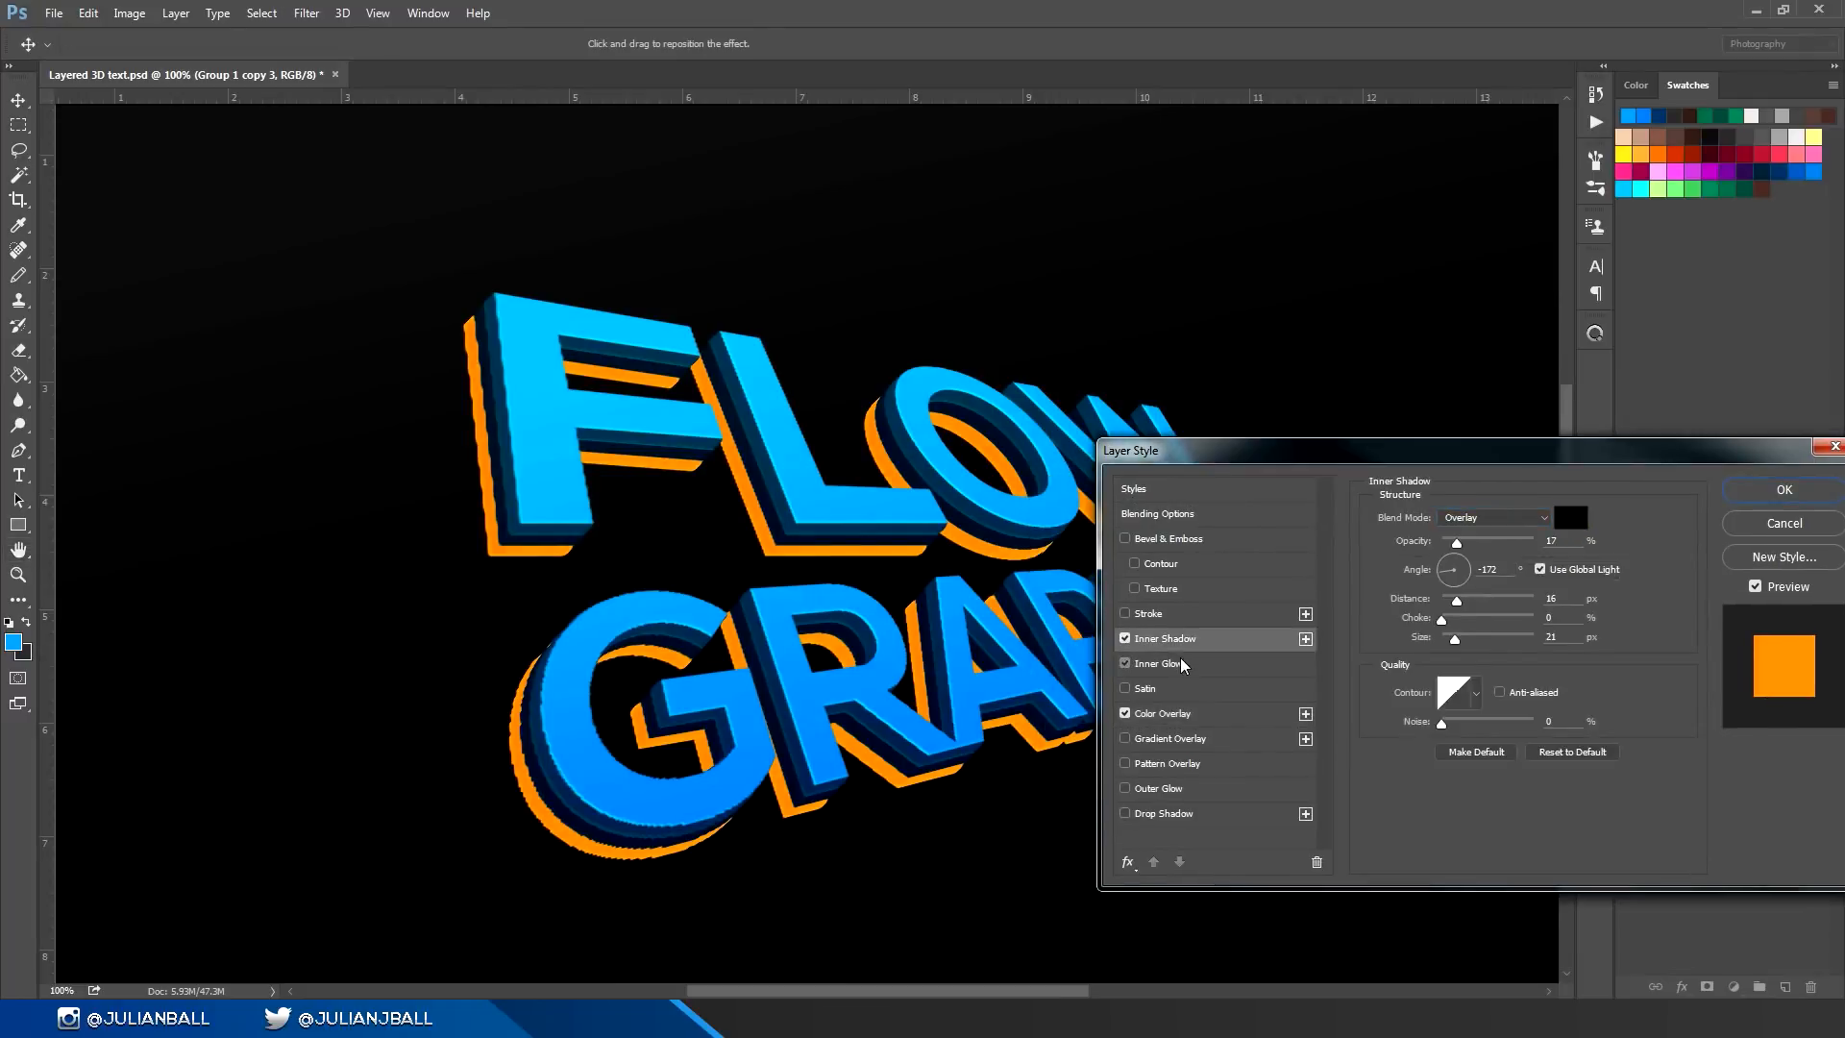
pyautogui.click(1457, 515)
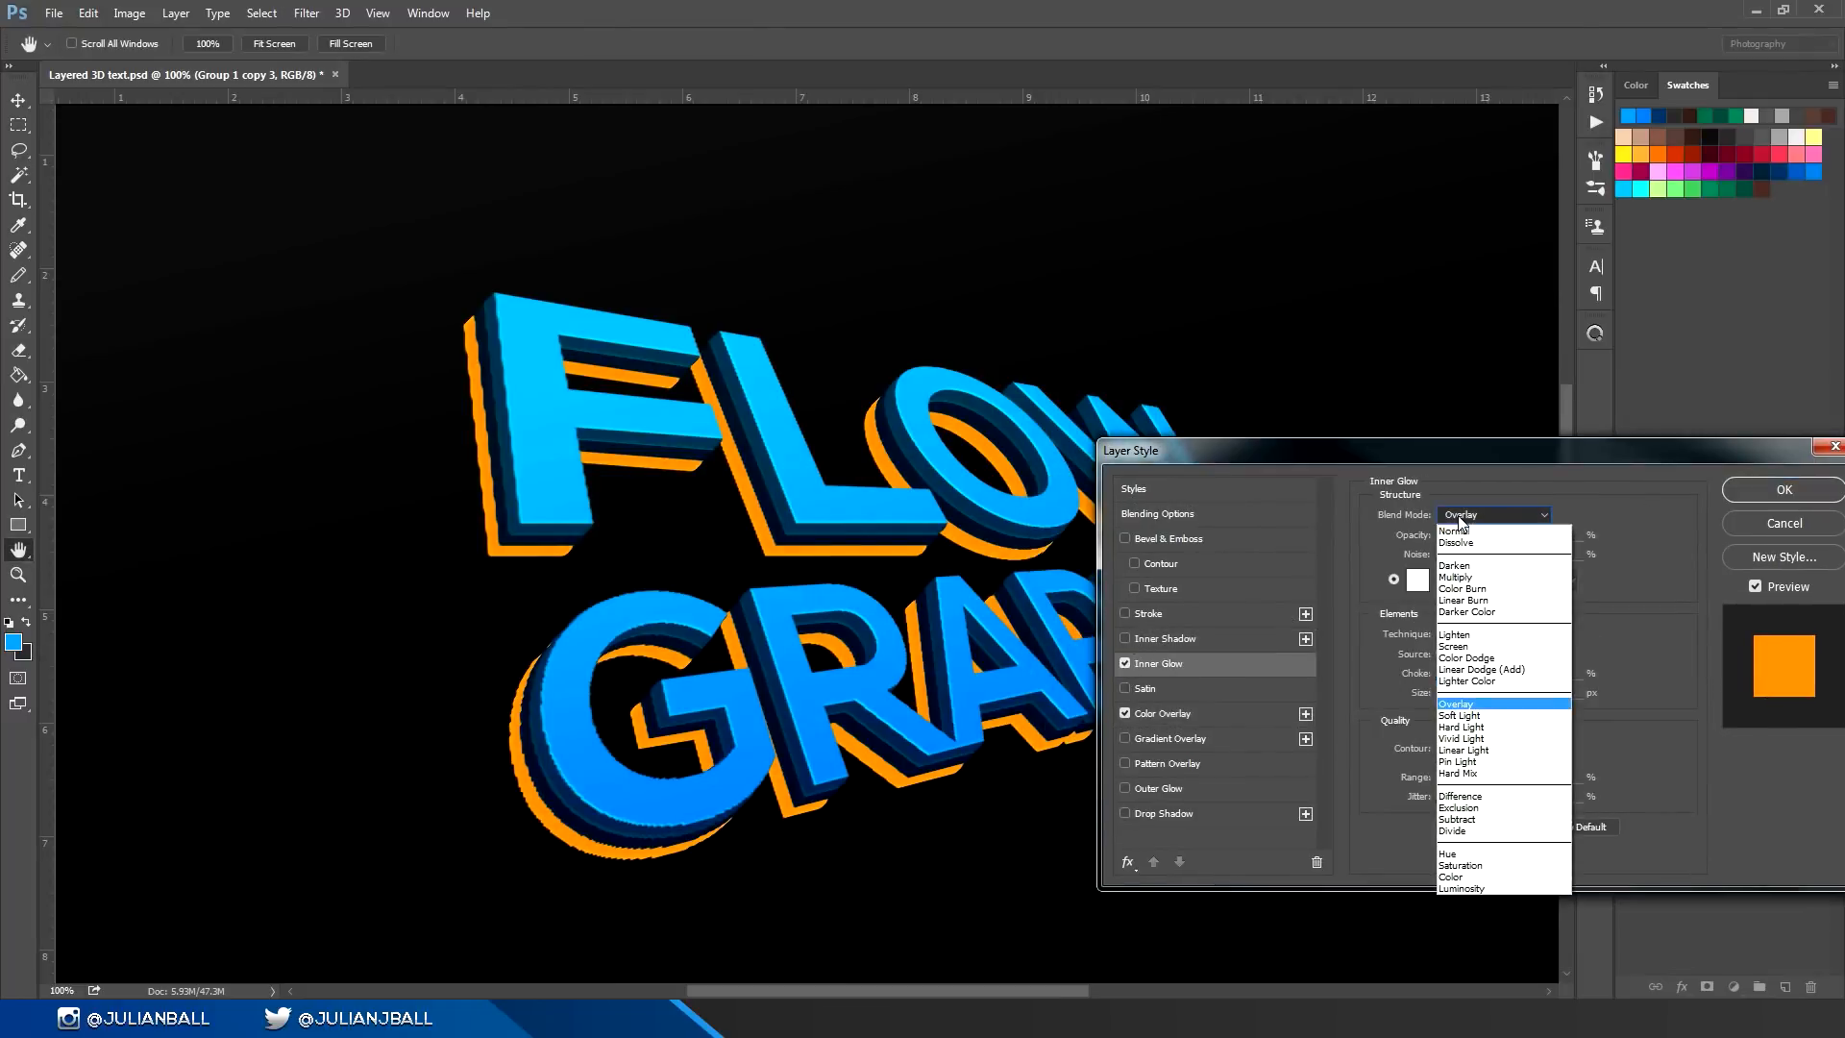
pyautogui.click(1462, 531)
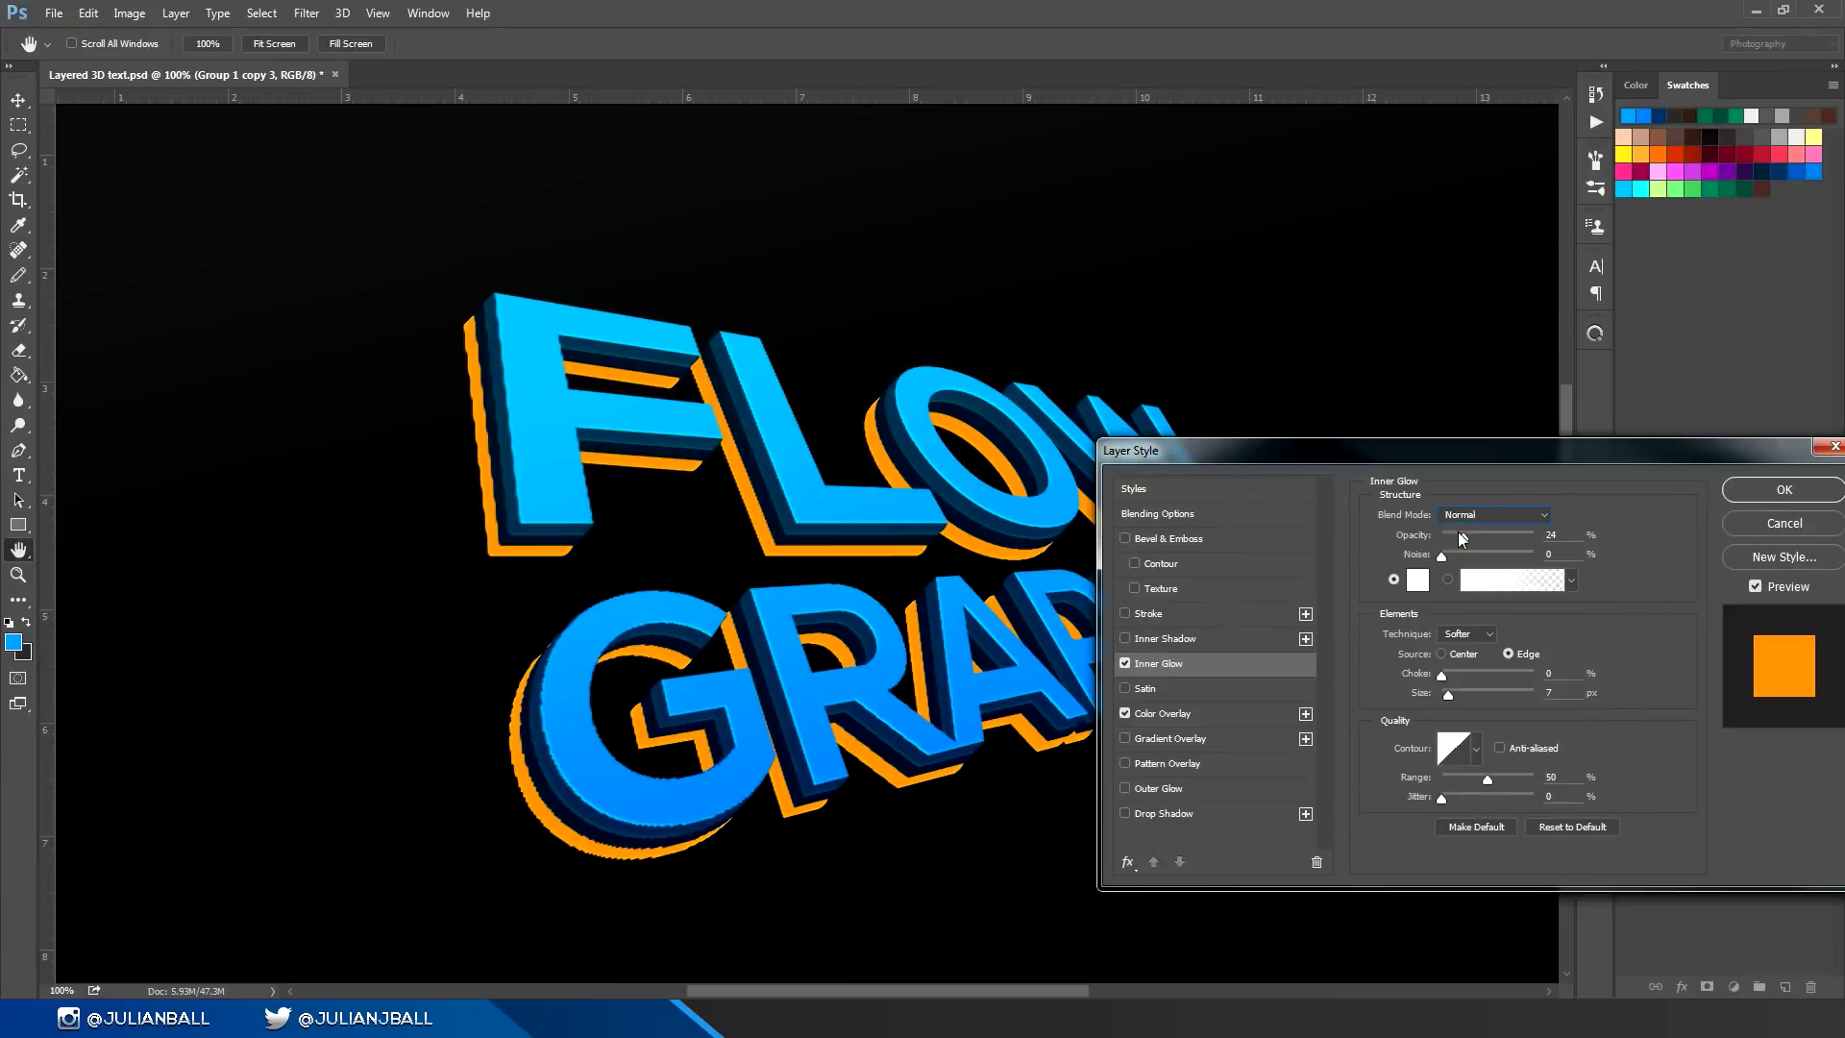
pyautogui.moveTo(1464, 535); pyautogui.dragTo(1592, 552)
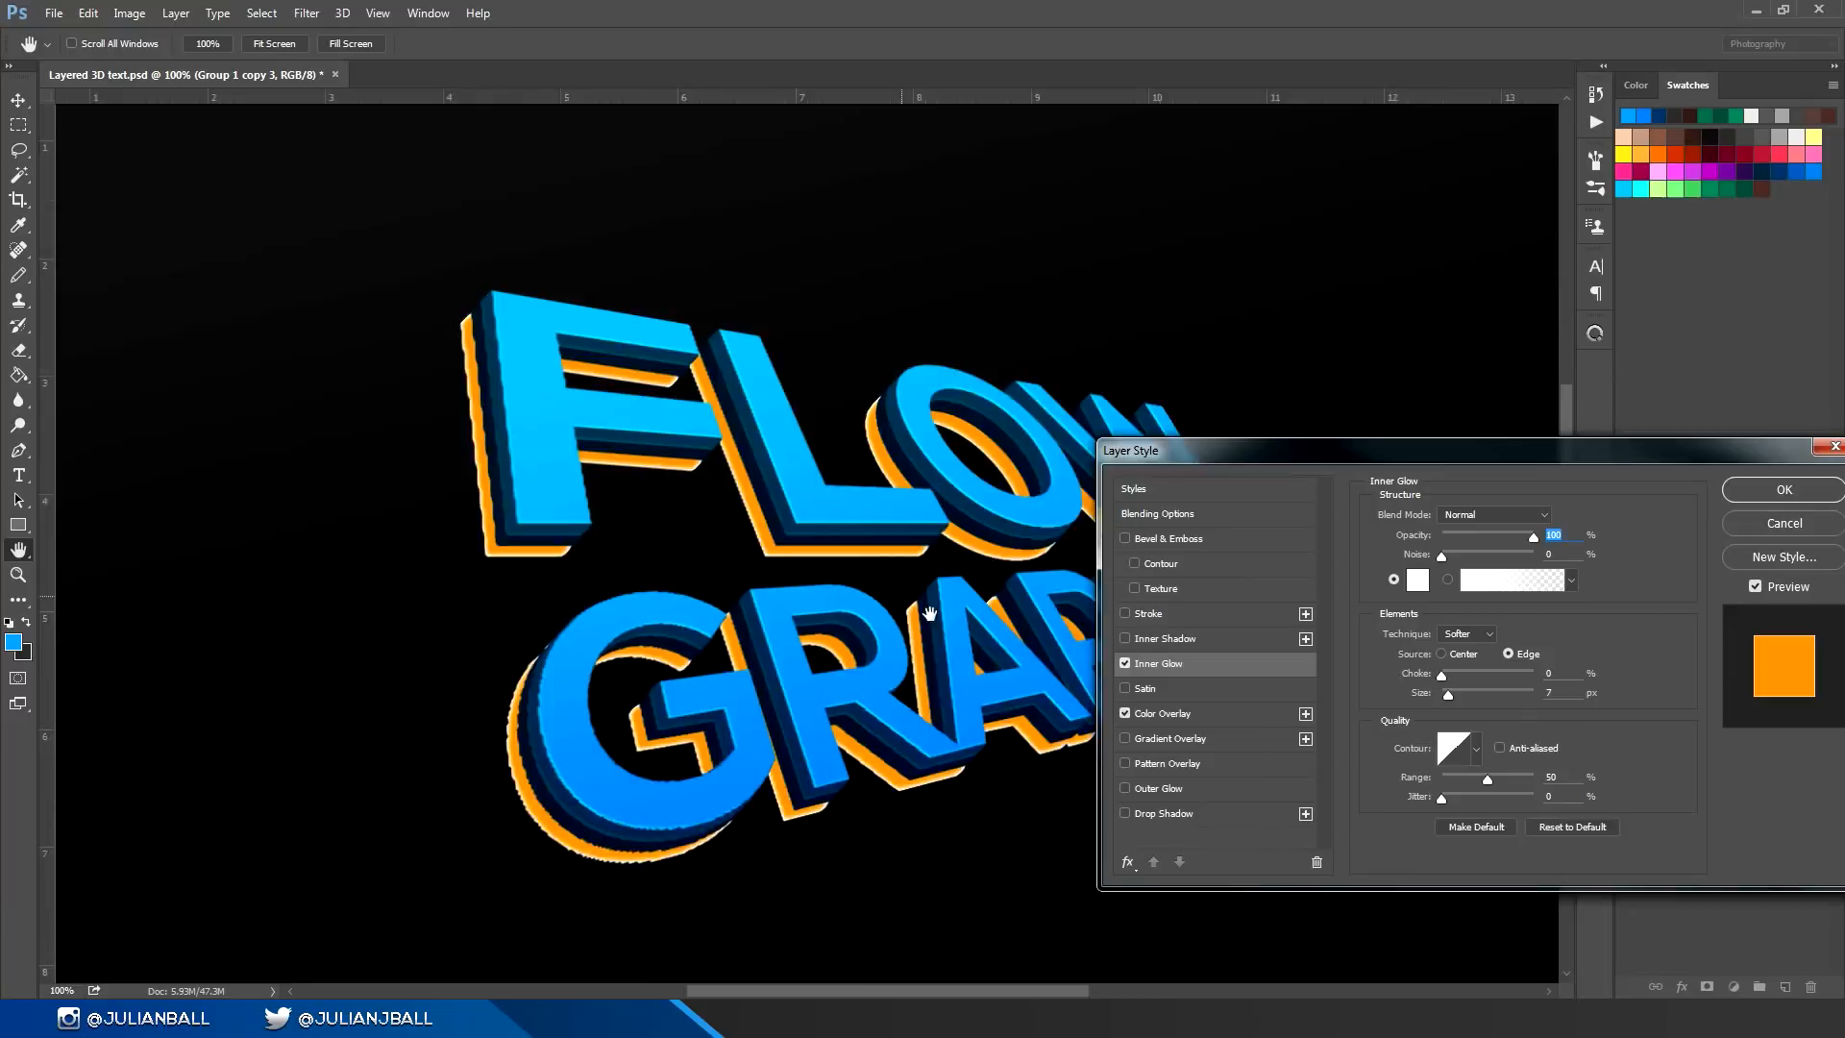
pyautogui.hotkey('ctrl', '+')
pyautogui.moveTo(898, 430); pyautogui.dragTo(734, 532)
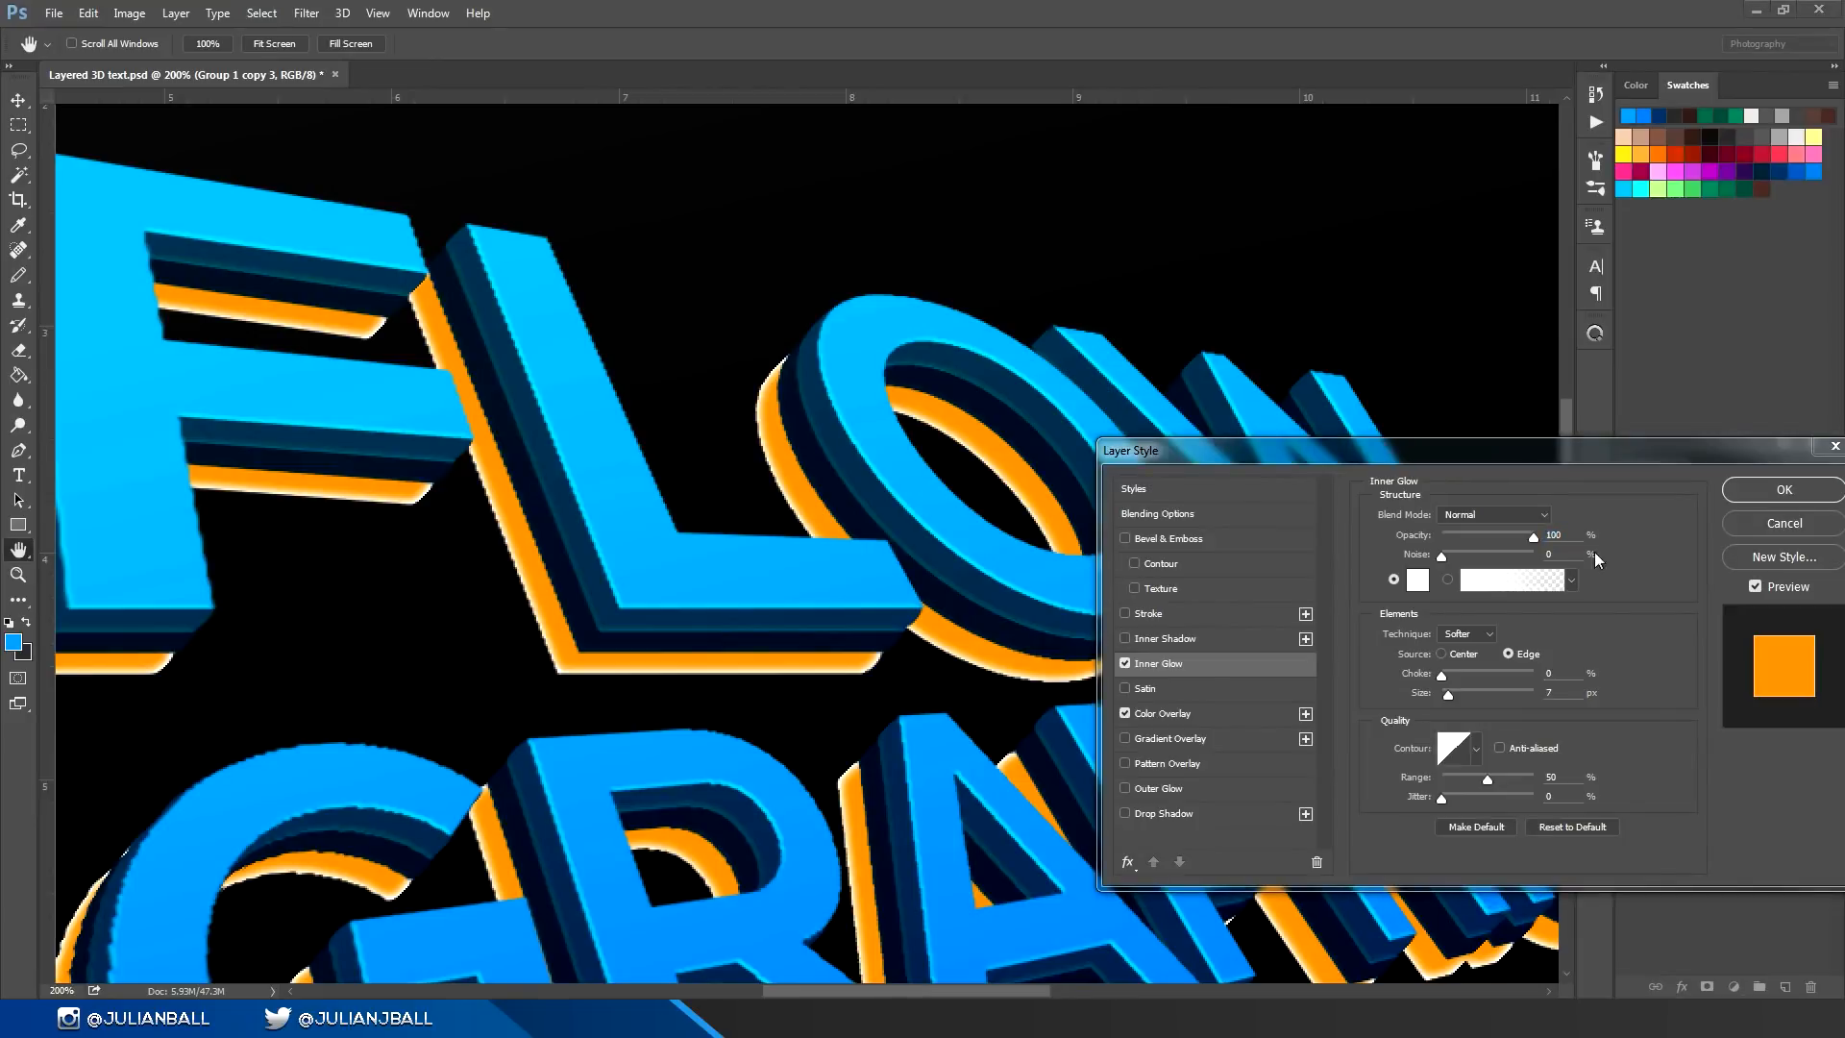
pyautogui.moveTo(1450, 694); pyautogui.dragTo(1451, 700)
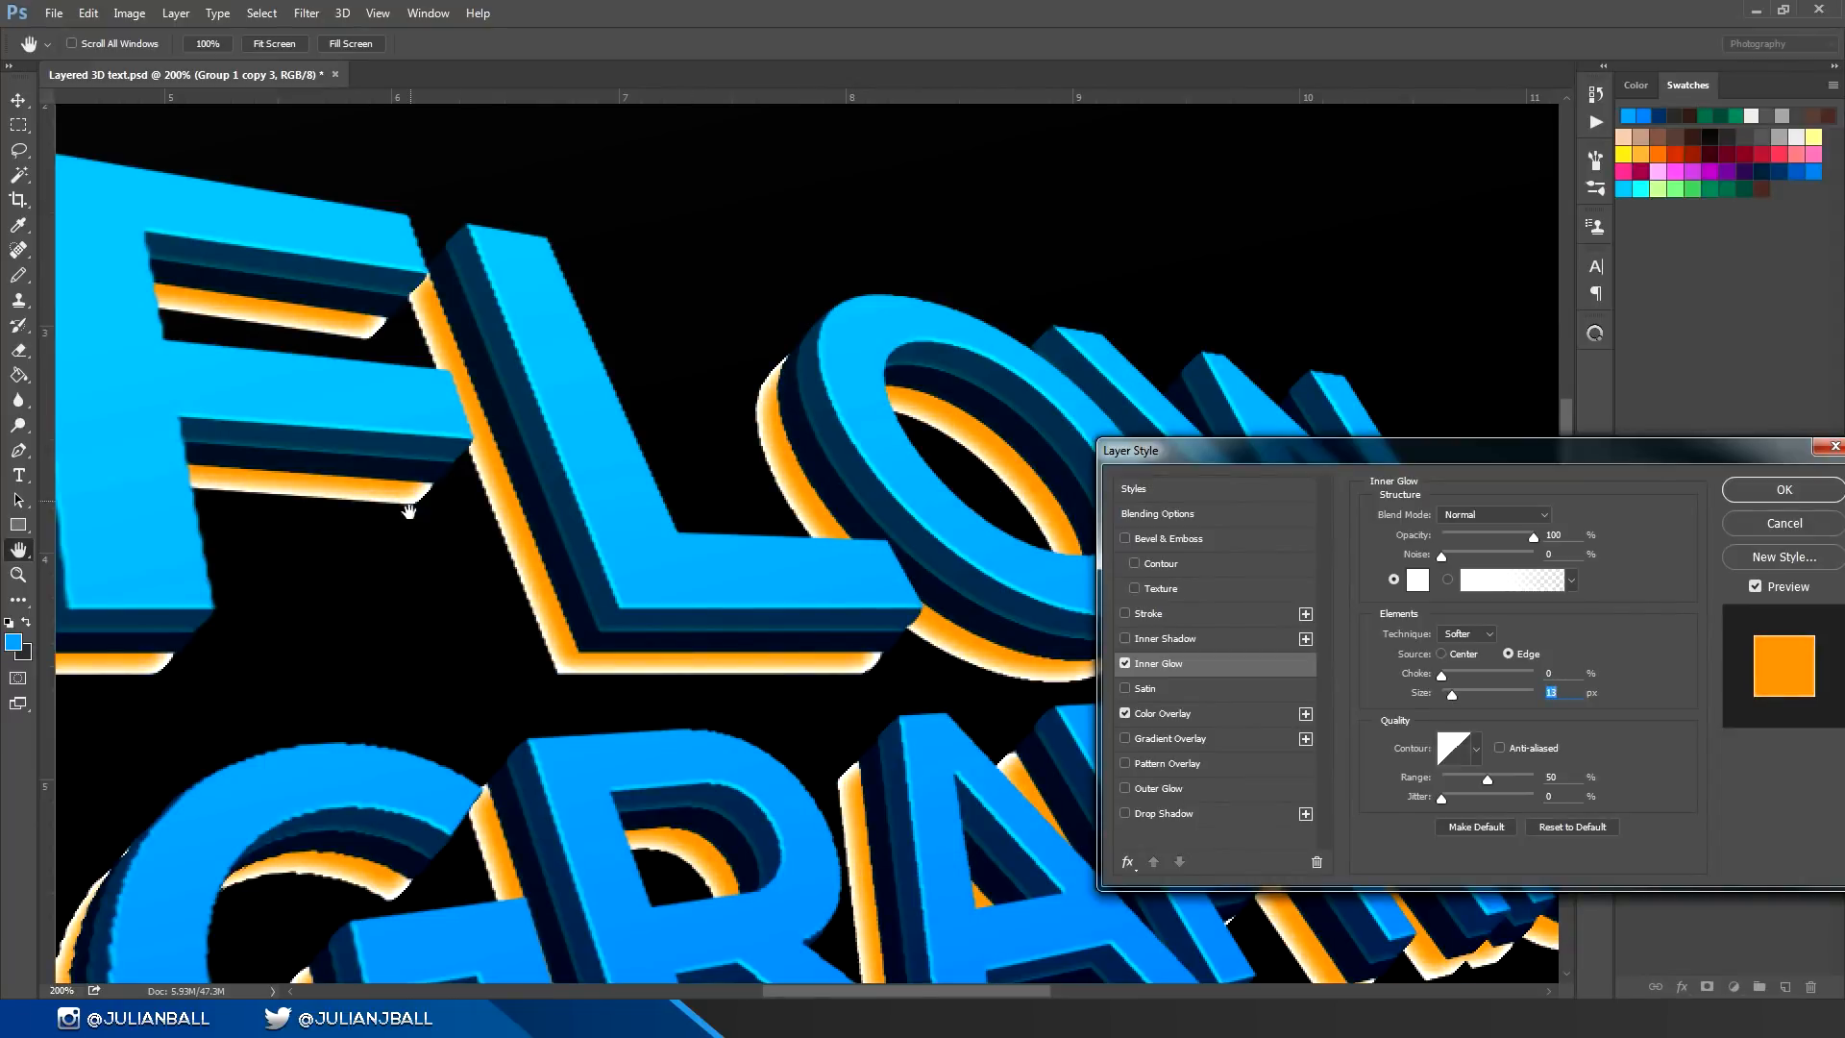
pyautogui.moveTo(554, 663); pyautogui.dragTo(670, 359)
pyautogui.moveTo(329, 337); pyautogui.dragTo(535, 514)
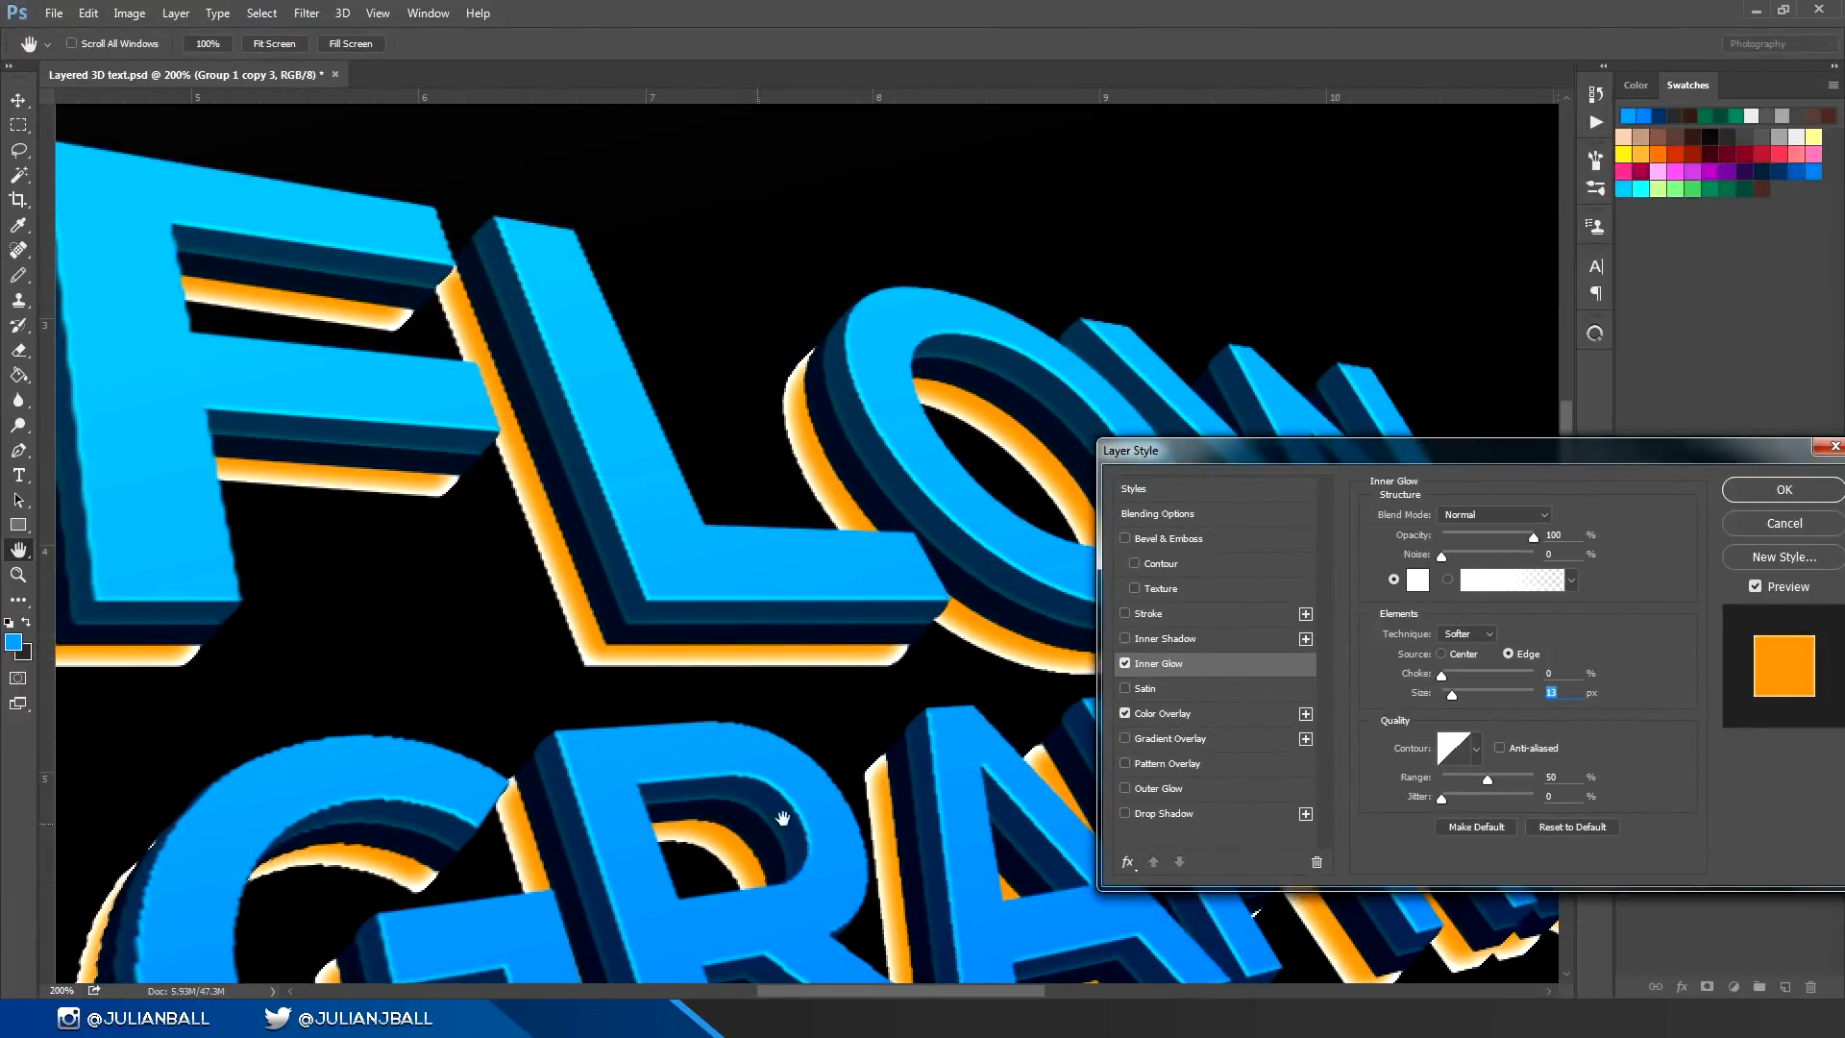
# Step: Set the Inner Glow to Overlay at 38% opacity with a size of 7 px and apply the layer style
pyautogui.click(1475, 516)
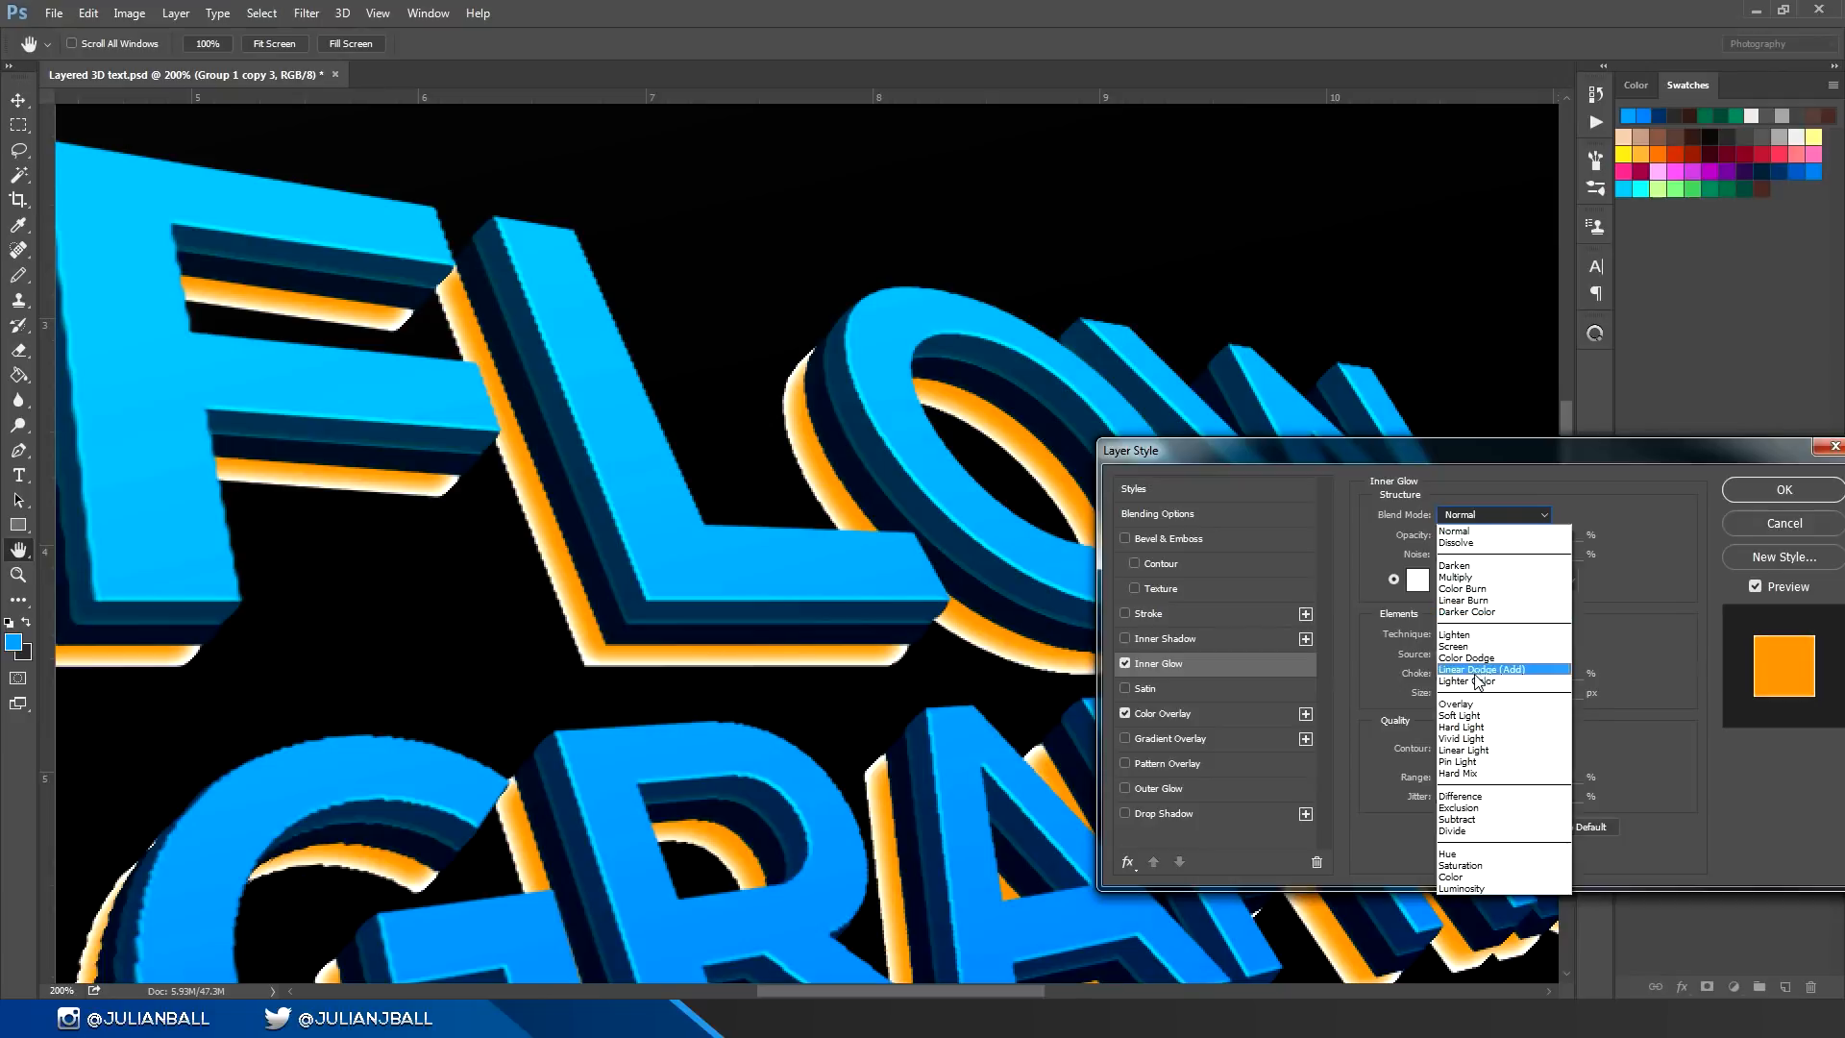
pyautogui.click(1438, 712)
pyautogui.moveTo(1451, 695); pyautogui.dragTo(1449, 696)
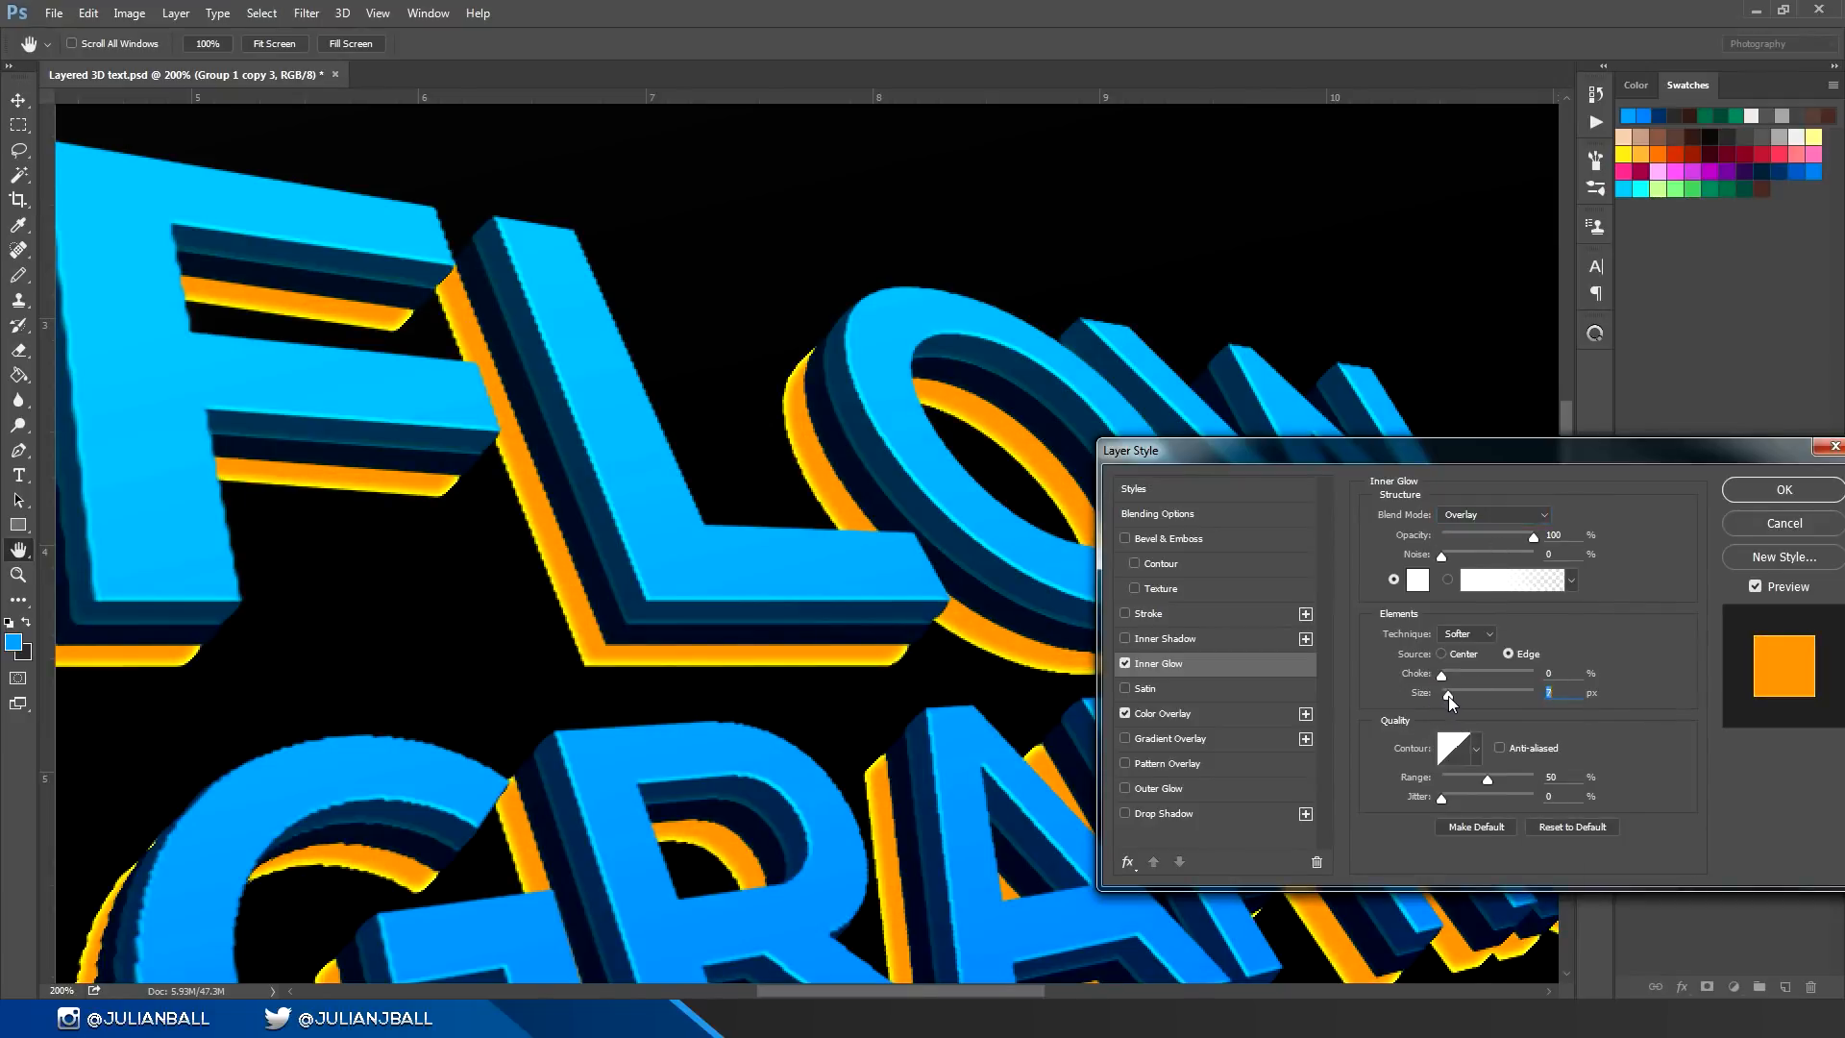
pyautogui.click(1476, 536)
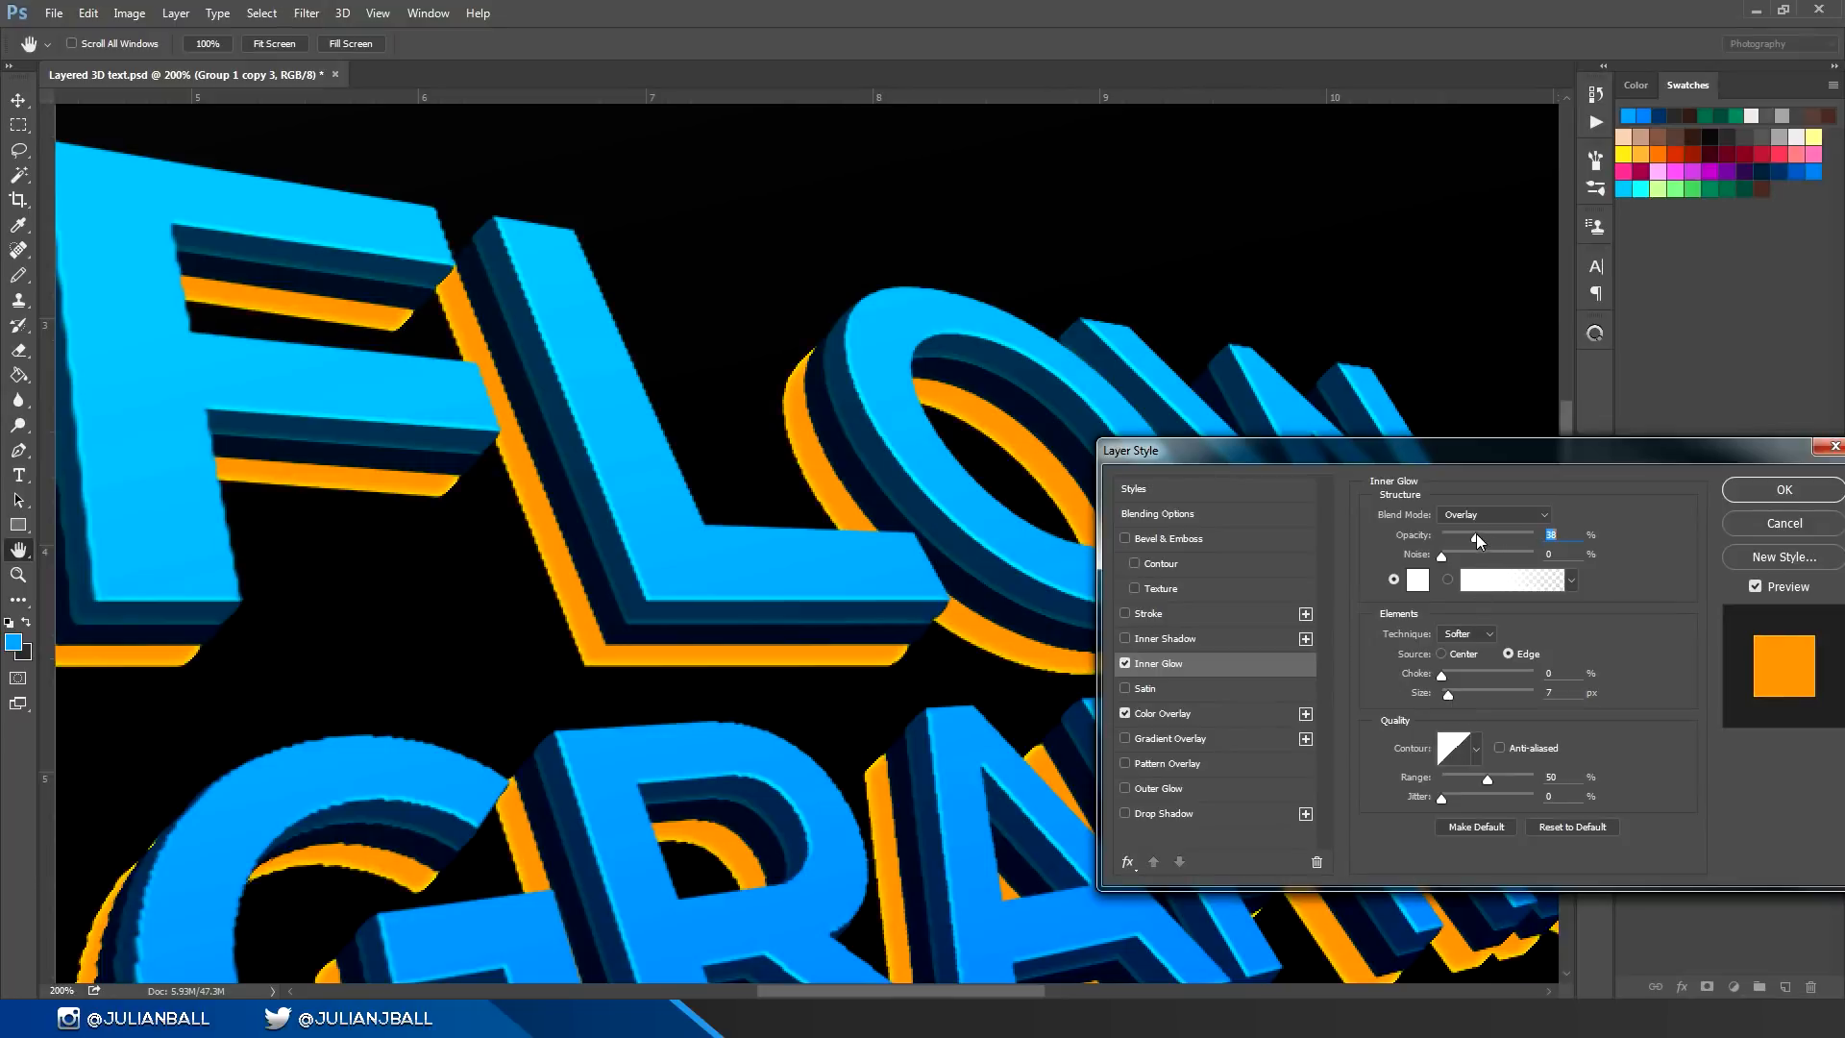
pyautogui.moveTo(515, 547); pyautogui.dragTo(526, 732)
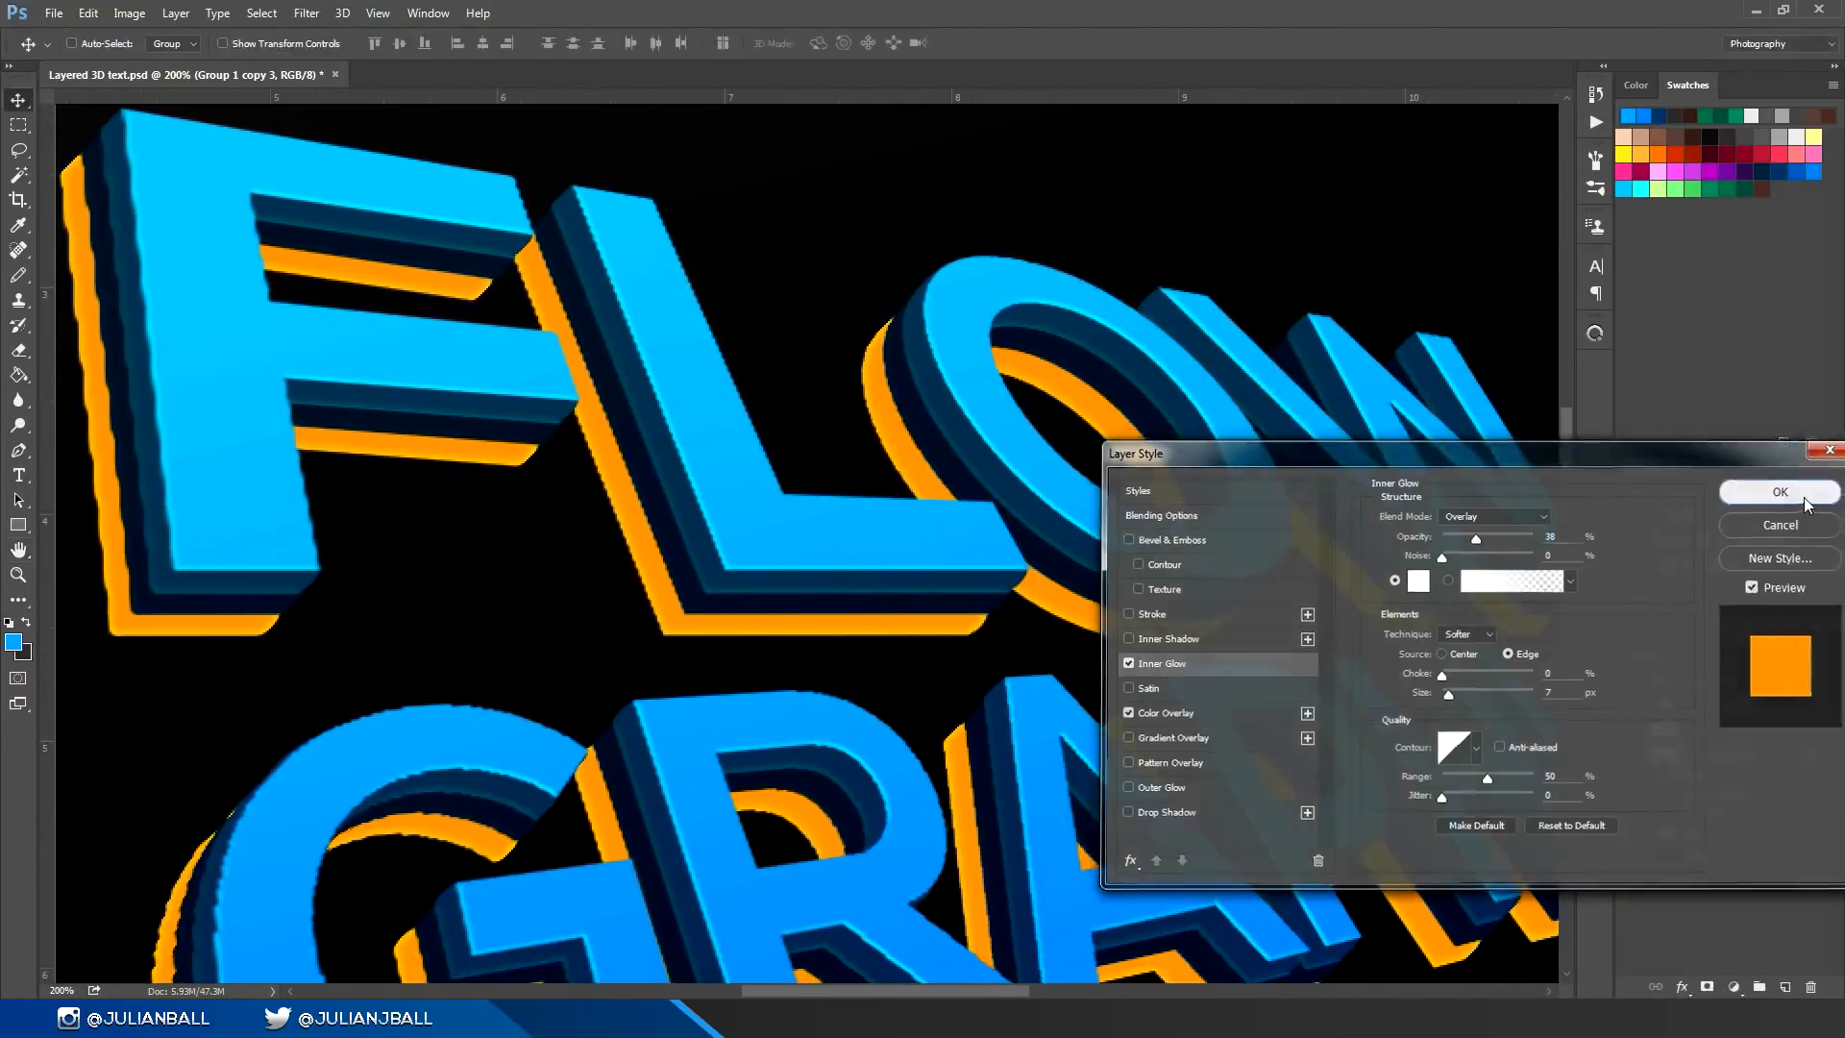
pyautogui.click(1803, 498)
pyautogui.hotkey('ctrl', '0')
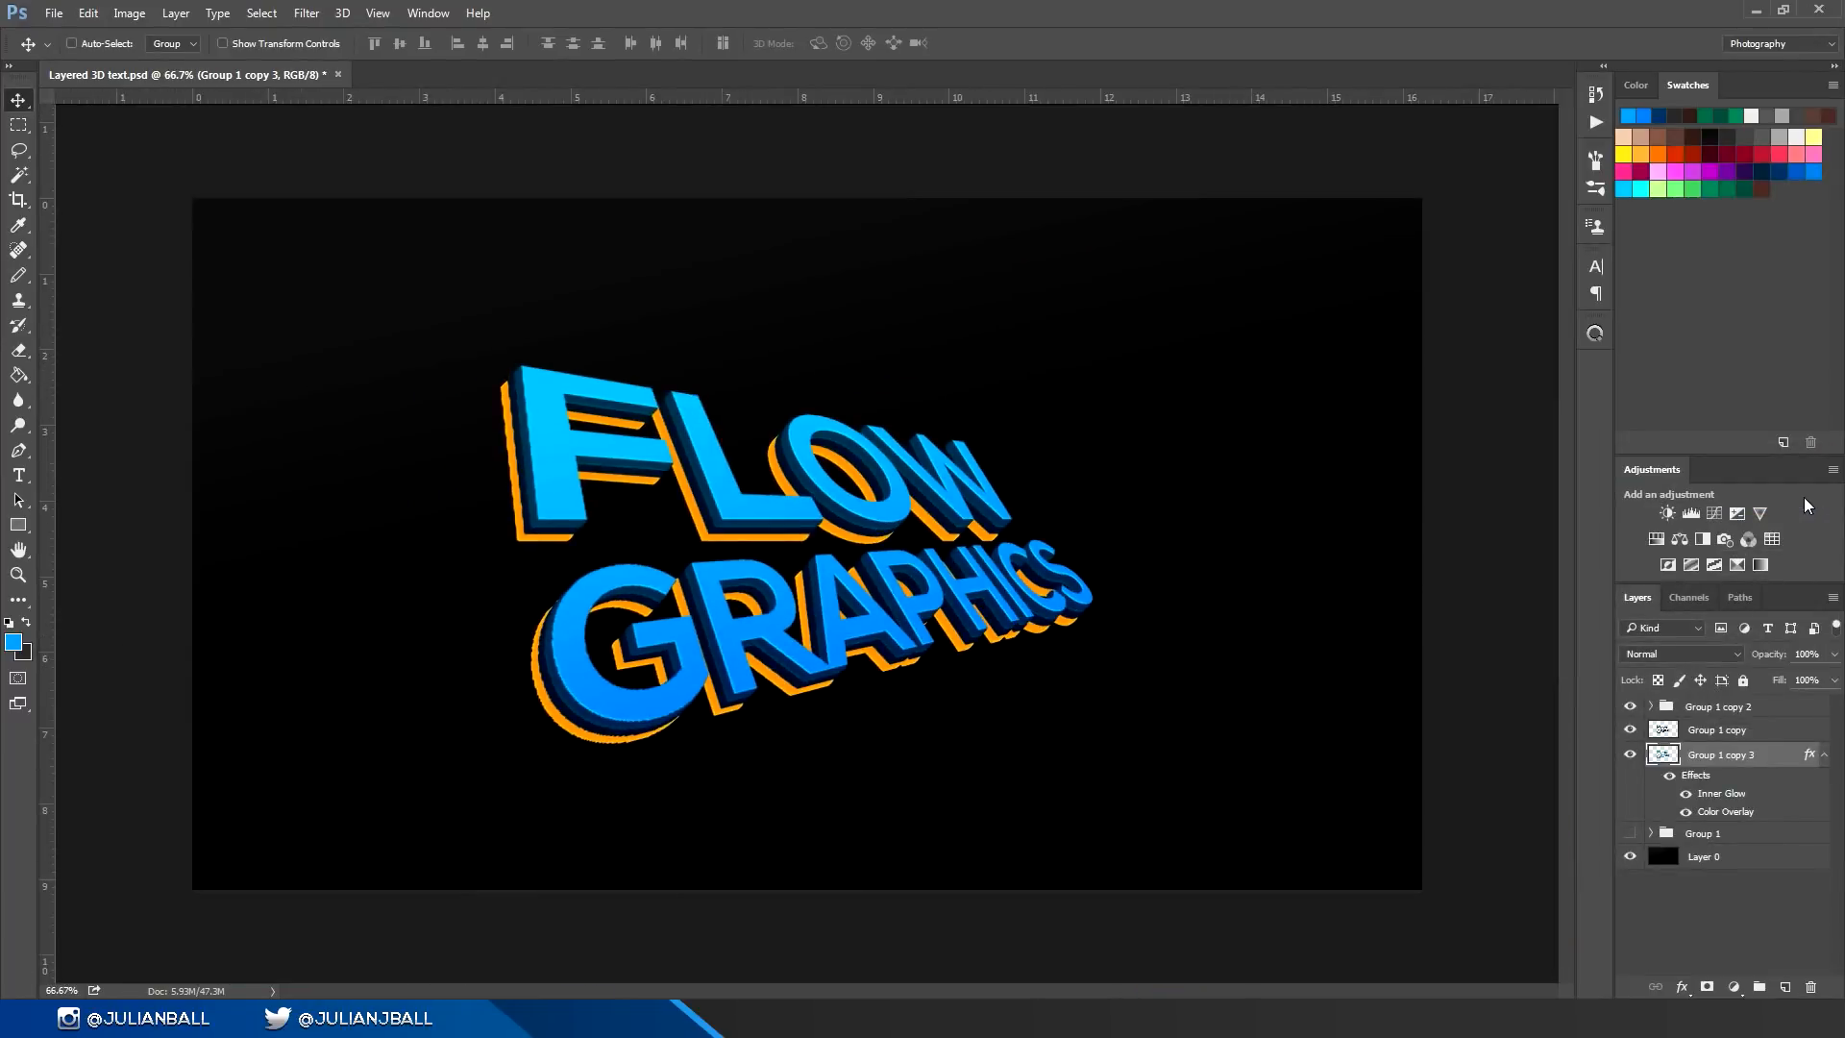
# Step: Add an Outer Glow to the Group 1 copy 3 layer and set its colour to the deeper orange ff6600
pyautogui.doubleClick(1774, 755)
pyautogui.moveTo(707, 189); pyautogui.dragTo(1250, 320)
pyautogui.click(1158, 660)
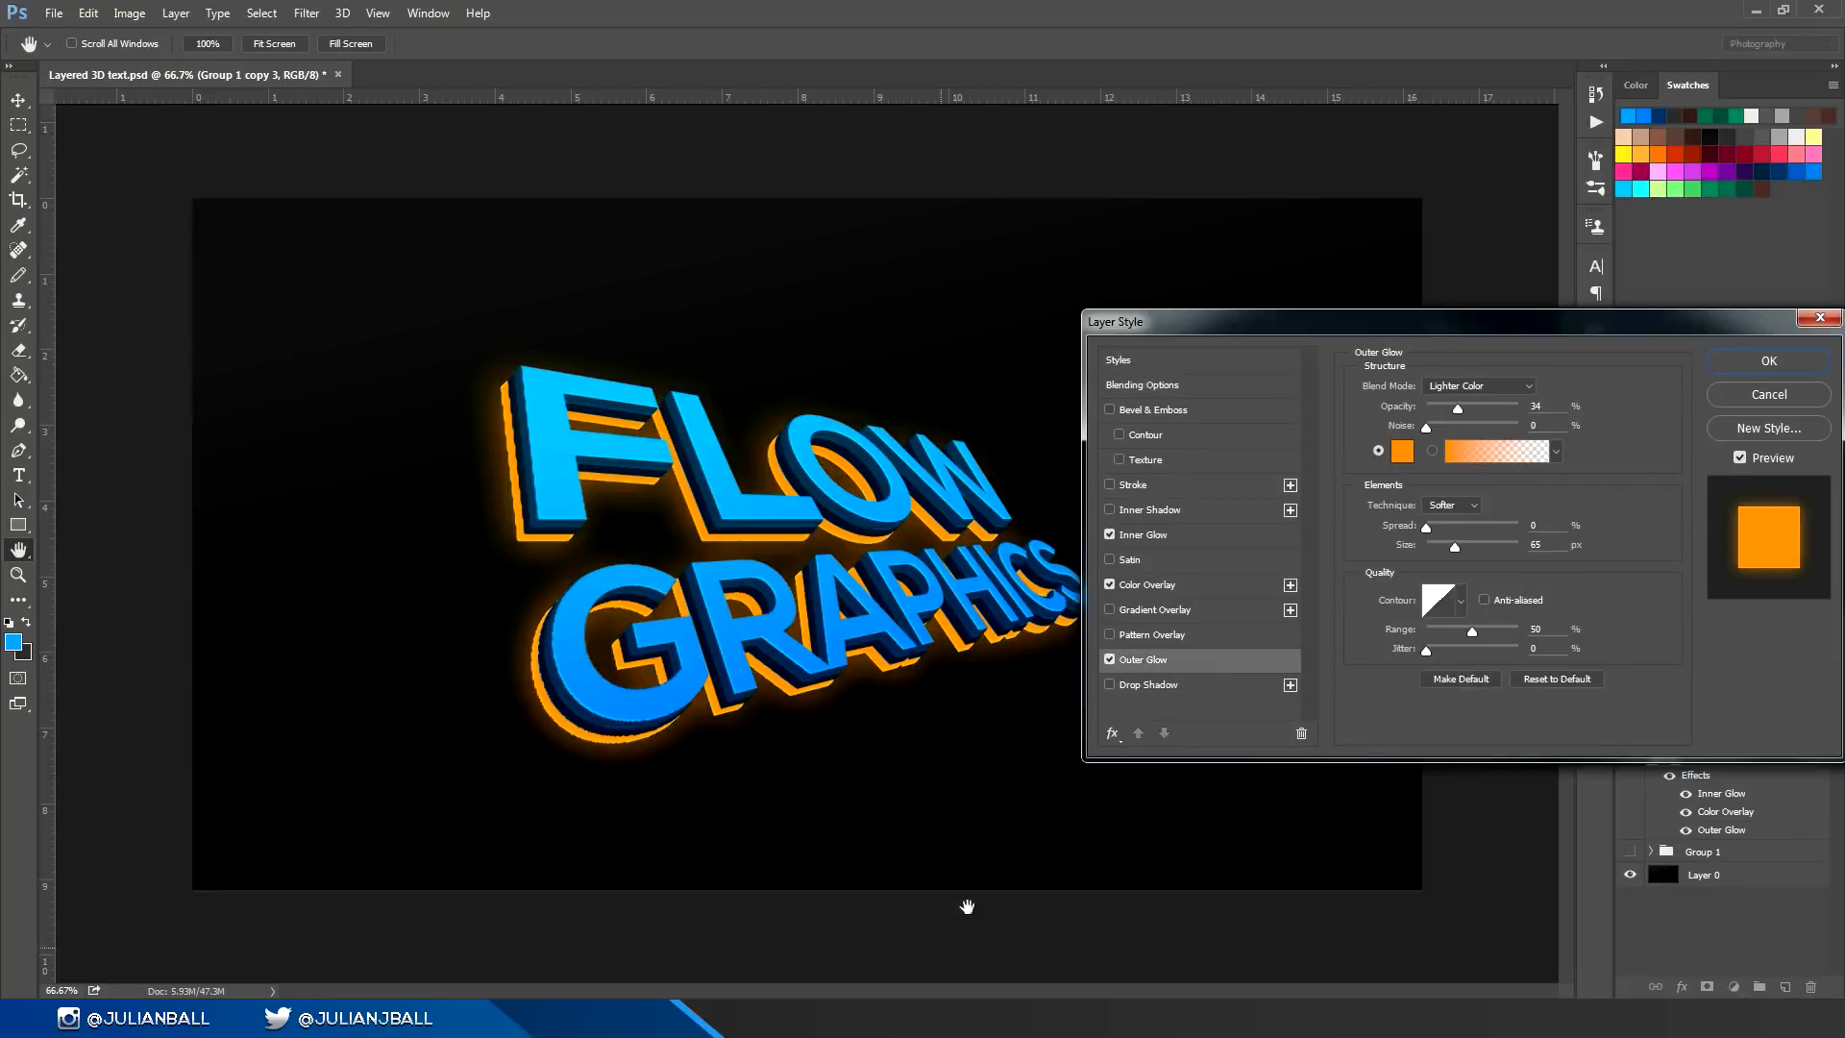
pyautogui.click(1404, 453)
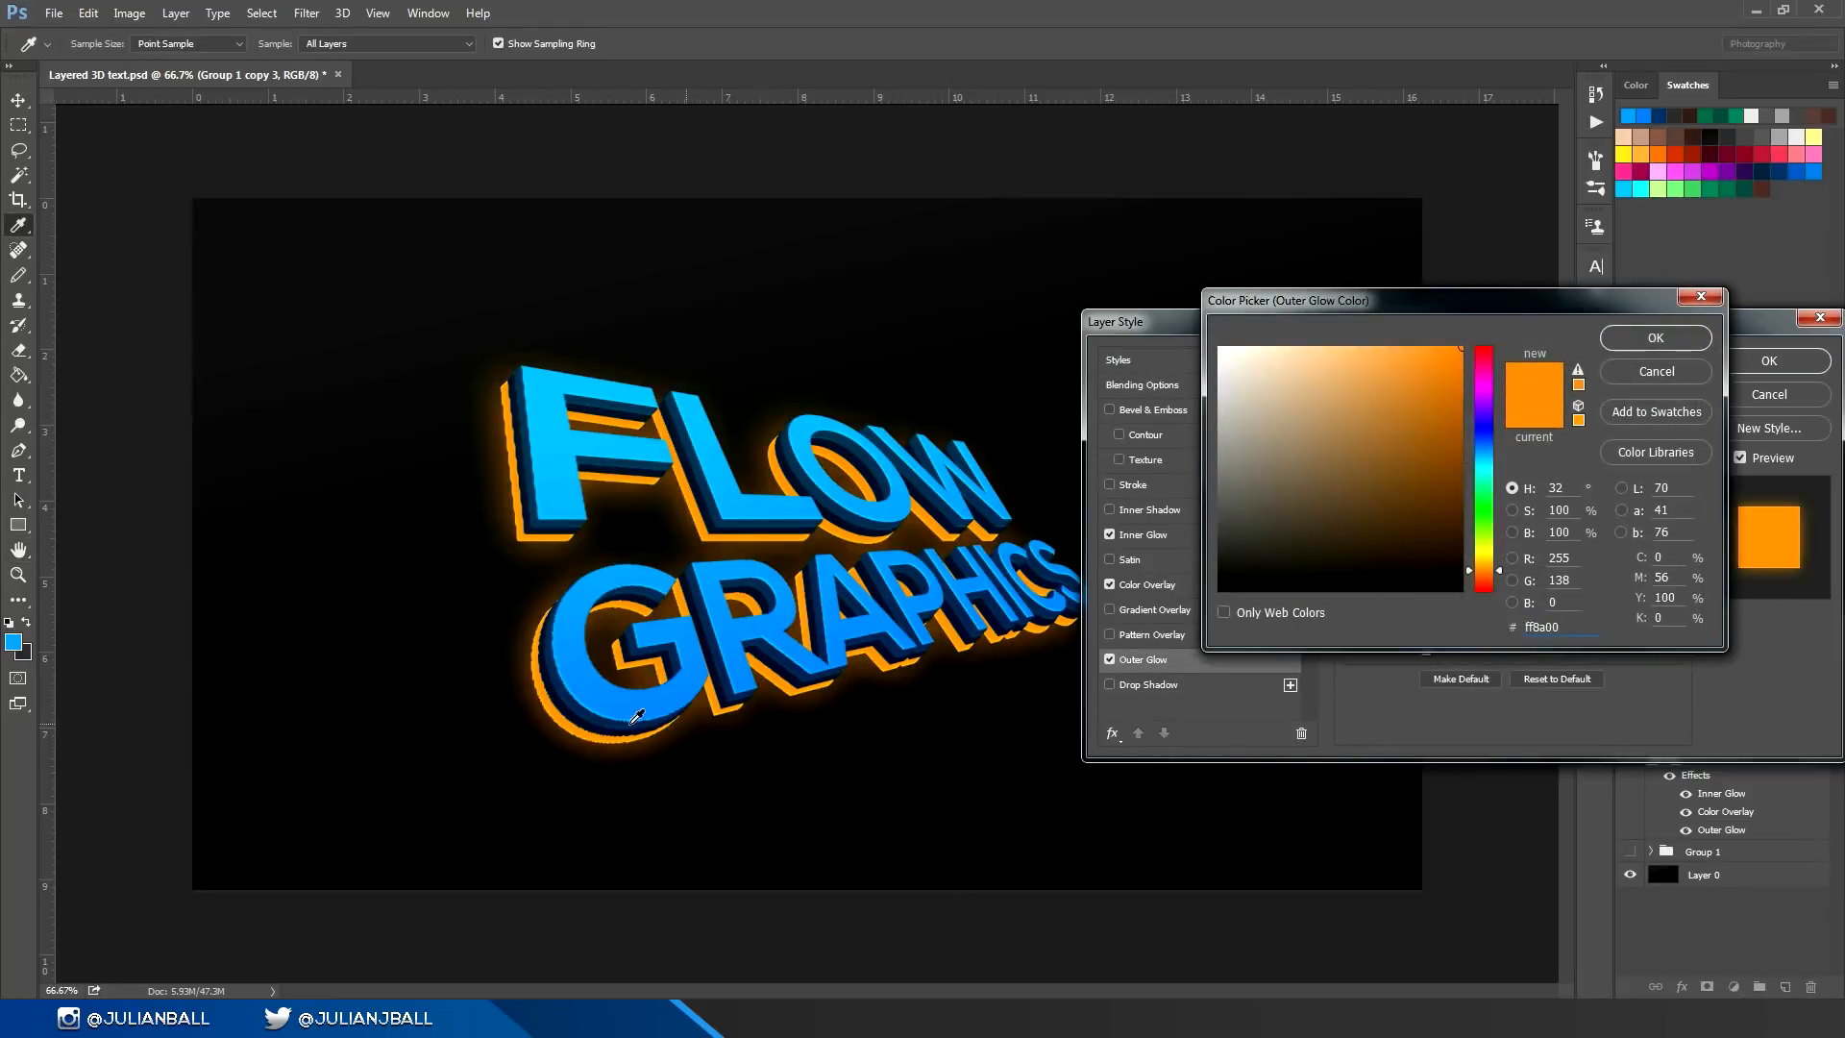
pyautogui.click(588, 724)
pyautogui.click(1487, 574)
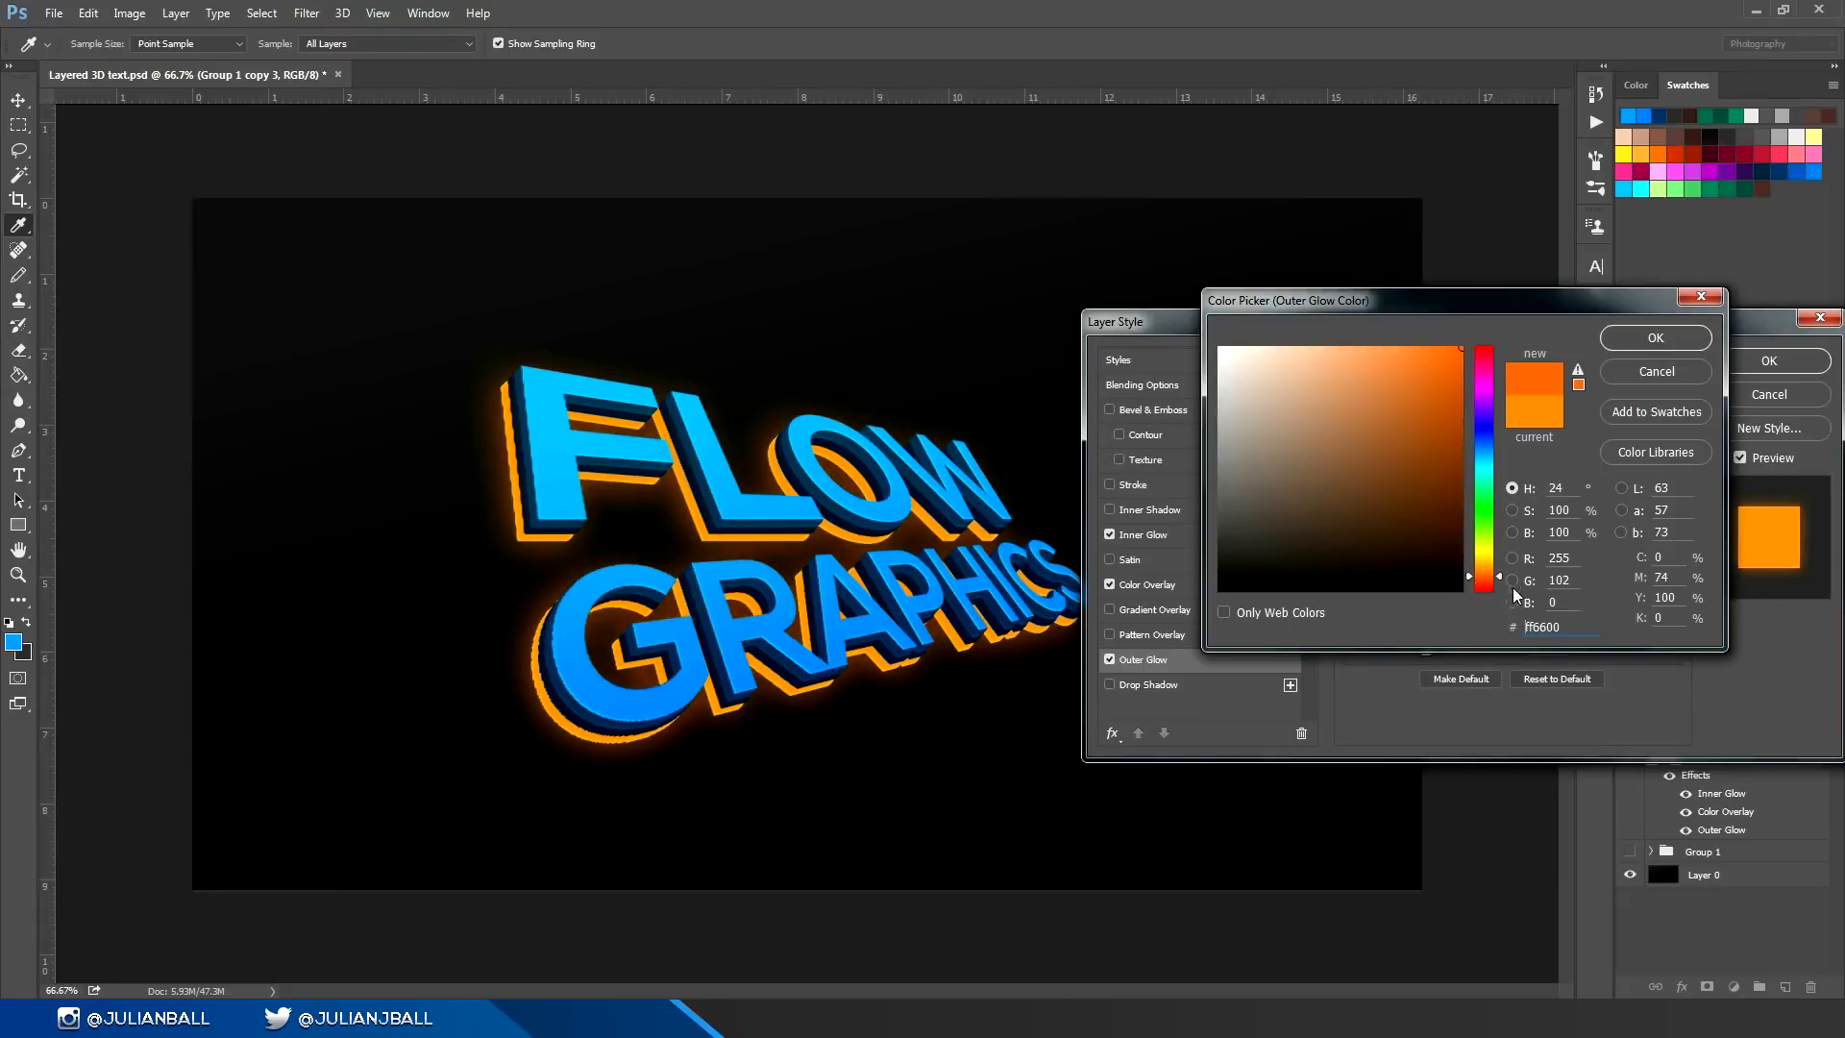
pyautogui.click(1488, 582)
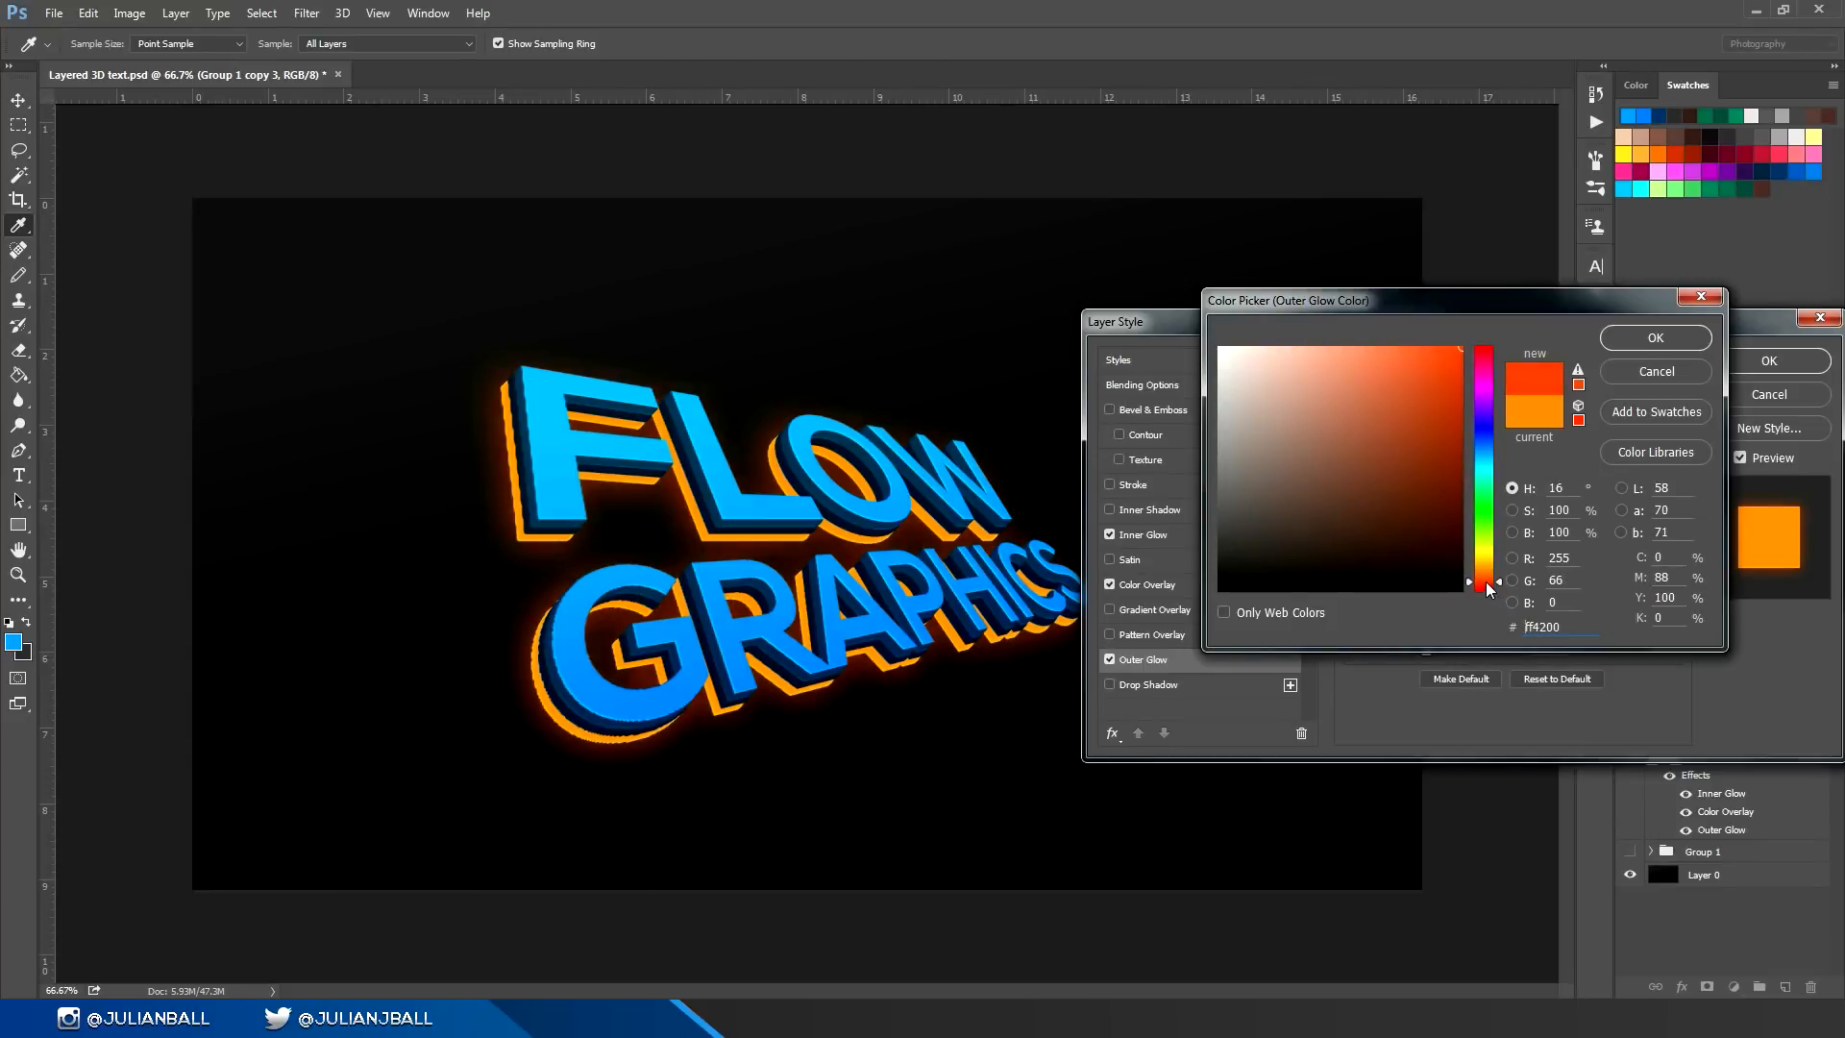
pyautogui.moveTo(1487, 582)
pyautogui.mouseDown()
pyautogui.moveTo(1486, 556)
pyautogui.moveTo(1483, 577)
pyautogui.mouseUp()
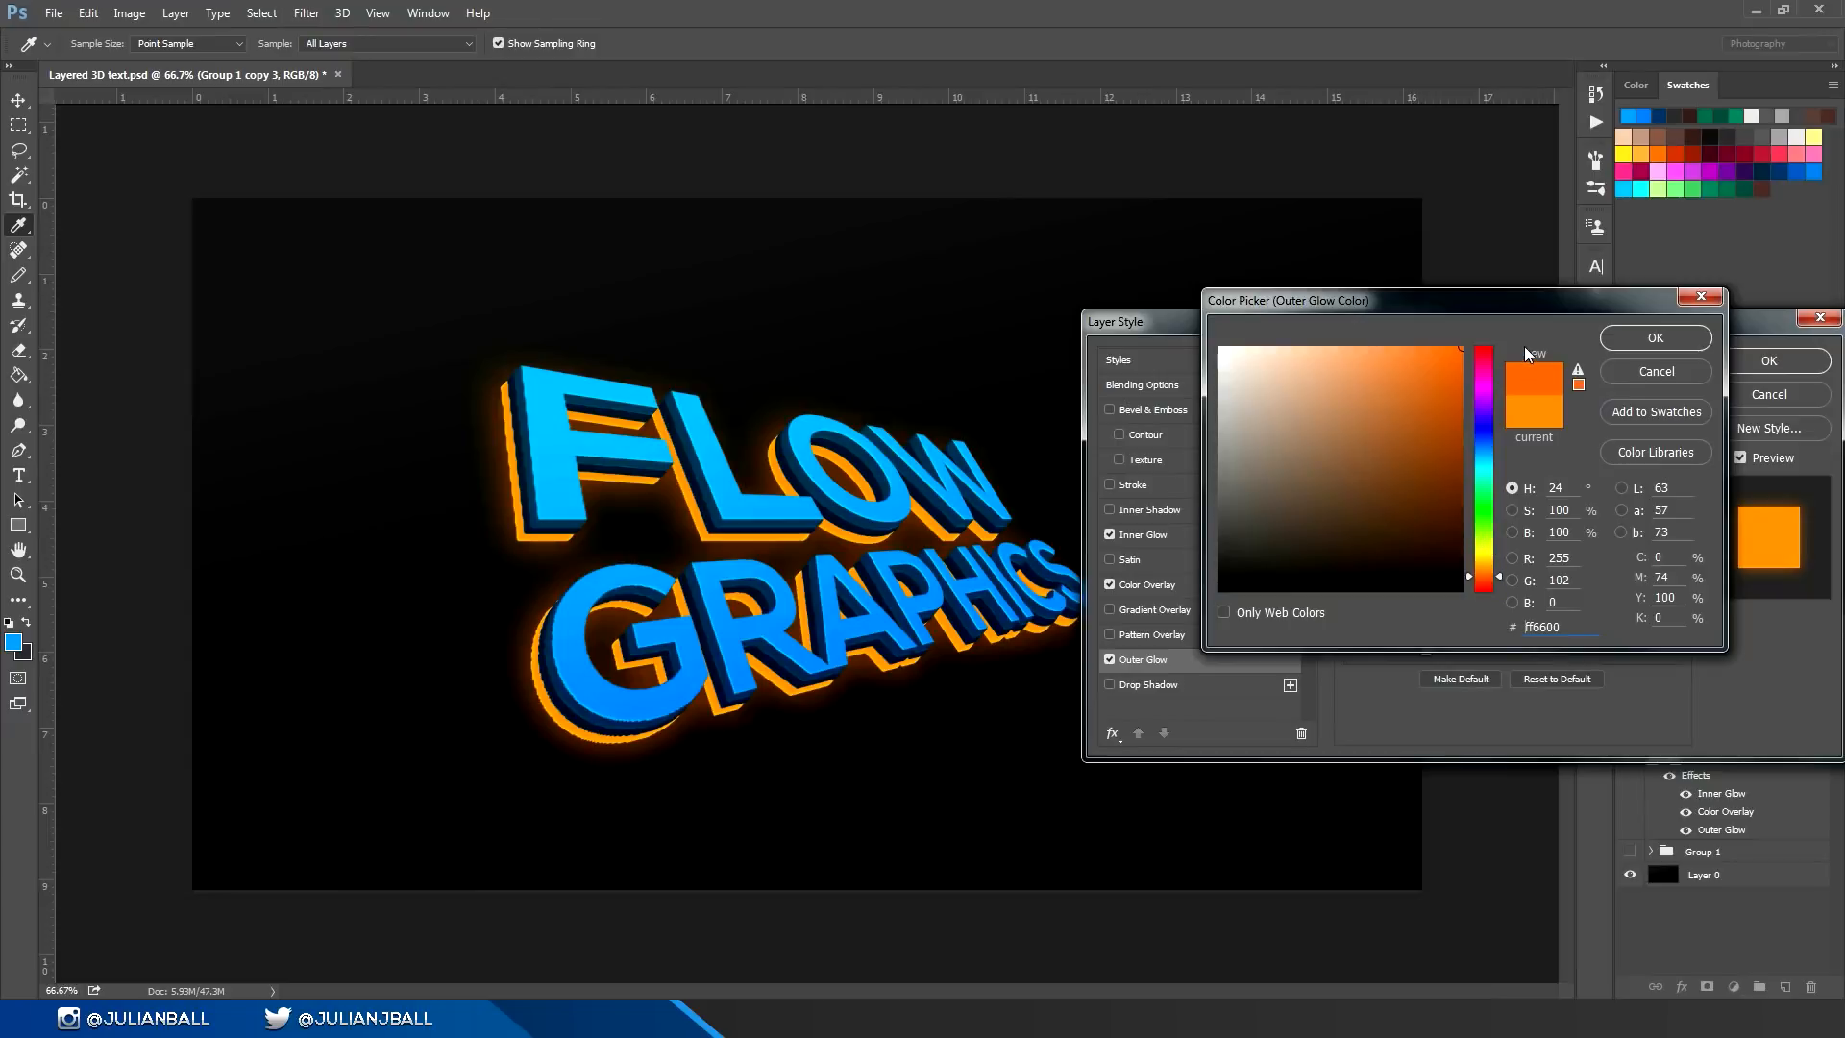
pyautogui.click(1614, 337)
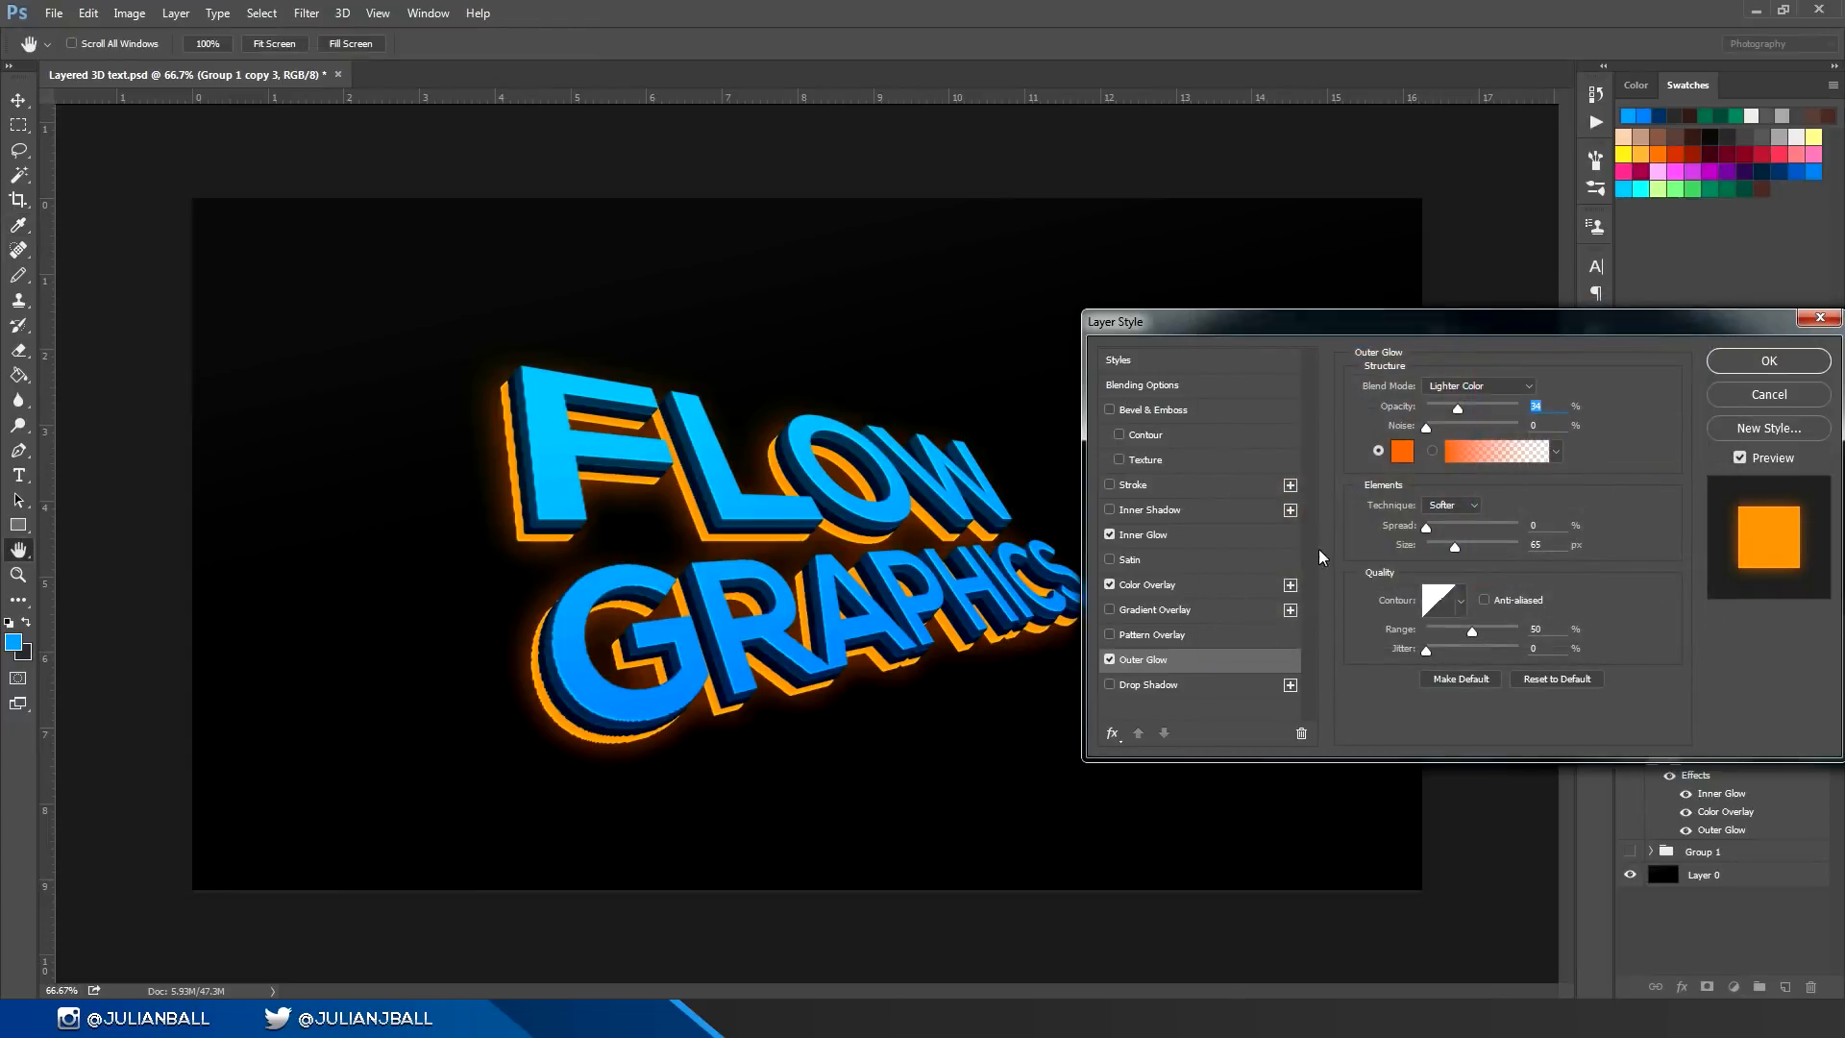
# Step: Compare the artwork with and without the Outer Glow, set its blend mode to Screen and apply the layer style
pyautogui.click(1114, 658)
pyautogui.click(1114, 657)
pyautogui.click(1488, 388)
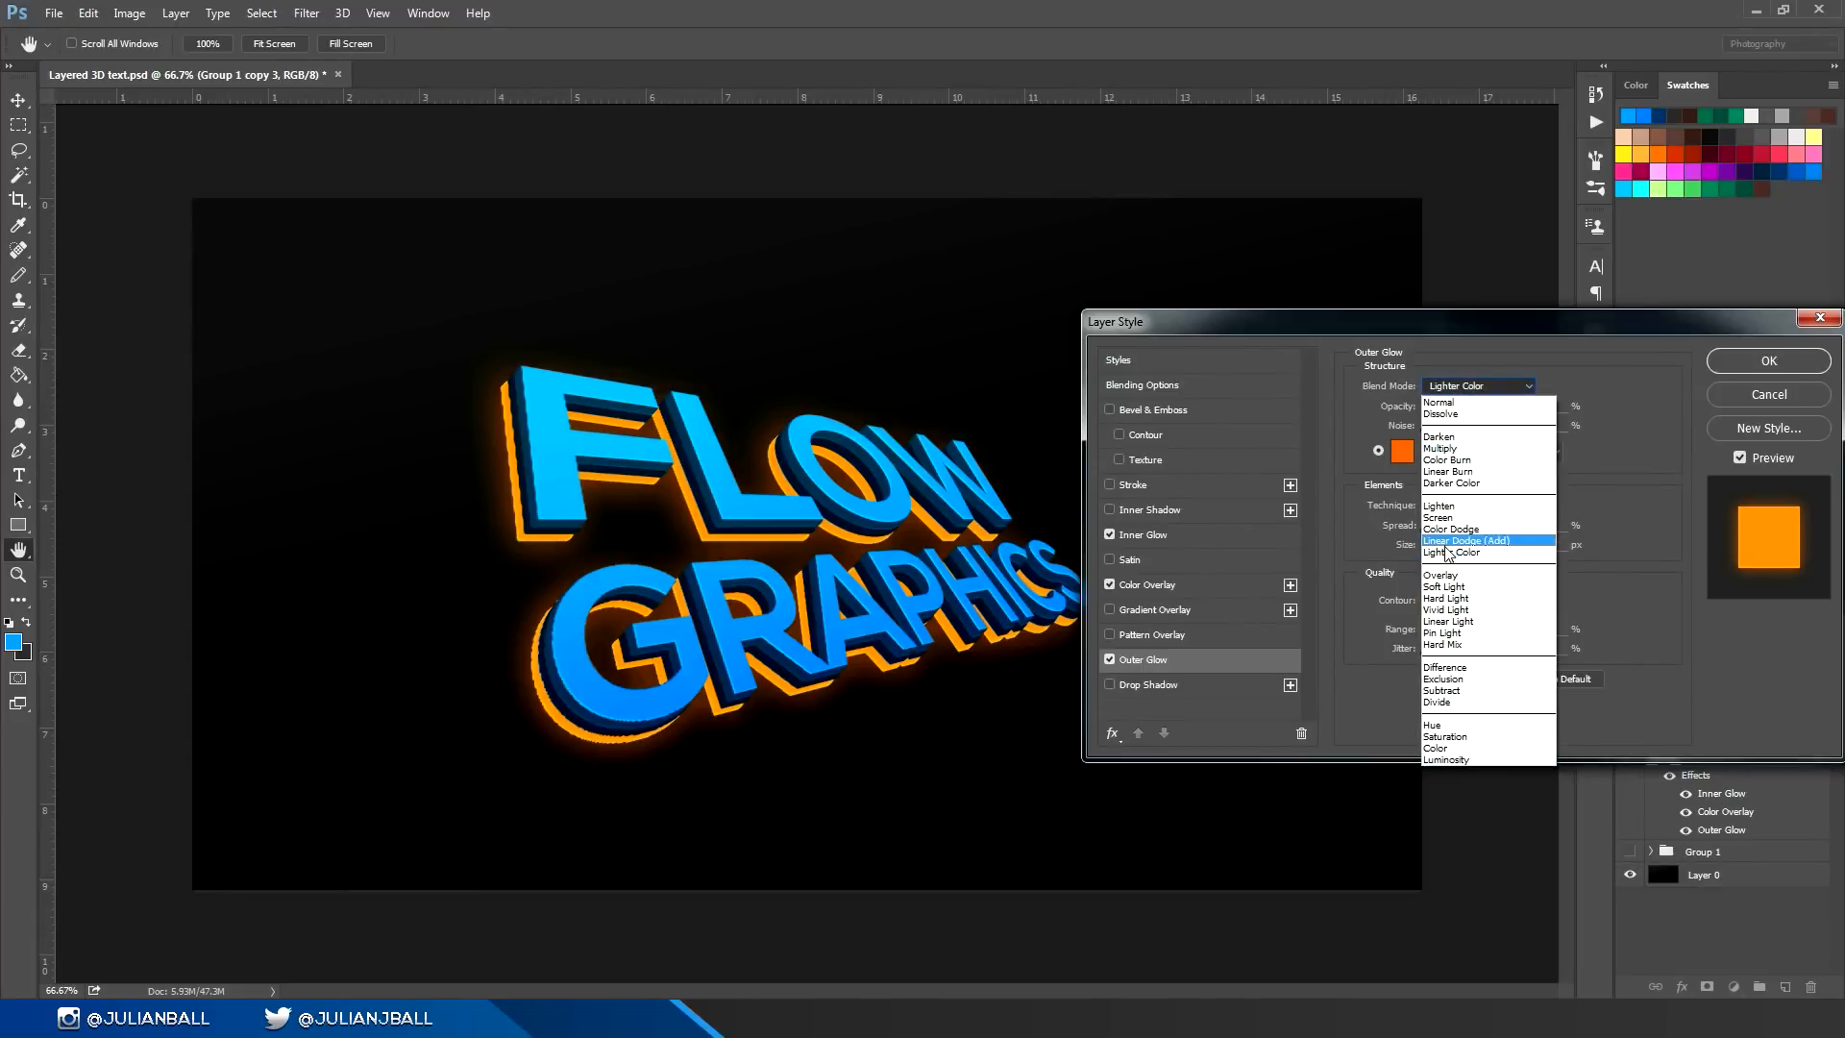
pyautogui.click(1444, 554)
pyautogui.click(1456, 387)
pyautogui.click(1435, 516)
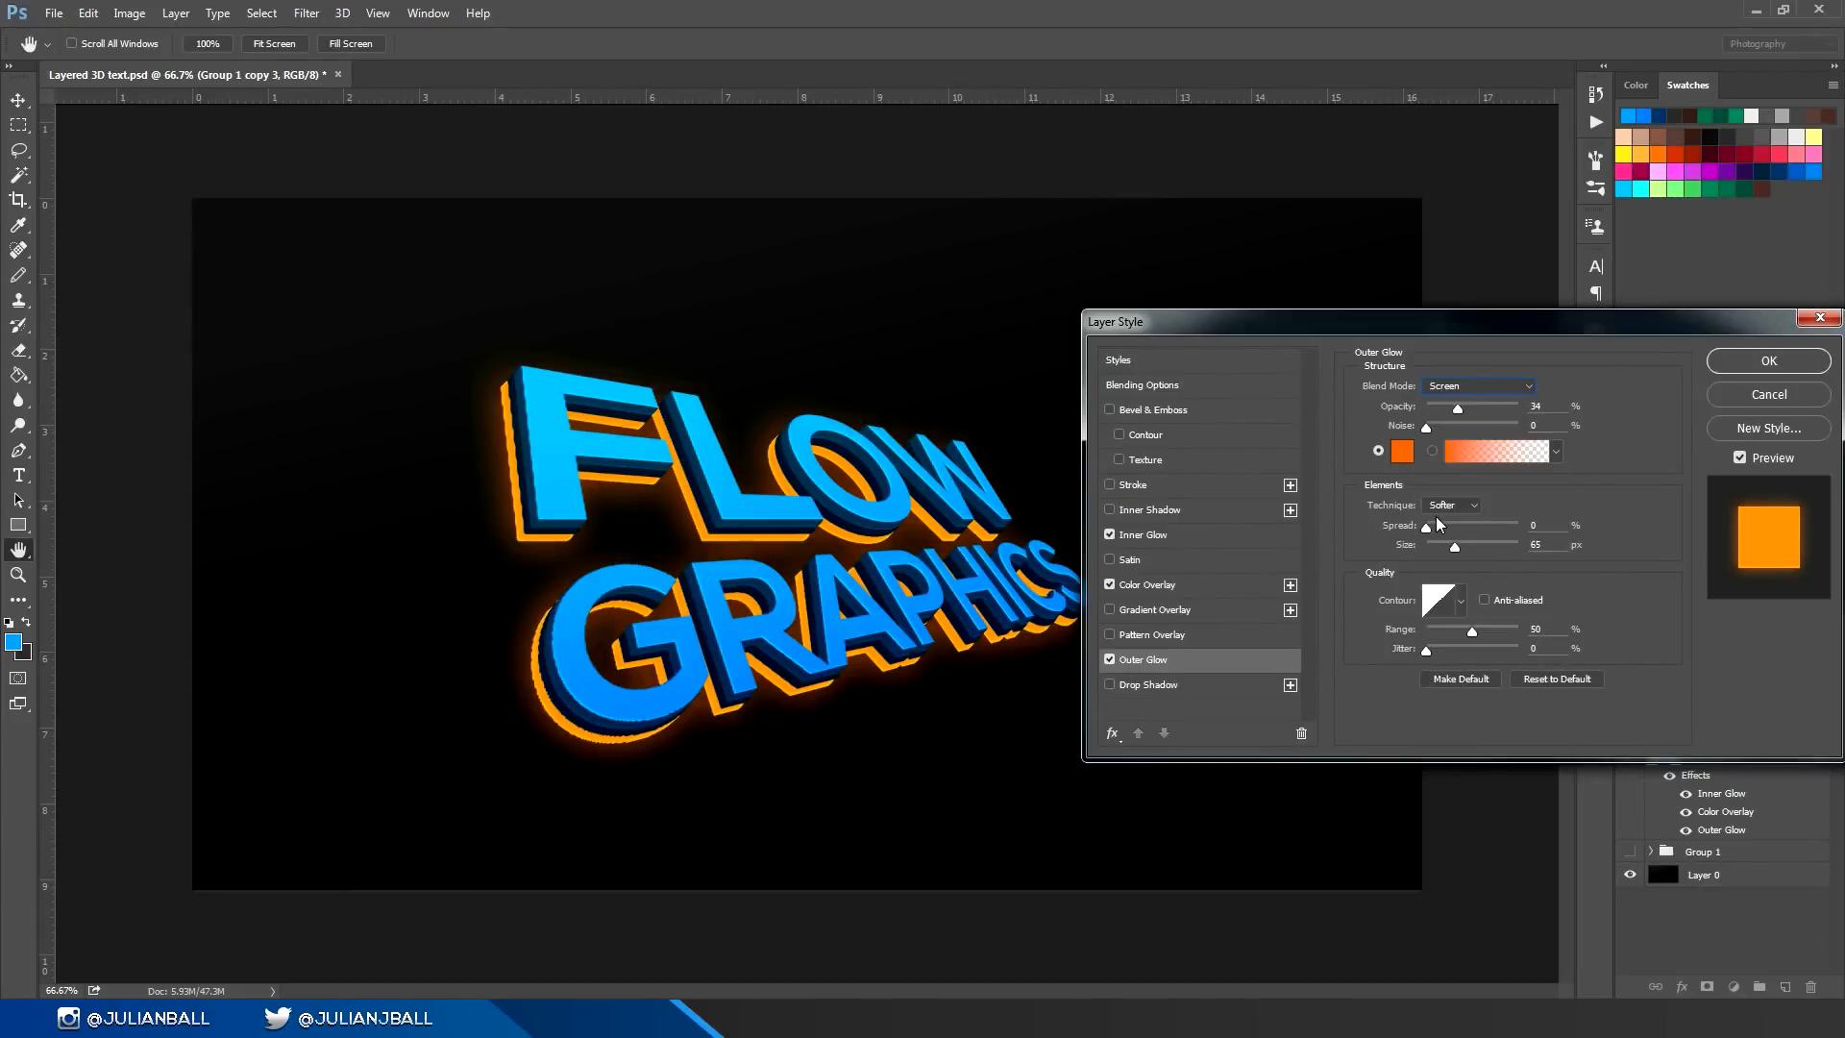
pyautogui.moveTo(1440, 406); pyautogui.dragTo(1457, 409)
pyautogui.click(1767, 361)
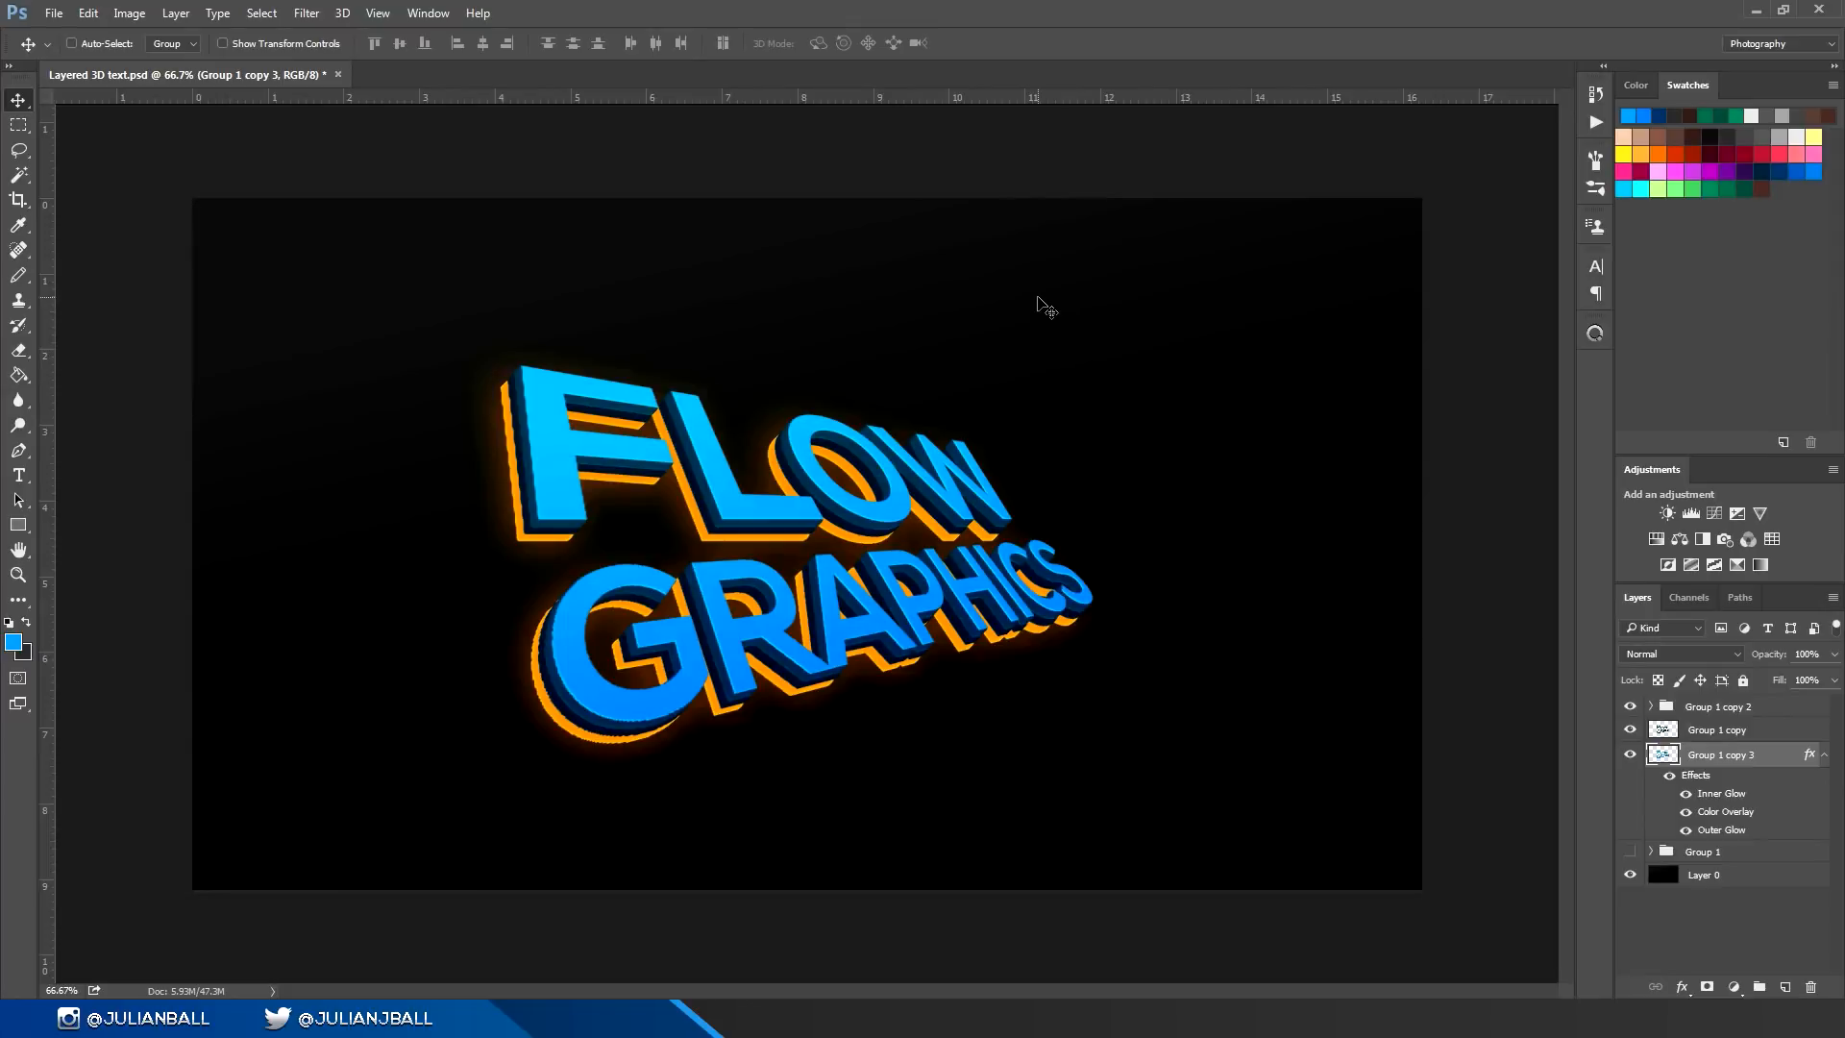
# Step: Add a Brightness/Contrast adjustment layer above Group 1 copy 2 with brightness 27, and compare the artwork with and without it
pyautogui.click(1732, 708)
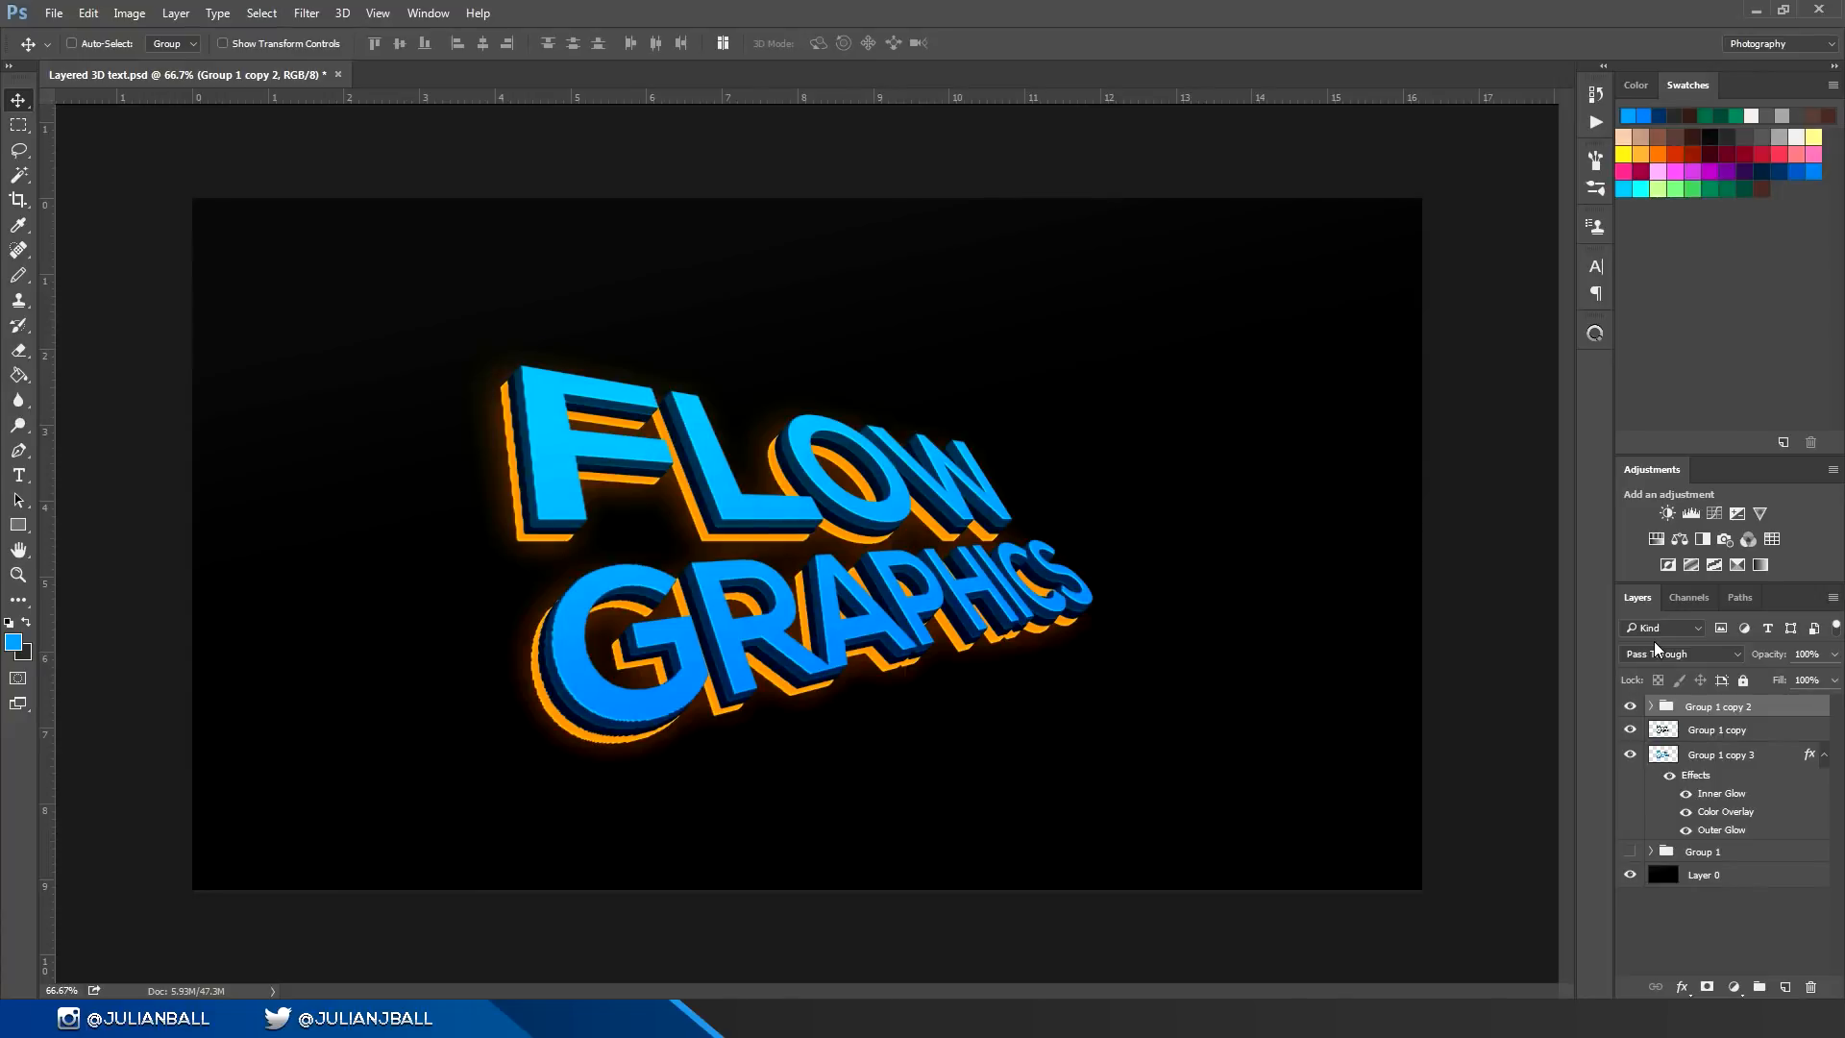
pyautogui.click(1668, 513)
pyautogui.moveTo(1225, 448); pyautogui.dragTo(1240, 447)
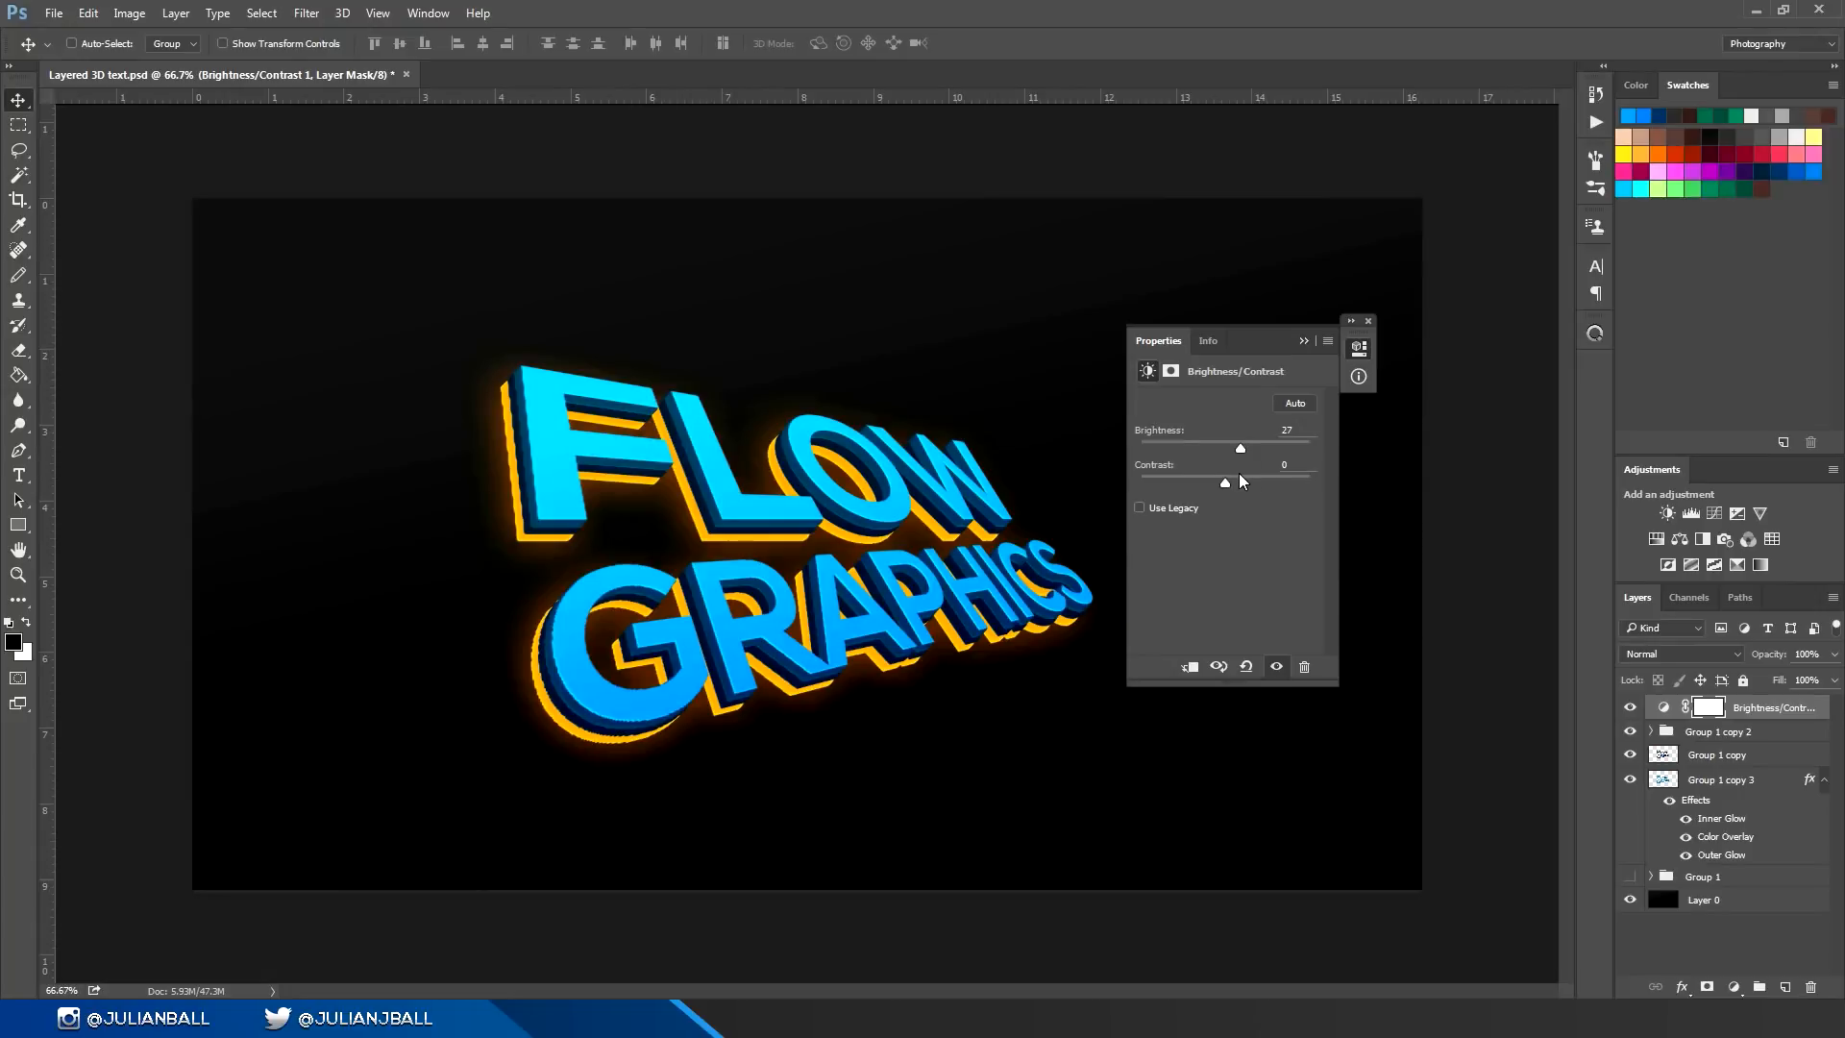
pyautogui.click(1368, 321)
pyautogui.click(1630, 707)
pyautogui.click(1630, 707)
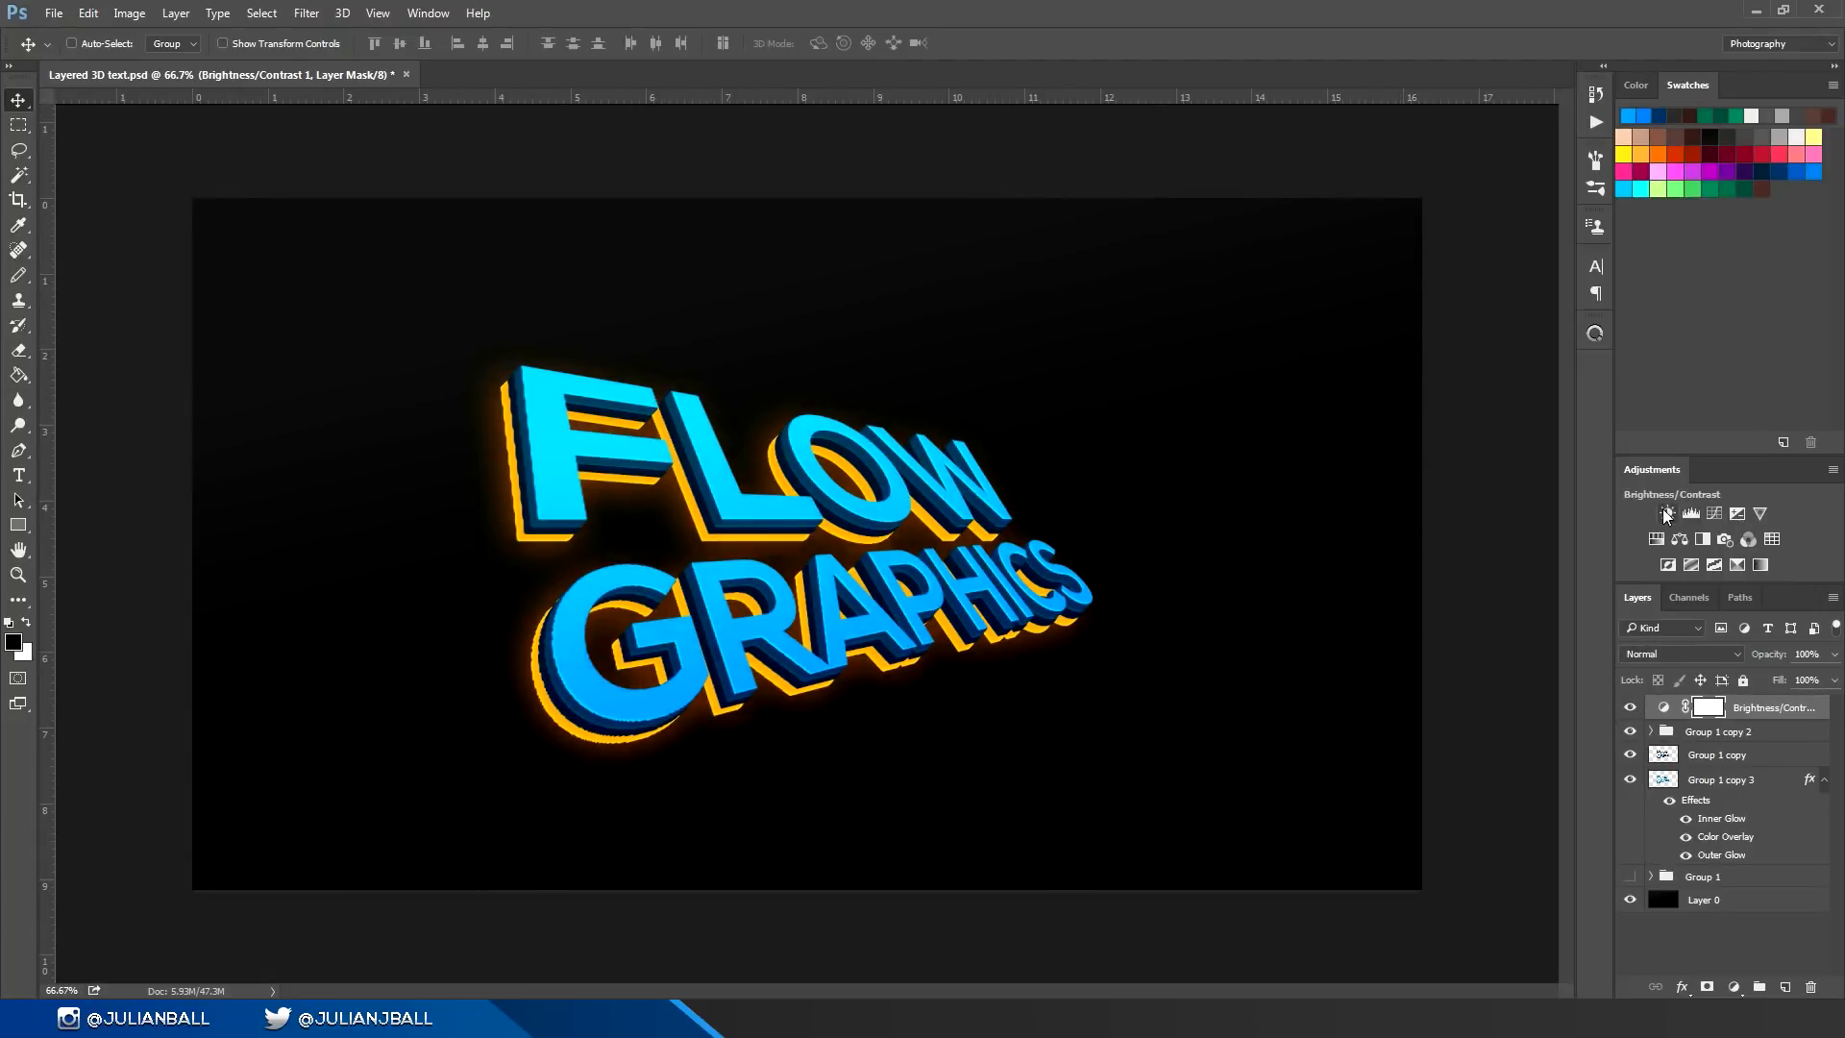
# Step: Try a Hue/Saturation adjustment layer that shifts the text to green and red, and delete it
pyautogui.click(1656, 539)
pyautogui.moveTo(1214, 464)
pyautogui.mouseDown()
pyautogui.moveTo(1163, 461)
pyautogui.moveTo(1311, 452)
pyautogui.moveTo(1154, 447)
pyautogui.moveTo(1186, 452)
pyautogui.mouseUp()
pyautogui.click(1367, 321)
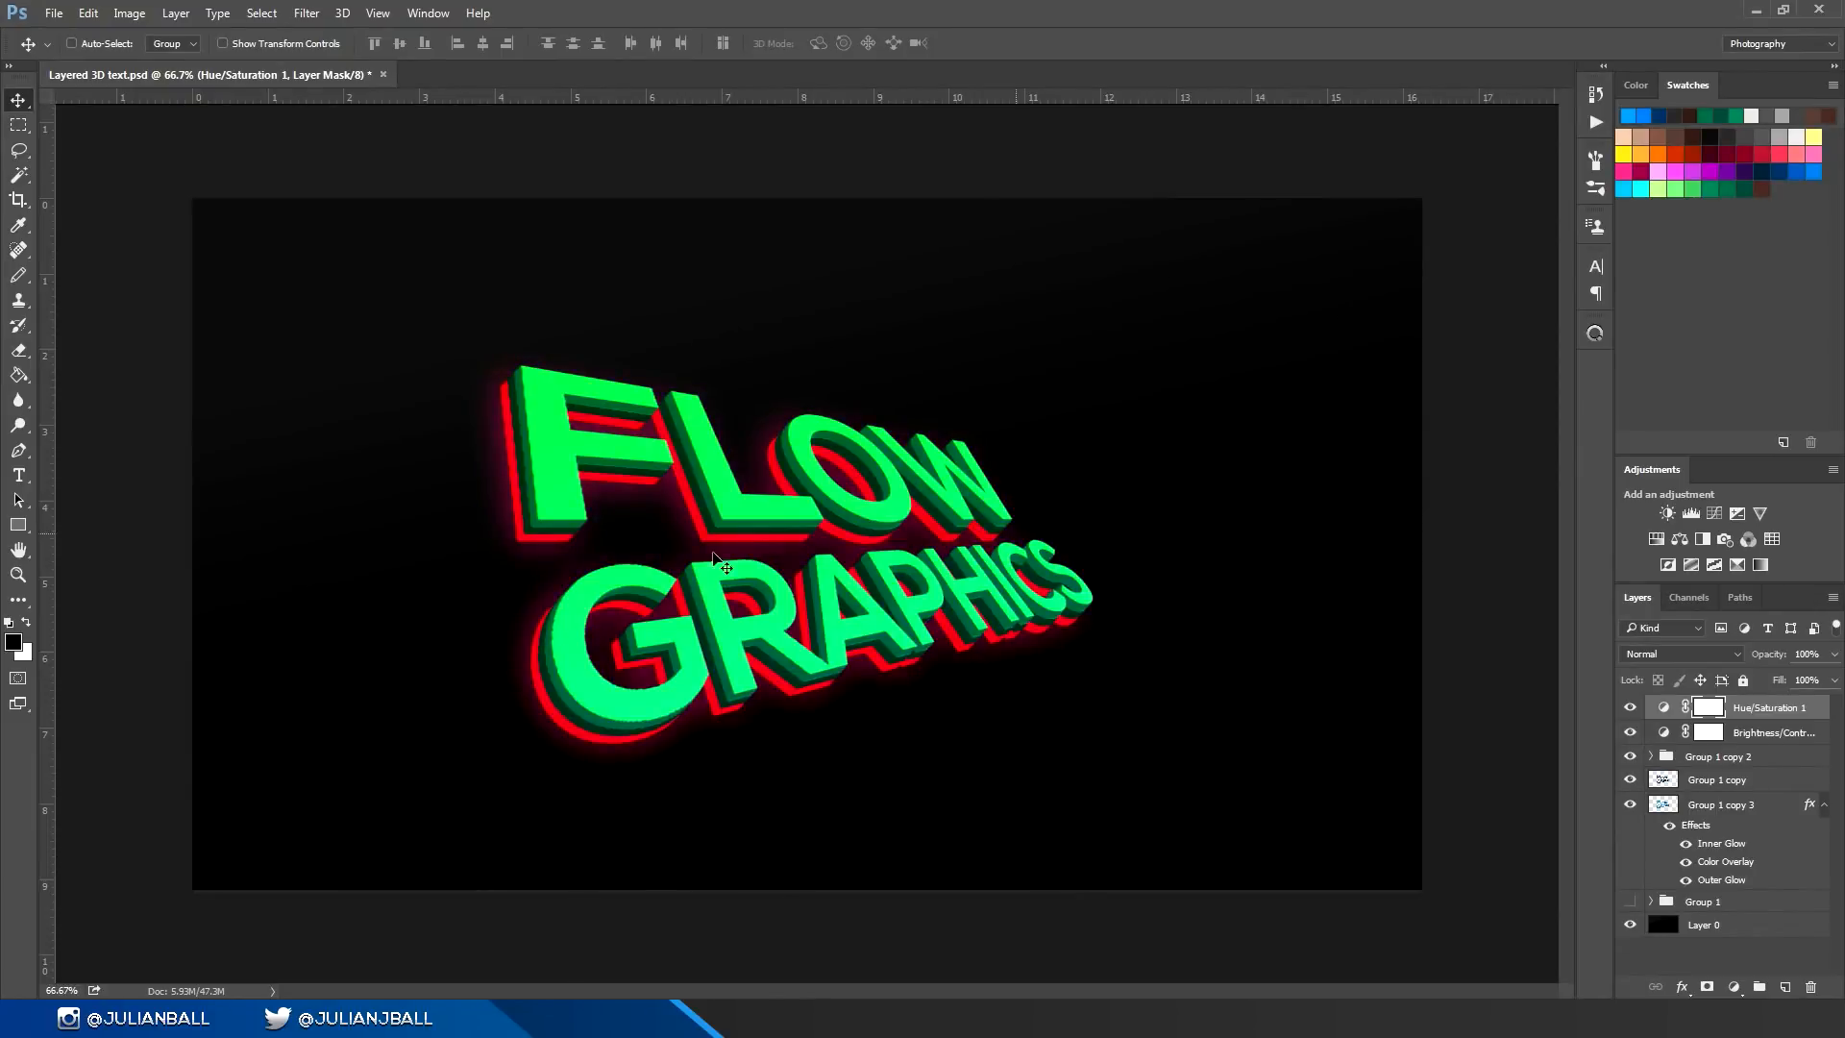
pyautogui.press('Delete')
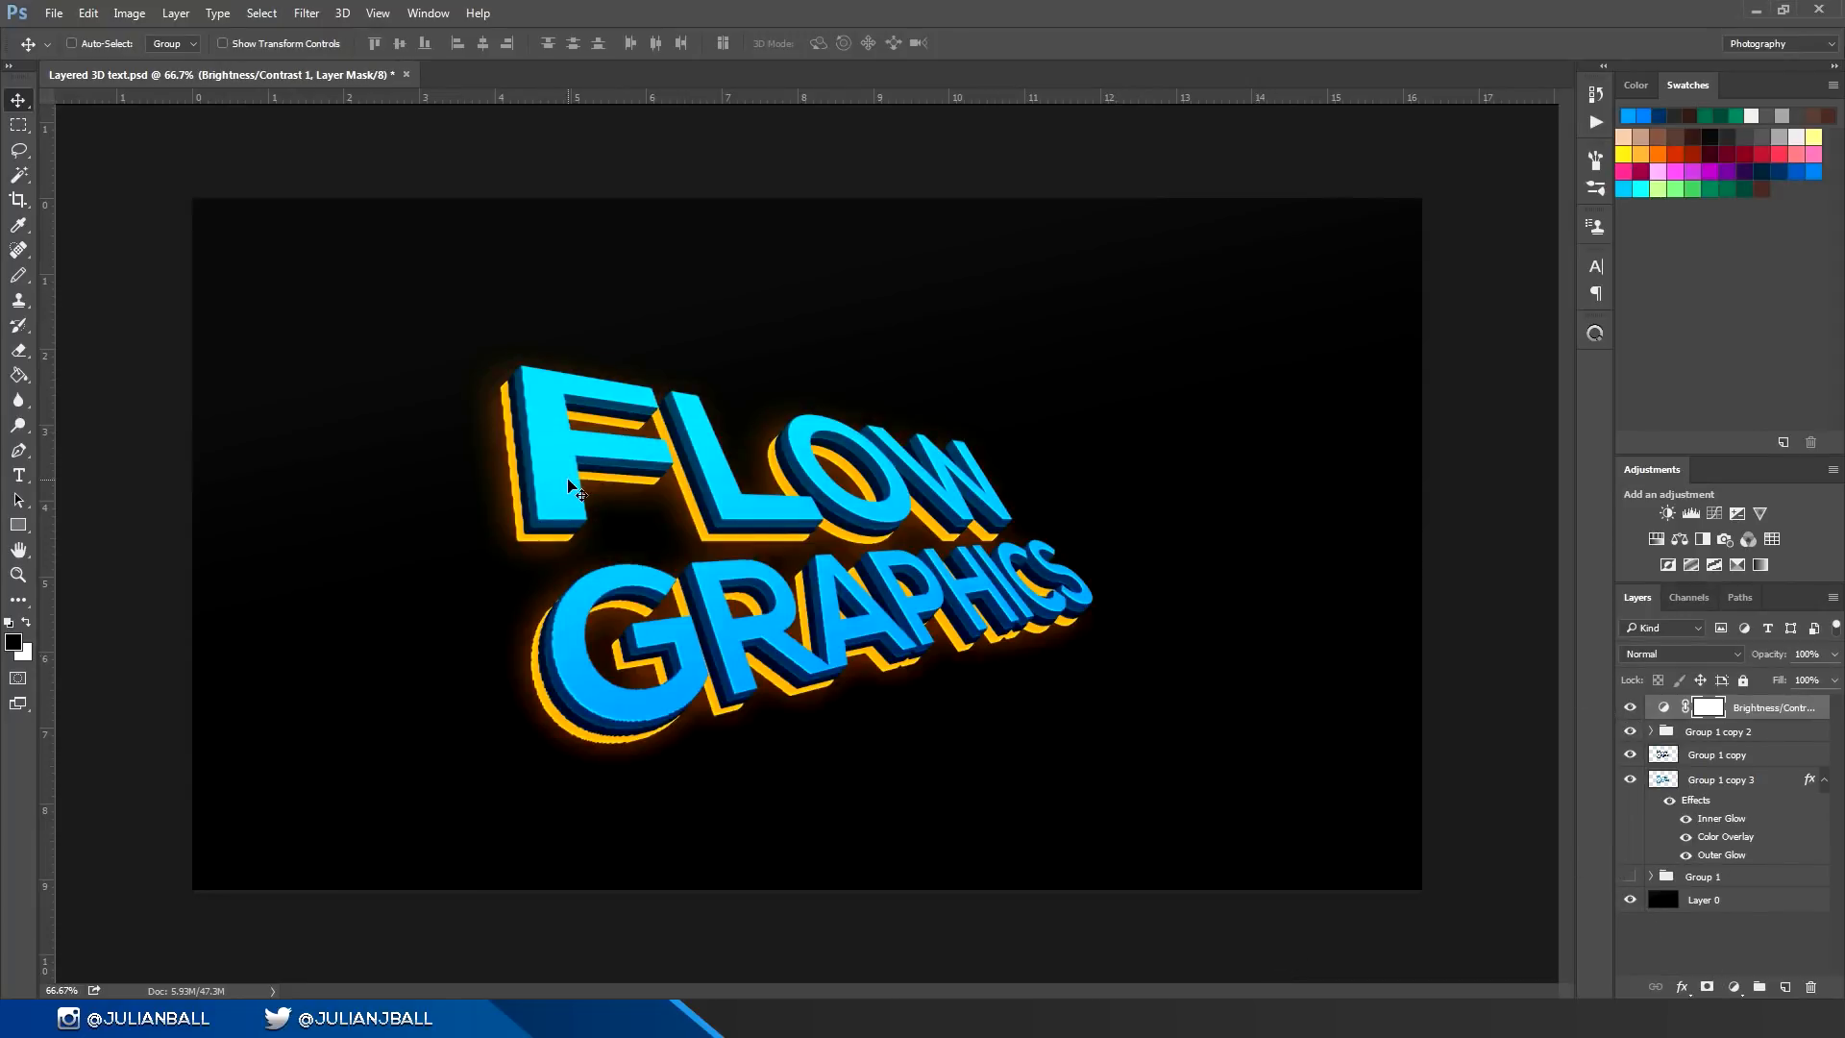
# Step: Examine the letter edges, extruded depth and orange glow of both words at 200% zoom
pyautogui.hotkey('ctrl', '+')
pyautogui.hotkey('ctrl', '+')
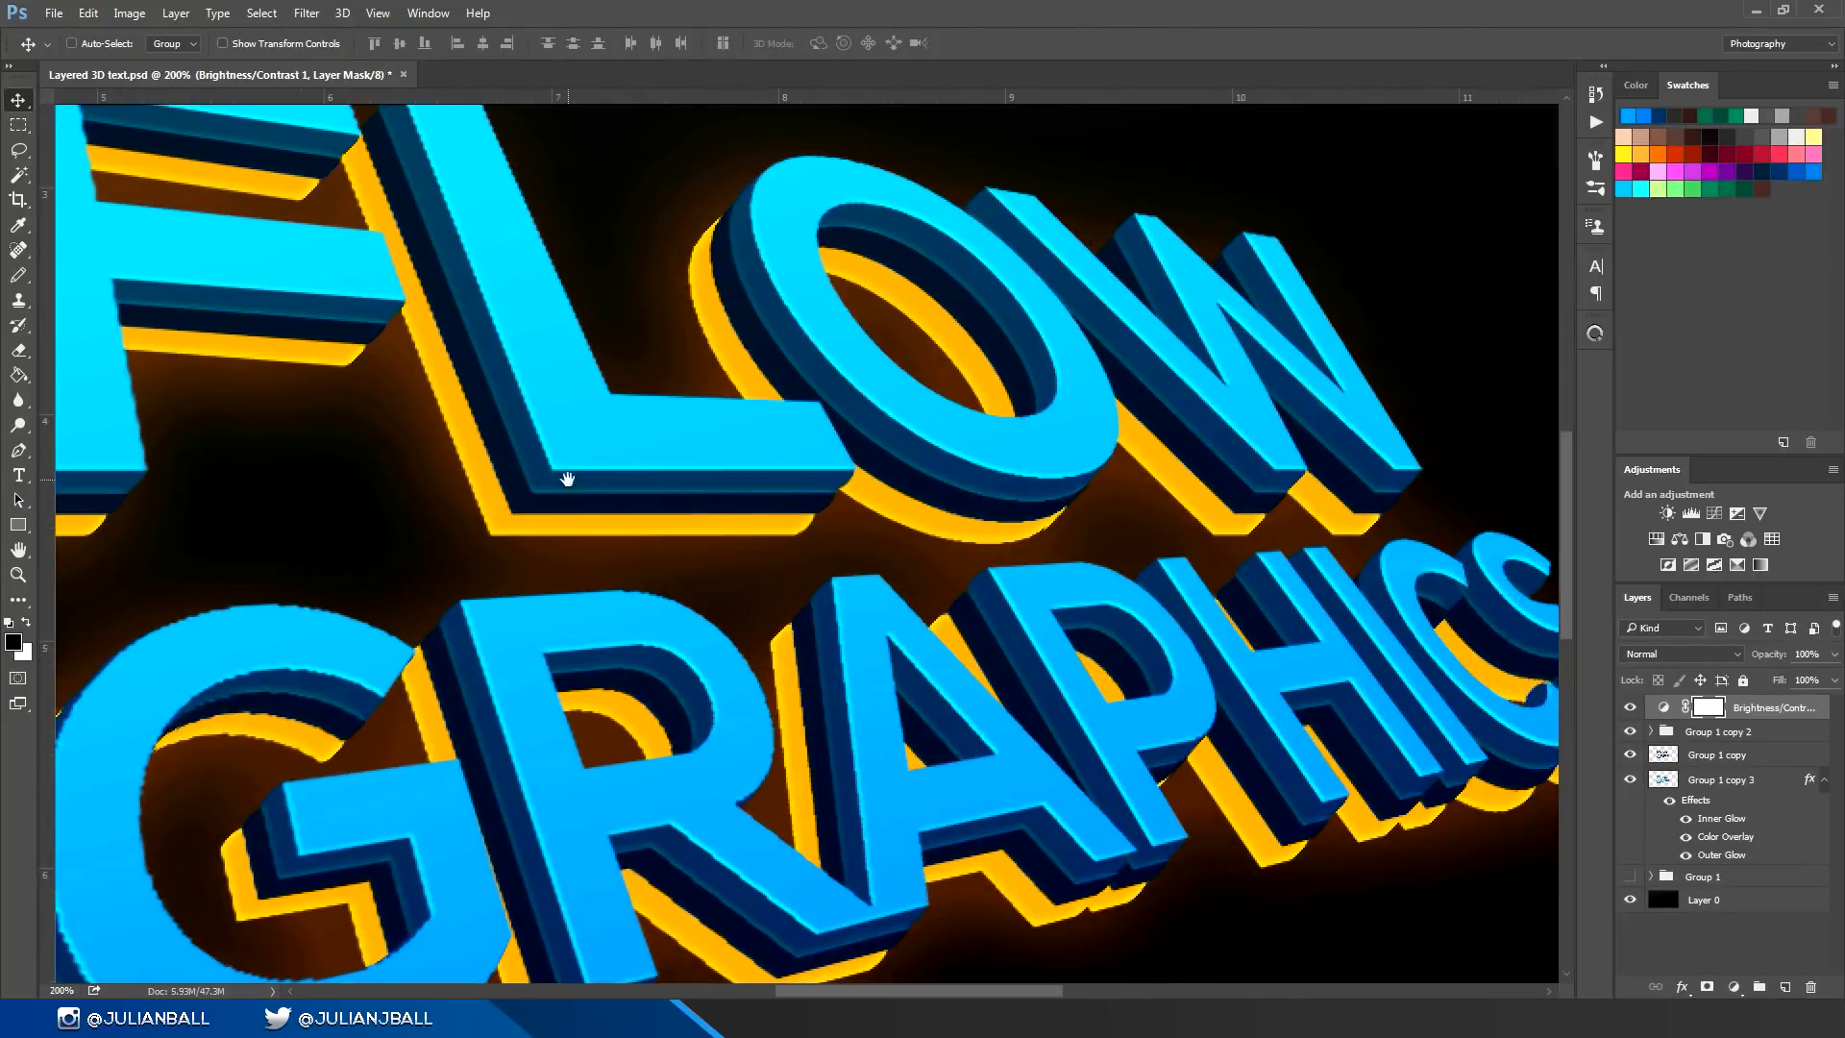
pyautogui.moveTo(557, 643); pyautogui.dragTo(877, 318)
pyautogui.moveTo(683, 615); pyautogui.dragTo(824, 780)
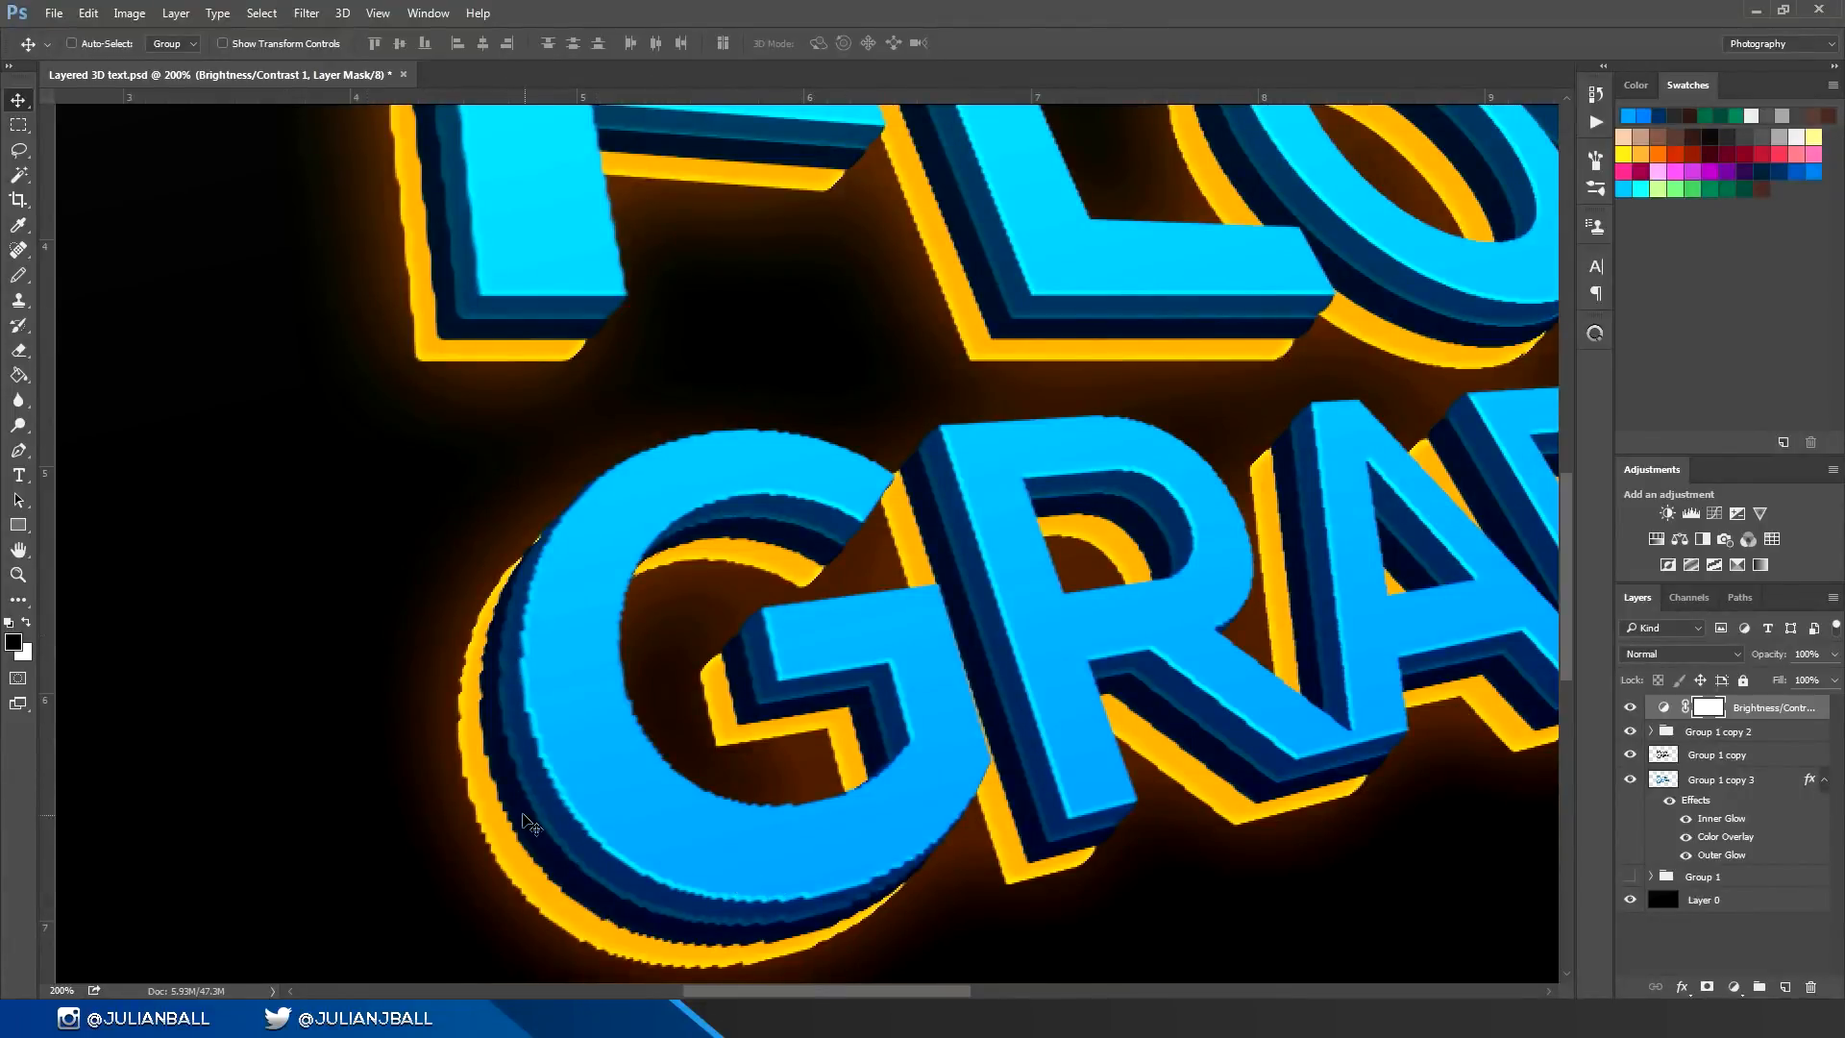
pyautogui.hotkey('ctrl', '-')
pyautogui.hotkey('ctrl', '-')
pyautogui.hotkey('ctrl', '-')
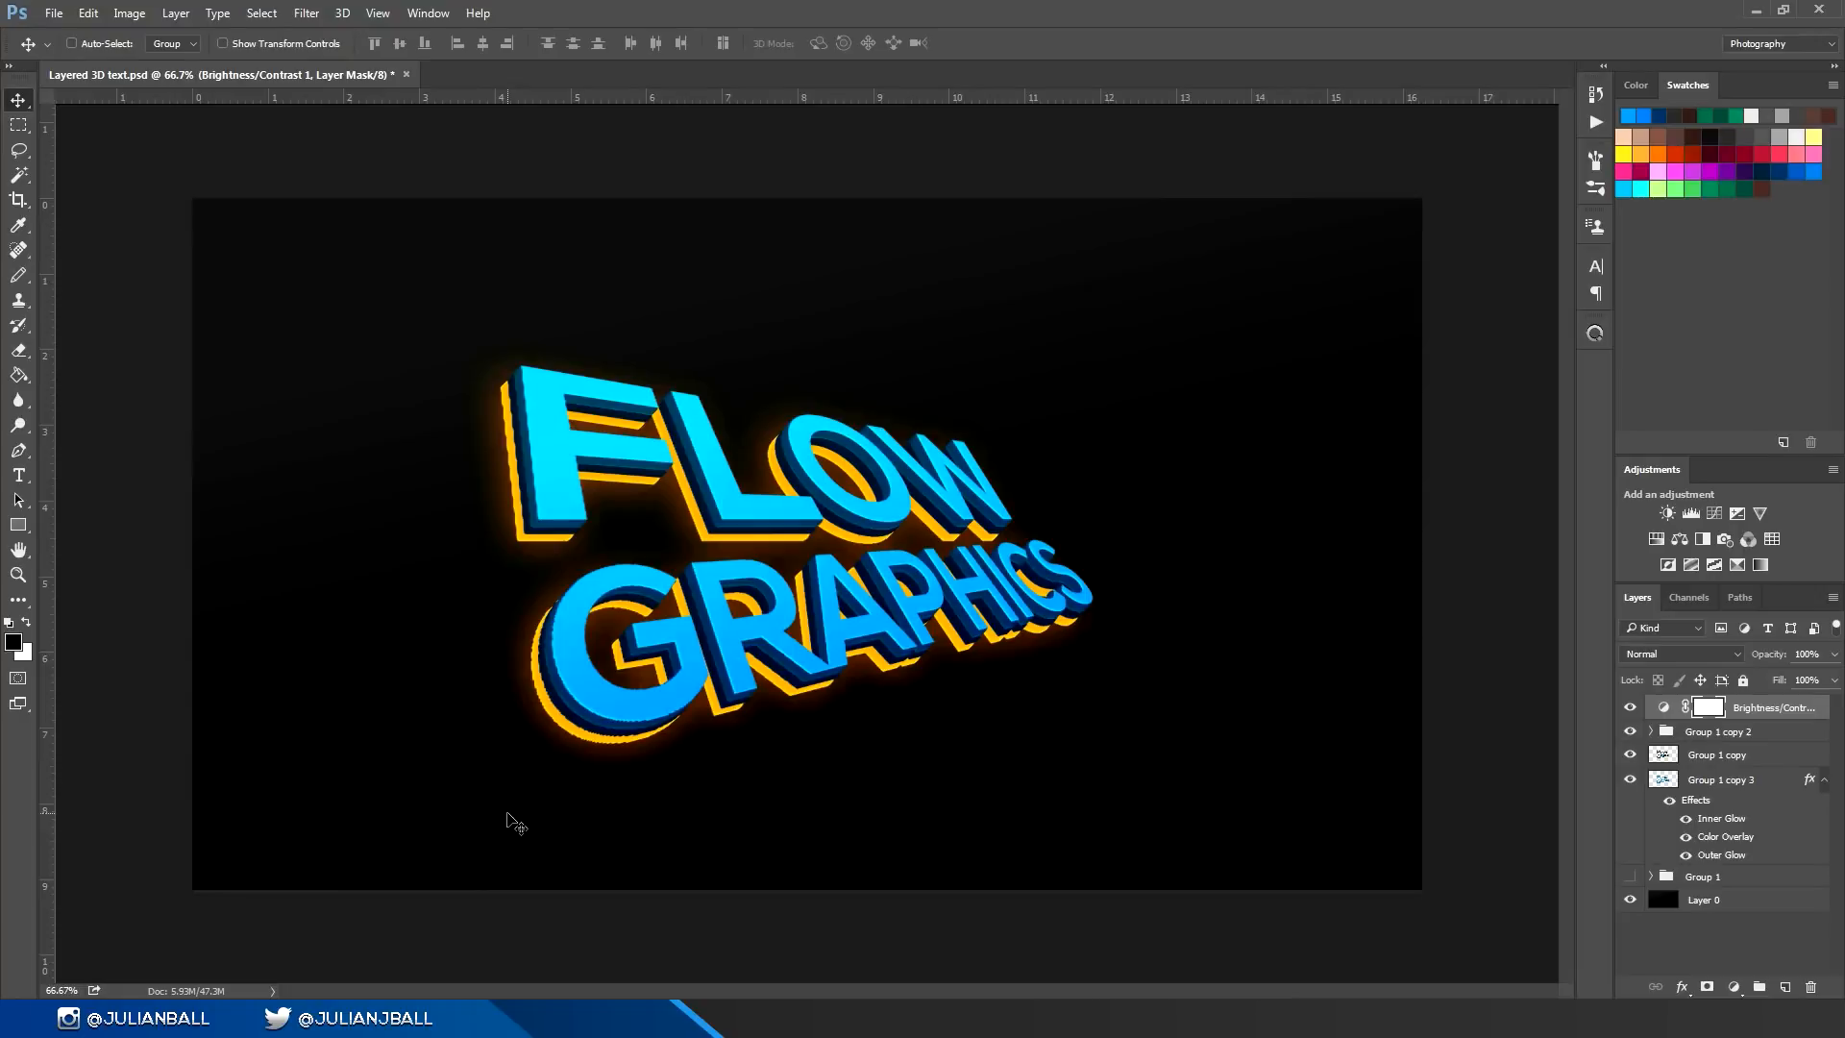
# Step: Select Group 1 copy 2, Group 1 copy and Group 1 copy 3 together and move the text up and to the right
pyautogui.click(1761, 738)
pyautogui.keyDown('shift'); pyautogui.click(1749, 780); pyautogui.keyUp('shift')
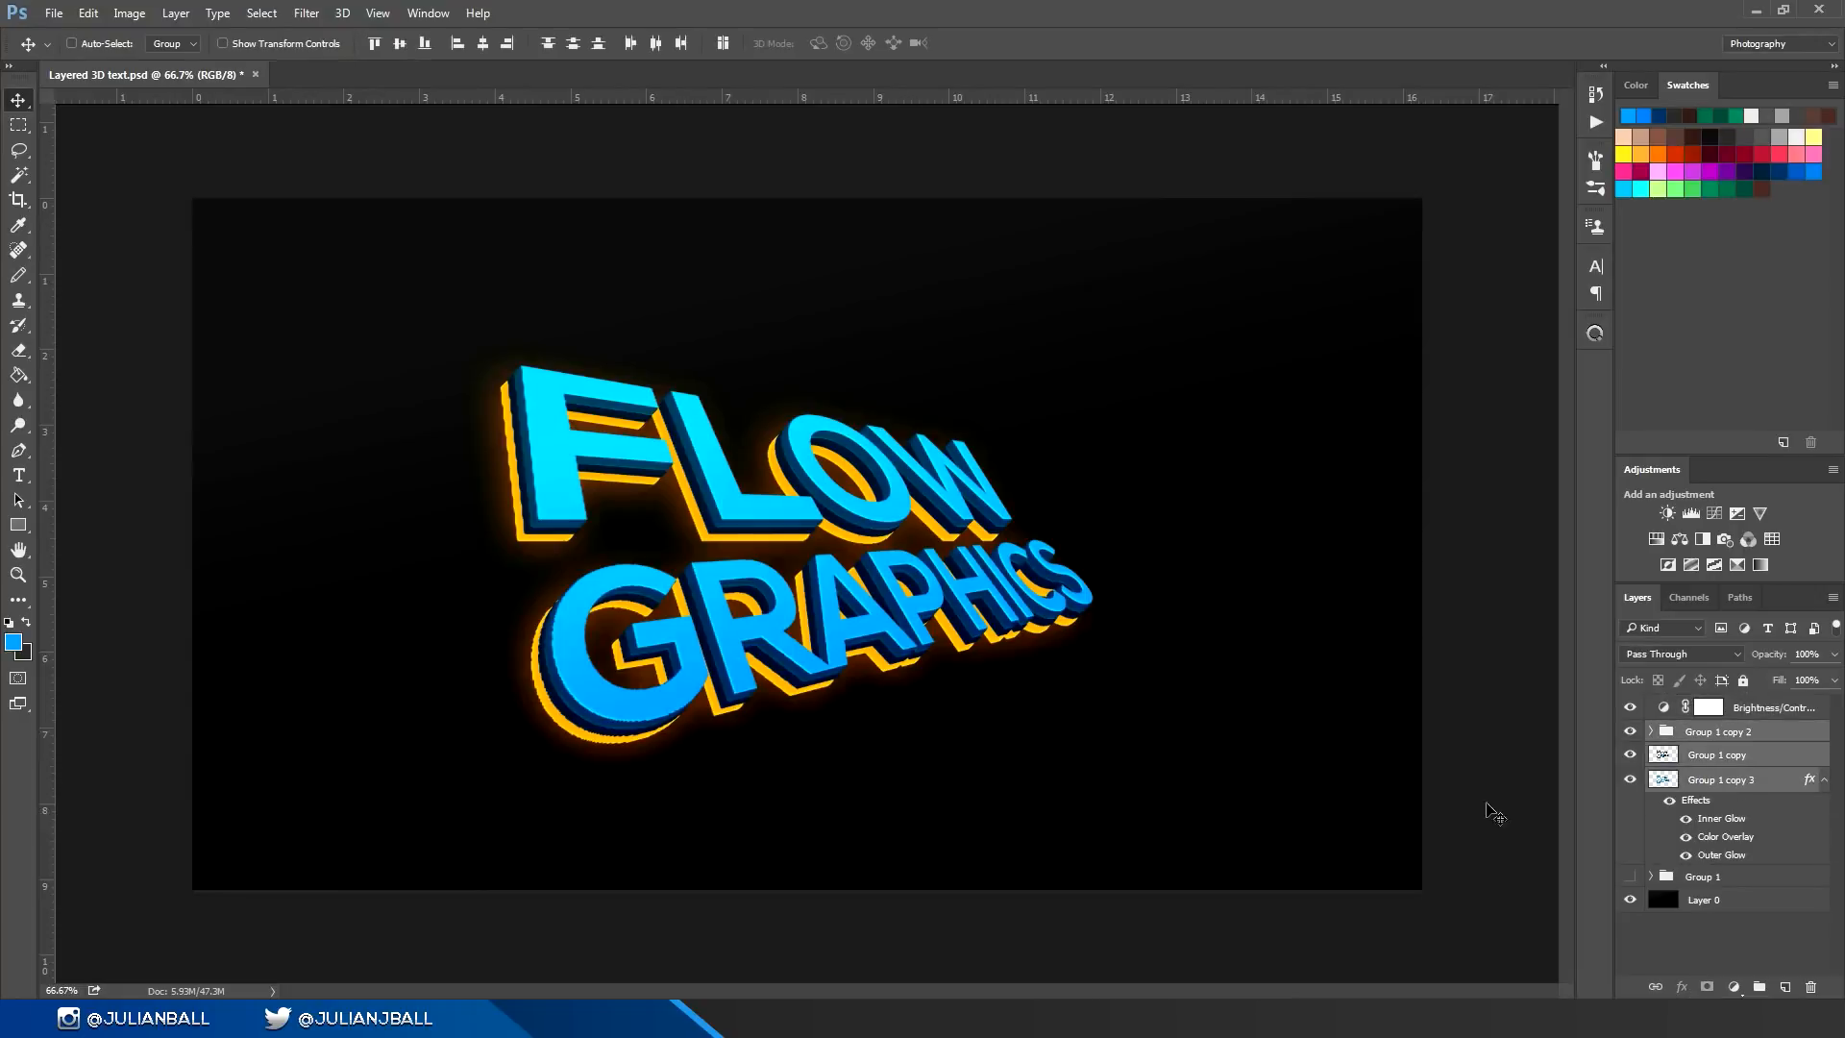
pyautogui.moveTo(684, 540); pyautogui.dragTo(729, 491)
# Step: Try scaling the selected text layers down and repositioning them nearer the canvas centre, and undo both changes
pyautogui.hotkey('ctrl', 't')
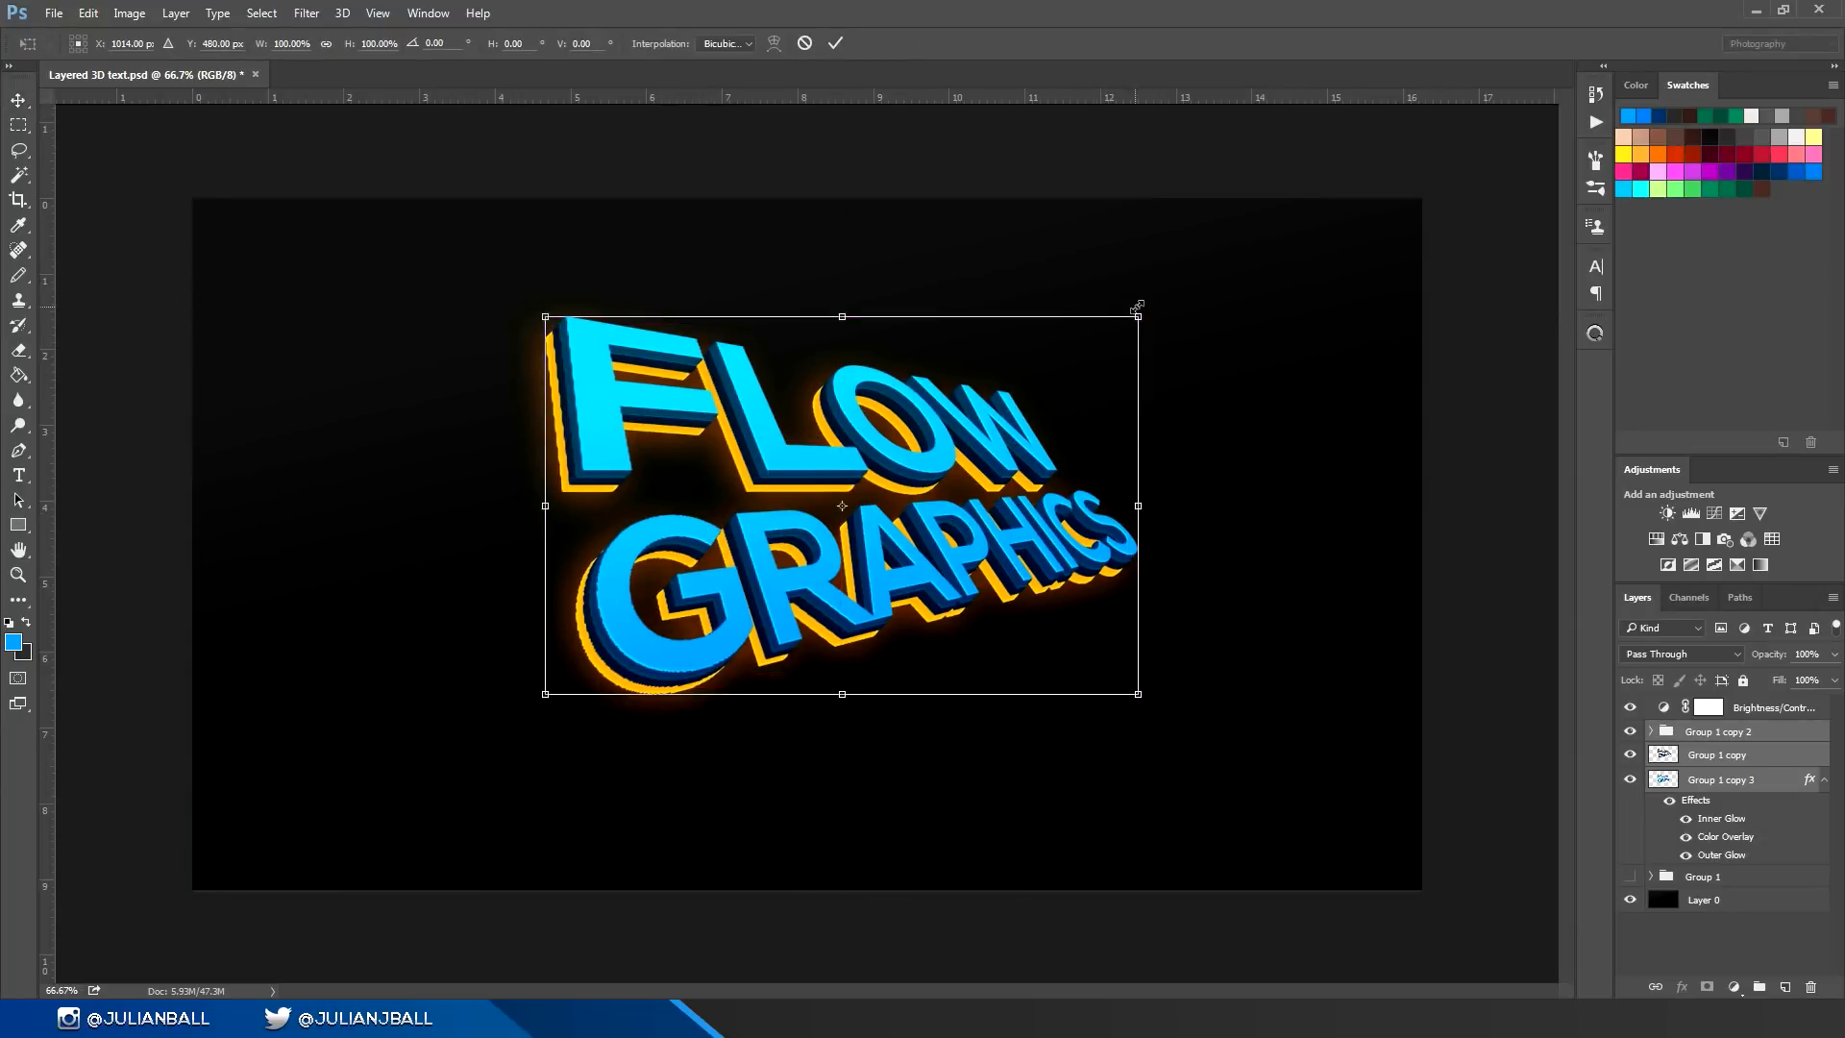
pyautogui.moveTo(1138, 316); pyautogui.dragTo(1041, 391)
pyautogui.press('Return')
pyautogui.moveTo(883, 500); pyautogui.dragTo(834, 534)
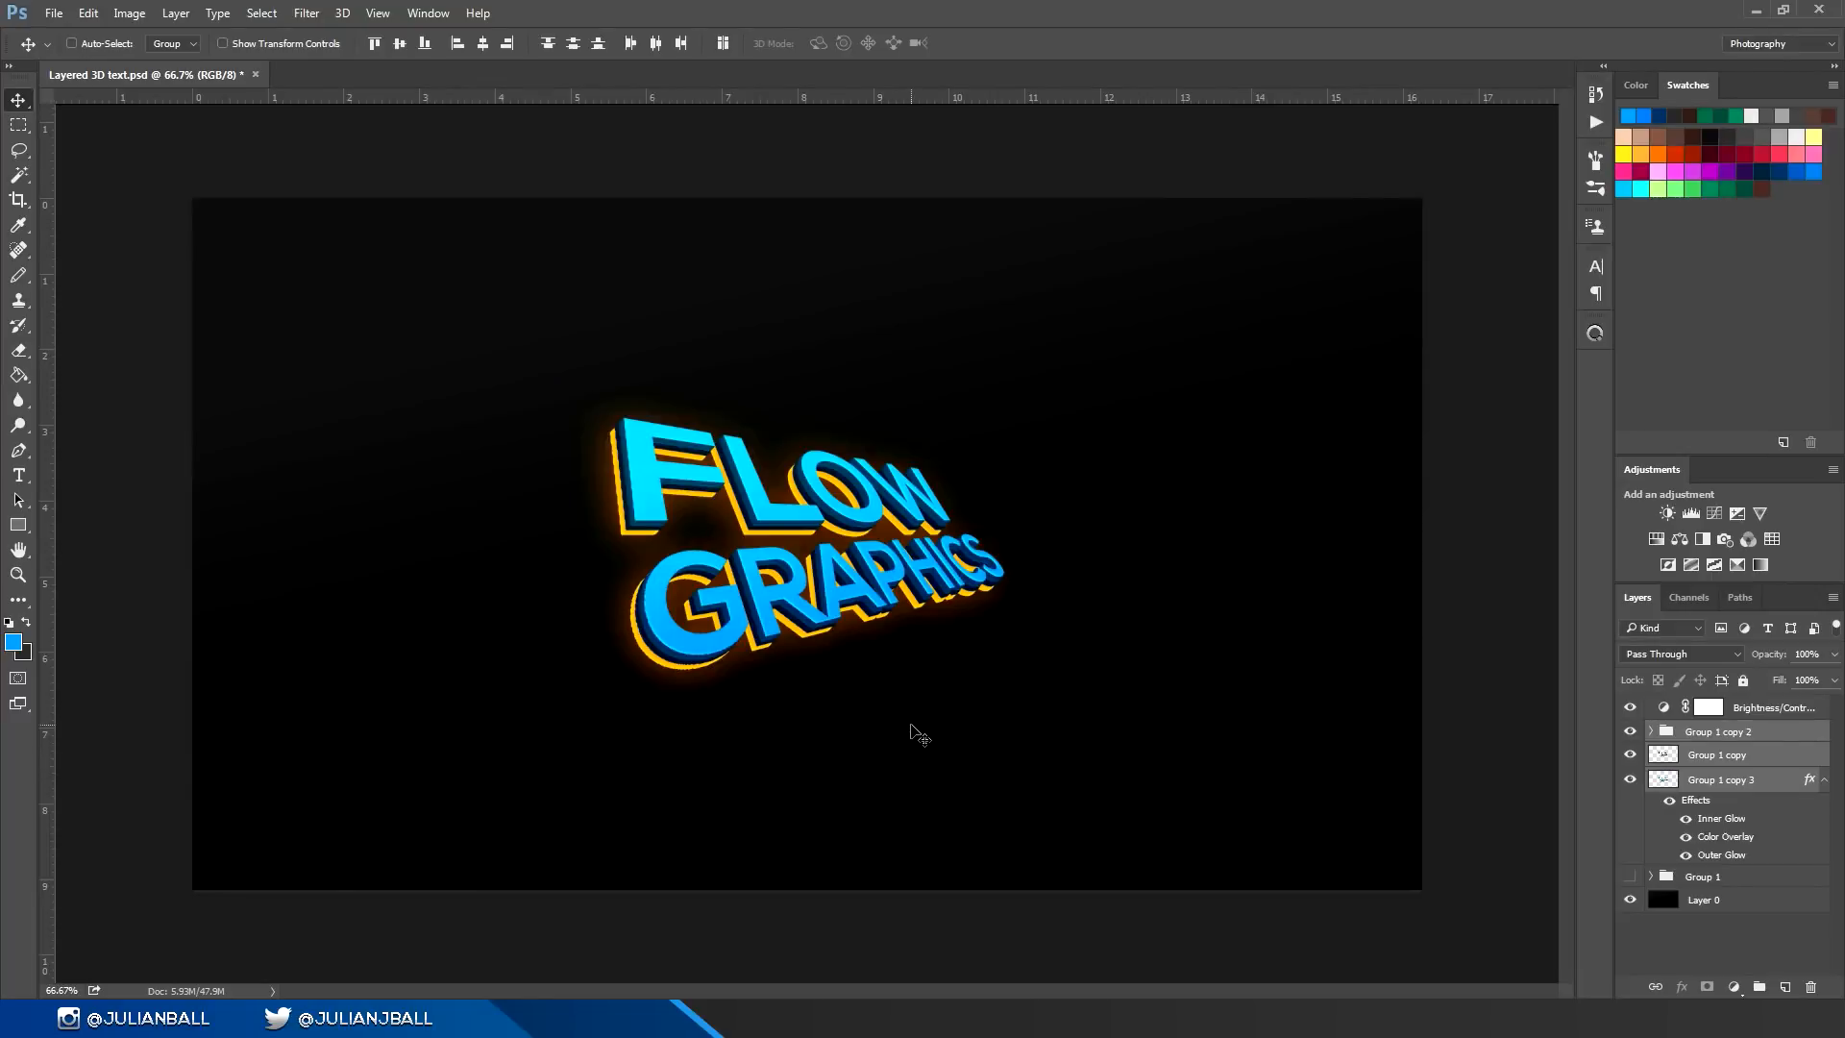
pyautogui.hotkey('ctrl', 'z')
pyautogui.hotkey('ctrl', 'alt', 'z')
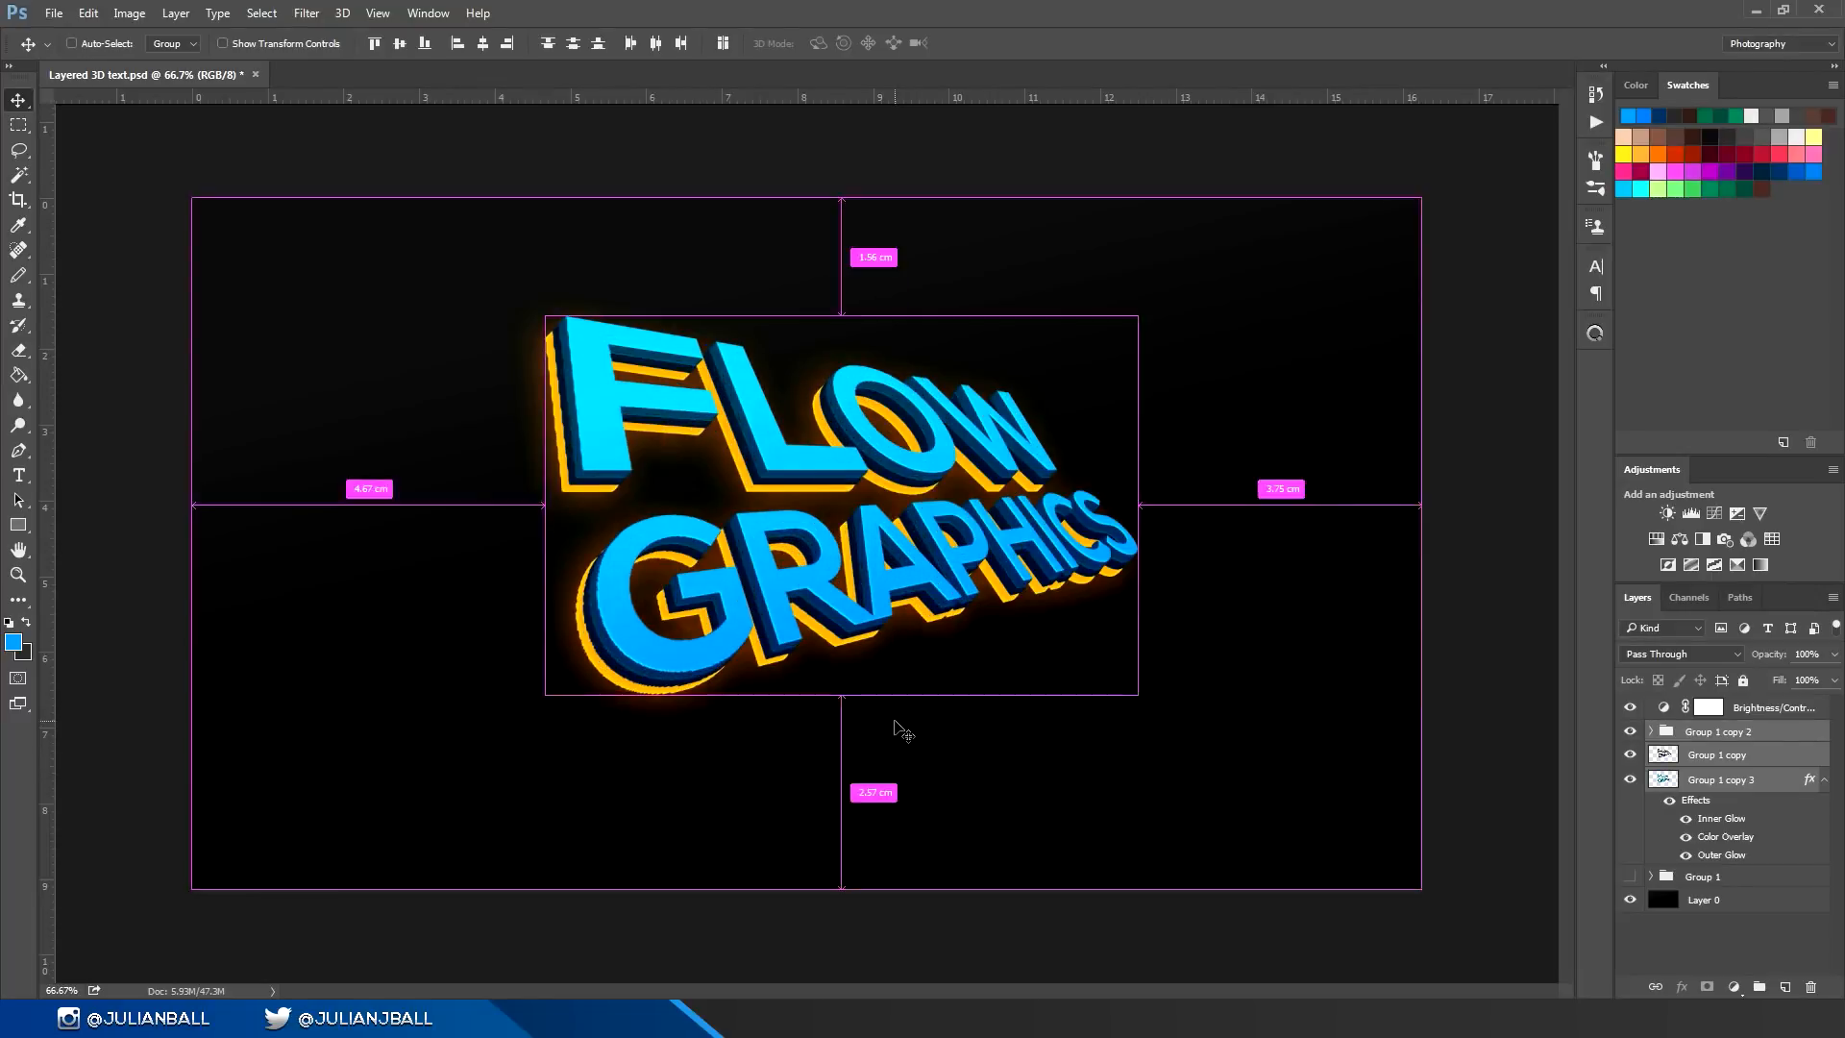